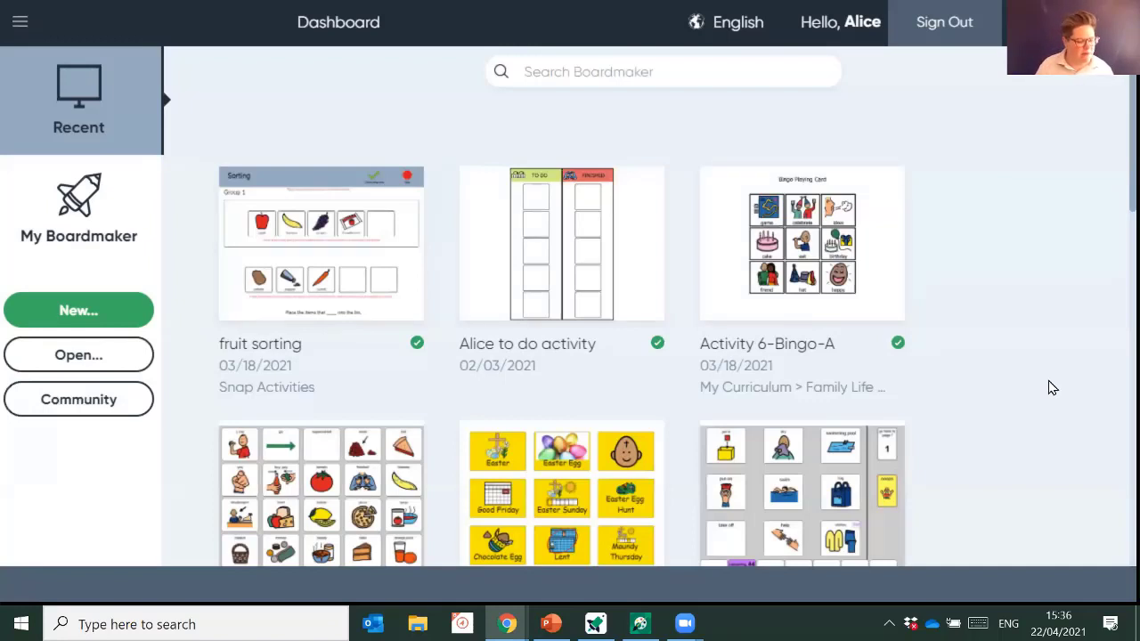
# - Open My Boardmaker and scroll through saved folders such as My Curriculum and Snap Activities
pyautogui.moveTo(309, 292)
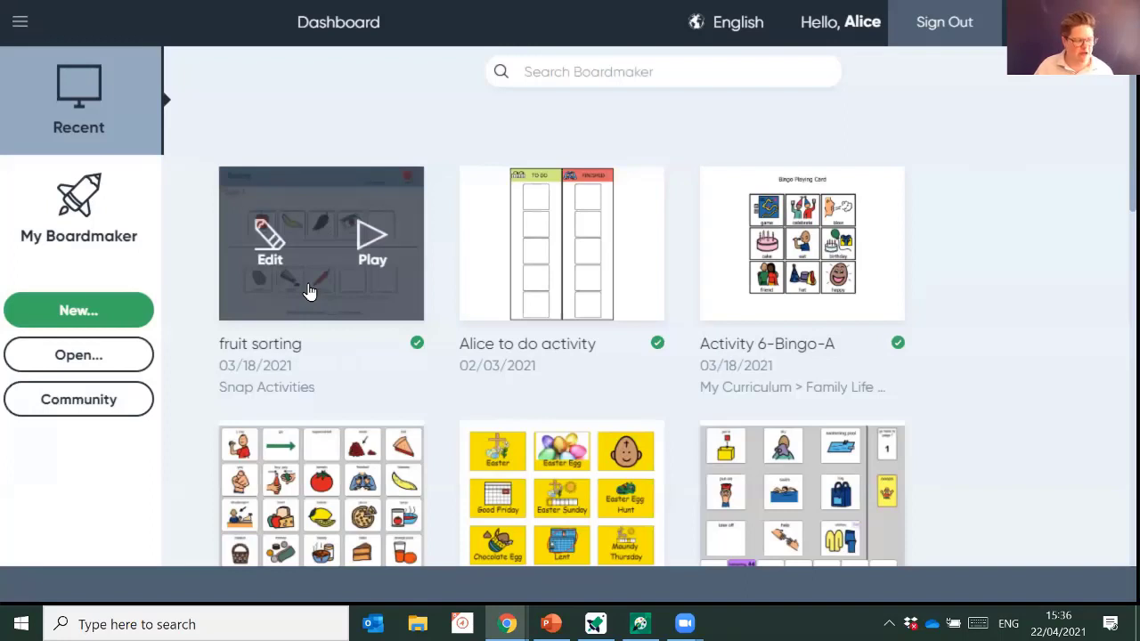
pyautogui.click(71, 222)
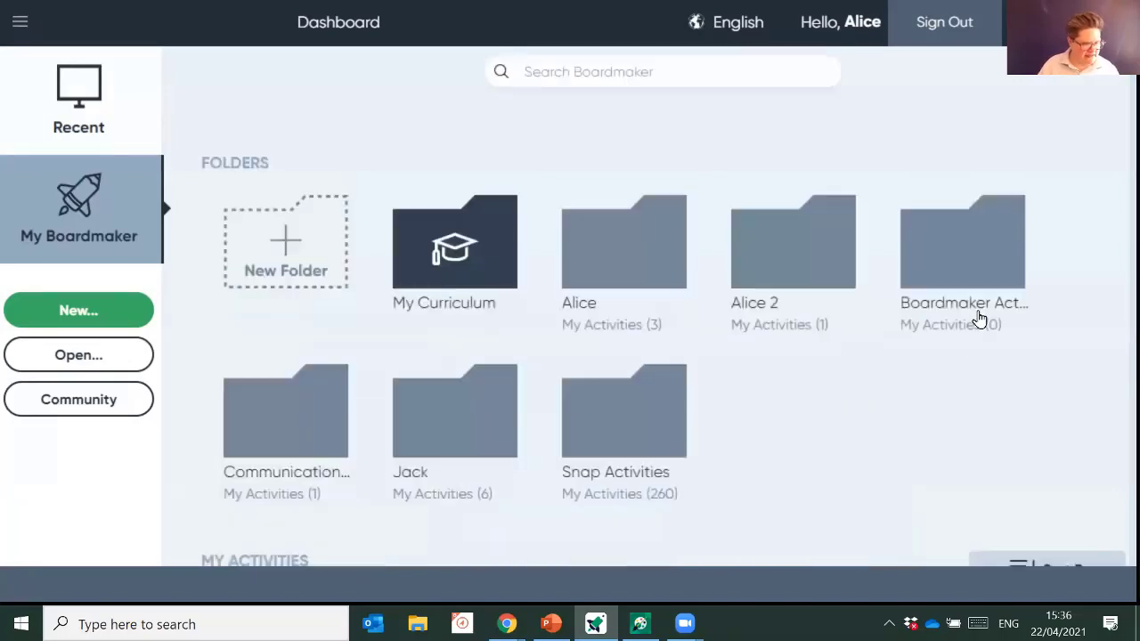
pyautogui.scroll(-5, 977, 318)
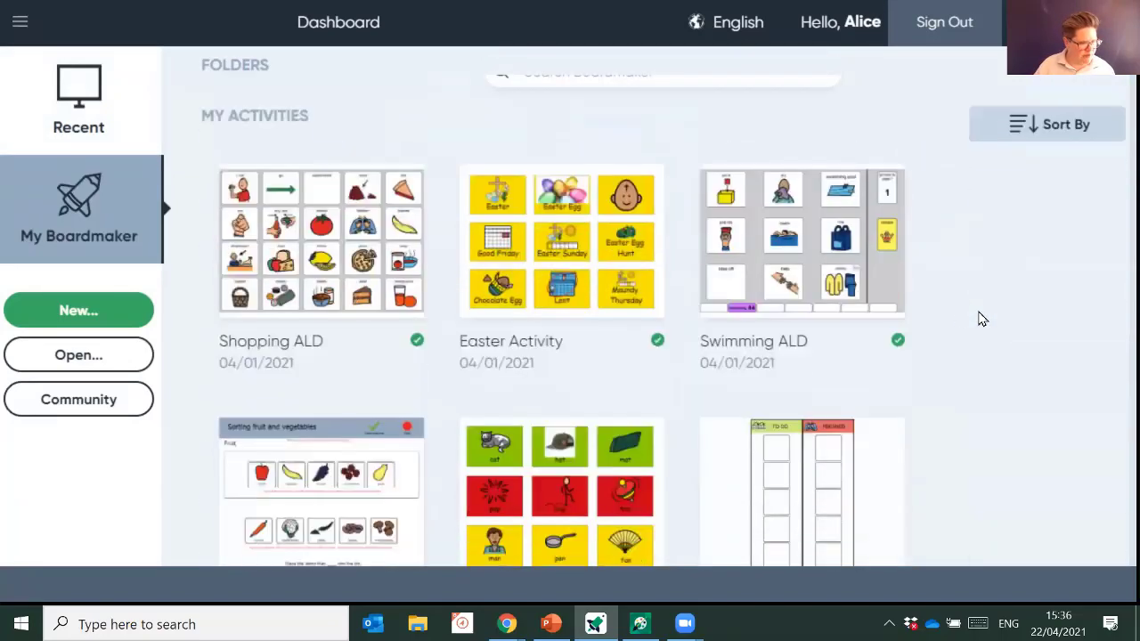
pyautogui.moveTo(841, 260)
pyautogui.scroll(5, 732, 300)
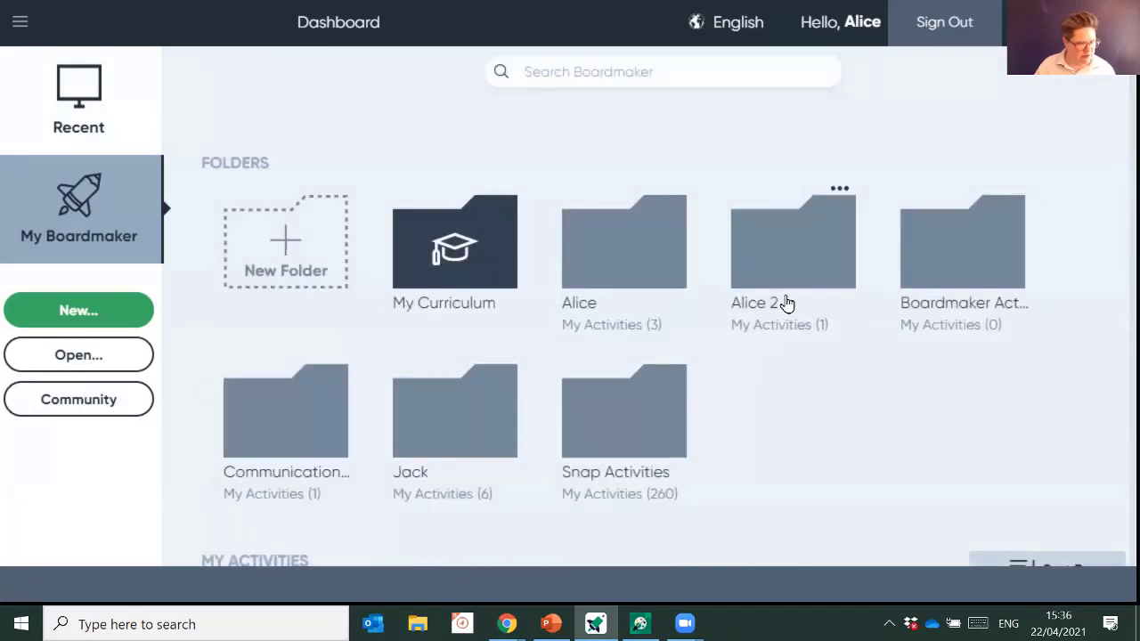
pyautogui.scroll(-5, 786, 303)
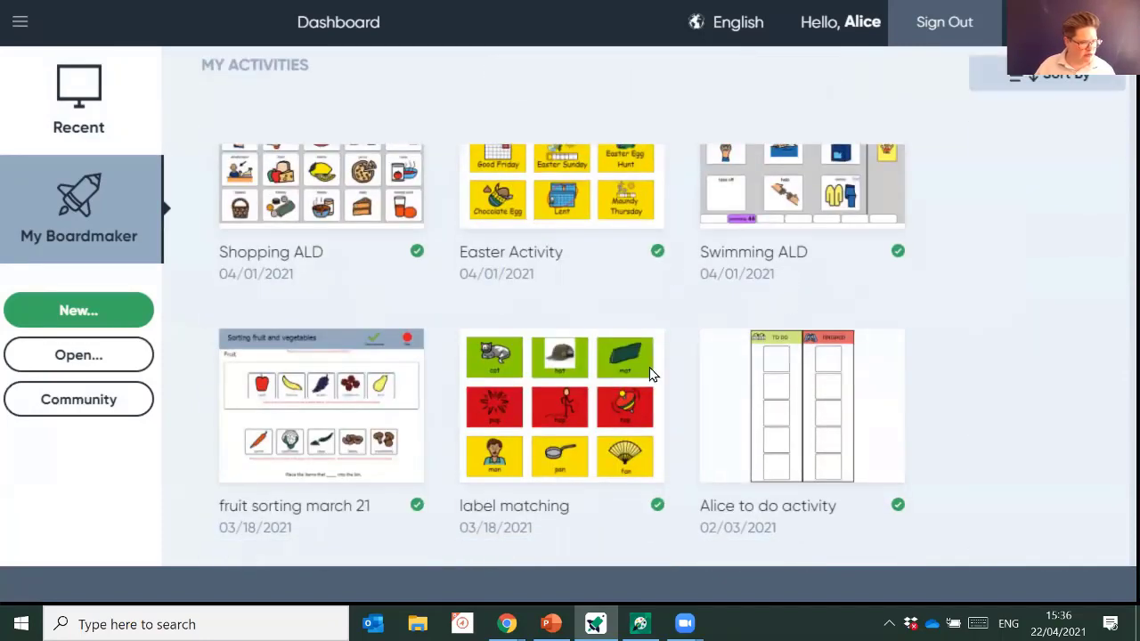
pyautogui.scroll(5, 652, 368)
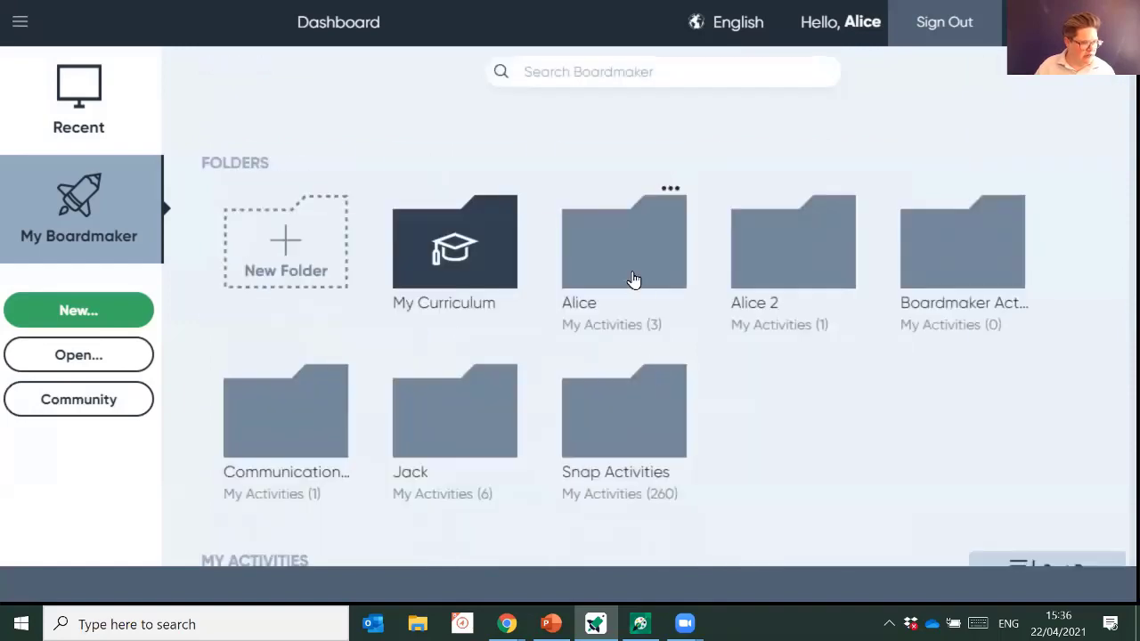
pyautogui.click(557, 68)
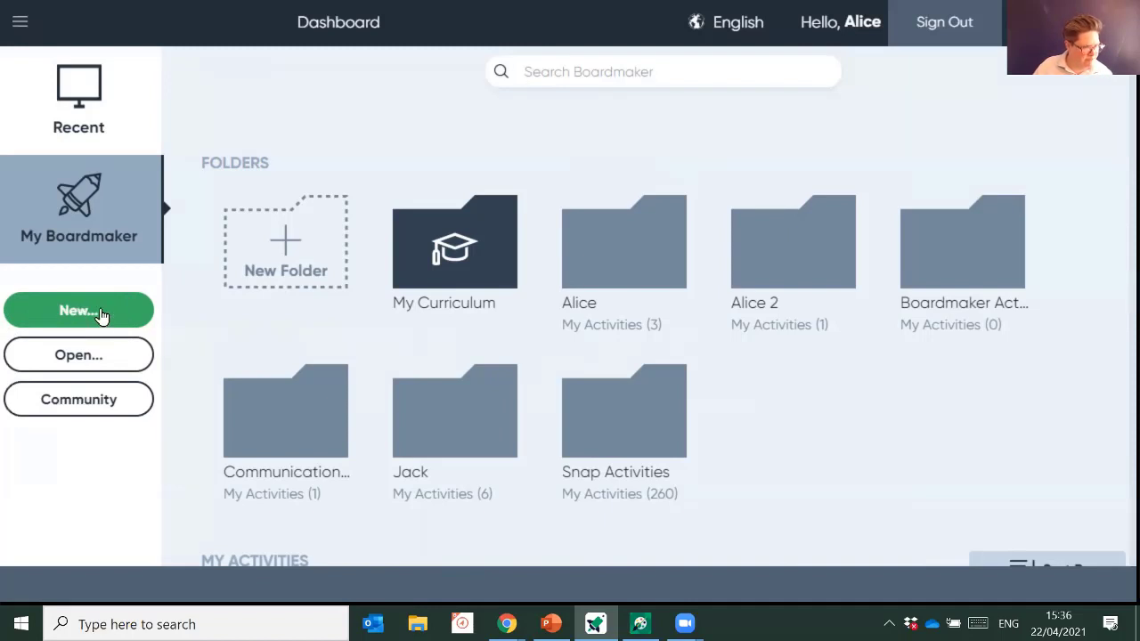
# - Start a new activity and browse the Printable, then Interactive template categories
pyautogui.click(101, 315)
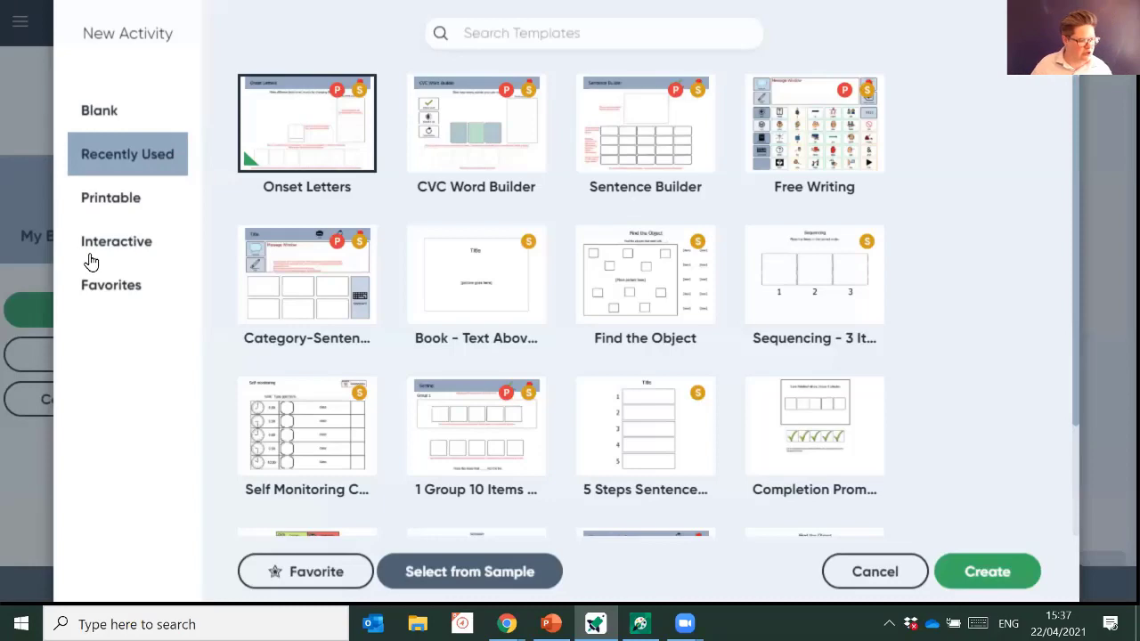
pyautogui.click(122, 207)
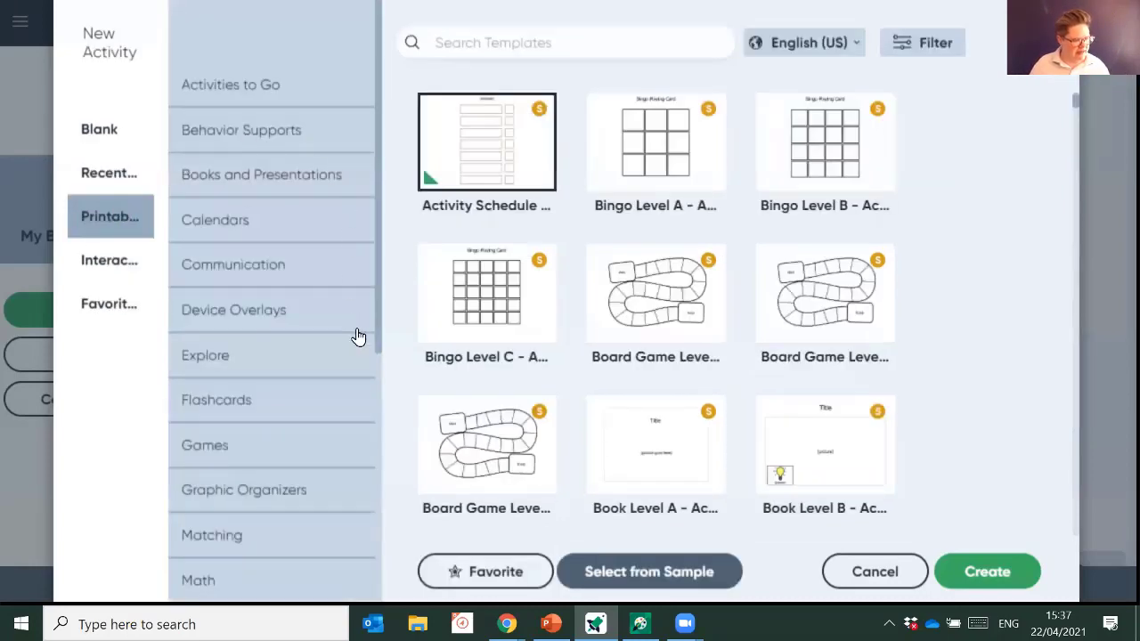
pyautogui.click(140, 263)
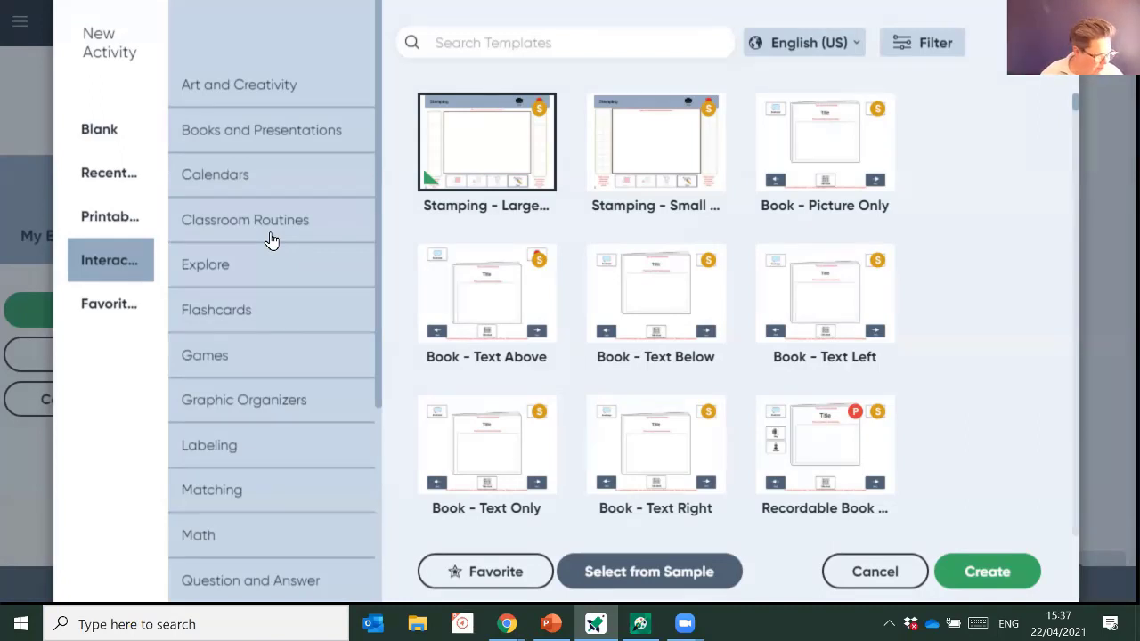
pyautogui.scroll(-3, 285, 341)
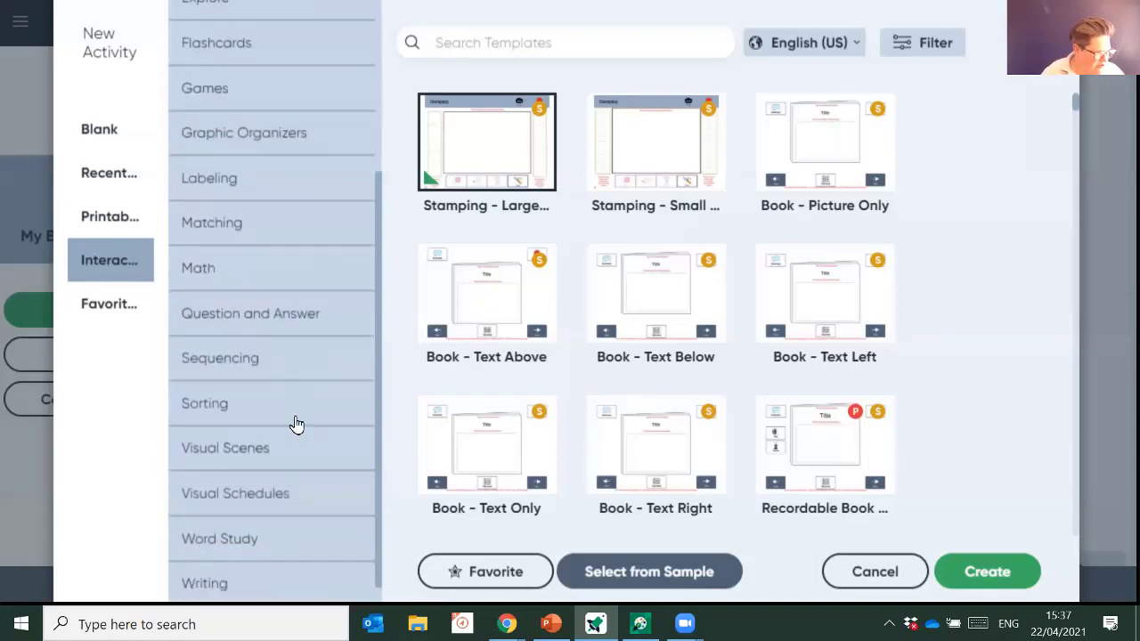
# - Create a new activity from the Sorting '2 Groups 10 Items' template
pyautogui.click(206, 411)
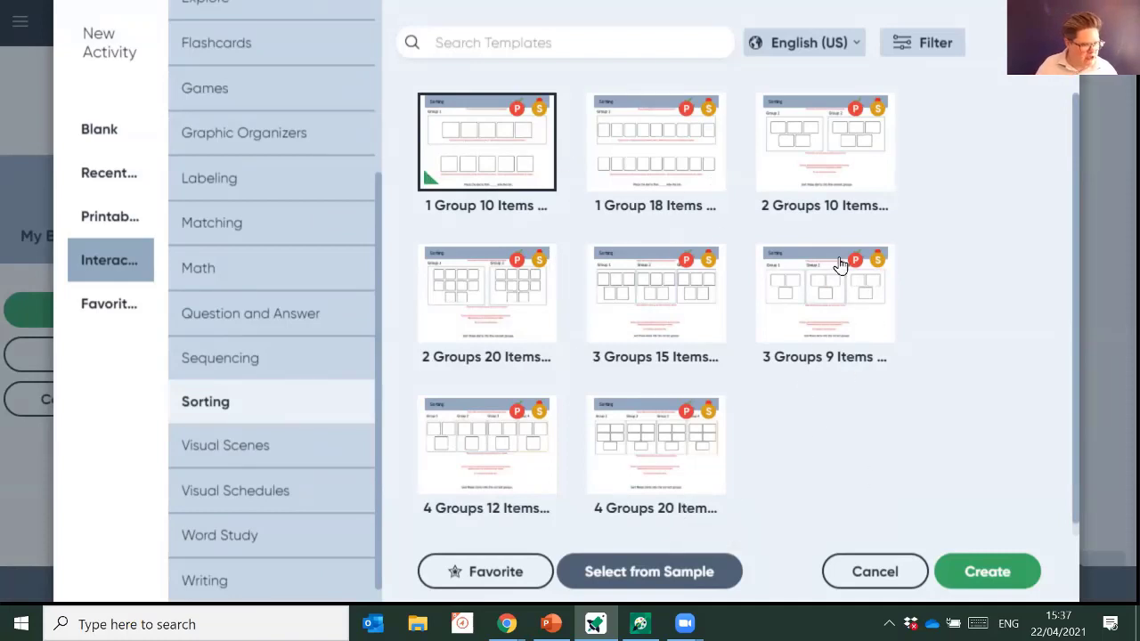
pyautogui.click(800, 169)
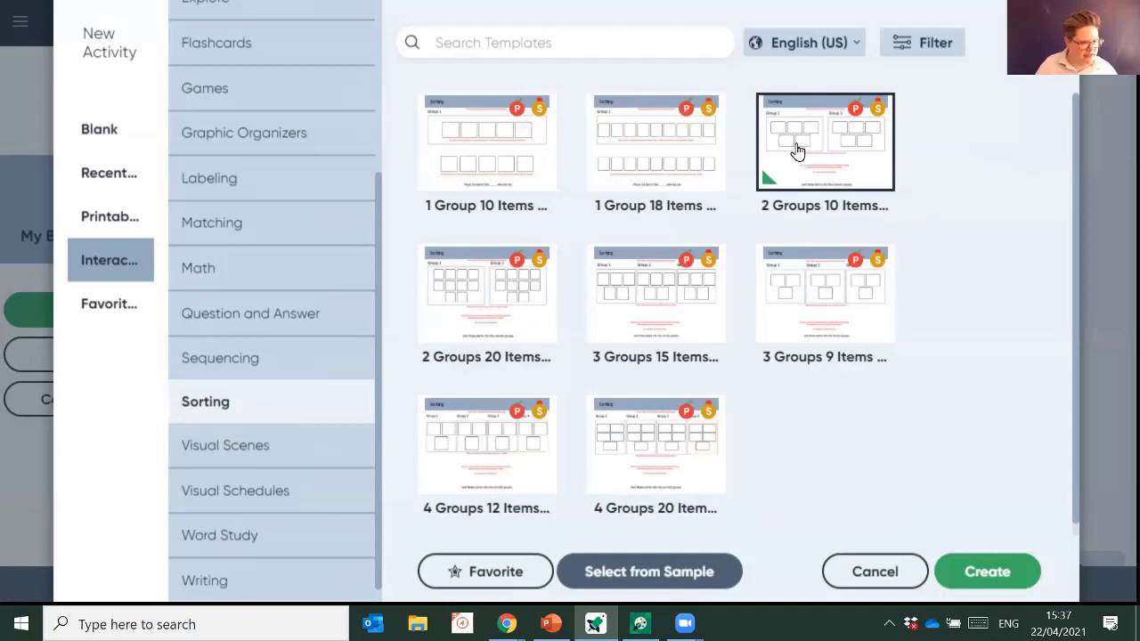
pyautogui.click(988, 574)
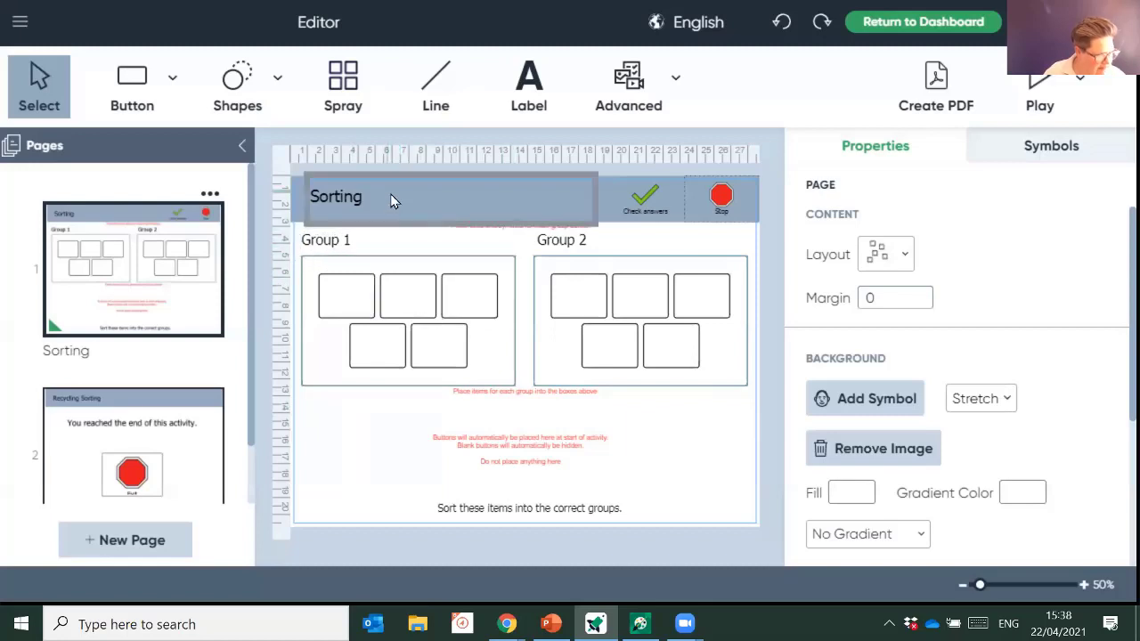
# - Retitle the activity 'Word Sorting'
pyautogui.click(355, 207)
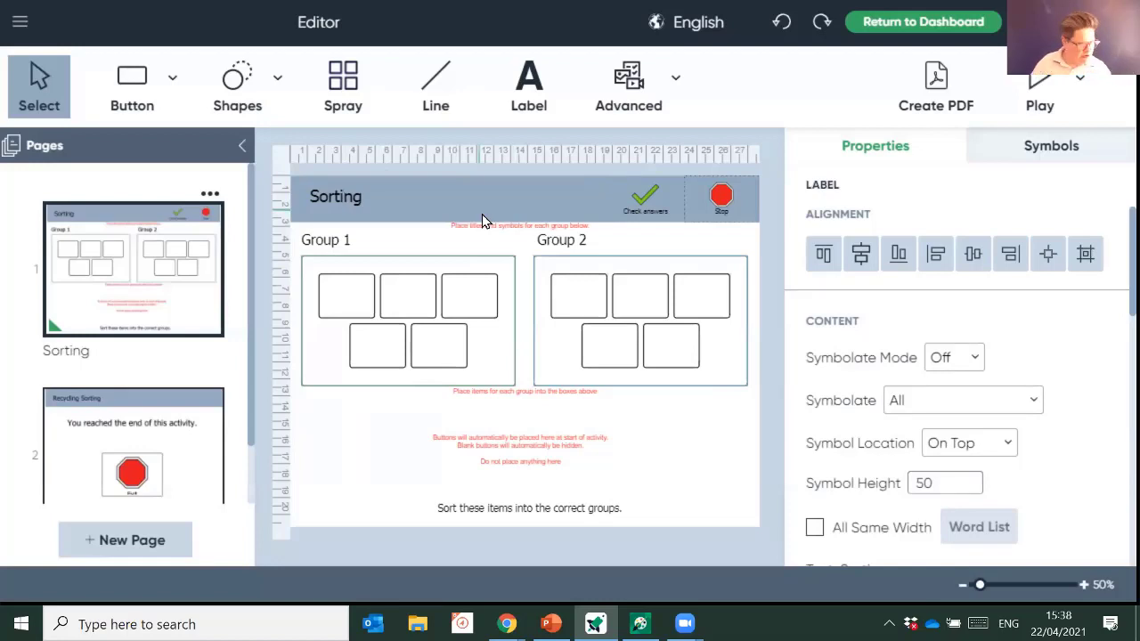
pyautogui.press('End')
pyautogui.press('BackSpace')
pyautogui.press('BackSpace')
pyautogui.press('BackSpace')
pyautogui.press('BackSpace')
pyautogui.press('BackSpace')
pyautogui.press('BackSpace')
pyautogui.press('BackSpace')
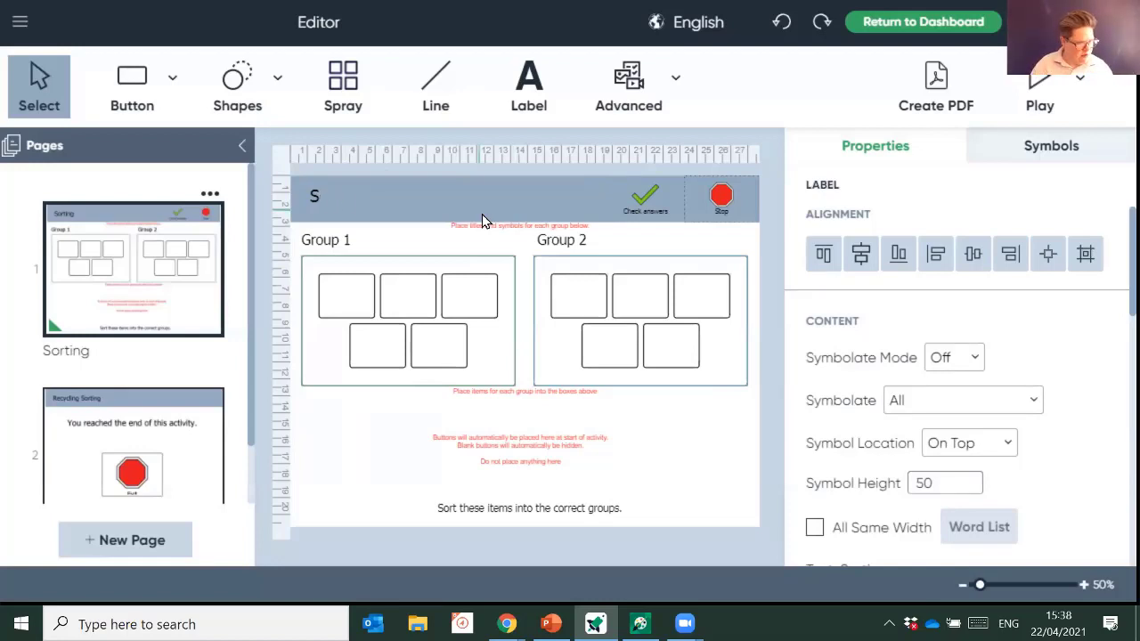
pyautogui.write('Word Sort')
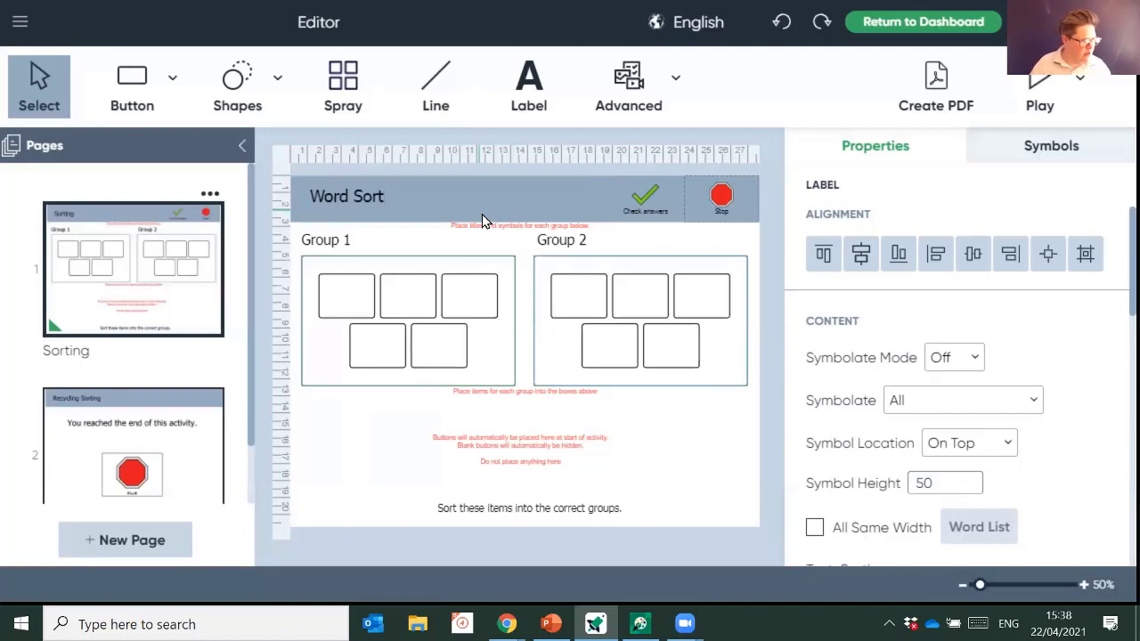
pyautogui.write('ing')
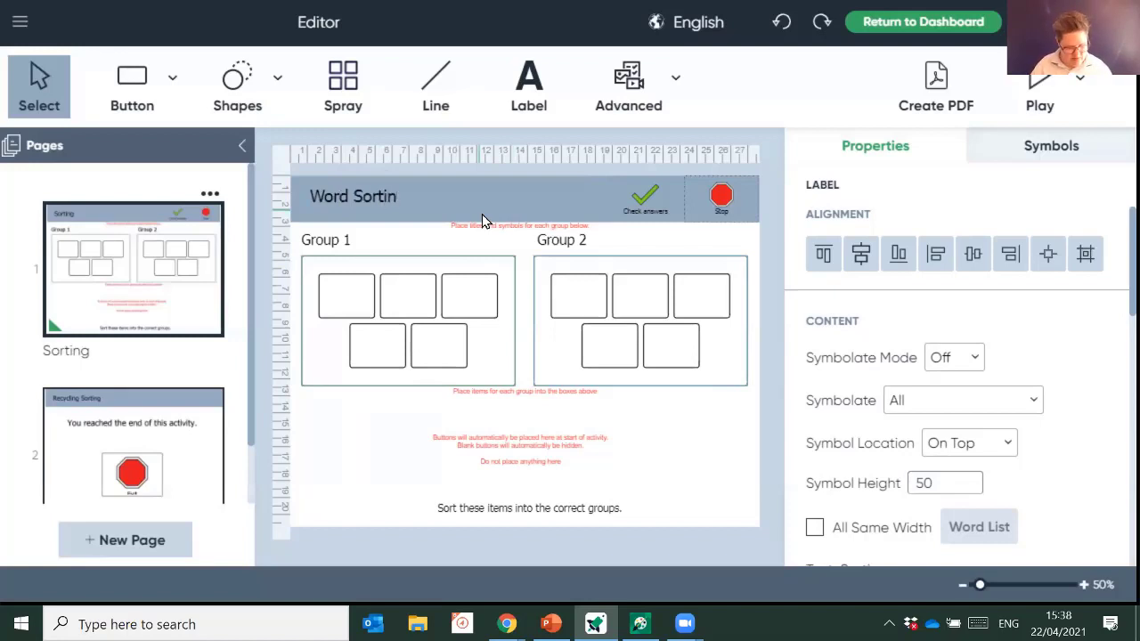
# - Relabel the Group 1 and Group 2 headings as Nouns and Verbs
pyautogui.click(345, 249)
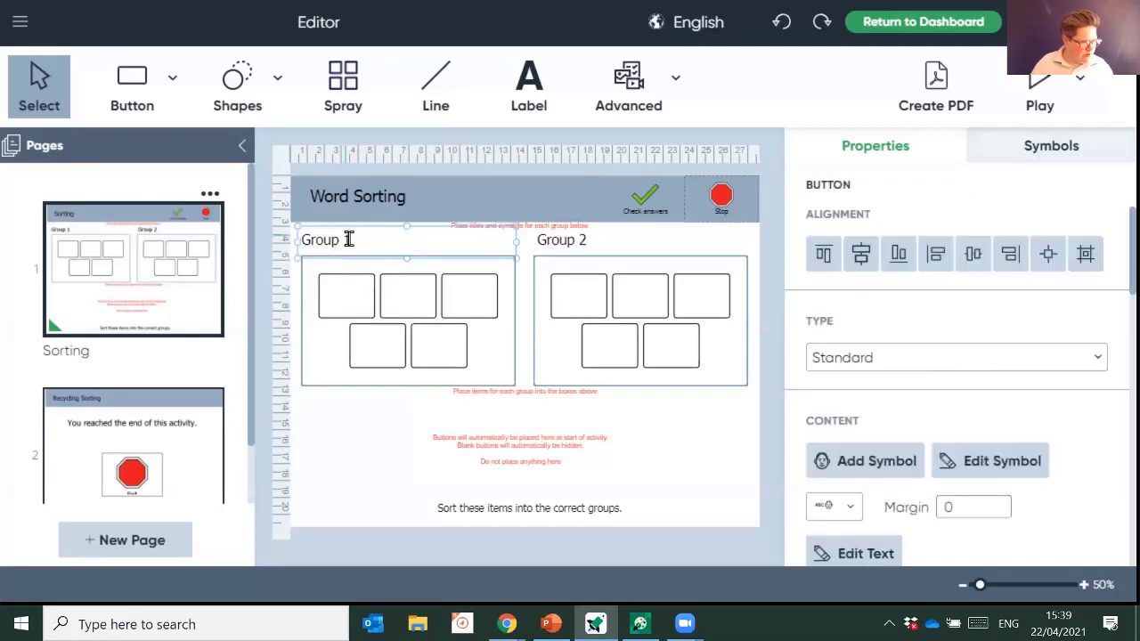
pyautogui.click(347, 240)
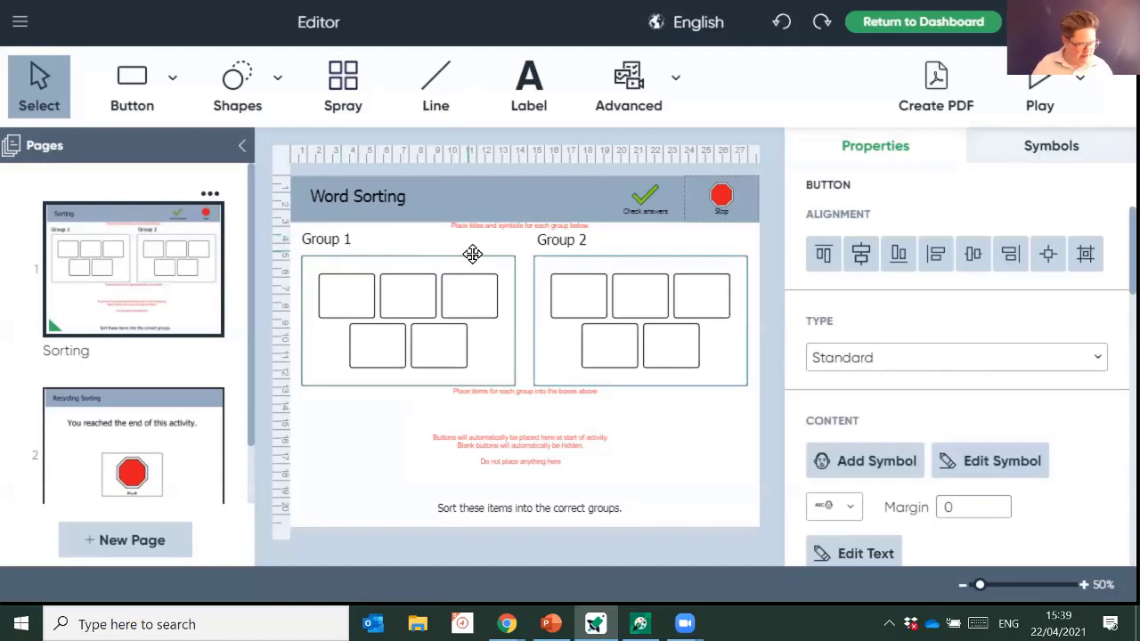
pyautogui.press('BackSpace')
pyautogui.press('BackSpace')
pyautogui.press('BackSpace')
pyautogui.press('BackSpace')
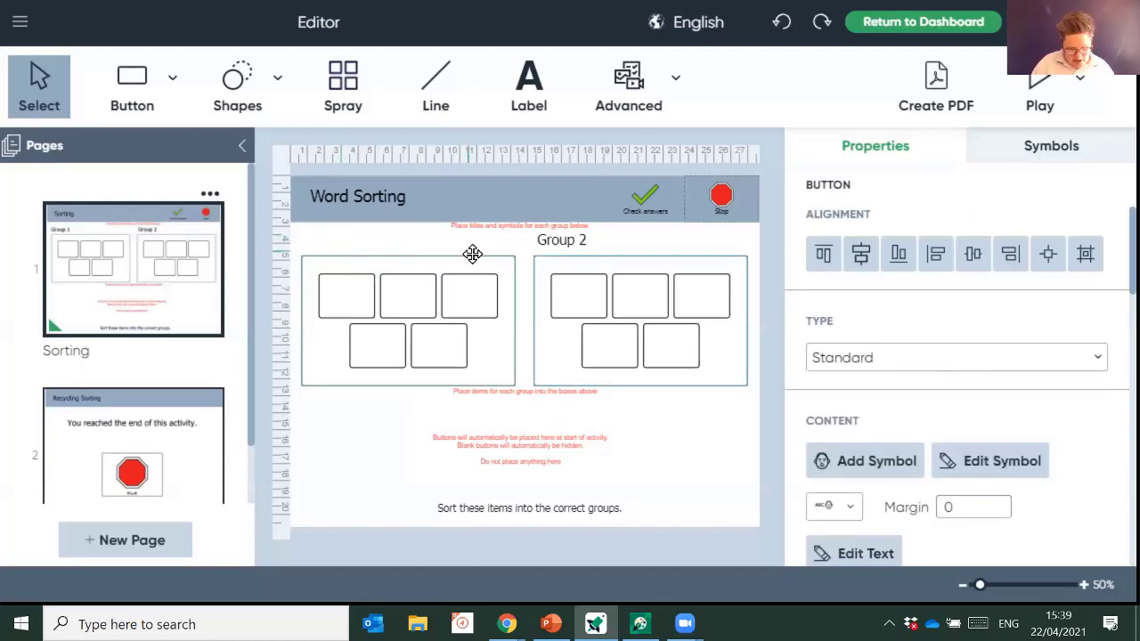
pyautogui.click(555, 242)
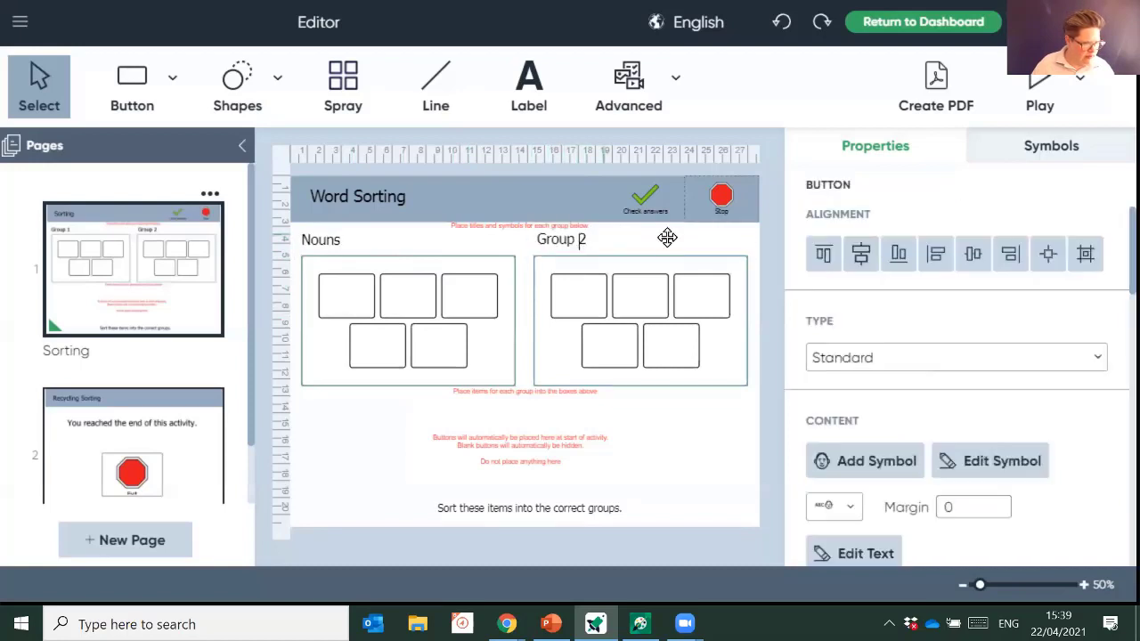
pyautogui.press('BackSpace')
pyautogui.press('BackSpace')
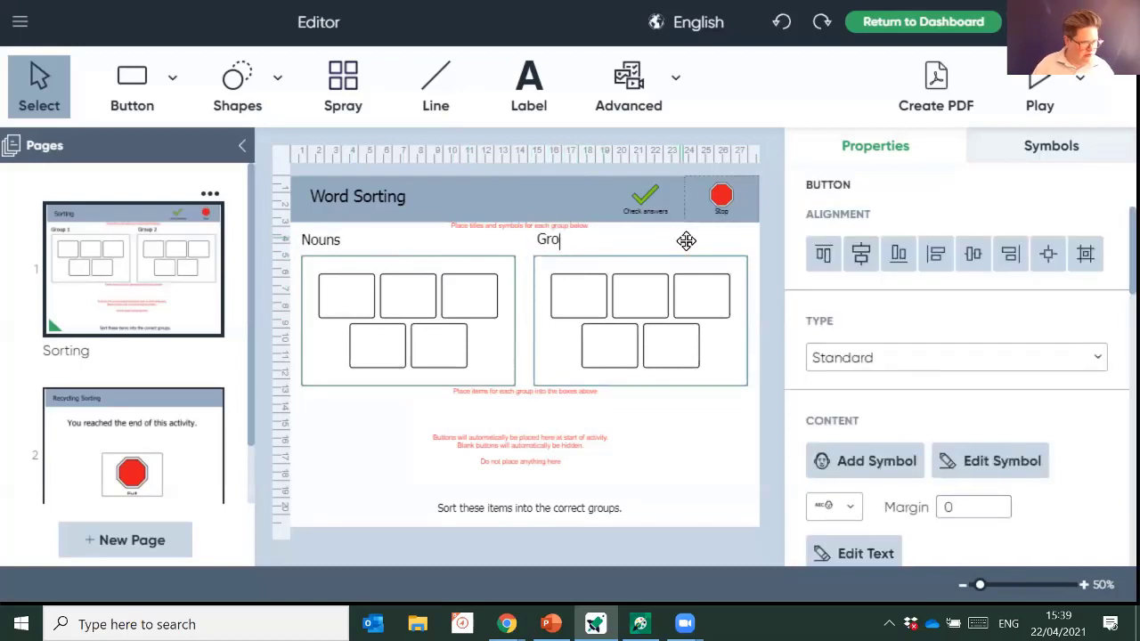
pyautogui.write('Verbs')
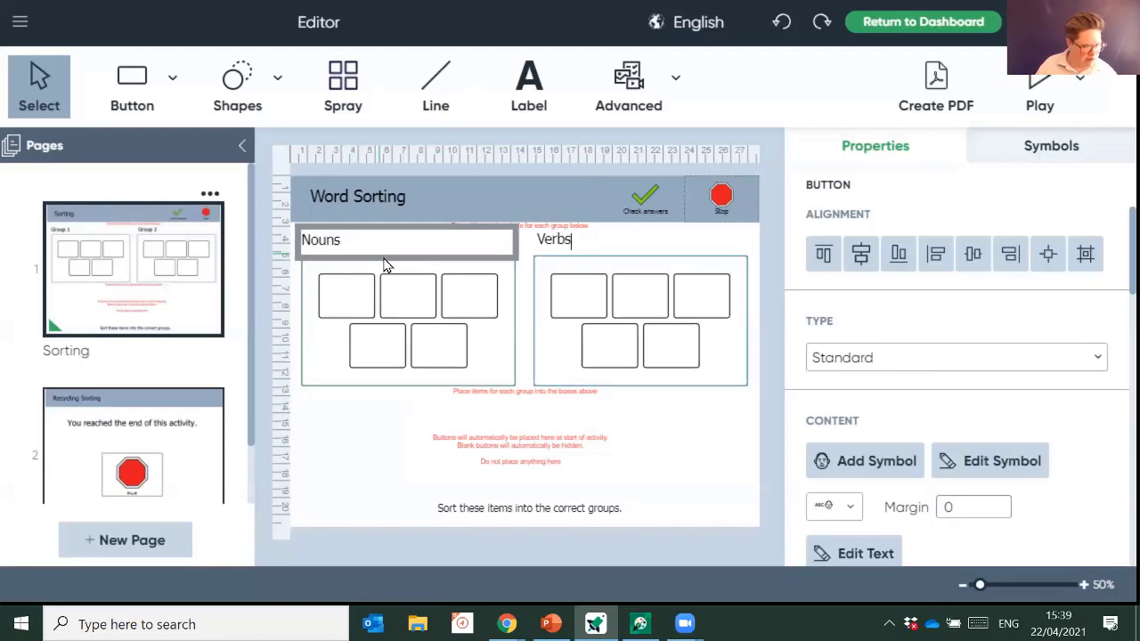
pyautogui.press('Escape')
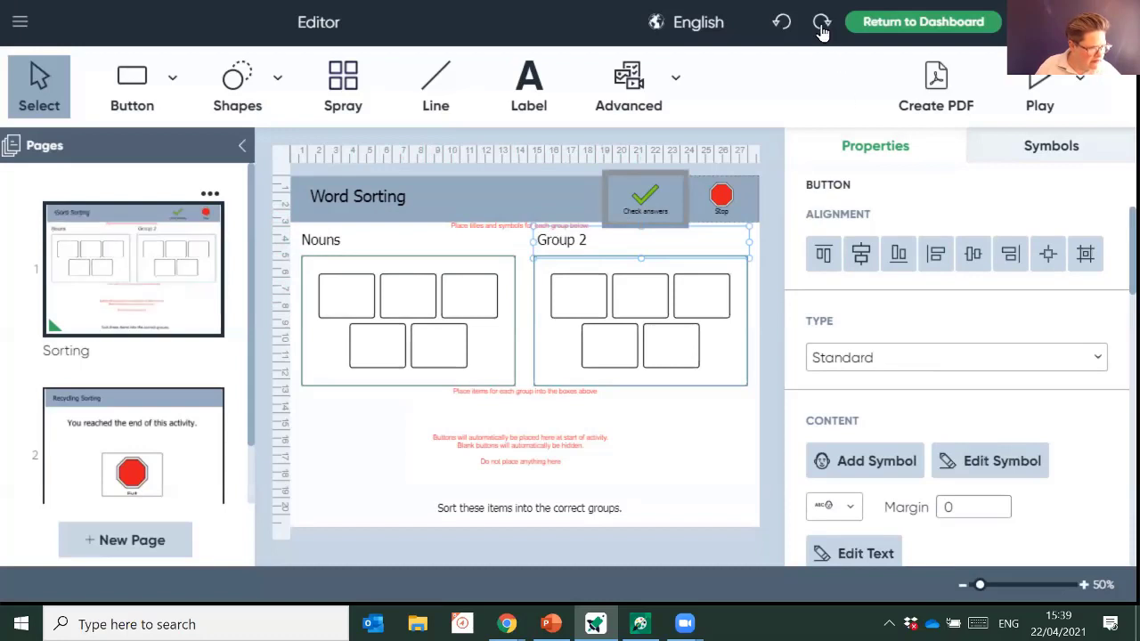
pyautogui.click(585, 241)
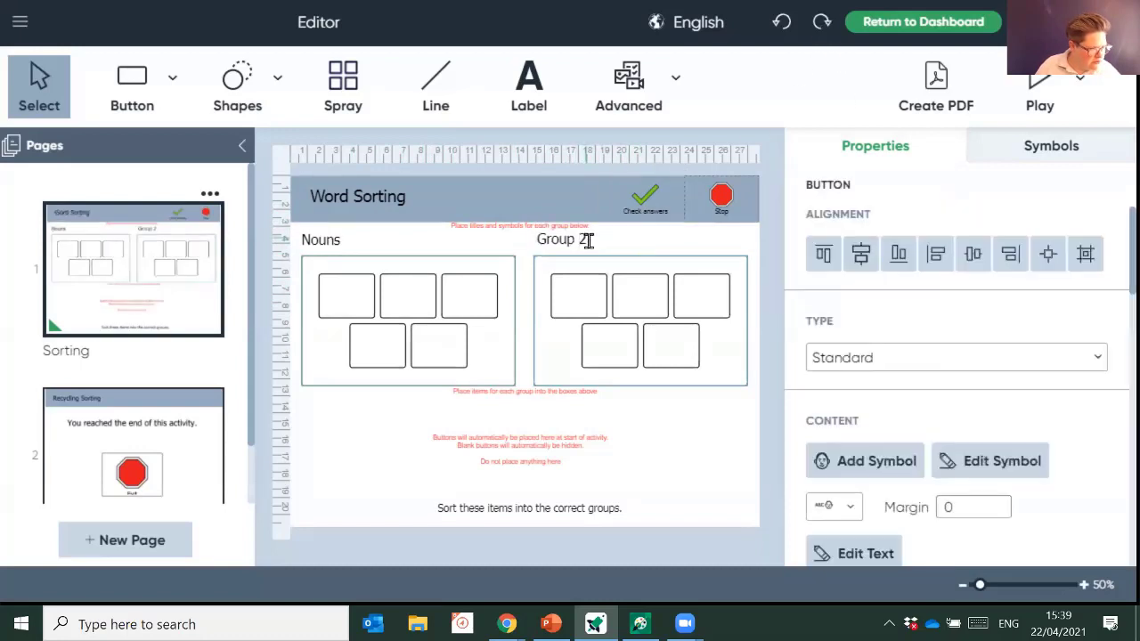
pyautogui.doubleClick(585, 240)
pyautogui.write('Verbs')
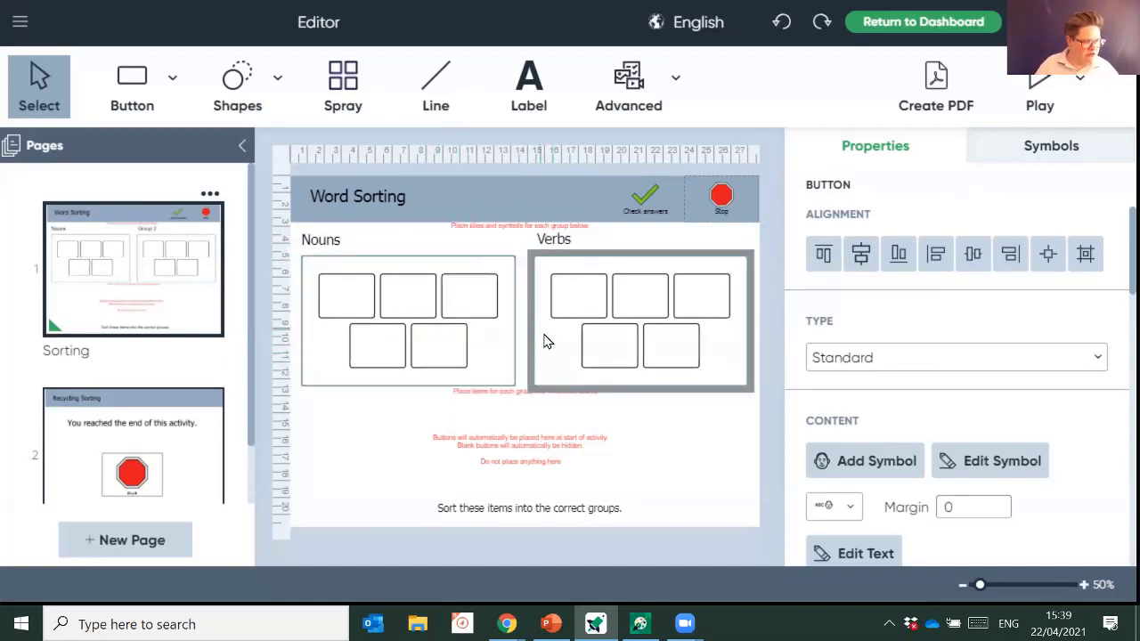
# - Label the Nouns boxes ball, shoe and bird, each with a matching symbol
pyautogui.click(356, 298)
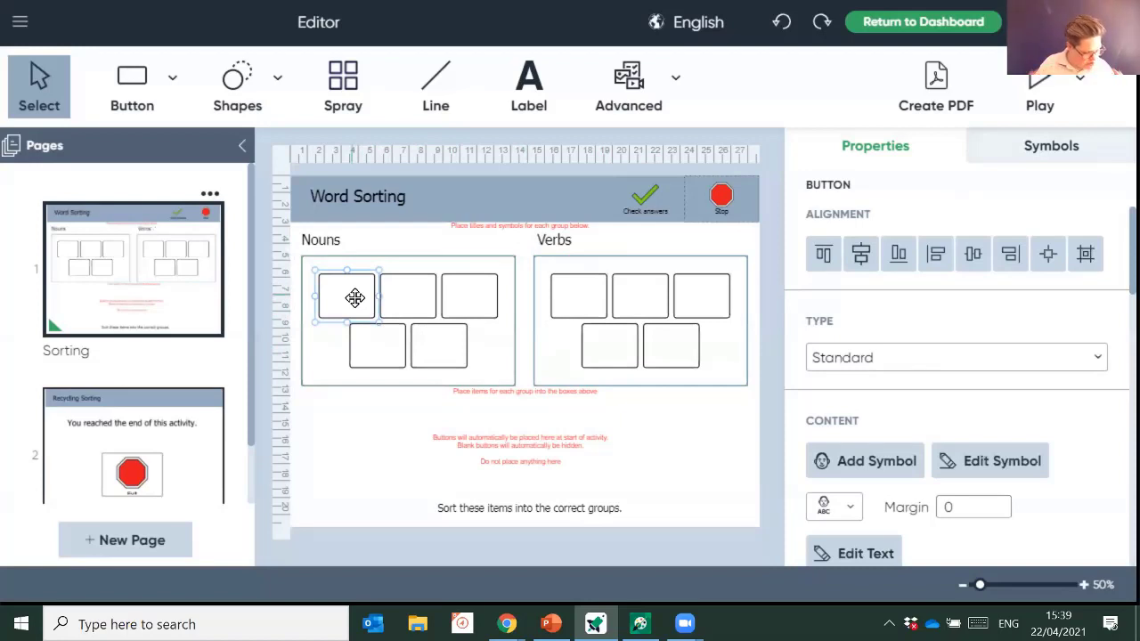
pyautogui.click(355, 297)
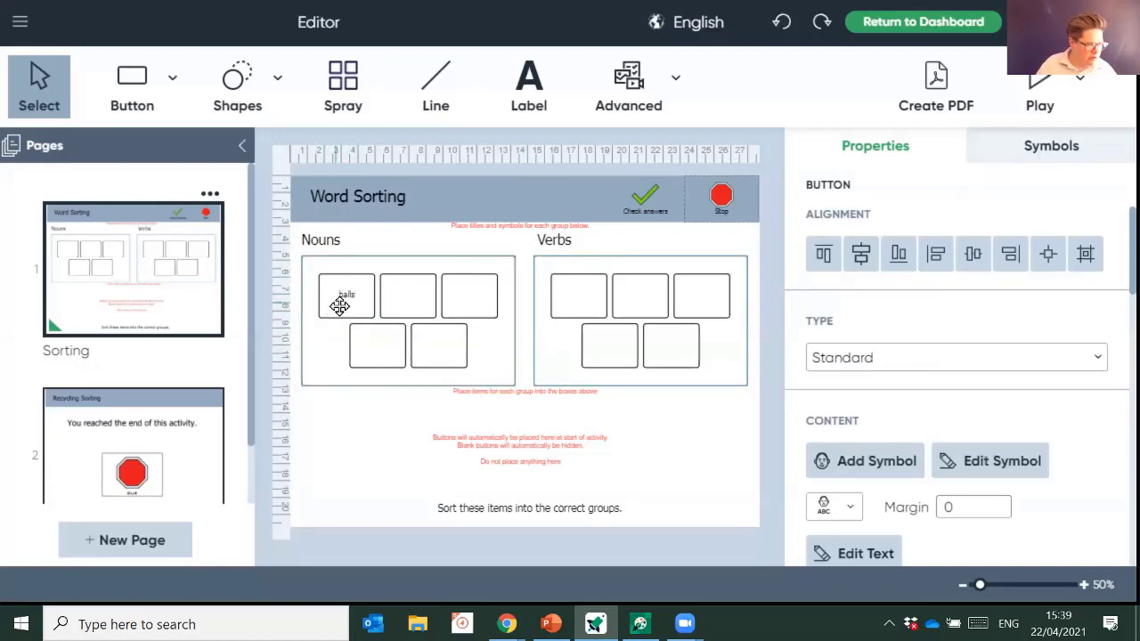
pyautogui.press('BackSpace')
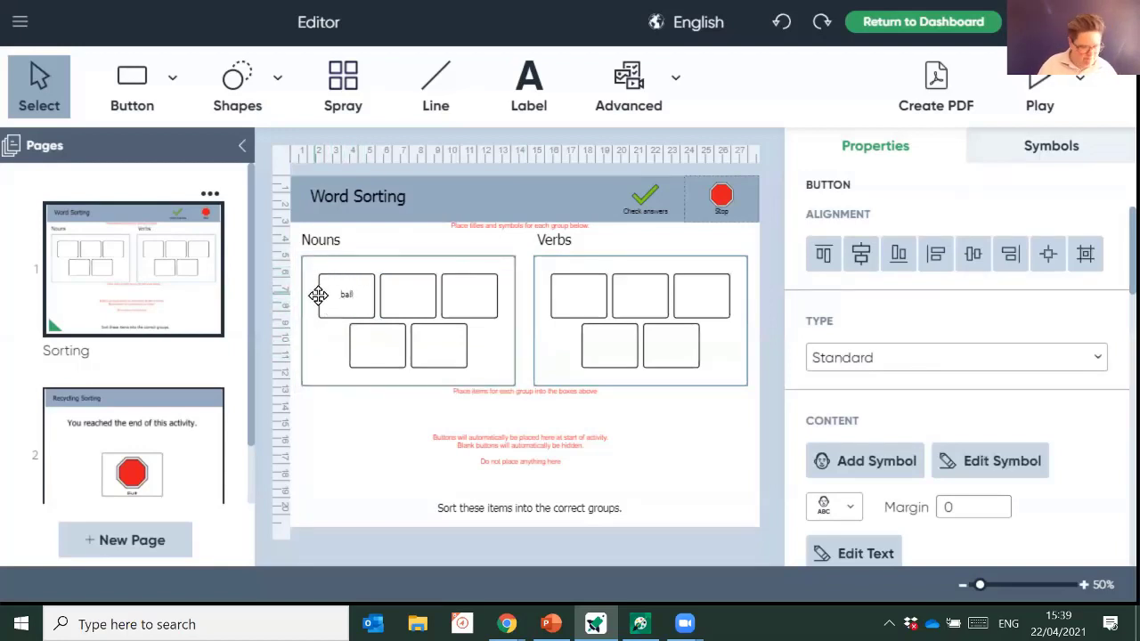
pyautogui.doubleClick(431, 325)
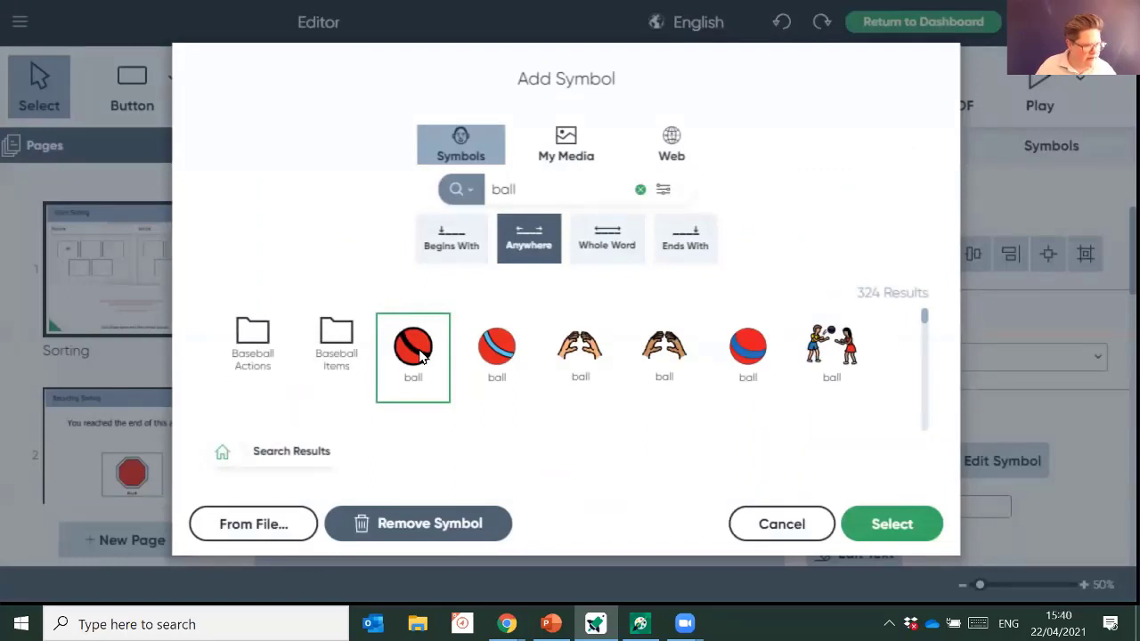
pyautogui.click(892, 525)
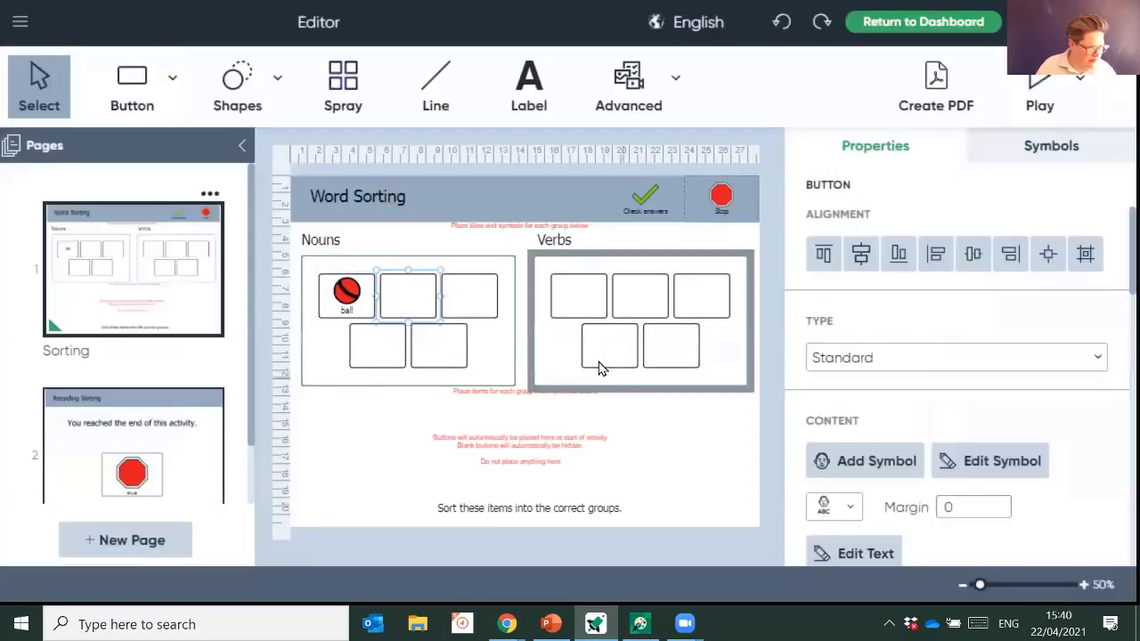
pyautogui.click(405, 306)
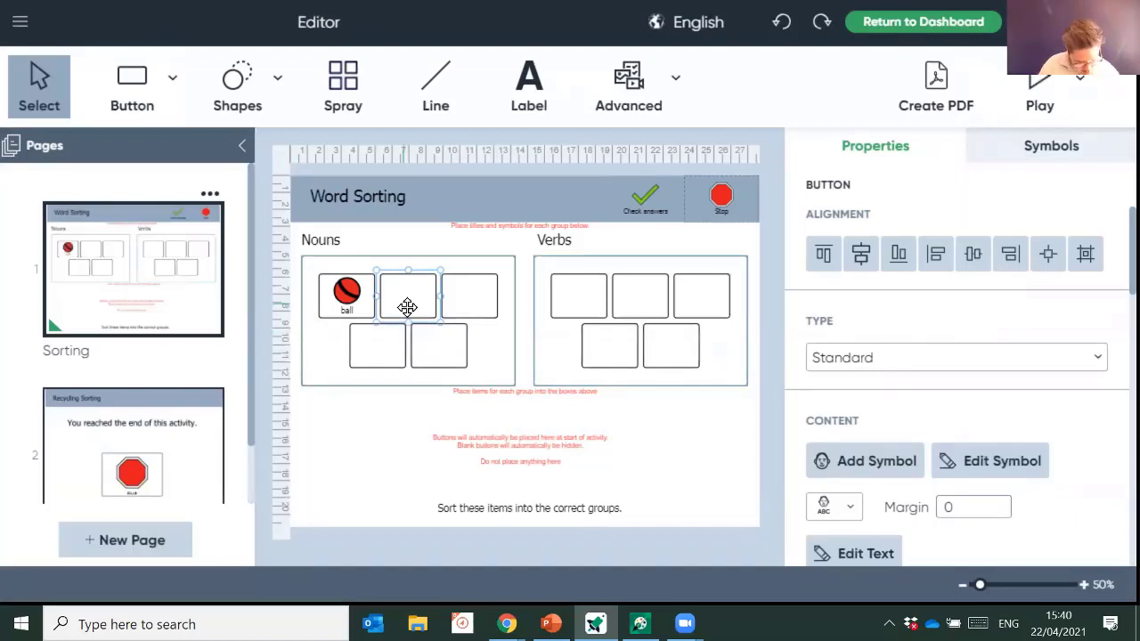
pyautogui.write('shoe')
pyautogui.doubleClick(407, 307)
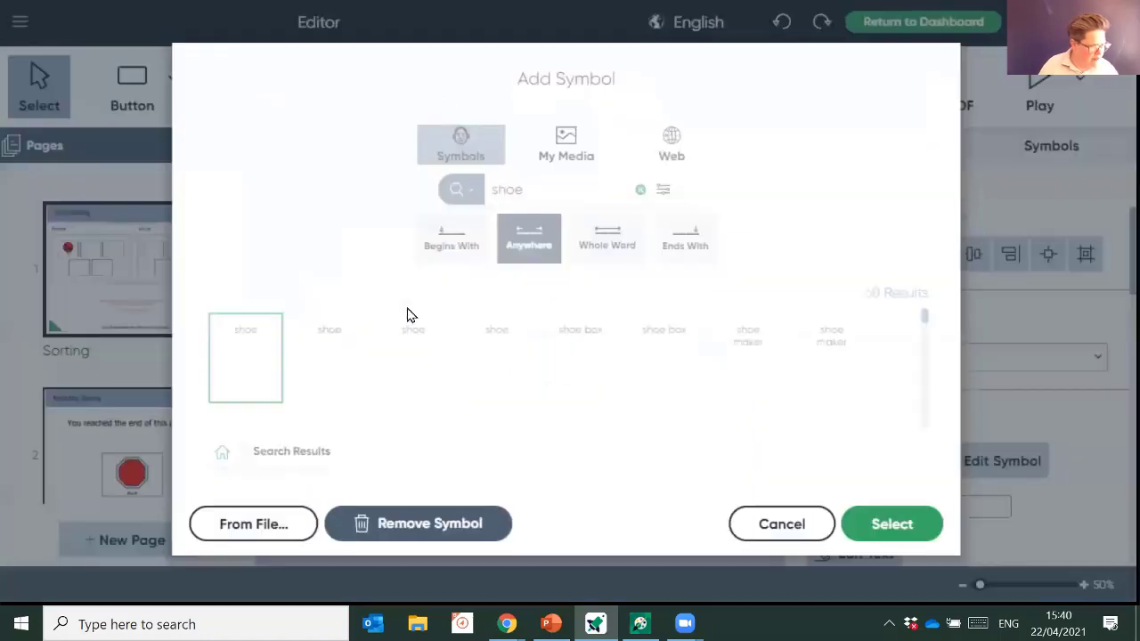
pyautogui.scroll(-2, 414, 360)
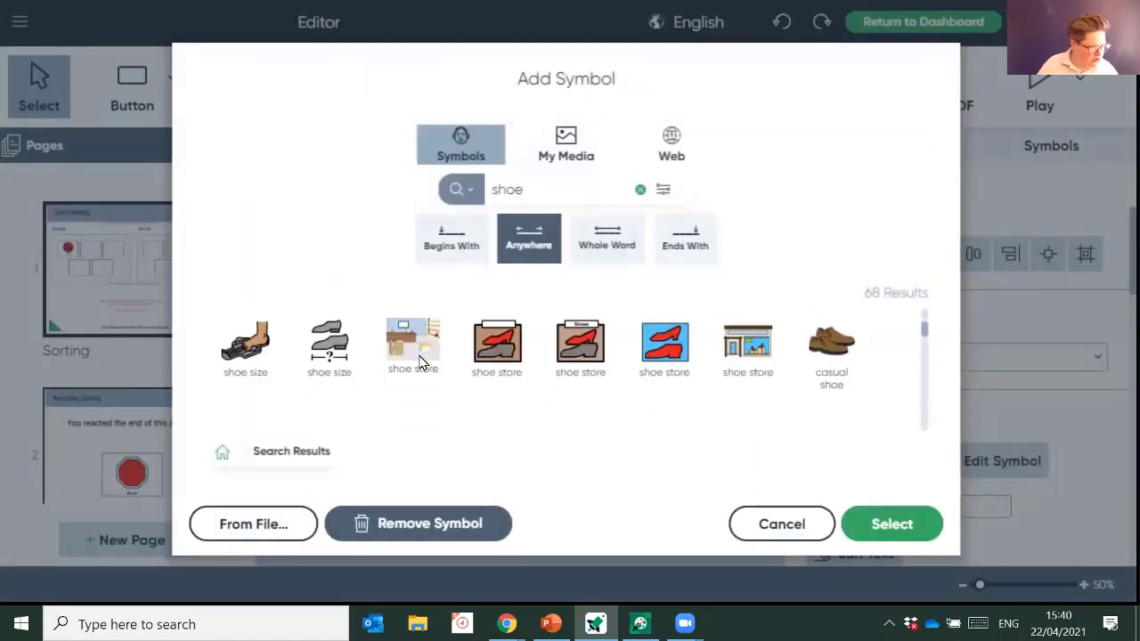
pyautogui.scroll(2, 418, 363)
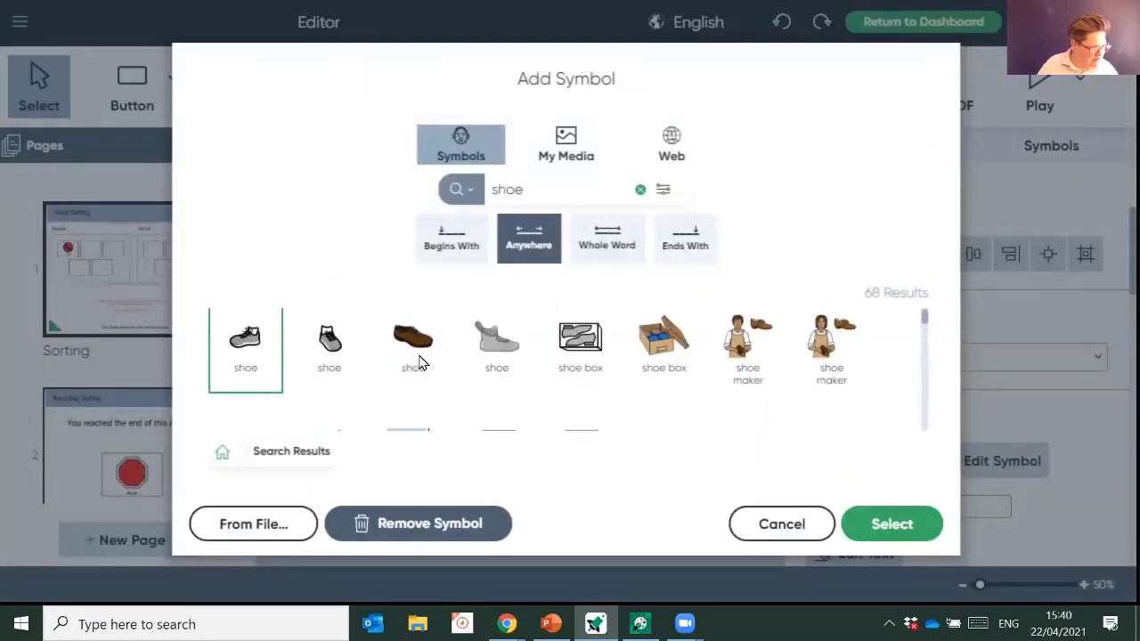
pyautogui.doubleClick(243, 363)
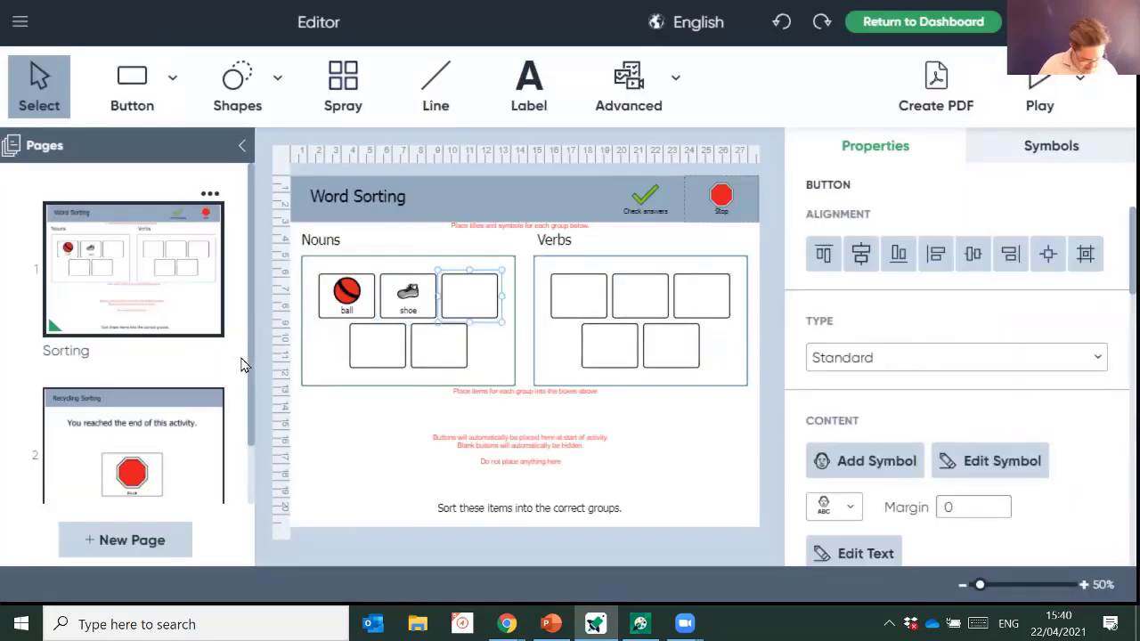
pyautogui.write('bird')
pyautogui.press('Return')
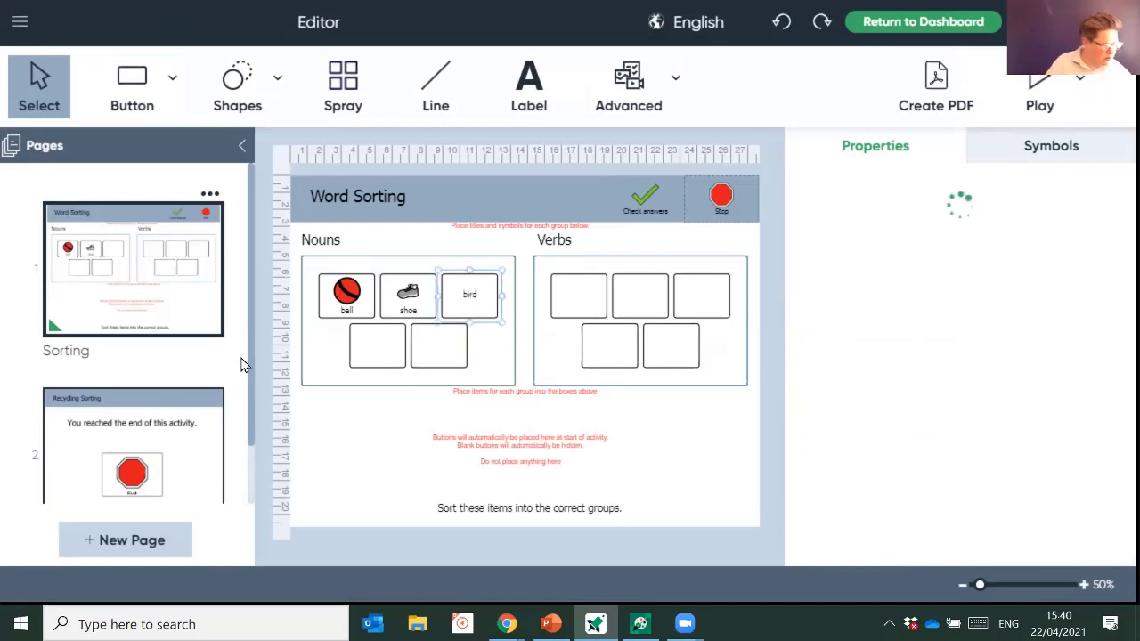
pyautogui.press('Return')
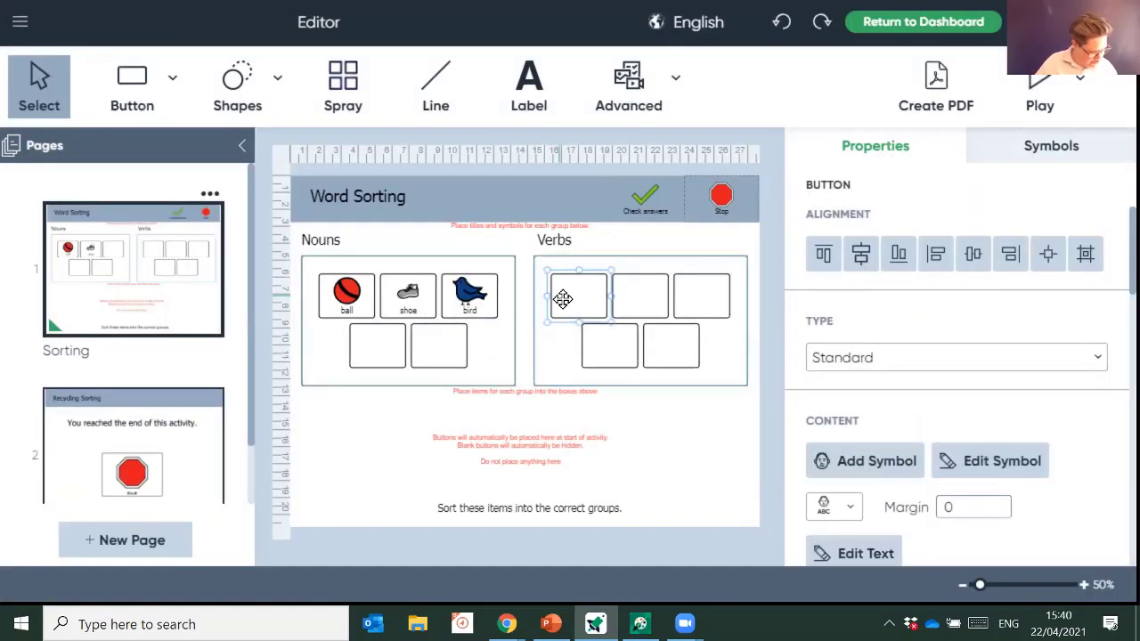
# - Label the Verbs boxes run, eat and swim with runner, eating and swimmer symbols
pyautogui.write('run')
pyautogui.press('Return')
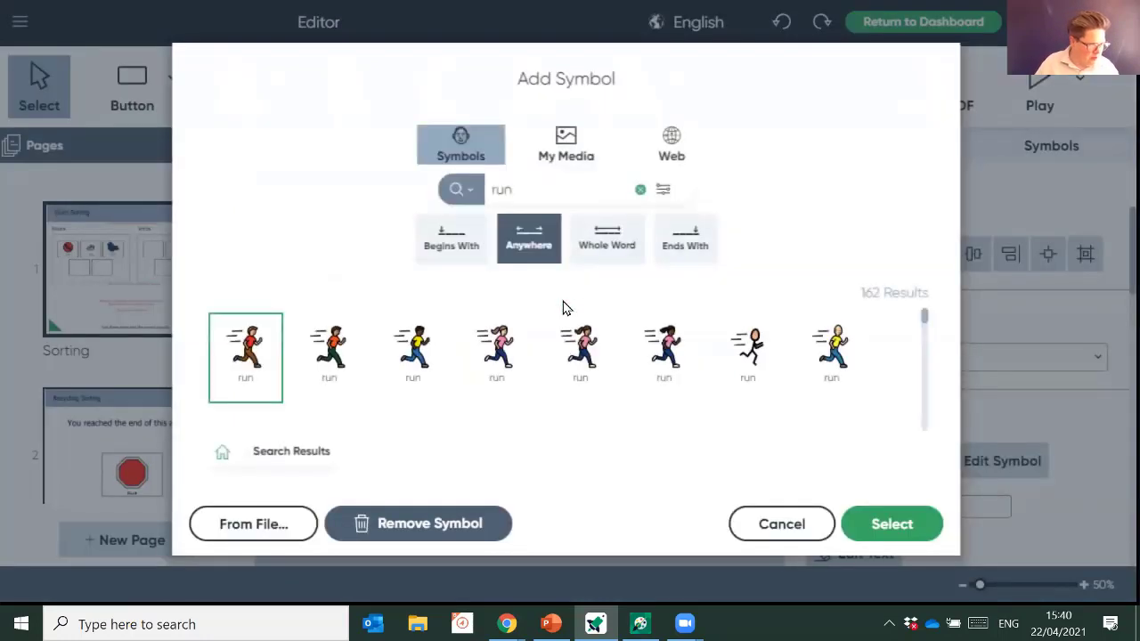
pyautogui.click(419, 361)
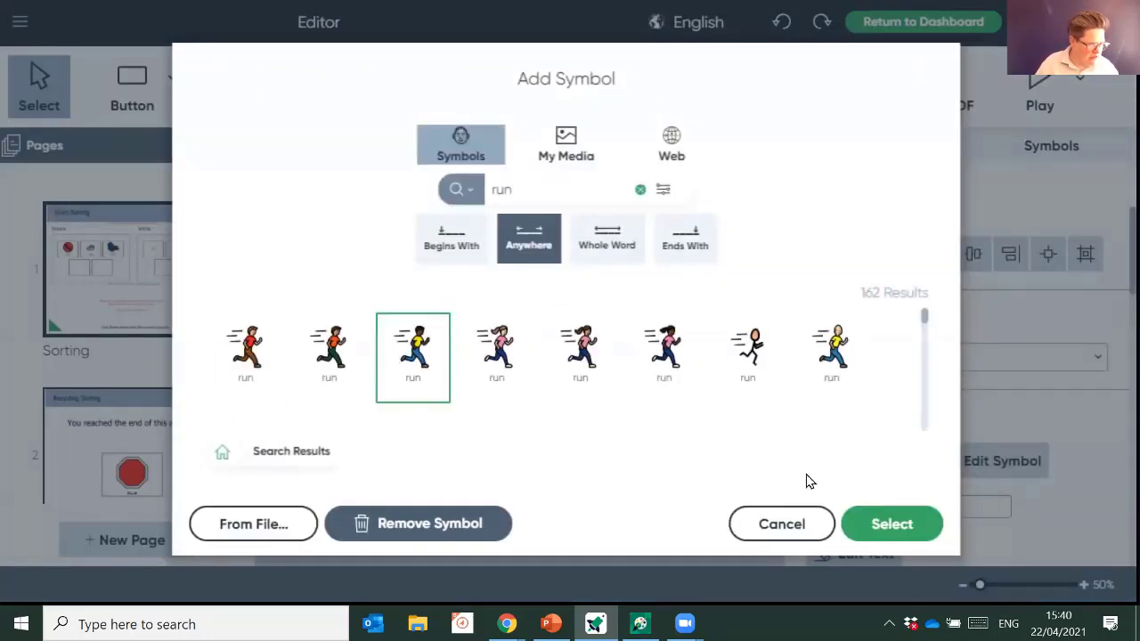
pyautogui.click(877, 531)
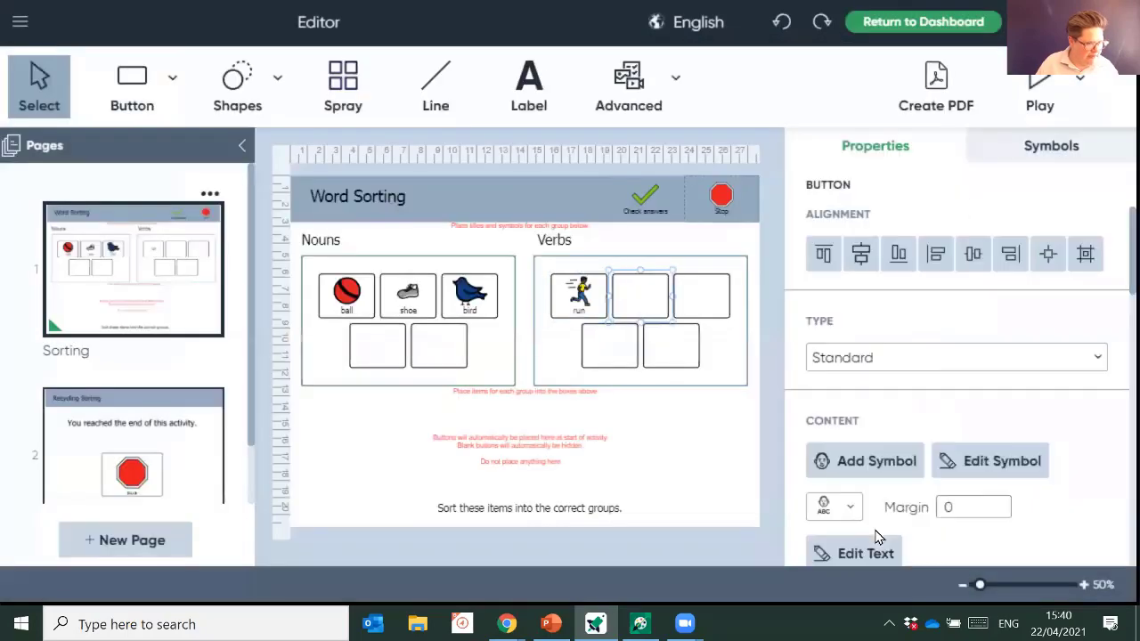
pyautogui.doubleClick(693, 374)
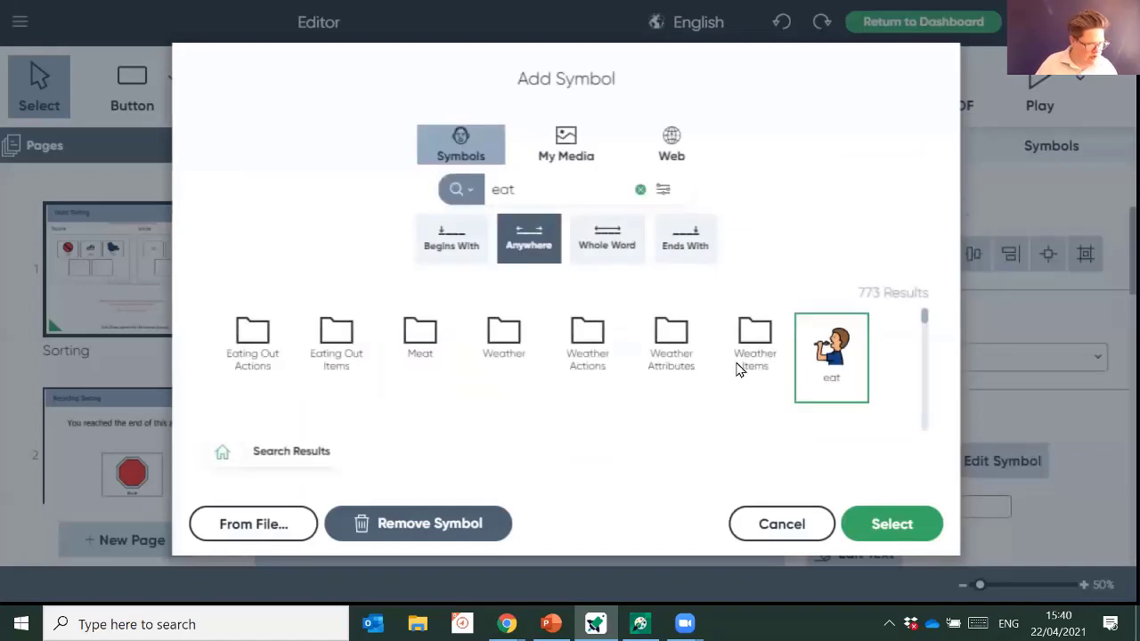
pyautogui.click(869, 524)
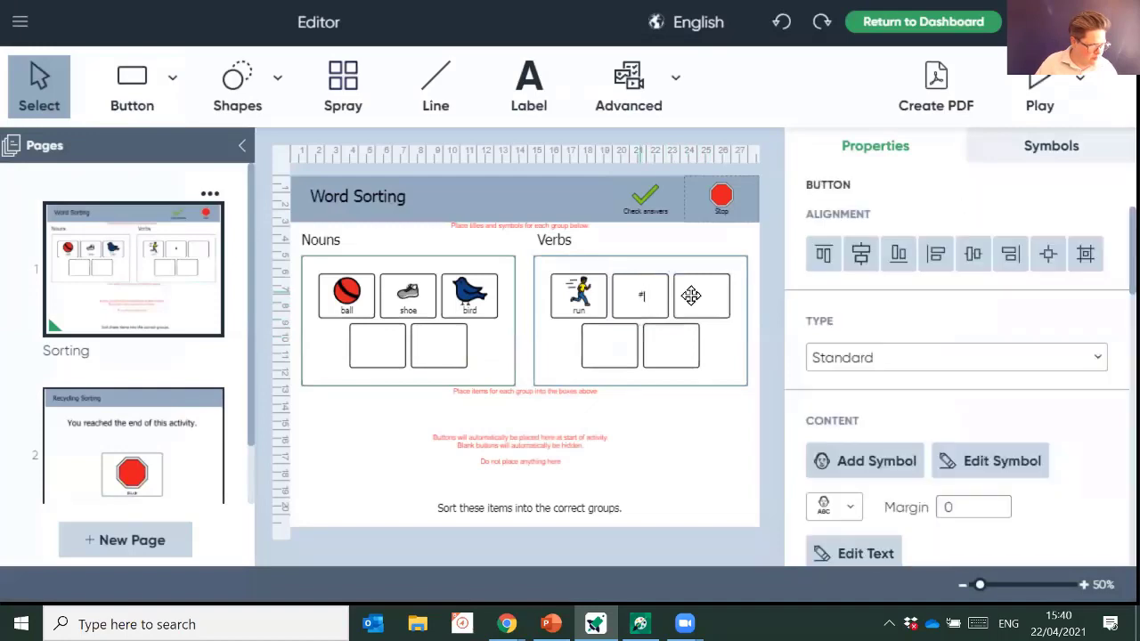
pyautogui.write('eat')
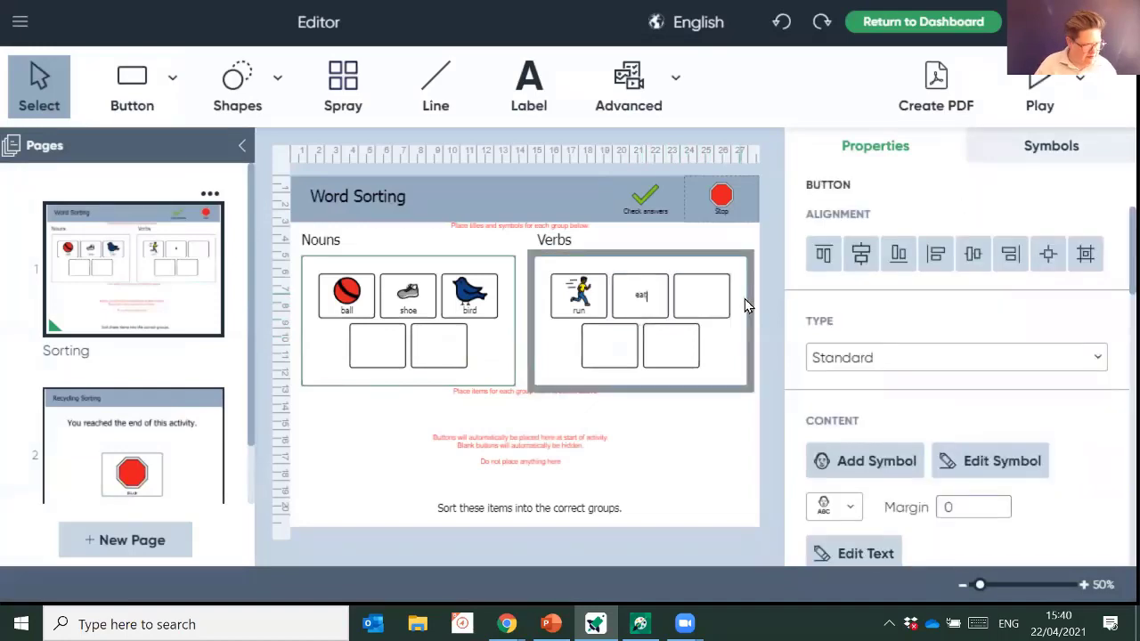
pyautogui.press('Return')
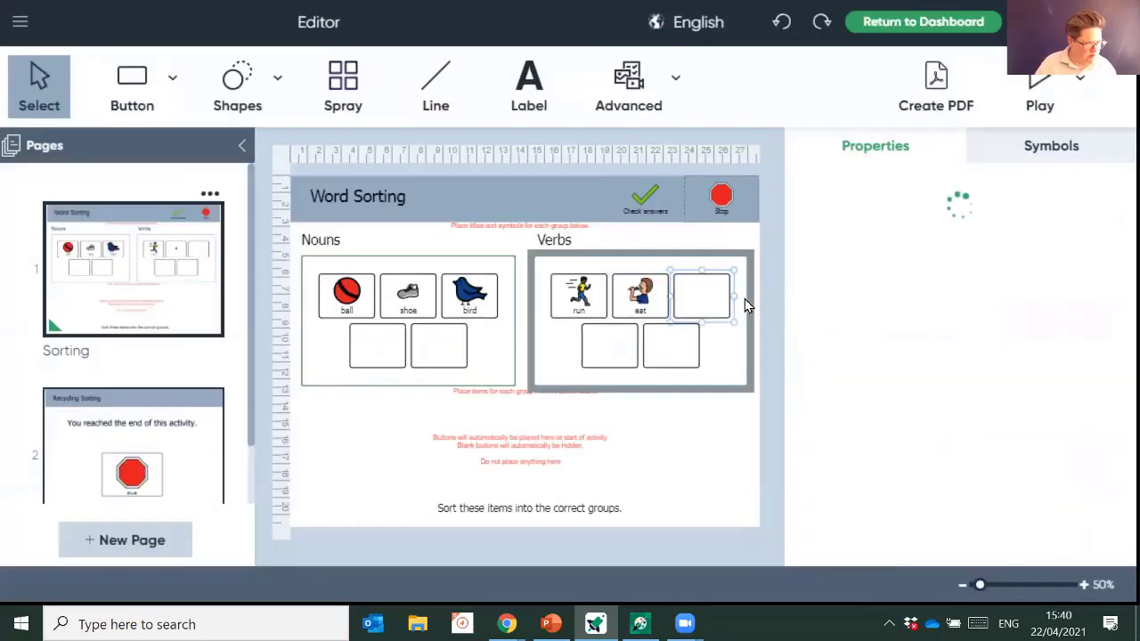
pyautogui.write('swim')
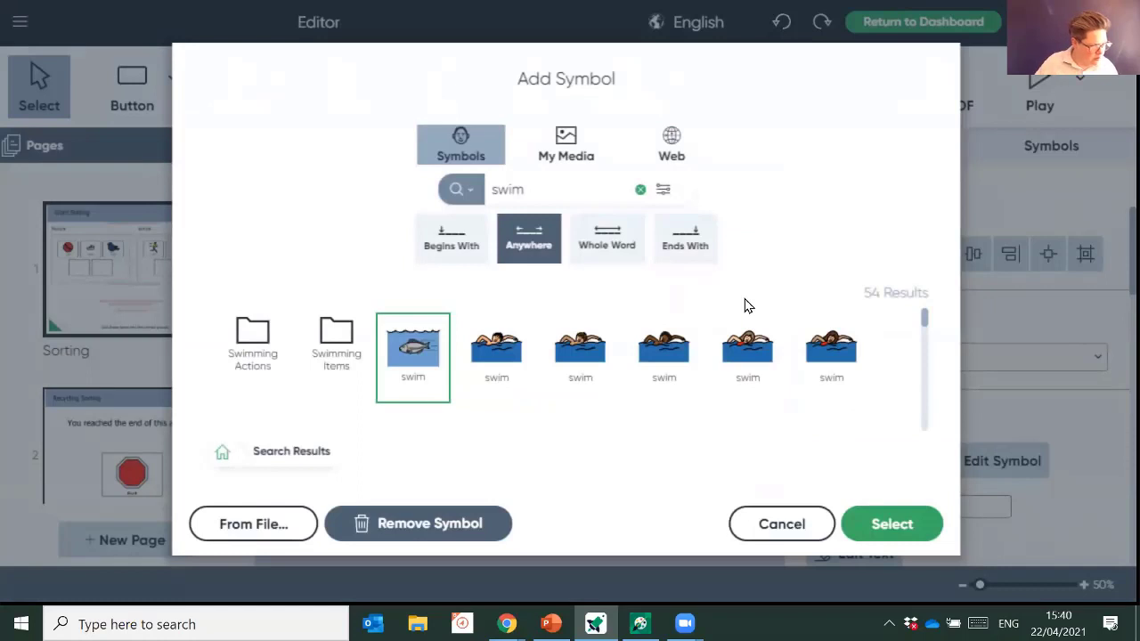
pyautogui.click(482, 355)
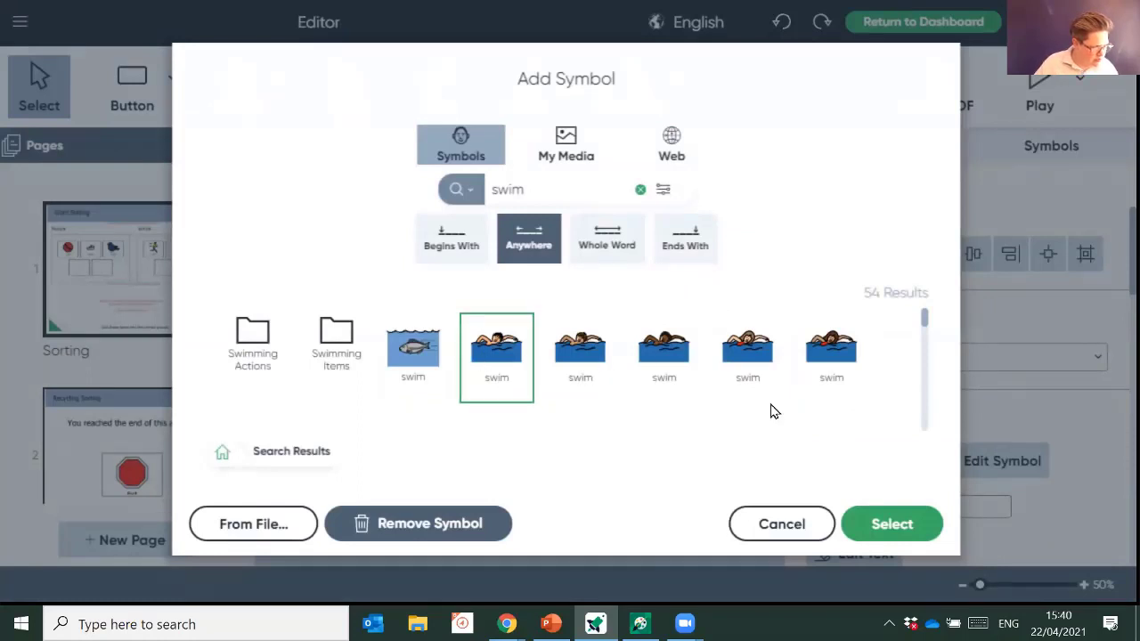
pyautogui.click(918, 529)
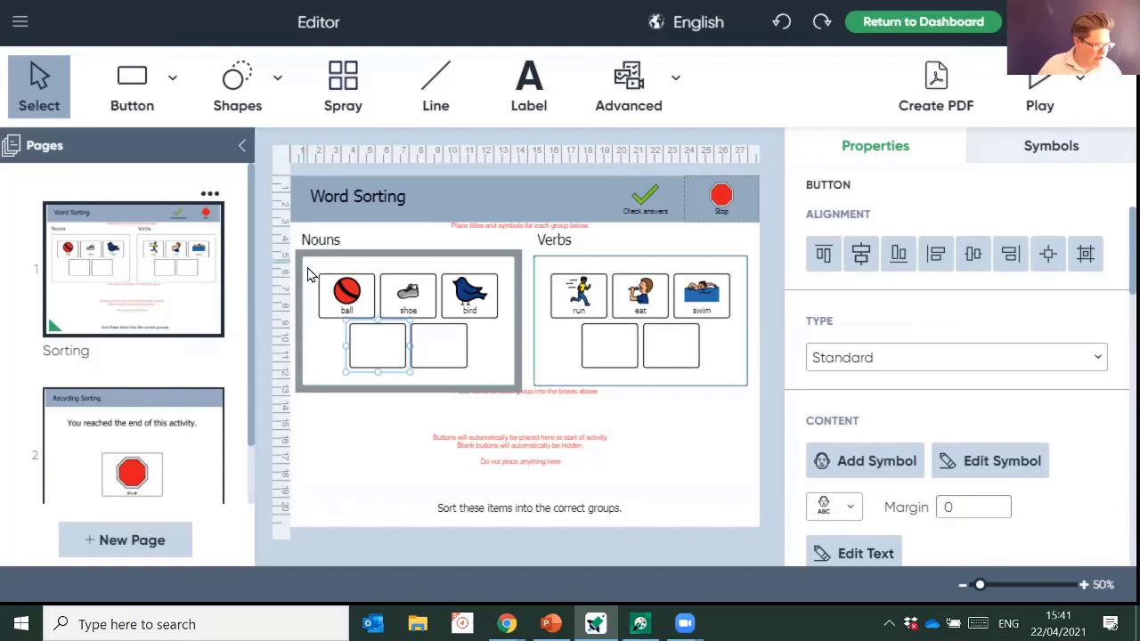
# - Give the ball, shoe and bird buttons a magenta background fill
pyautogui.moveTo(304, 263); pyautogui.dragTo(509, 323)
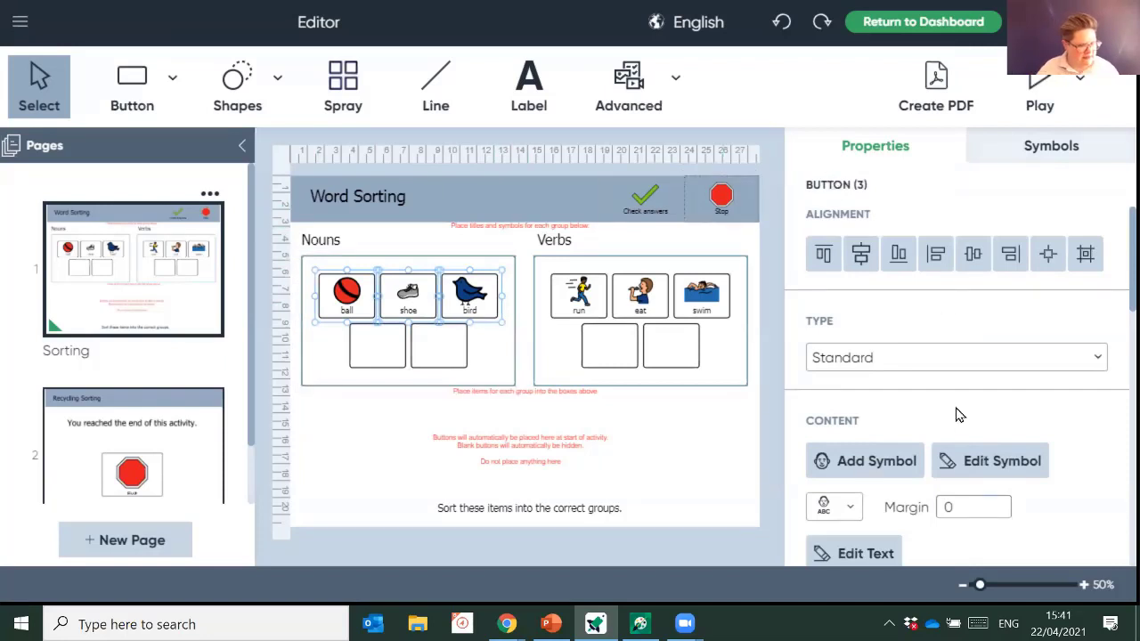
pyautogui.scroll(-4, 955, 412)
pyautogui.scroll(-5, 955, 406)
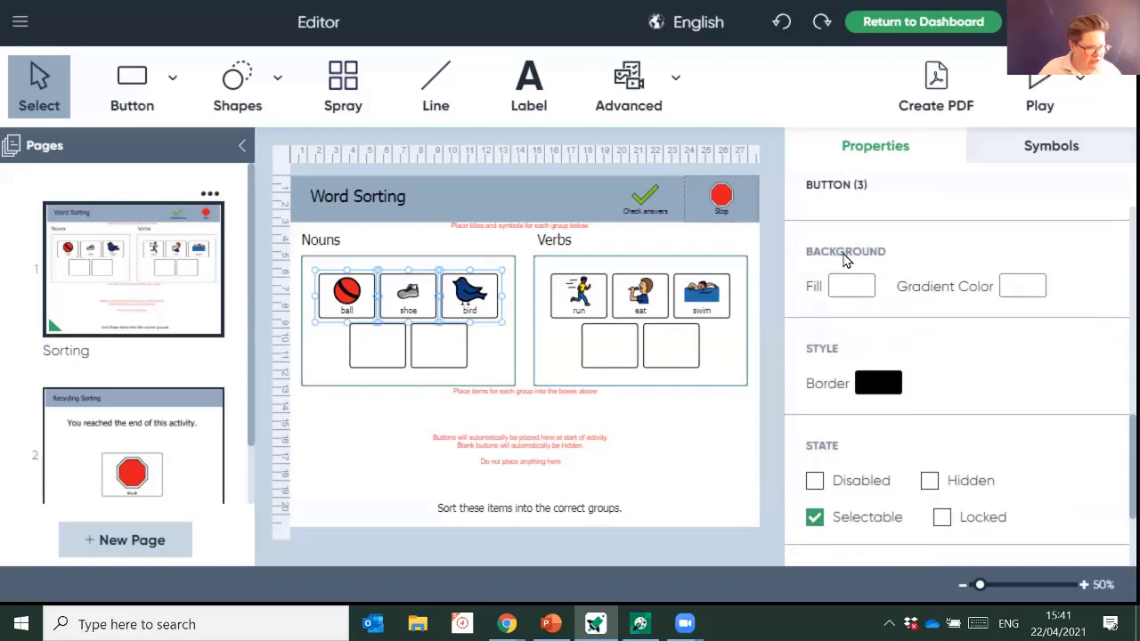
pyautogui.click(851, 287)
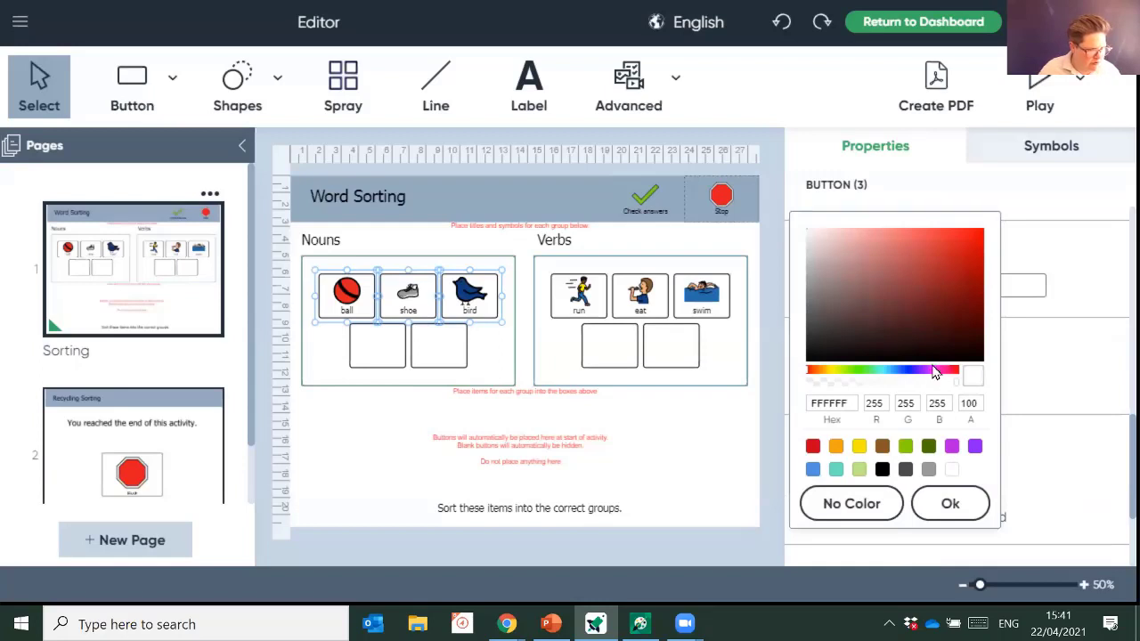
pyautogui.click(951, 446)
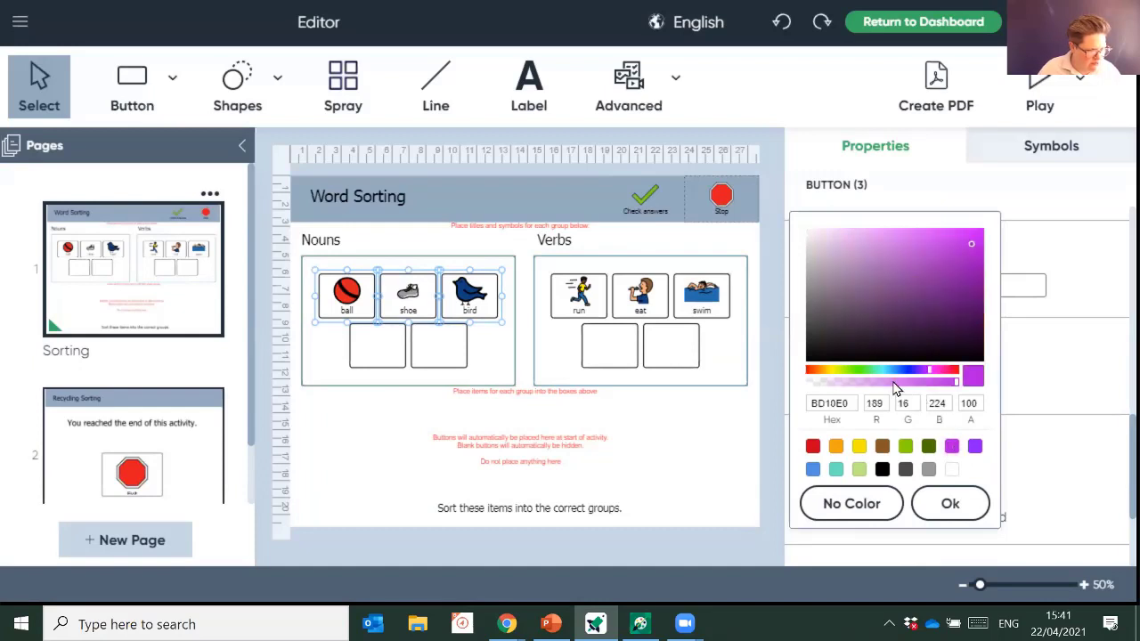
pyautogui.click(952, 236)
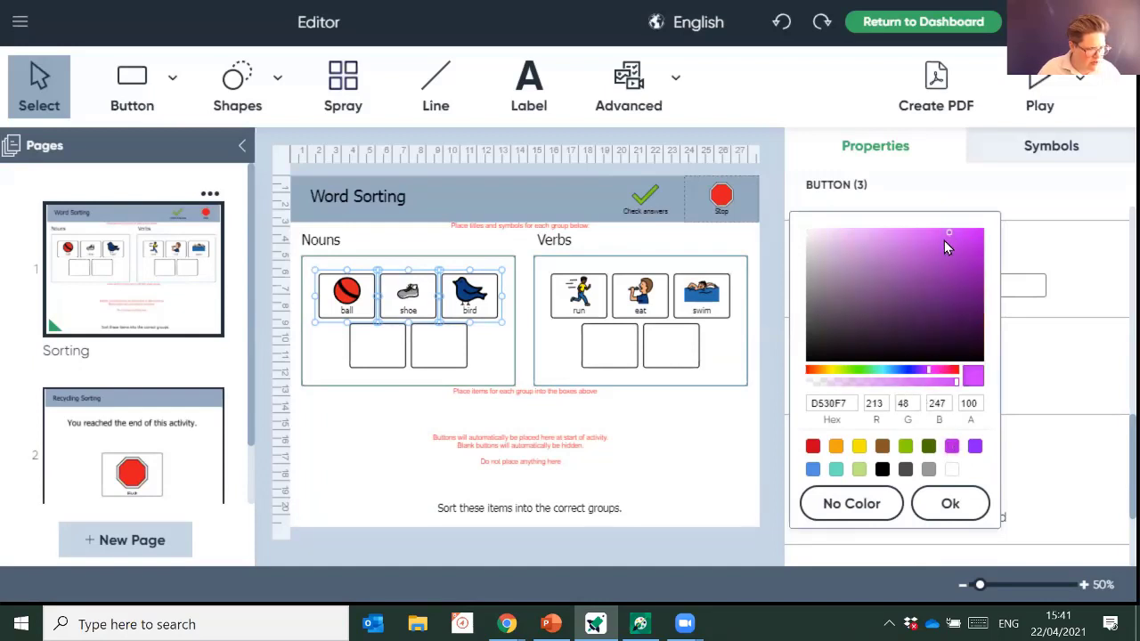
pyautogui.click(967, 510)
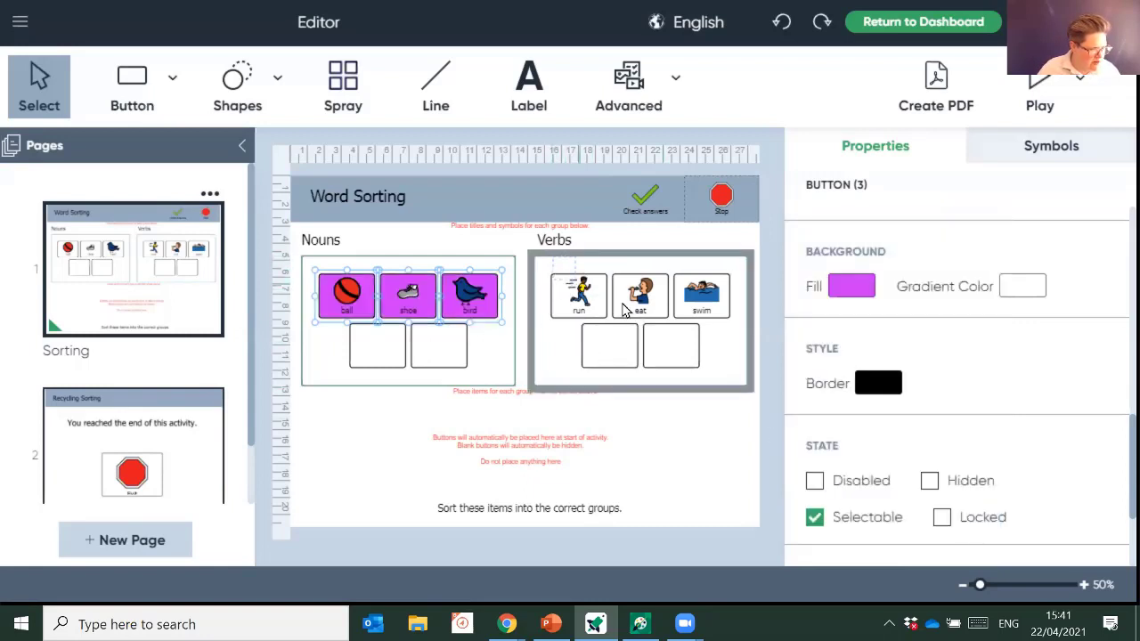
pyautogui.click(735, 347)
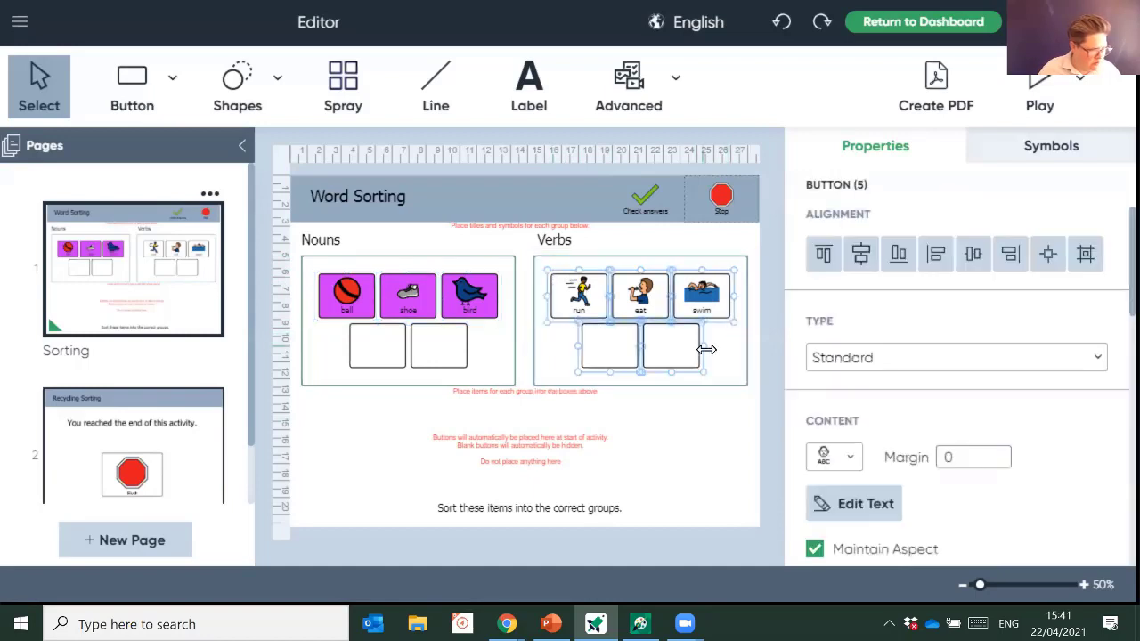
# - Nudge the Verbs group slightly down and to the right
pyautogui.click(728, 342)
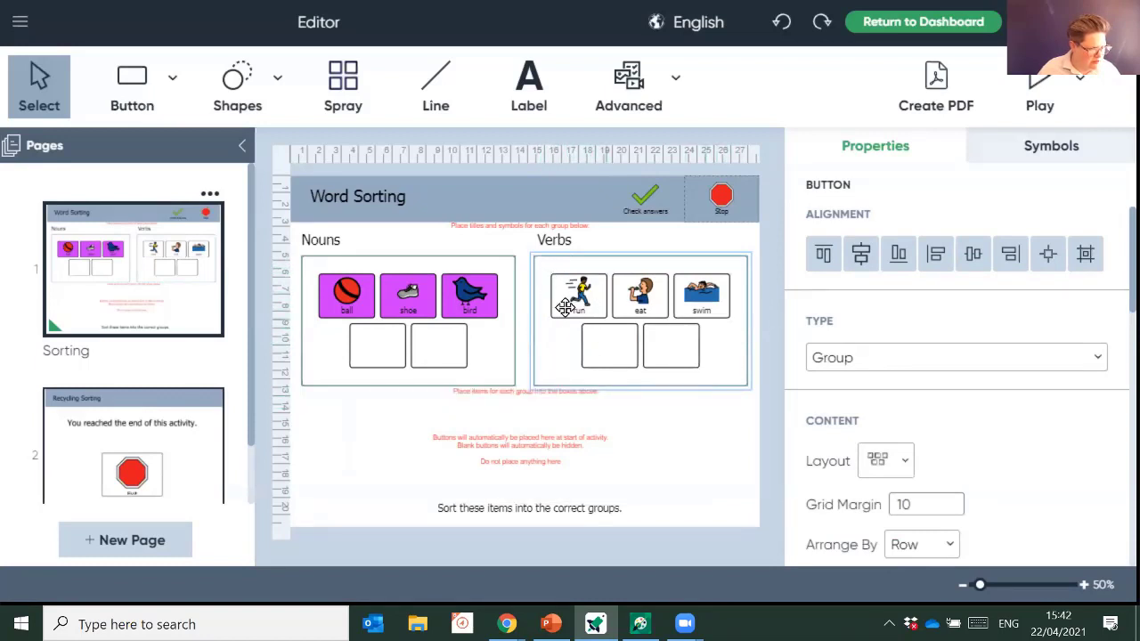
pyautogui.moveTo(543, 261)
pyautogui.mouseDown()
pyautogui.moveTo(614, 311)
pyautogui.moveTo(537, 264)
pyautogui.mouseUp()
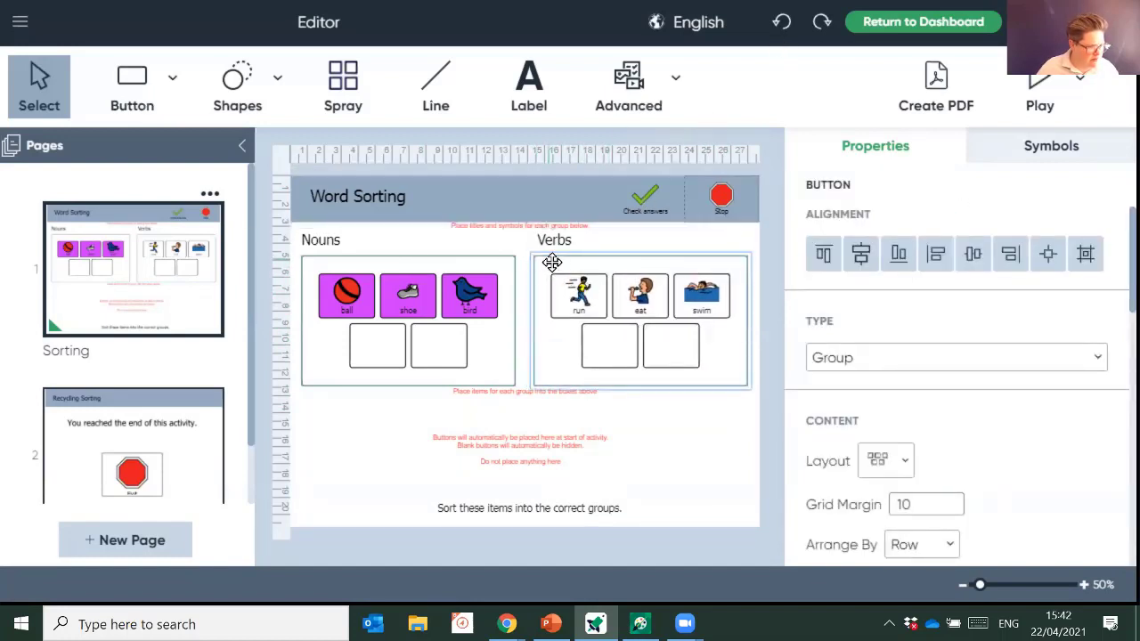
pyautogui.click(526, 248)
# - Give the run, eat and swim buttons a light green (B8E986) background fill
pyautogui.moveTo(551, 276); pyautogui.dragTo(736, 330)
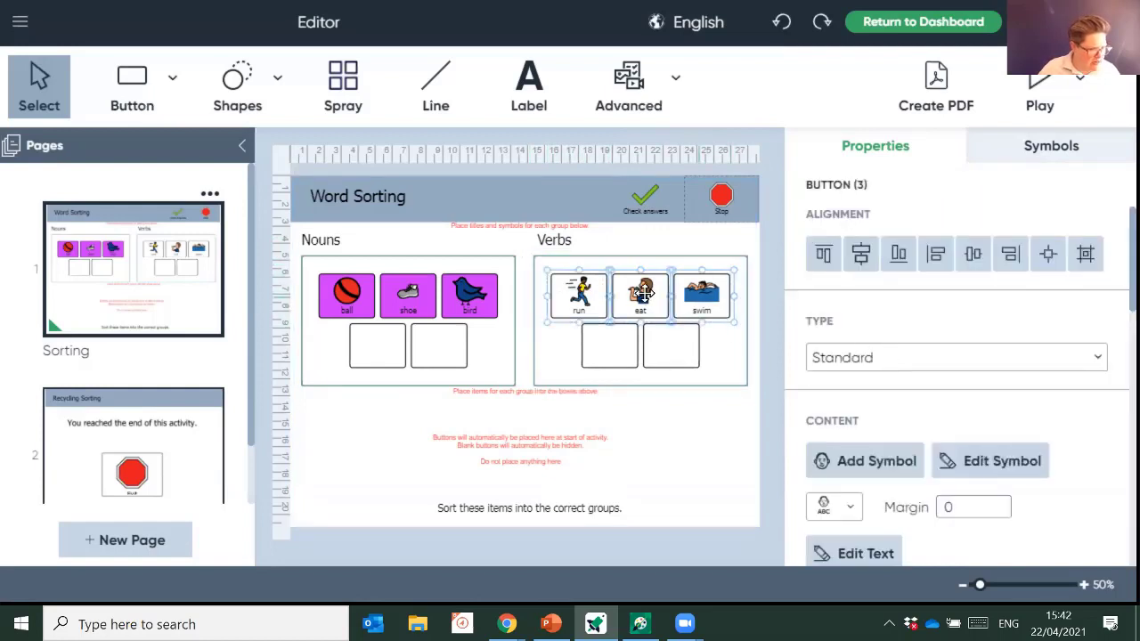
pyautogui.scroll(-3, 921, 372)
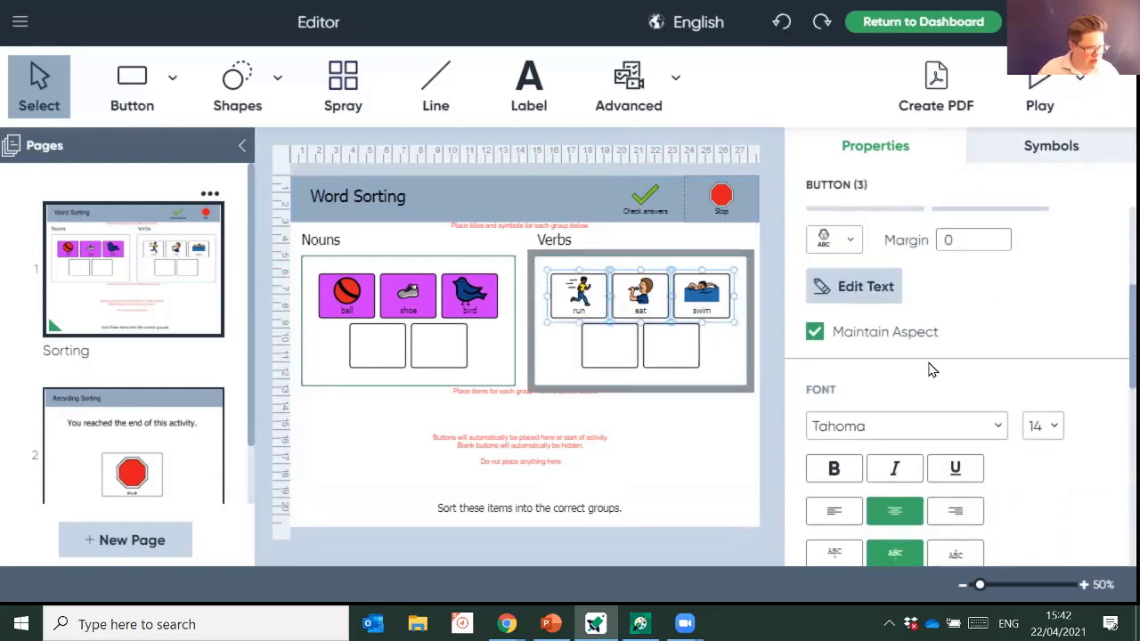
pyautogui.scroll(-5, 930, 392)
pyautogui.scroll(-2, 928, 389)
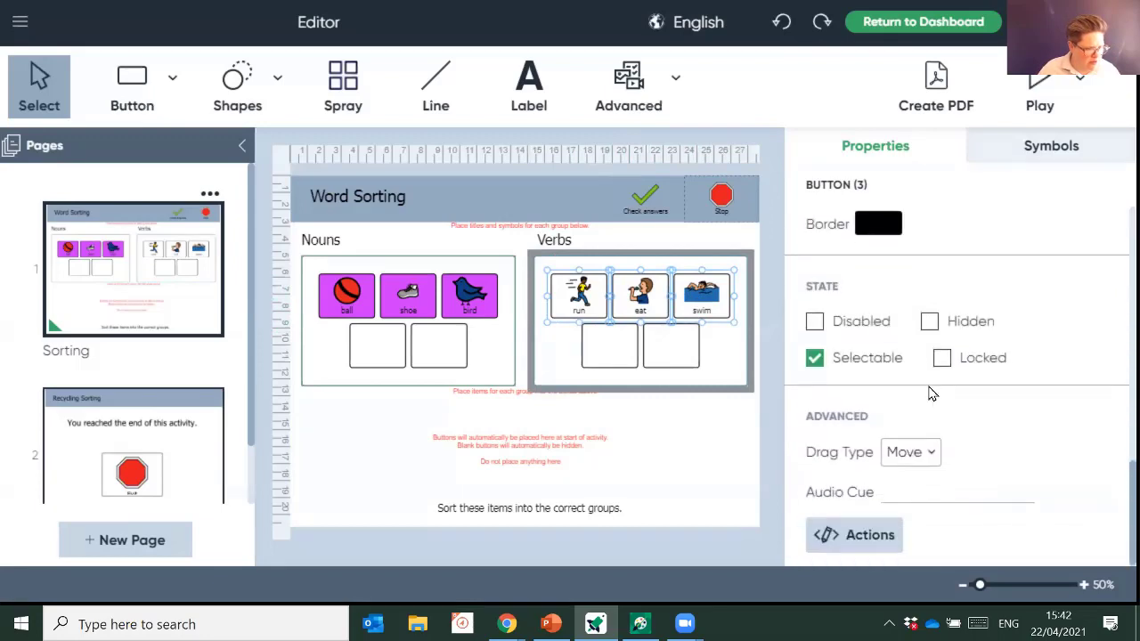
pyautogui.scroll(3, 931, 378)
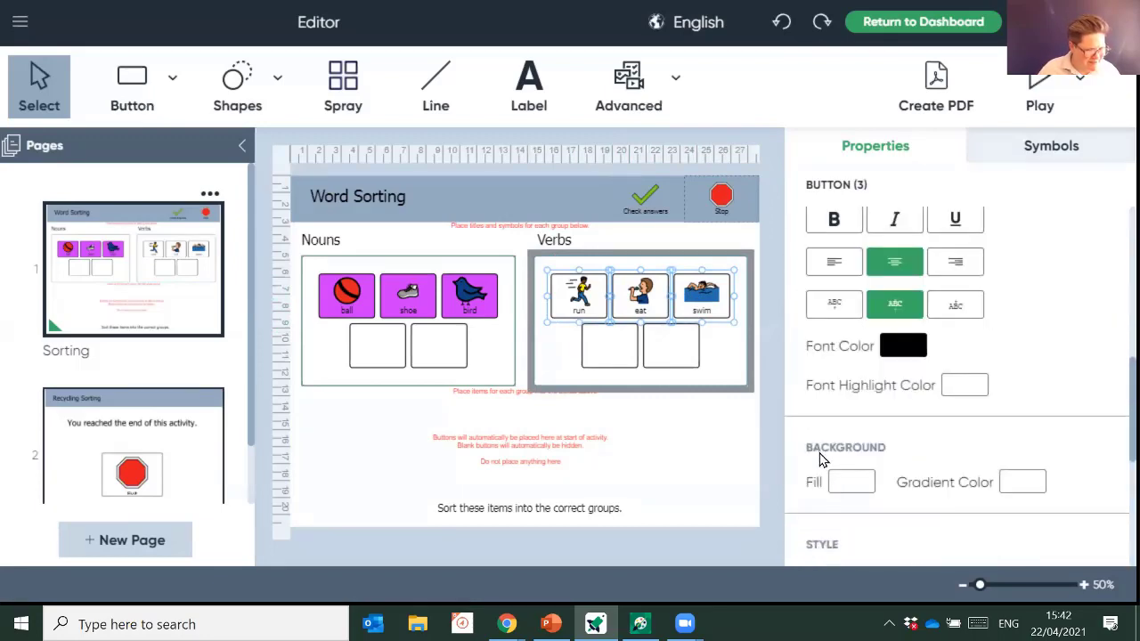
pyautogui.click(844, 489)
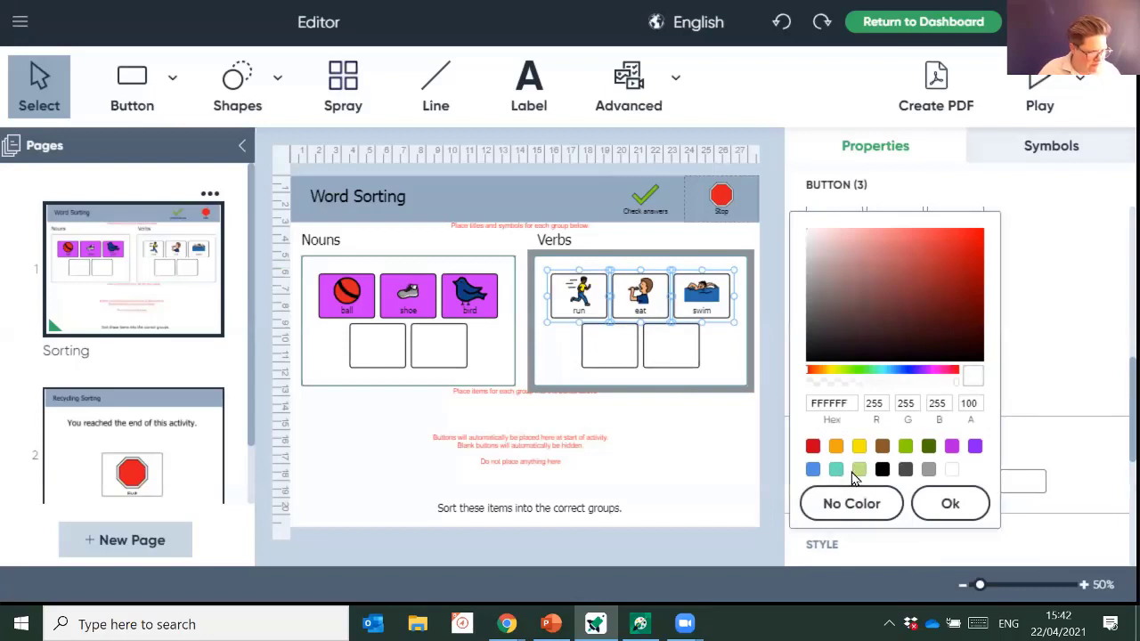
pyautogui.click(858, 470)
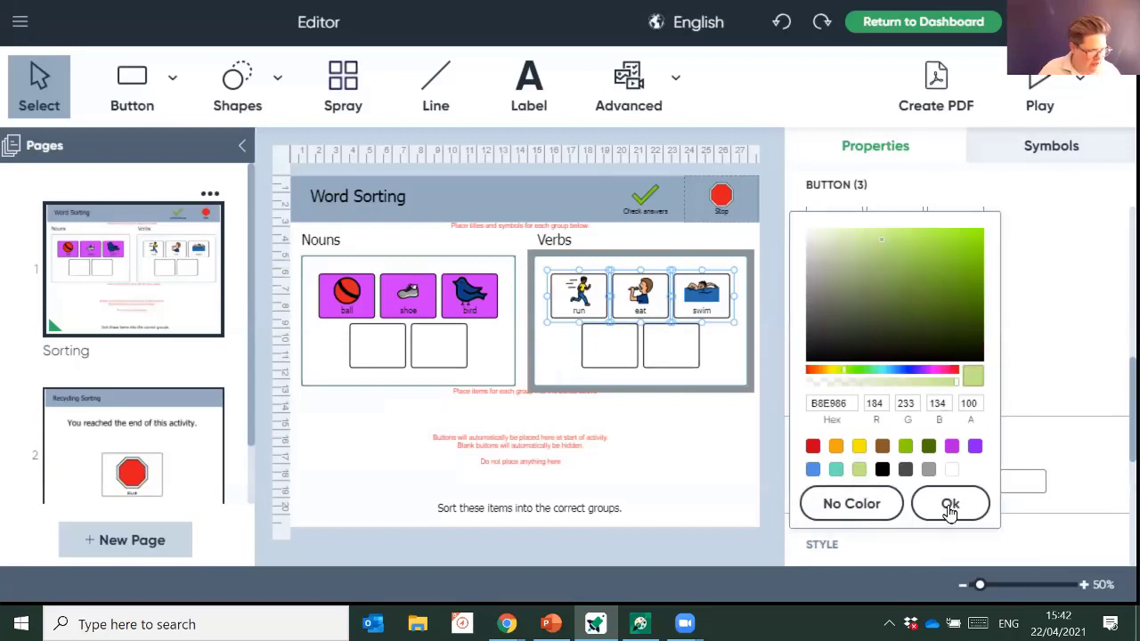
pyautogui.click(950, 504)
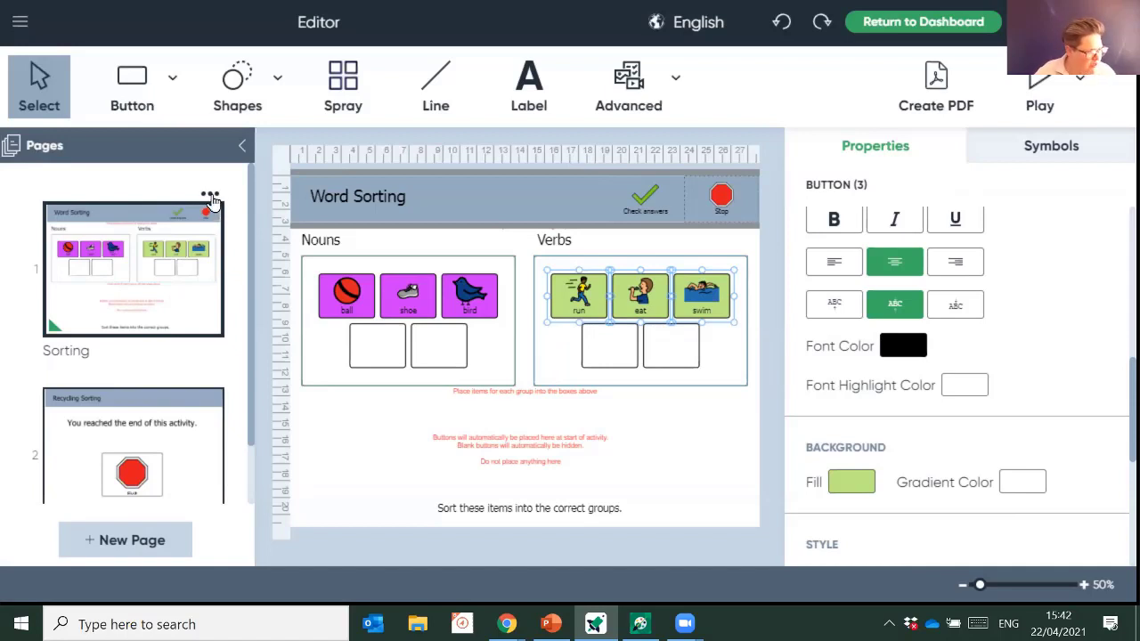
# - Duplicate the Sorting page and open 'Sorting - Copy'
pyautogui.click(210, 198)
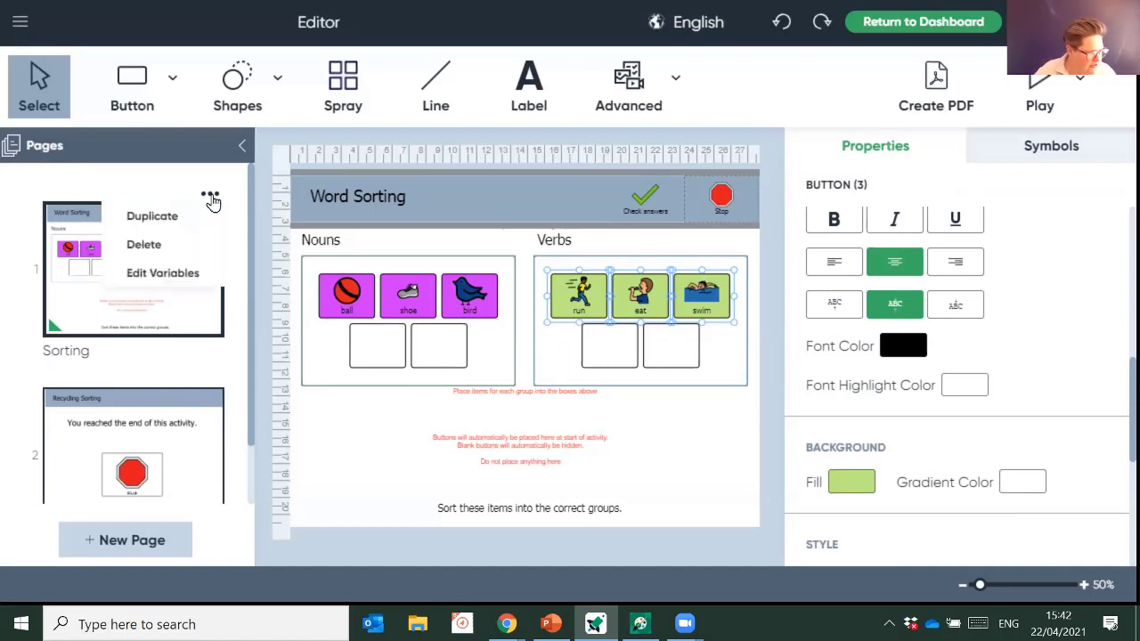
pyautogui.click(166, 230)
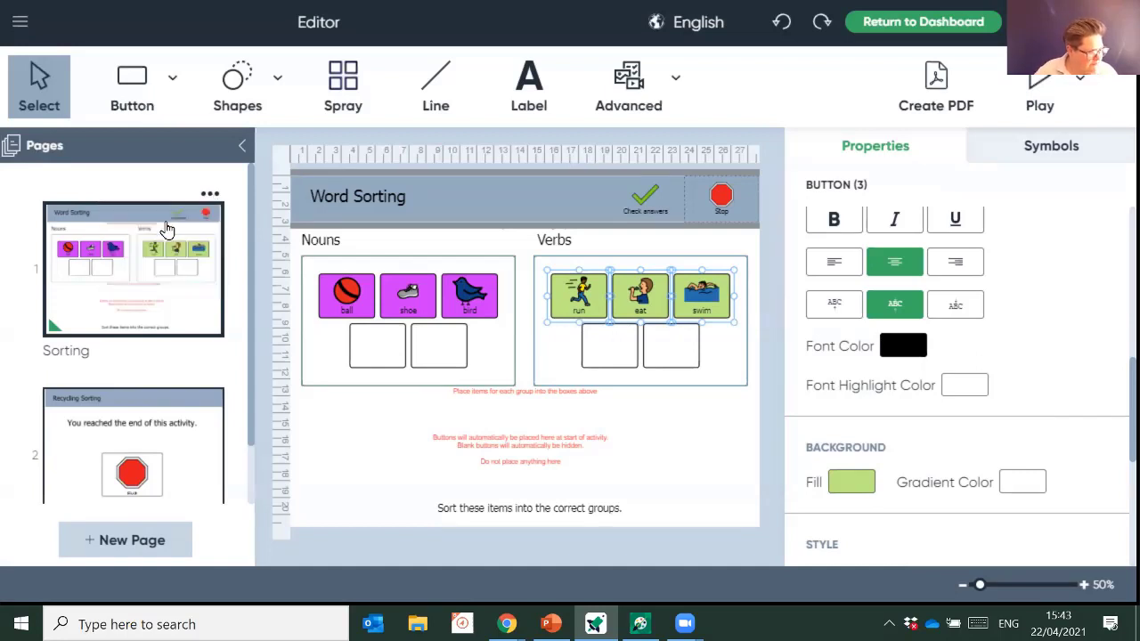
pyautogui.scroll(-1, 170, 345)
pyautogui.scroll(-1, 170, 346)
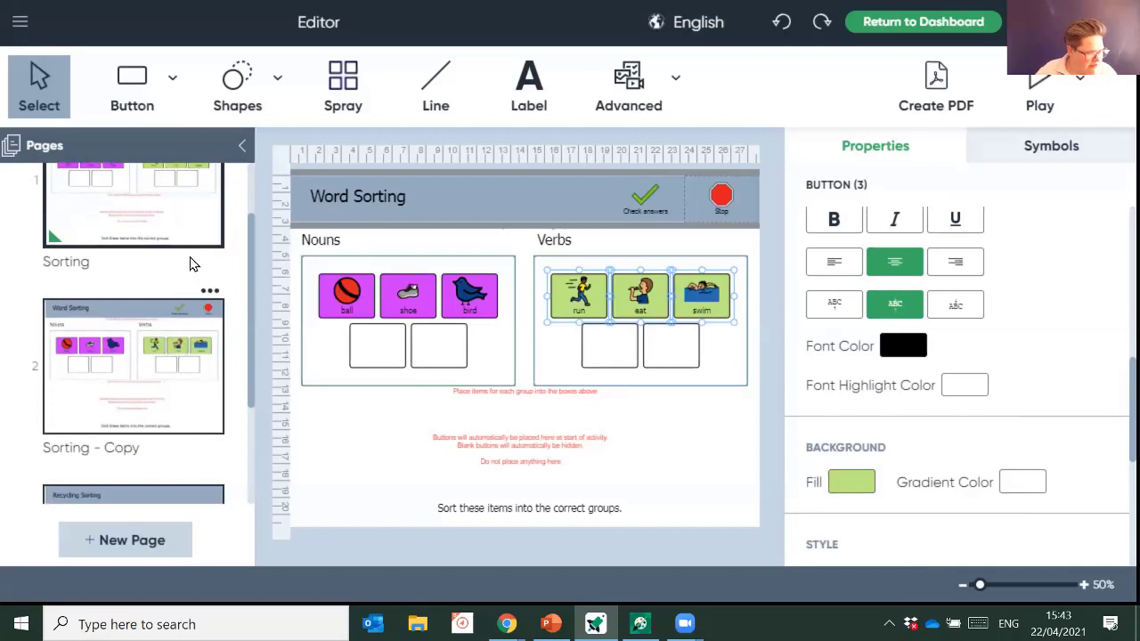
pyautogui.click(176, 412)
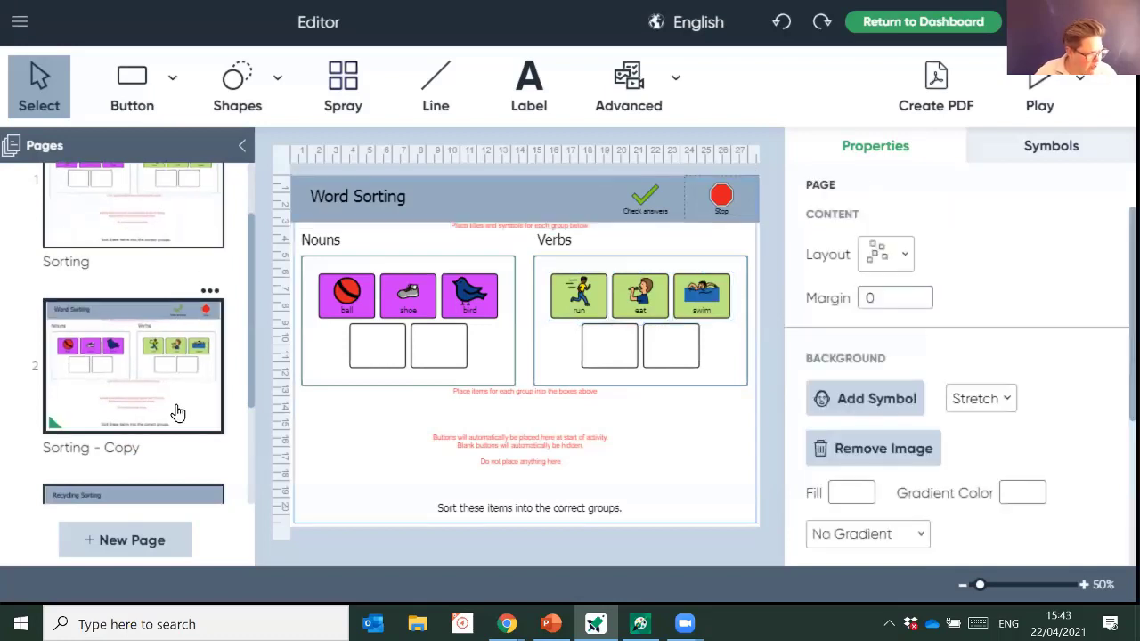
# - Rename the copy's Nouns heading to Adjectives
pyautogui.click(358, 302)
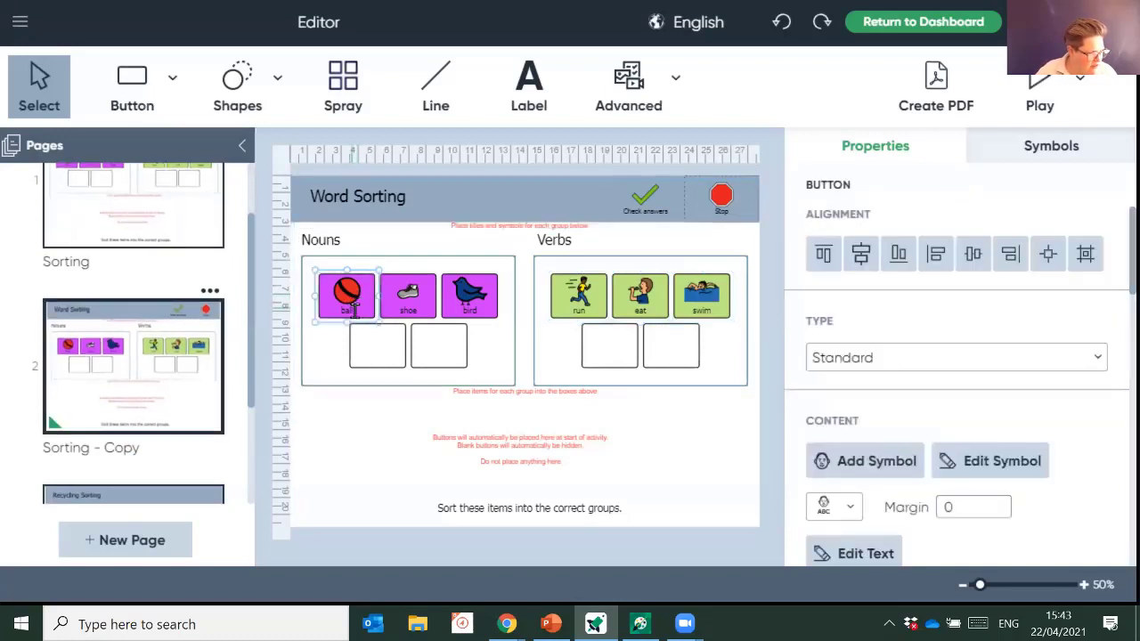
pyautogui.click(354, 309)
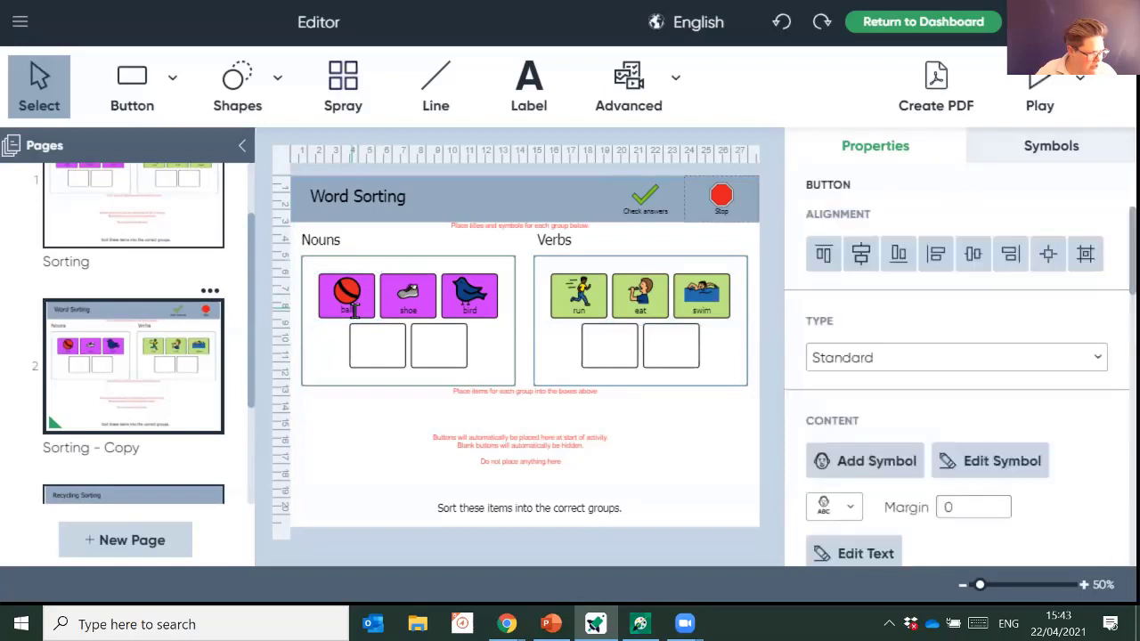
pyautogui.click(352, 240)
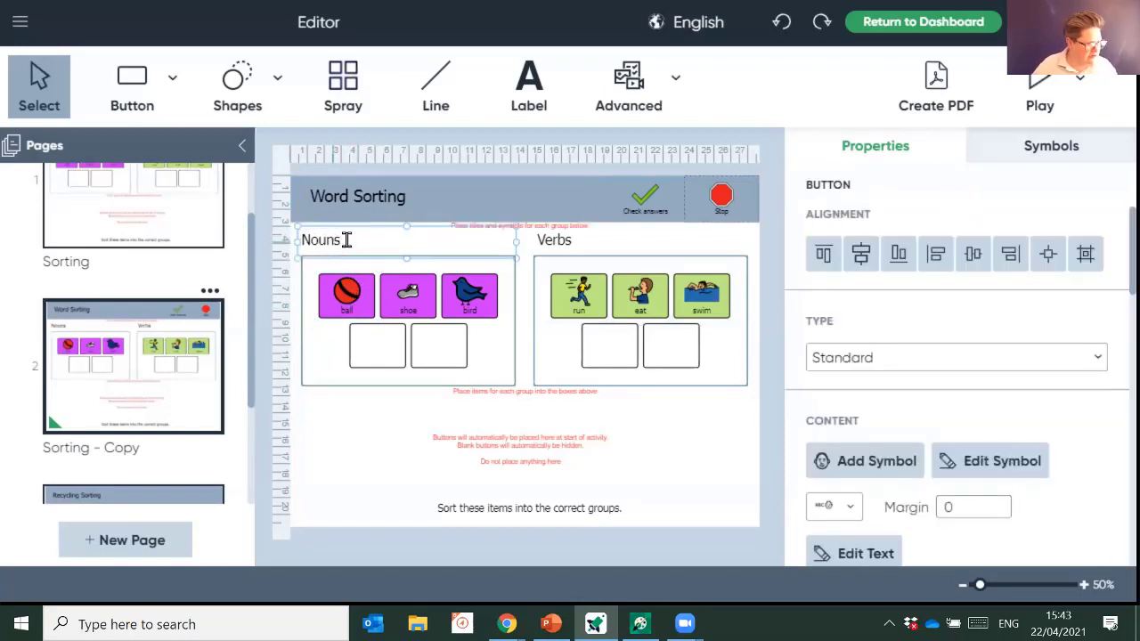
pyautogui.click(404, 248)
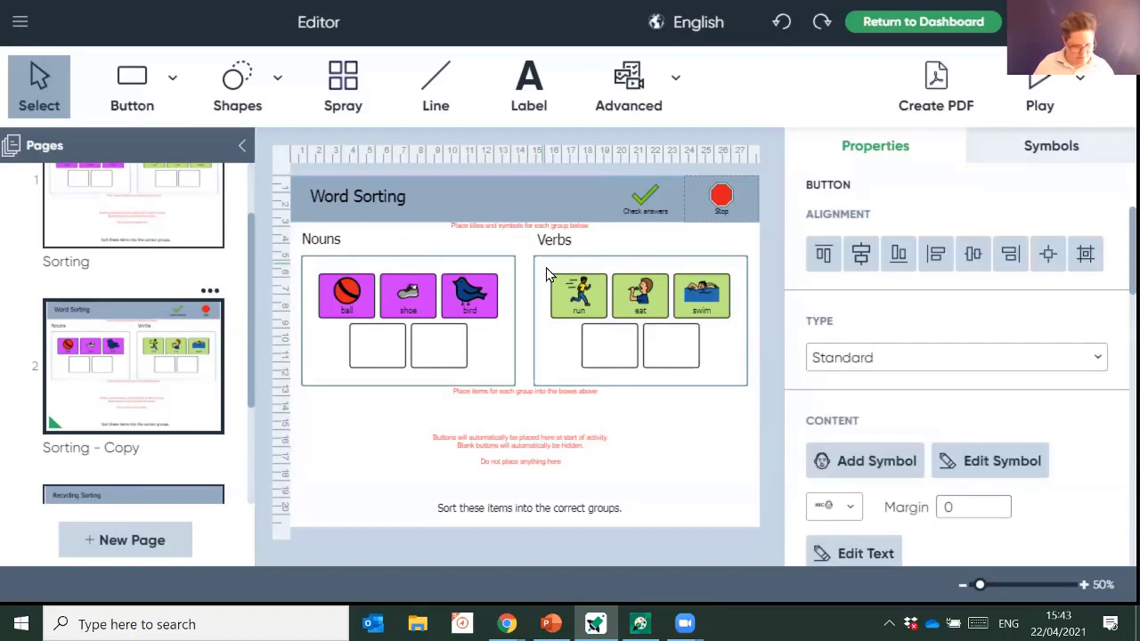
pyautogui.press('BackSpace')
pyautogui.press('BackSpace')
pyautogui.press('BackSpace')
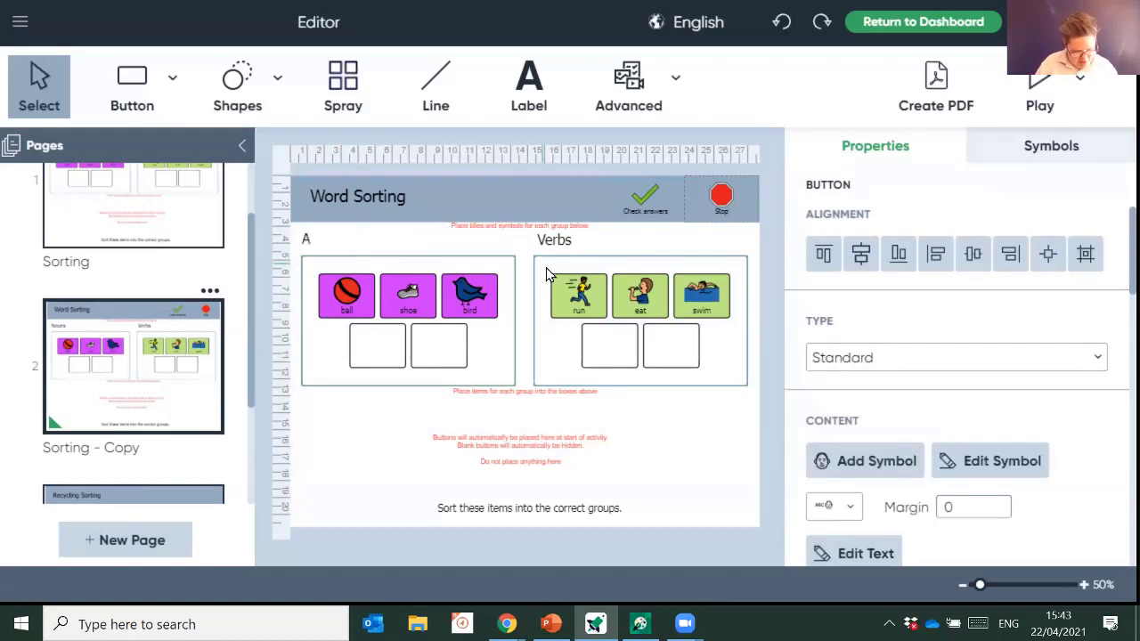
pyautogui.write('Adjjectives')
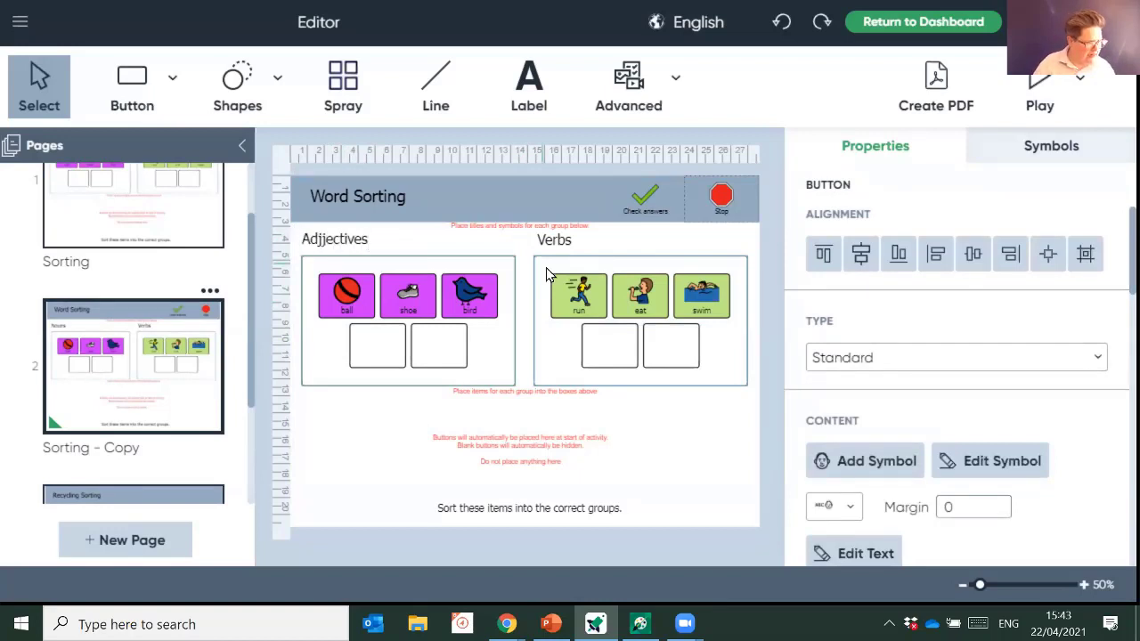
pyautogui.click(381, 270)
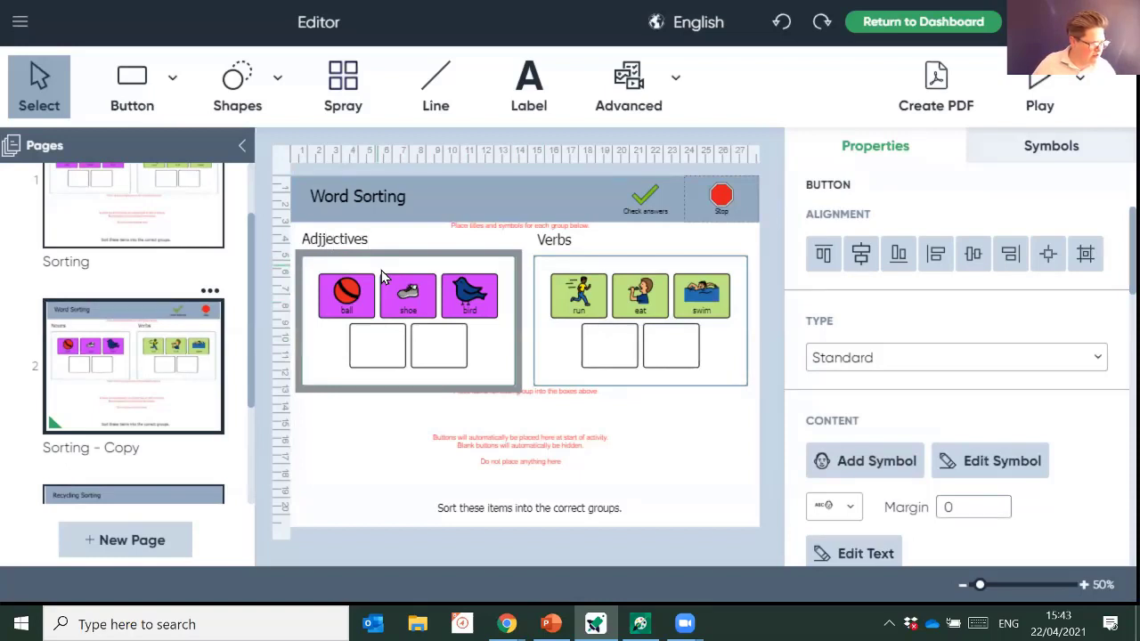
pyautogui.press('BackSpace')
pyautogui.click(361, 307)
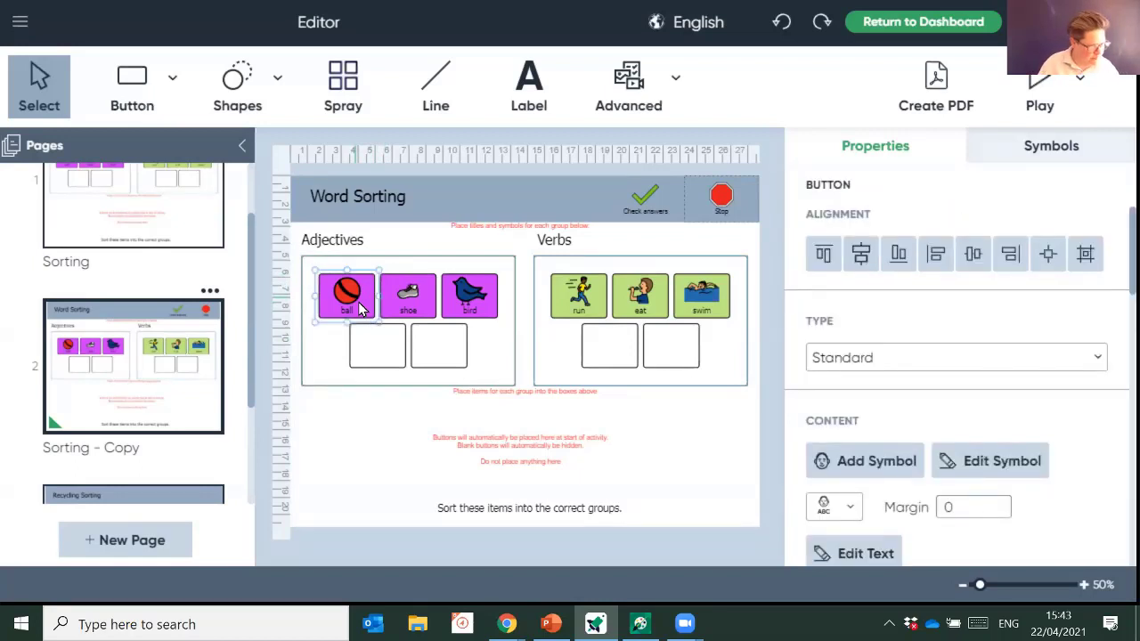
# - Relabel the ball button 'shiney' and give it a diamond symbol
pyautogui.click(361, 307)
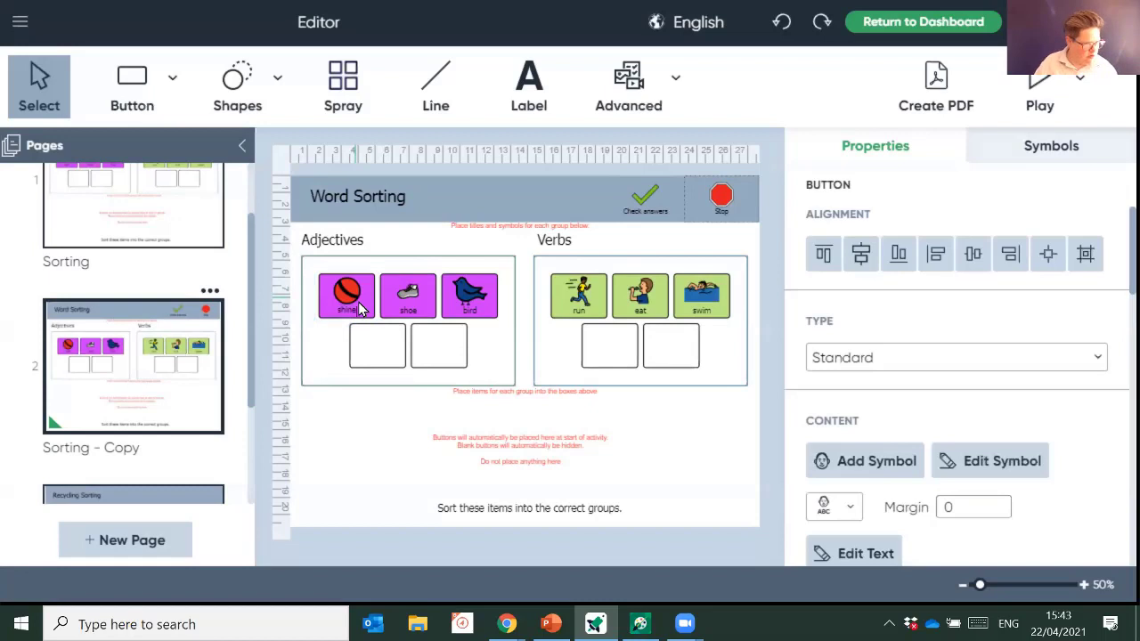
pyautogui.doubleClick(361, 307)
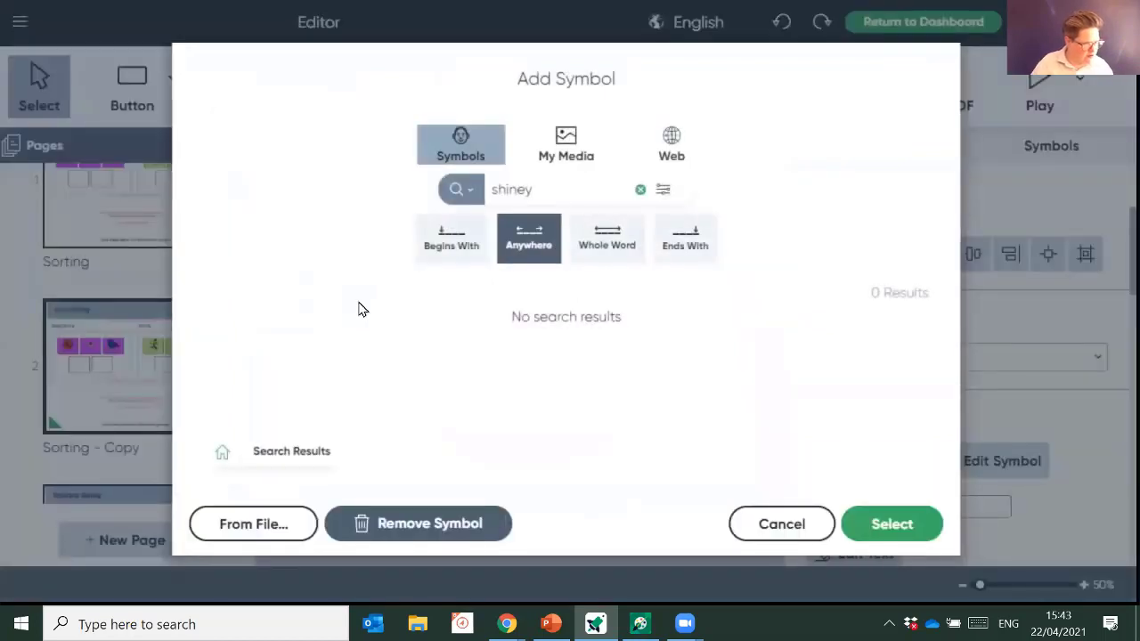
pyautogui.click(520, 189)
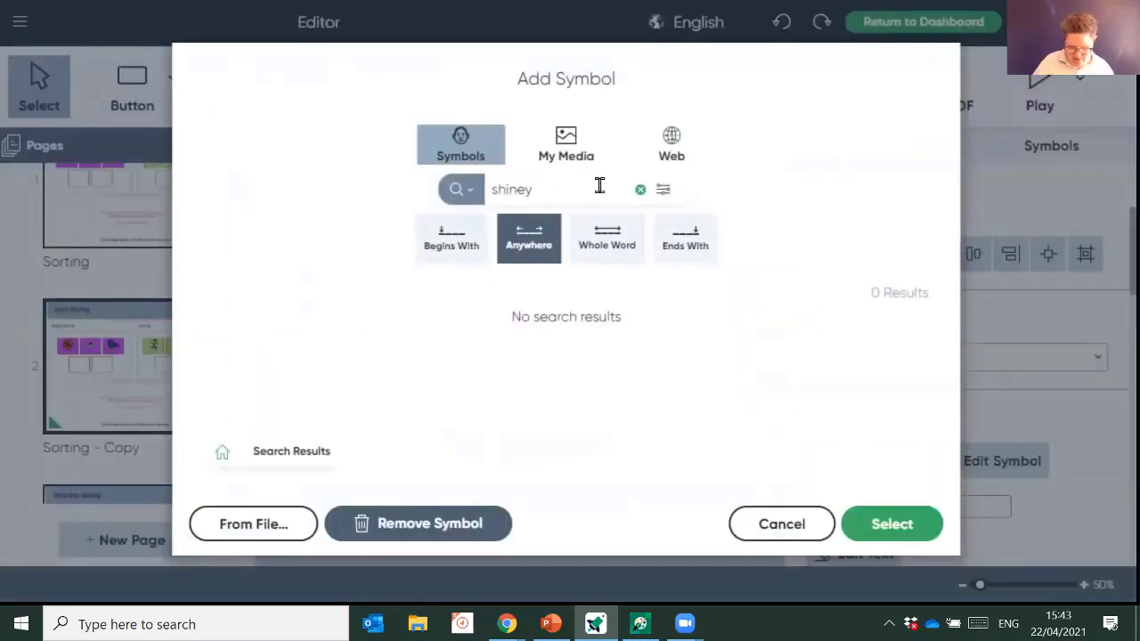
pyautogui.press('Delete')
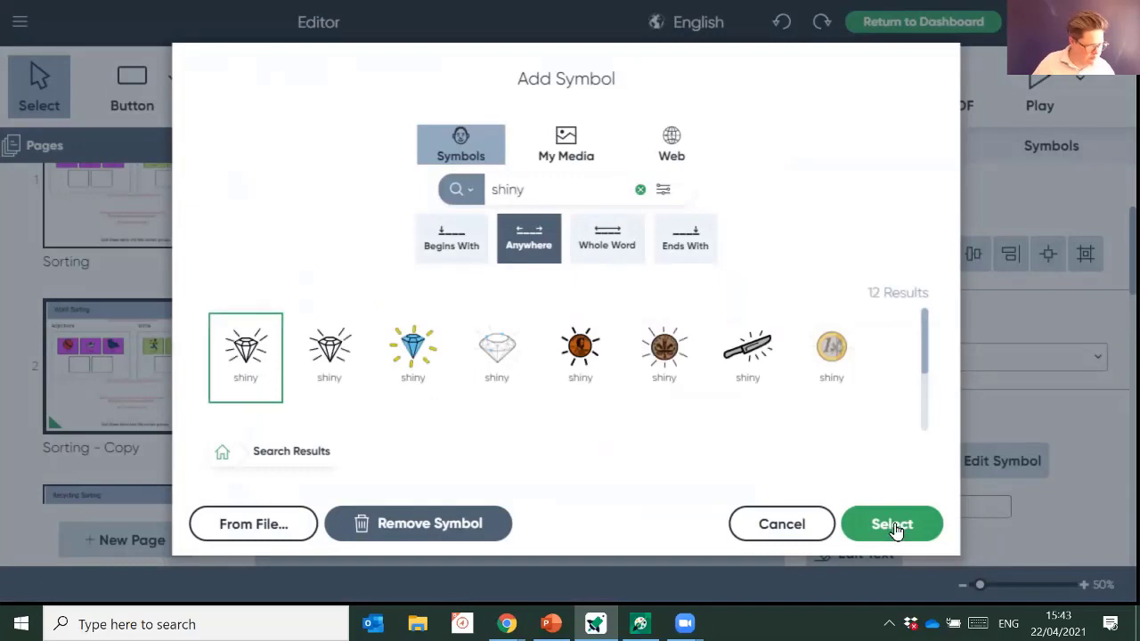
pyautogui.click(896, 527)
# - Replace the shoe and bird buttons with 'bad' and 'silly' symbol buttons
pyautogui.click(407, 301)
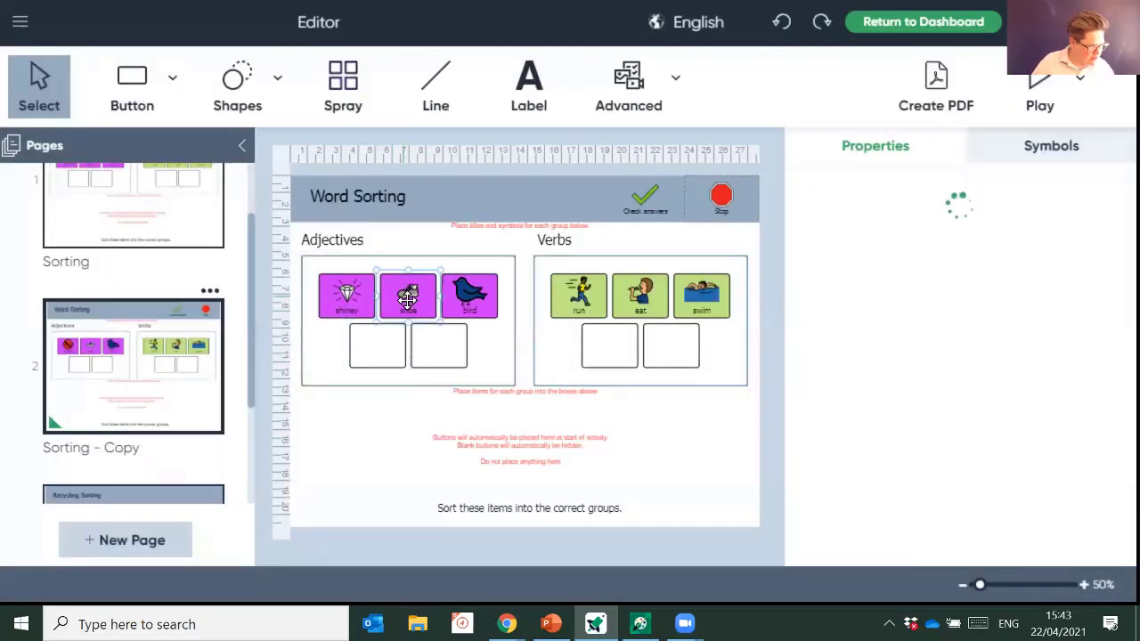
pyautogui.doubleClick(406, 301)
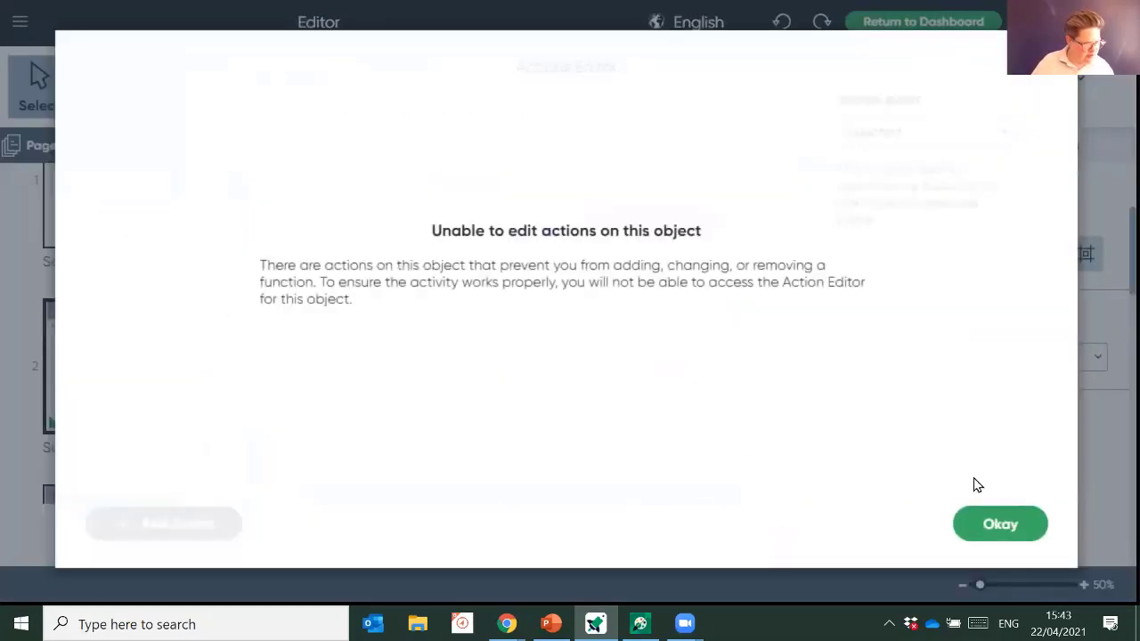
pyautogui.click(999, 524)
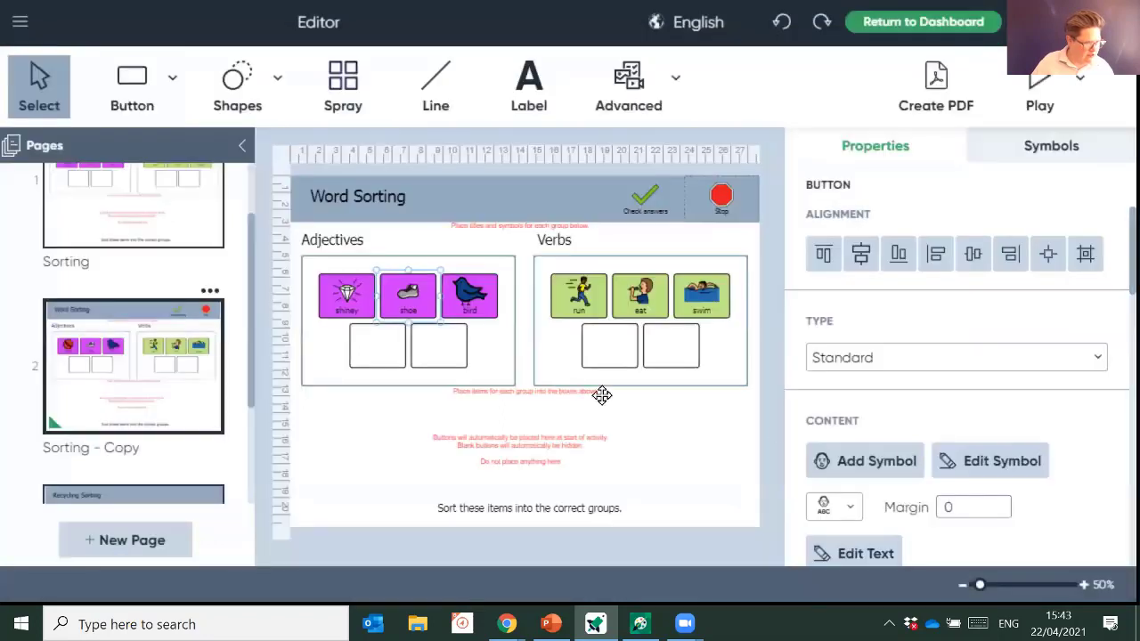
pyautogui.doubleClick(423, 307)
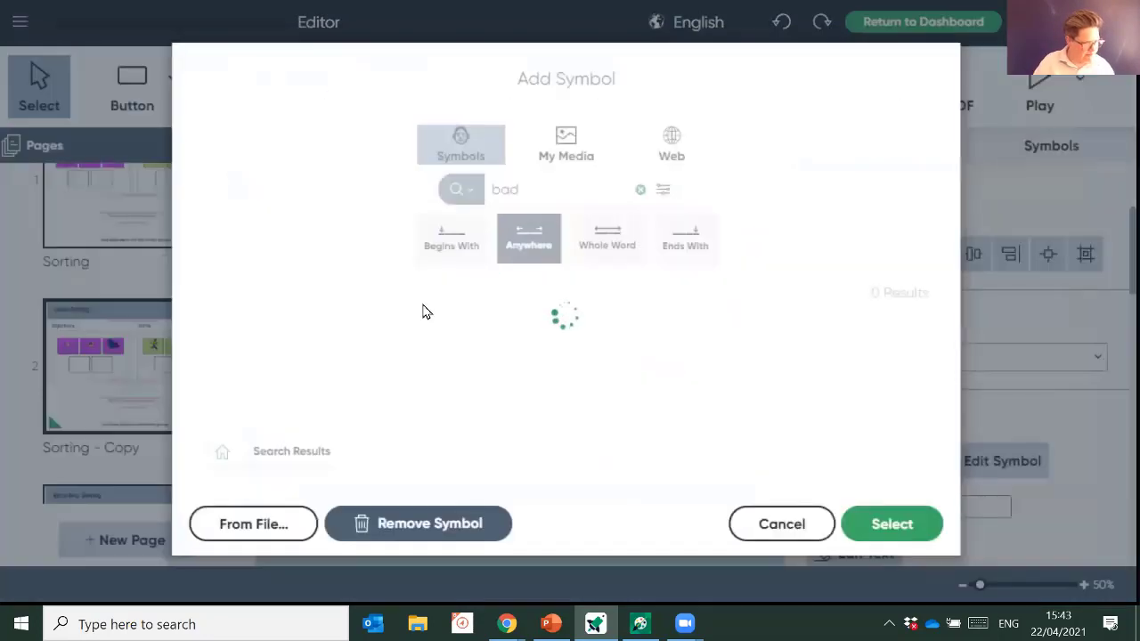
pyautogui.press('Escape')
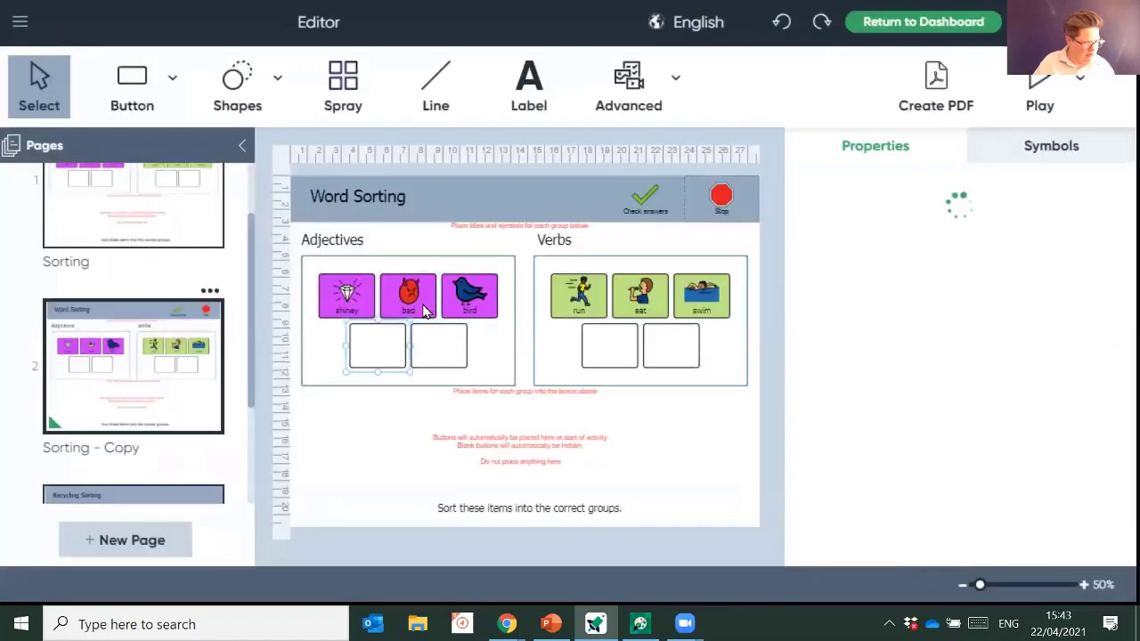
pyautogui.click(461, 297)
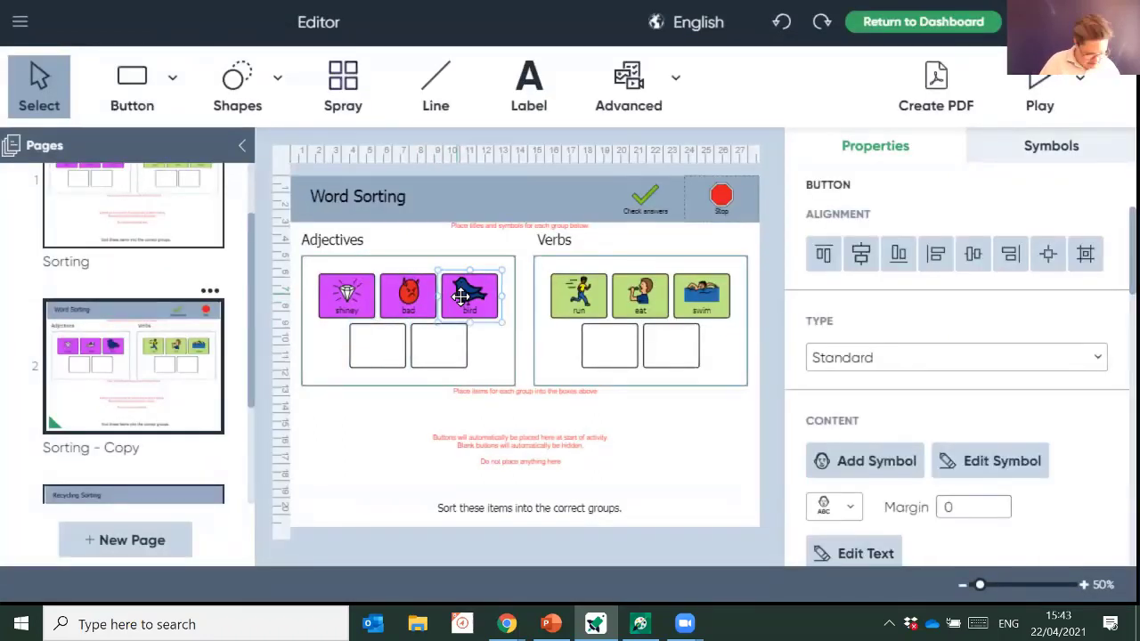
pyautogui.write('silly')
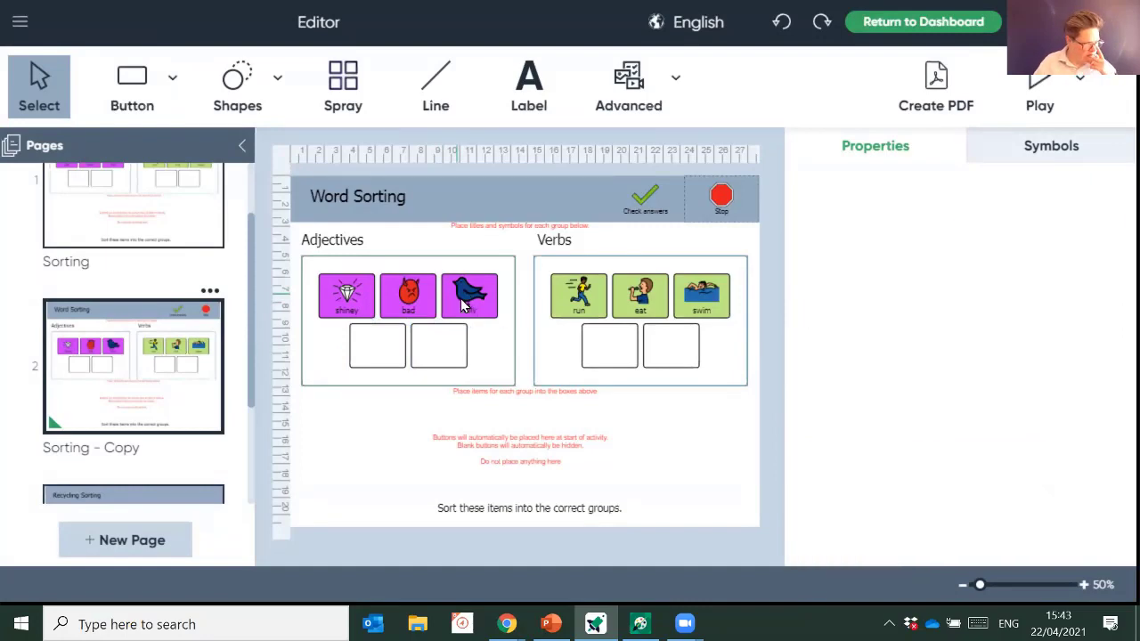
pyautogui.press('Return')
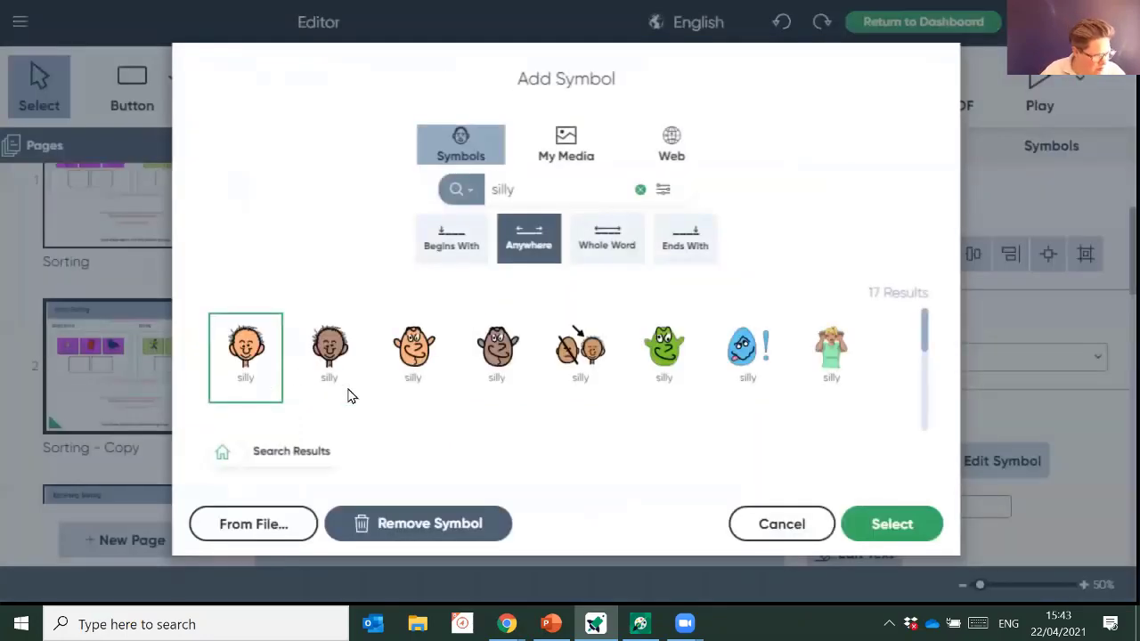
pyautogui.click(921, 537)
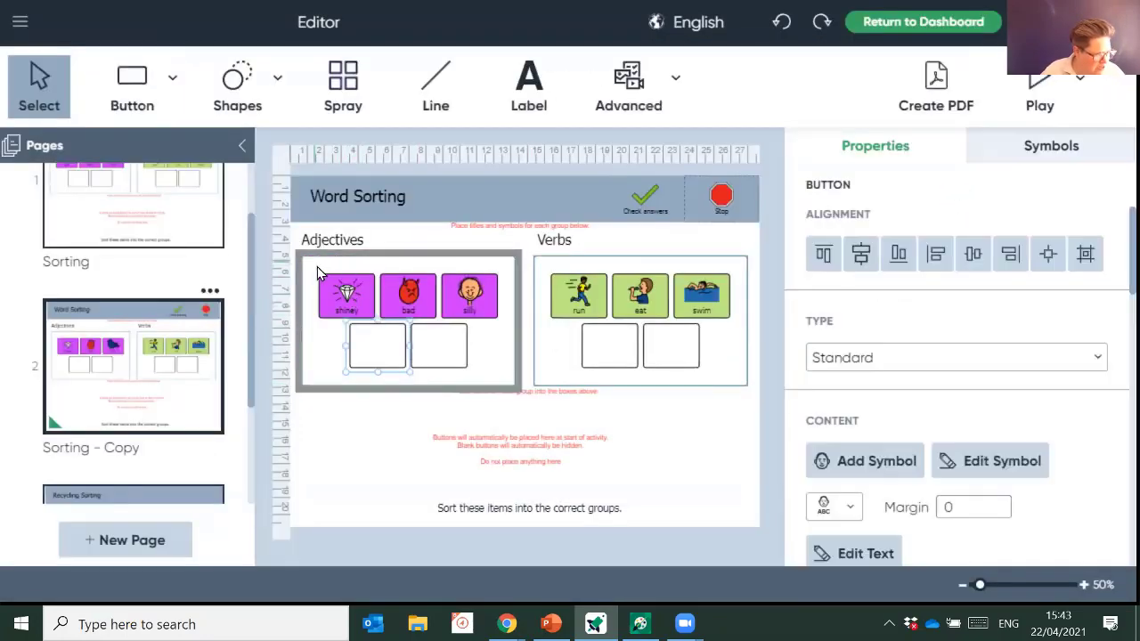
# - Fill the three Adjectives buttons blue, then return to the first Sorting page
pyautogui.click(504, 328)
pyautogui.scroll(-6, 962, 392)
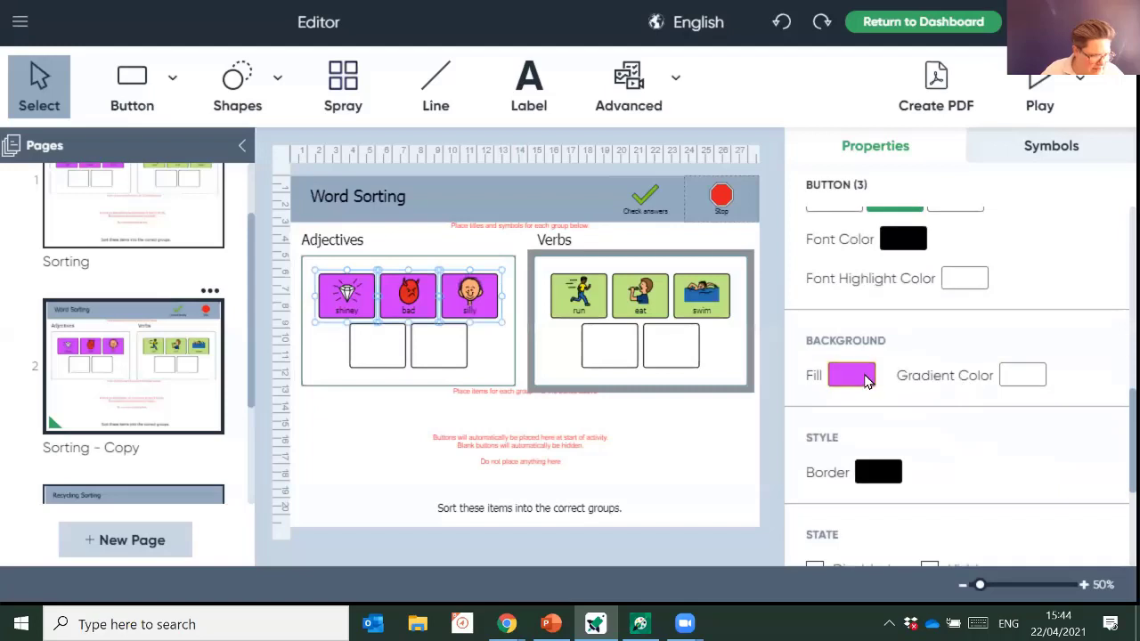
pyautogui.click(861, 378)
pyautogui.click(812, 472)
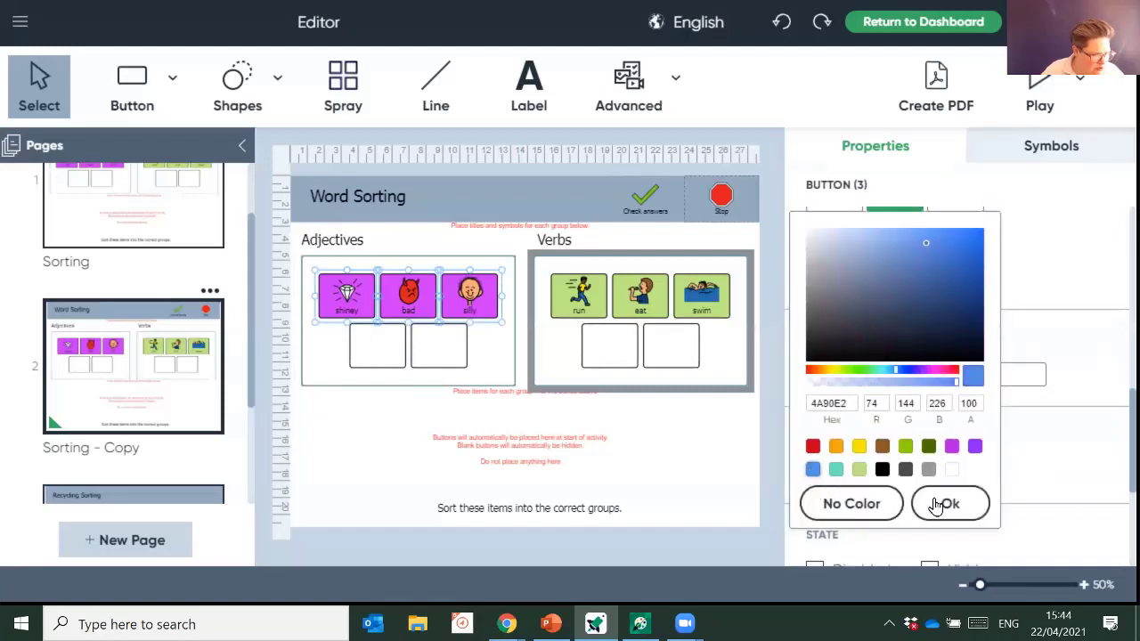
pyautogui.click(947, 506)
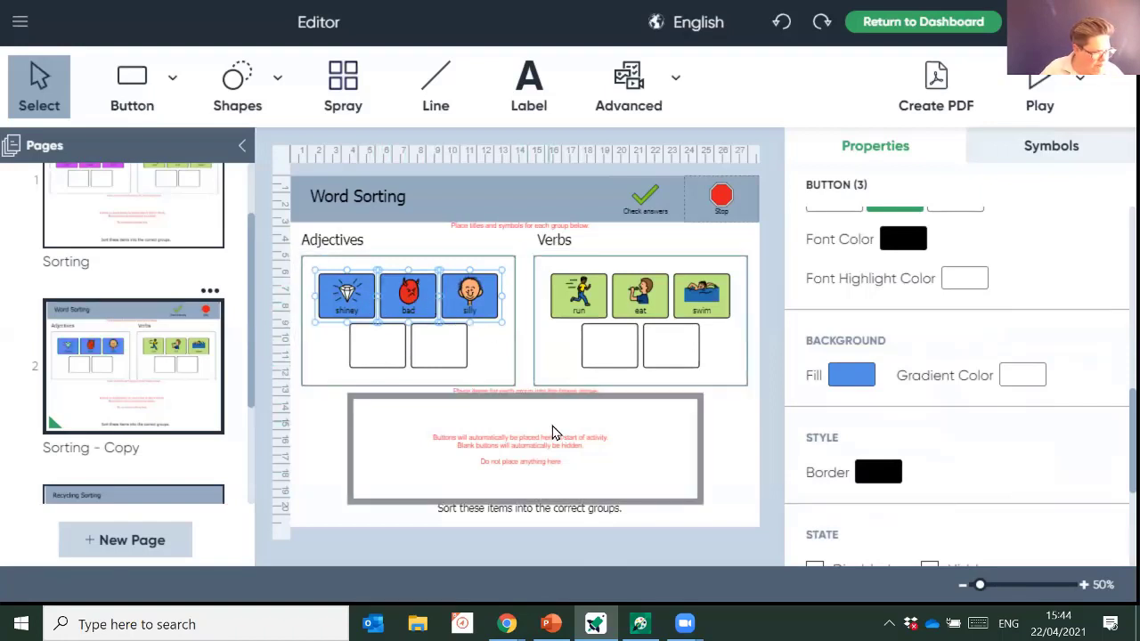
pyautogui.click(116, 206)
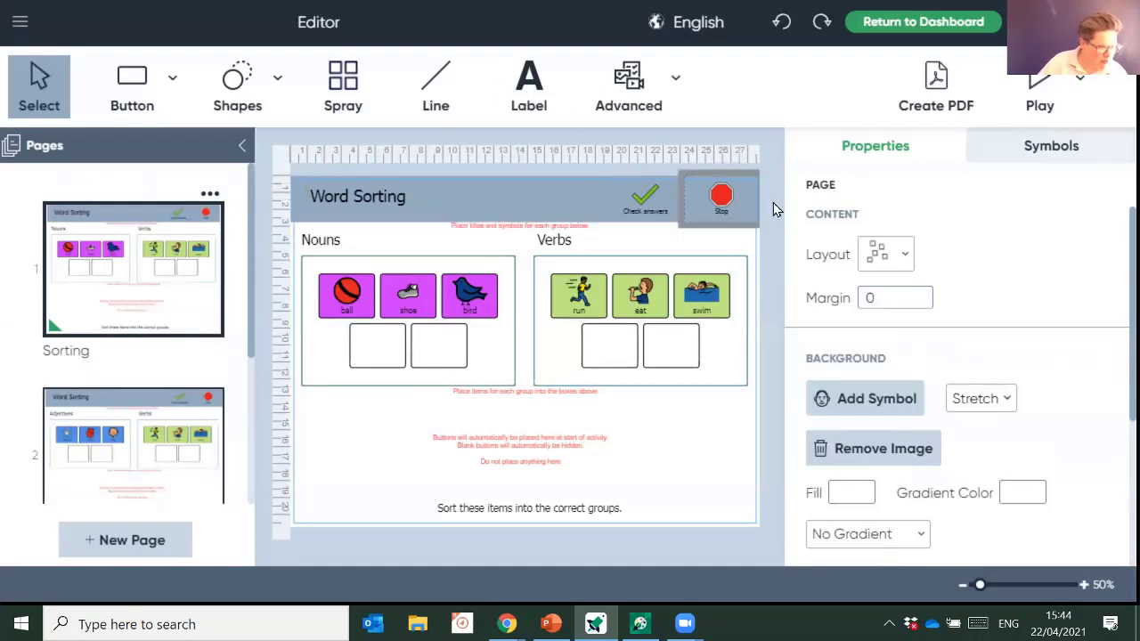
# - Preview the activity and sort page one: eat, run, swim into Verbs; bird, ball, shoe into Nouns
pyautogui.click(1040, 91)
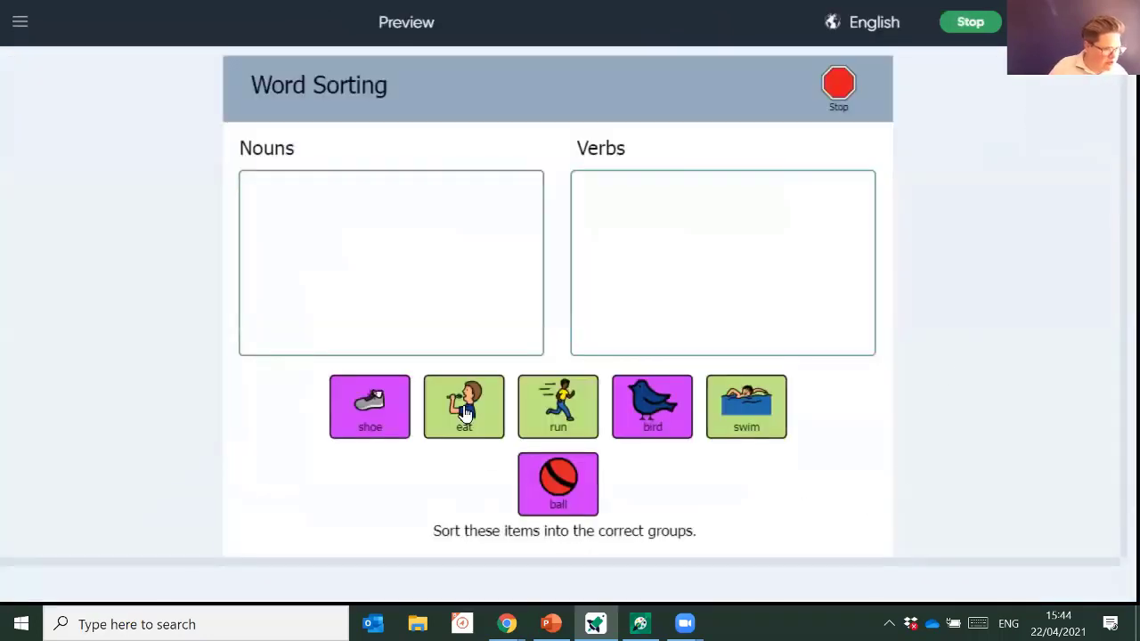
pyautogui.moveTo(463, 427); pyautogui.dragTo(619, 271)
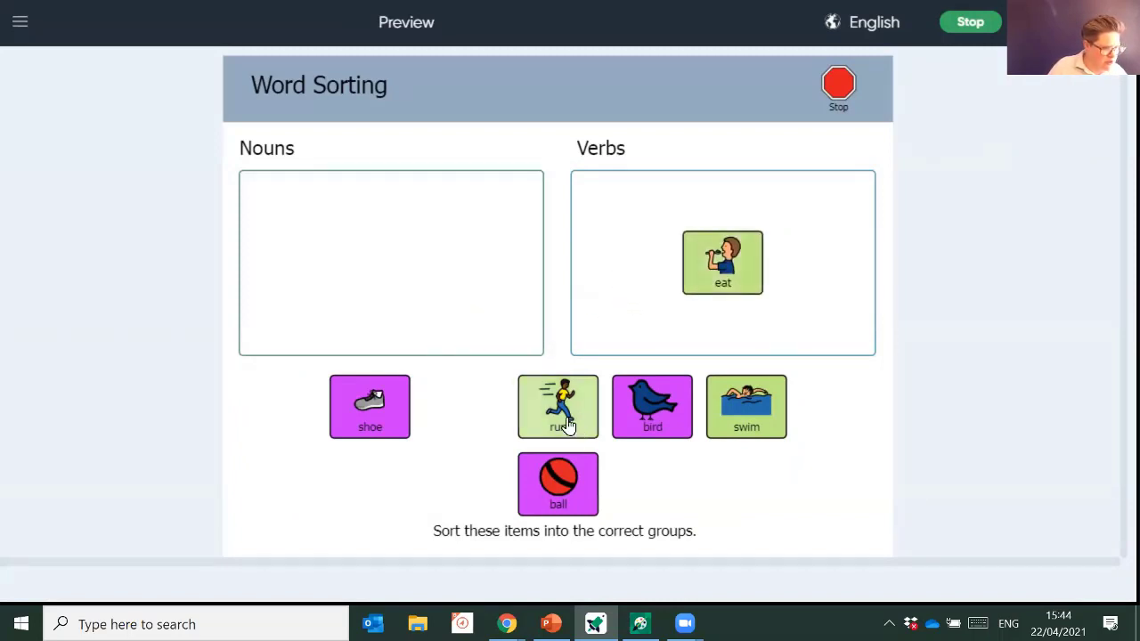
pyautogui.moveTo(567, 425); pyautogui.dragTo(645, 265)
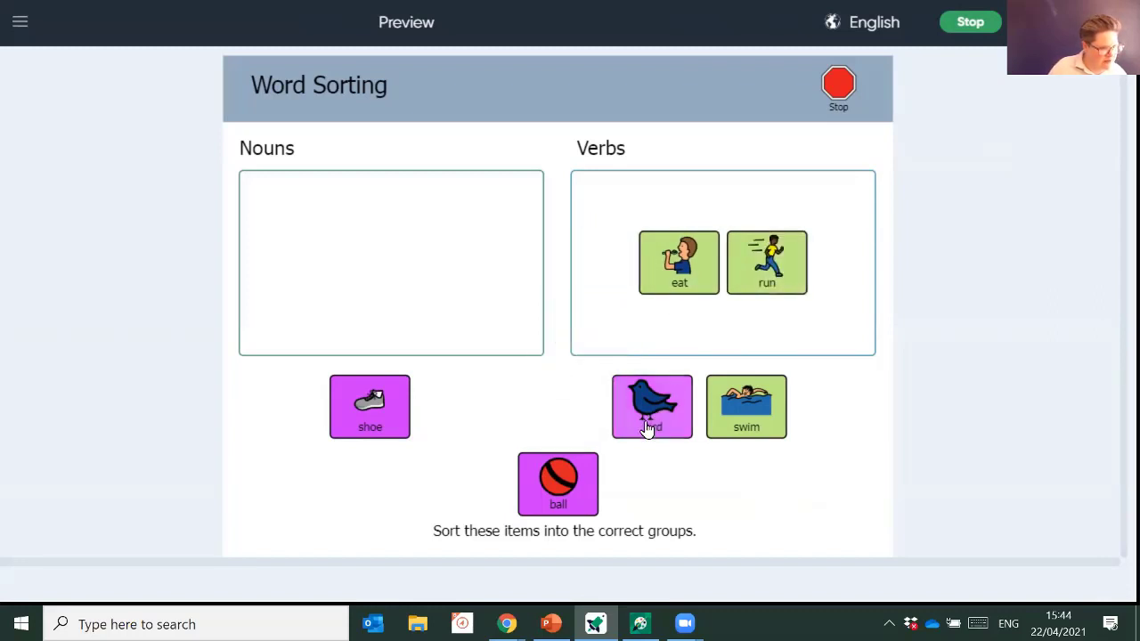
pyautogui.moveTo(649, 426); pyautogui.dragTo(643, 278)
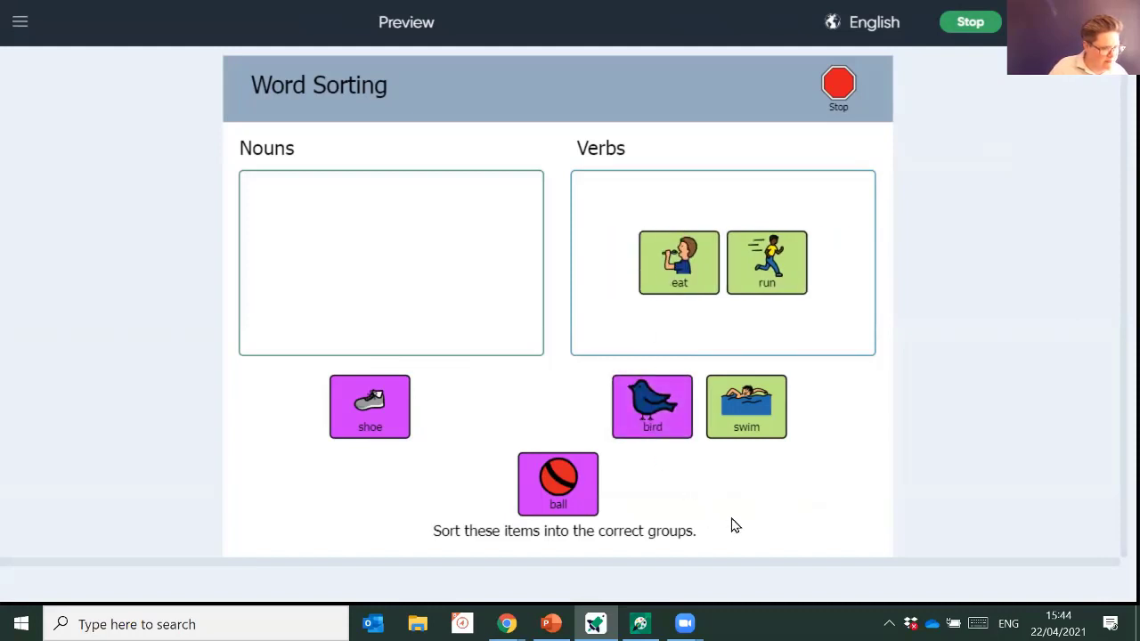
pyautogui.moveTo(757, 443); pyautogui.dragTo(631, 295)
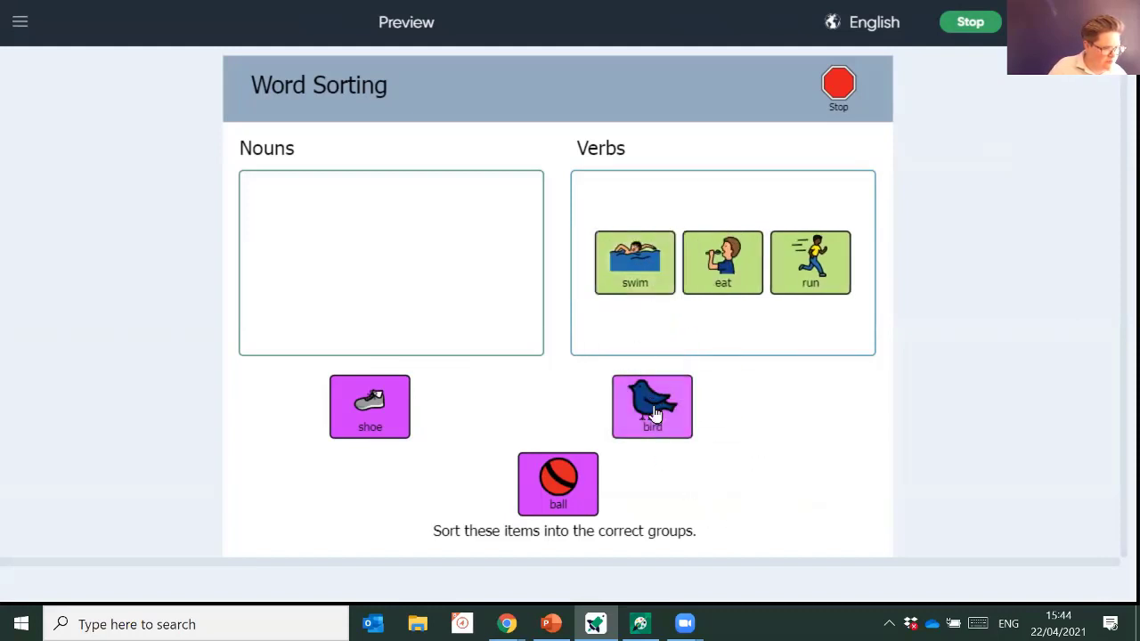
pyautogui.moveTo(656, 399); pyautogui.dragTo(445, 280)
pyautogui.moveTo(557, 454); pyautogui.dragTo(456, 303)
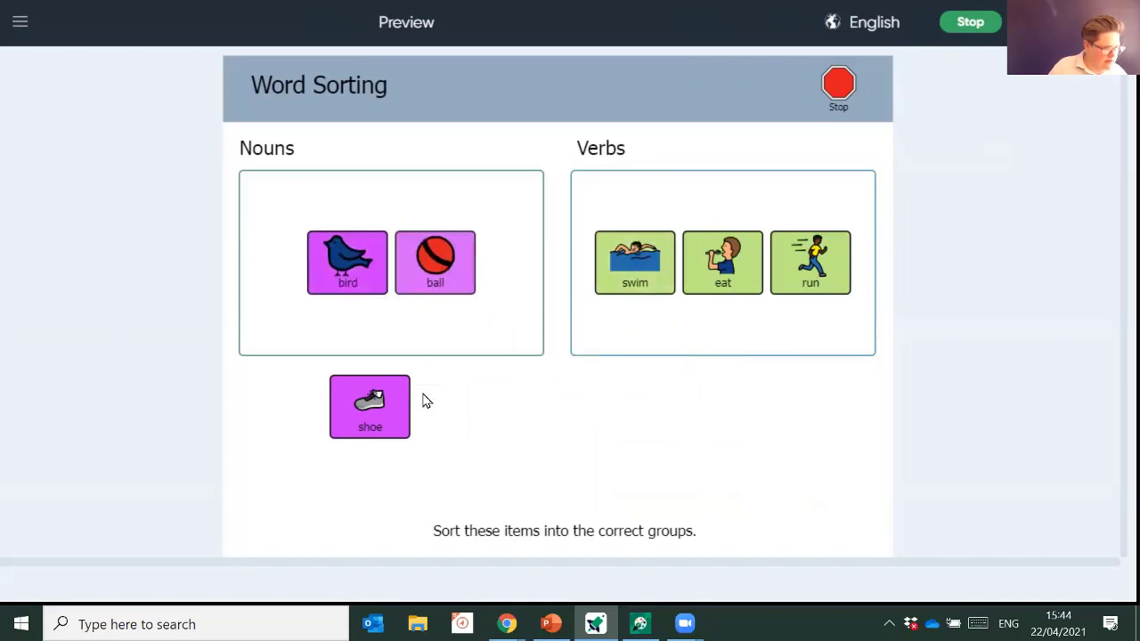
pyautogui.moveTo(388, 426); pyautogui.dragTo(460, 321)
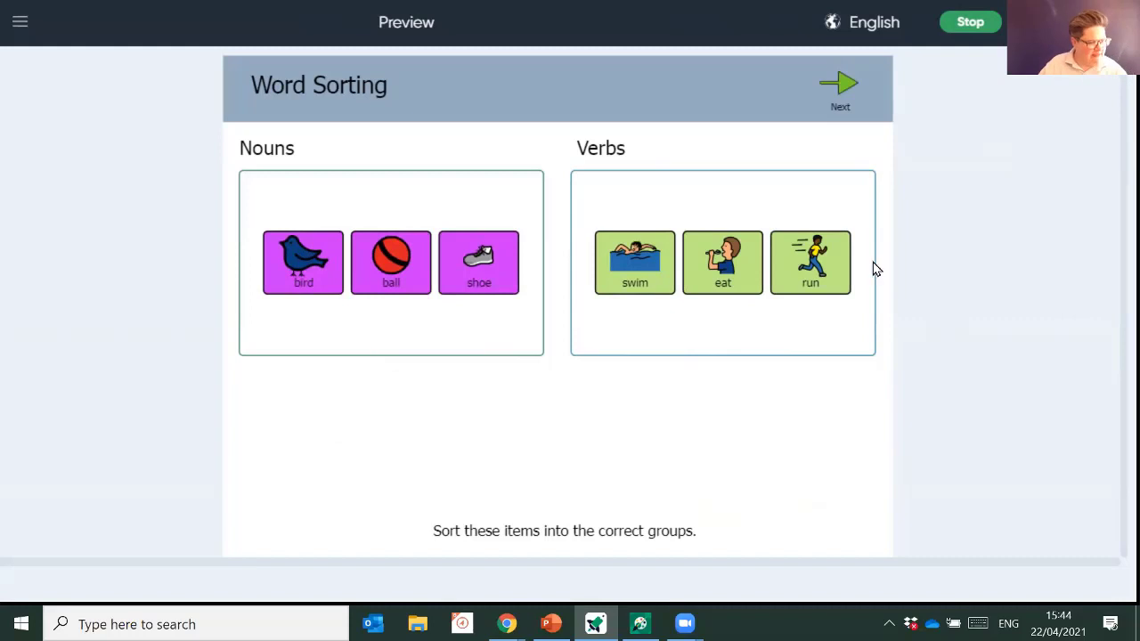
# - On page two, sort run, swim, eat into Verbs and bad, silly, shiney into Adjectives, then exit
pyautogui.click(837, 116)
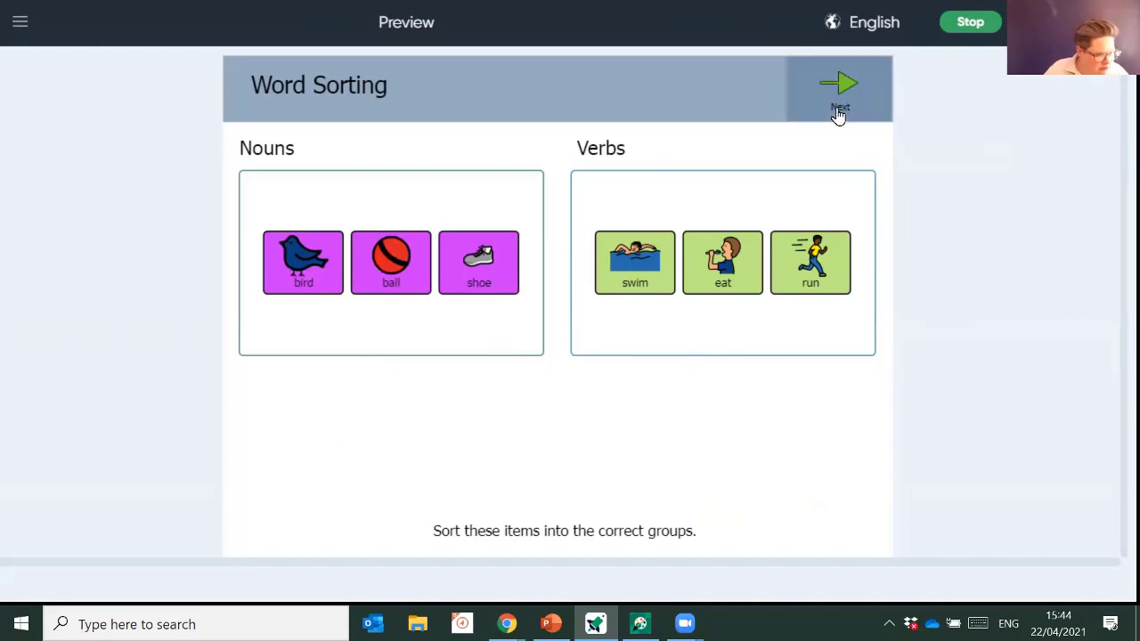
pyautogui.moveTo(361, 405); pyautogui.dragTo(631, 305)
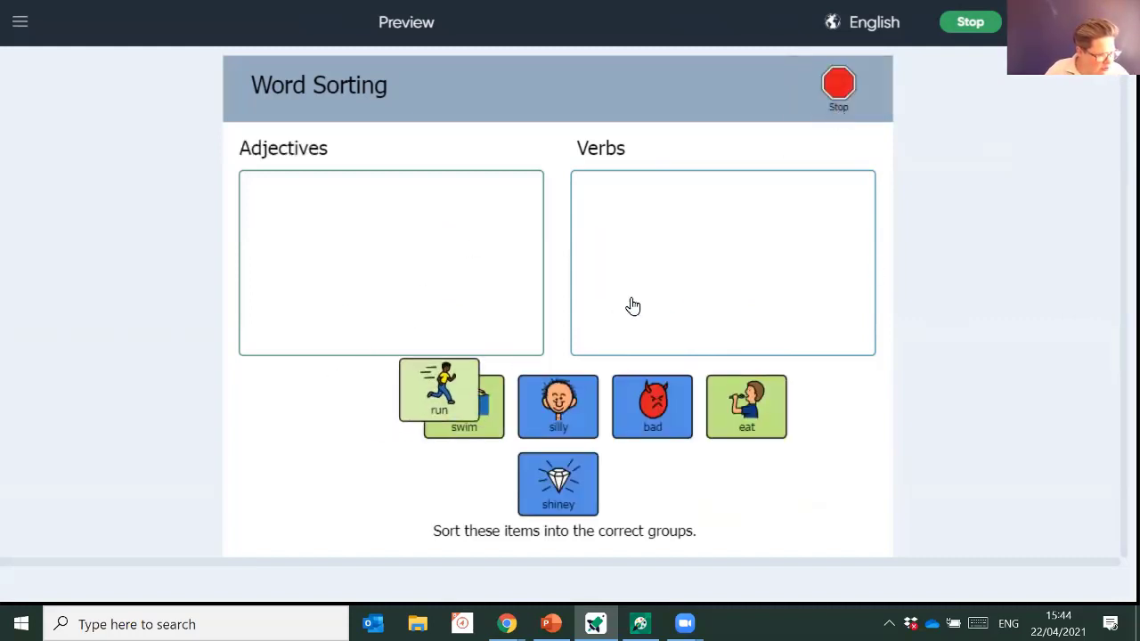
pyautogui.moveTo(481, 396); pyautogui.dragTo(659, 299)
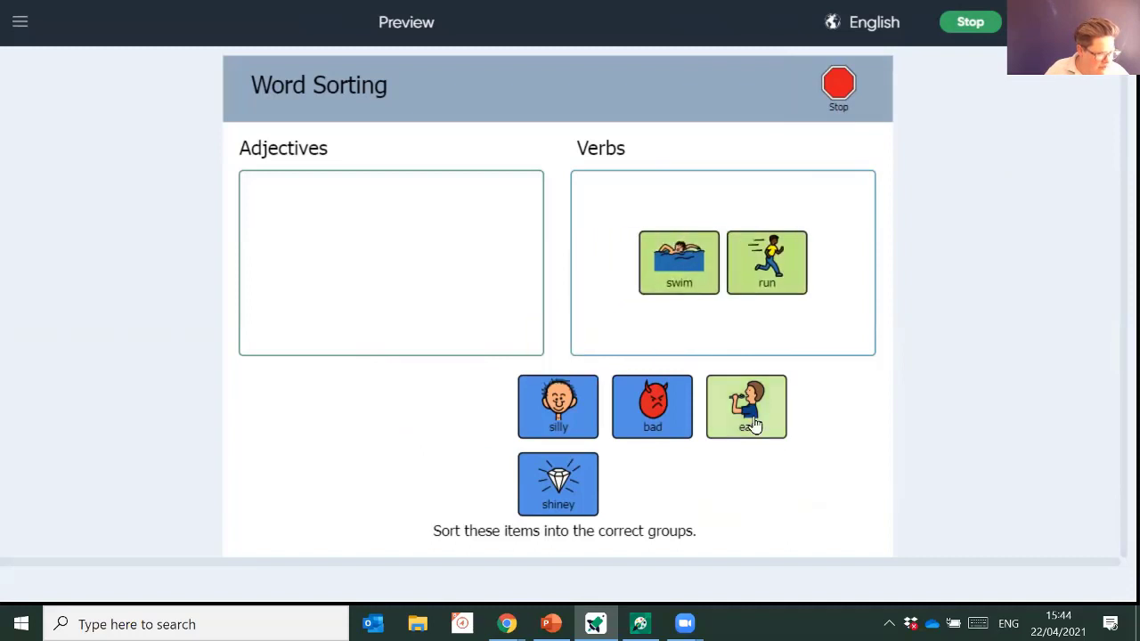
pyautogui.moveTo(756, 425); pyautogui.dragTo(682, 292)
pyautogui.moveTo(652, 407); pyautogui.dragTo(448, 350)
pyautogui.moveTo(549, 405); pyautogui.dragTo(466, 287)
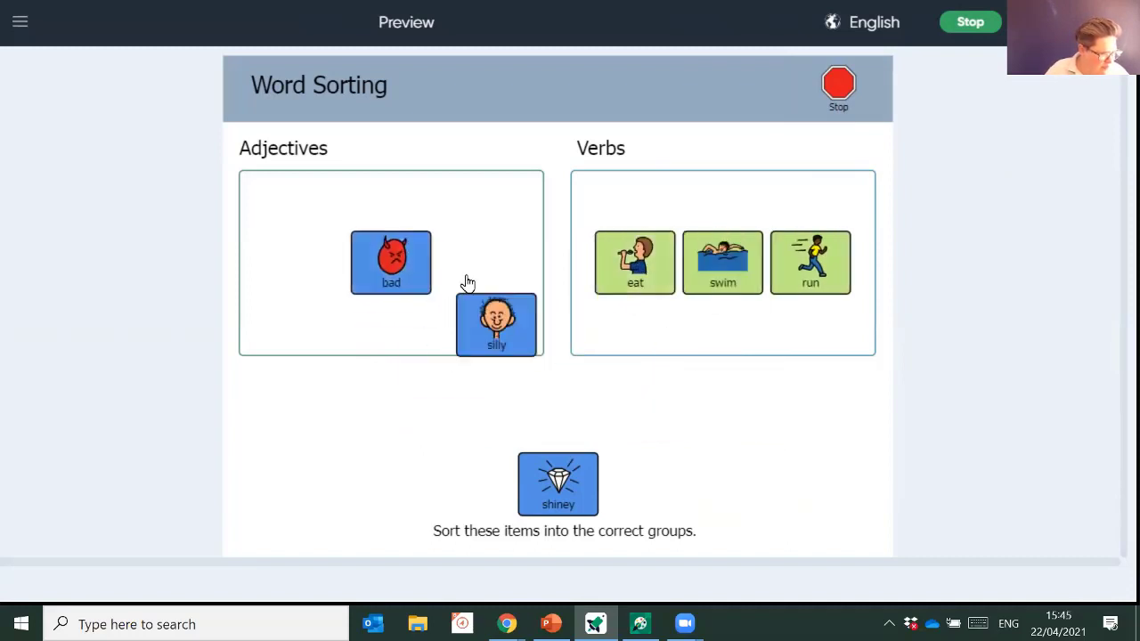
pyautogui.moveTo(552, 476); pyautogui.dragTo(503, 307)
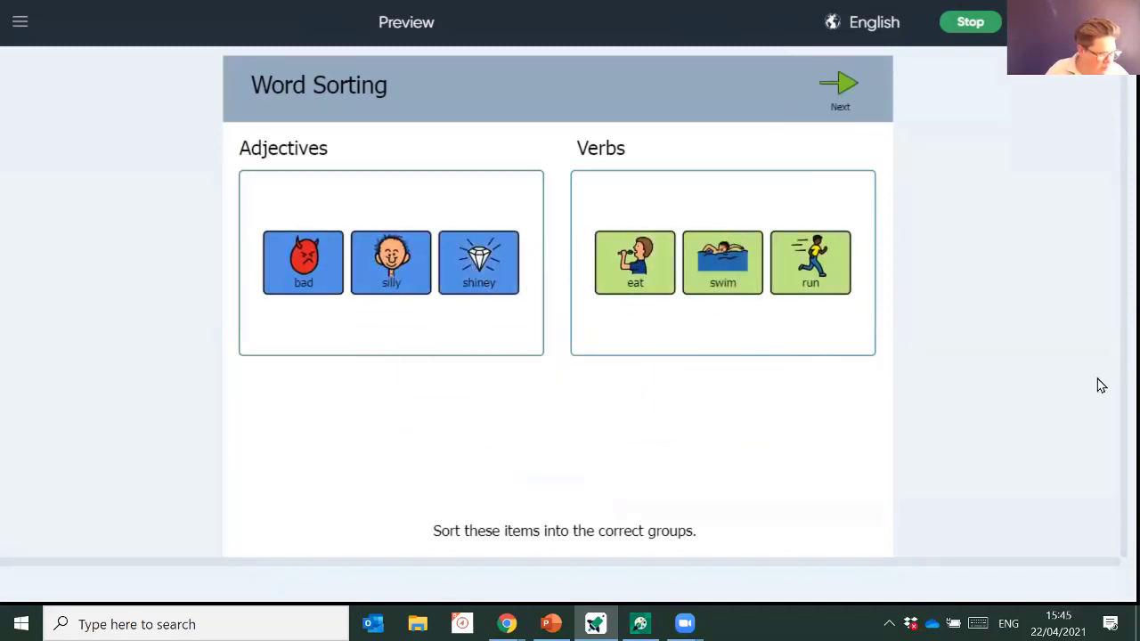
pyautogui.click(845, 95)
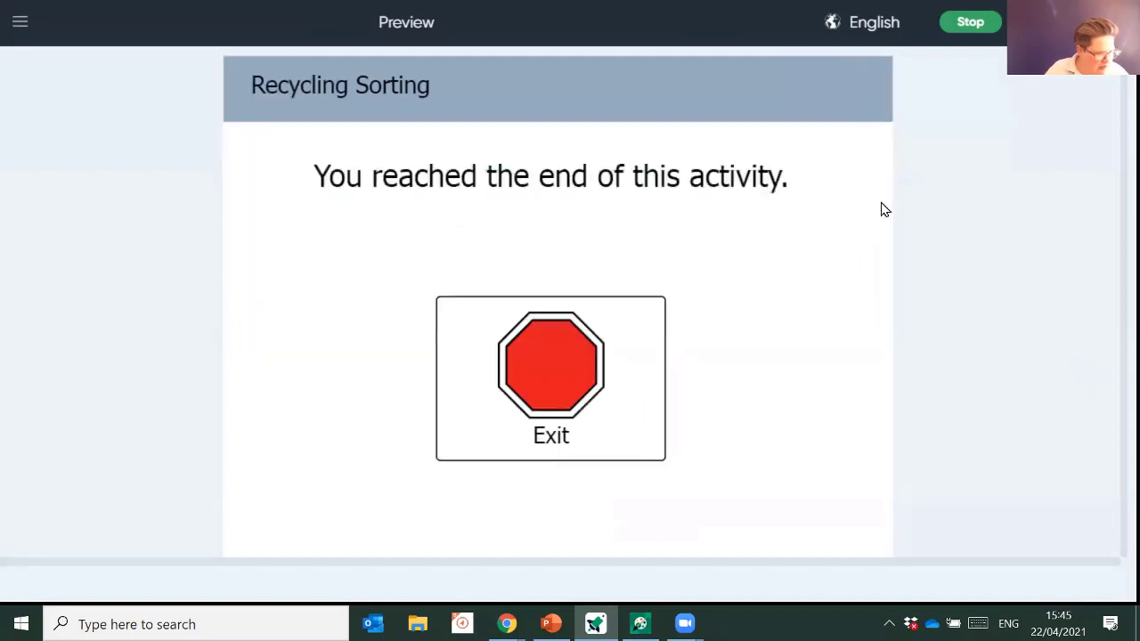
pyautogui.click(593, 379)
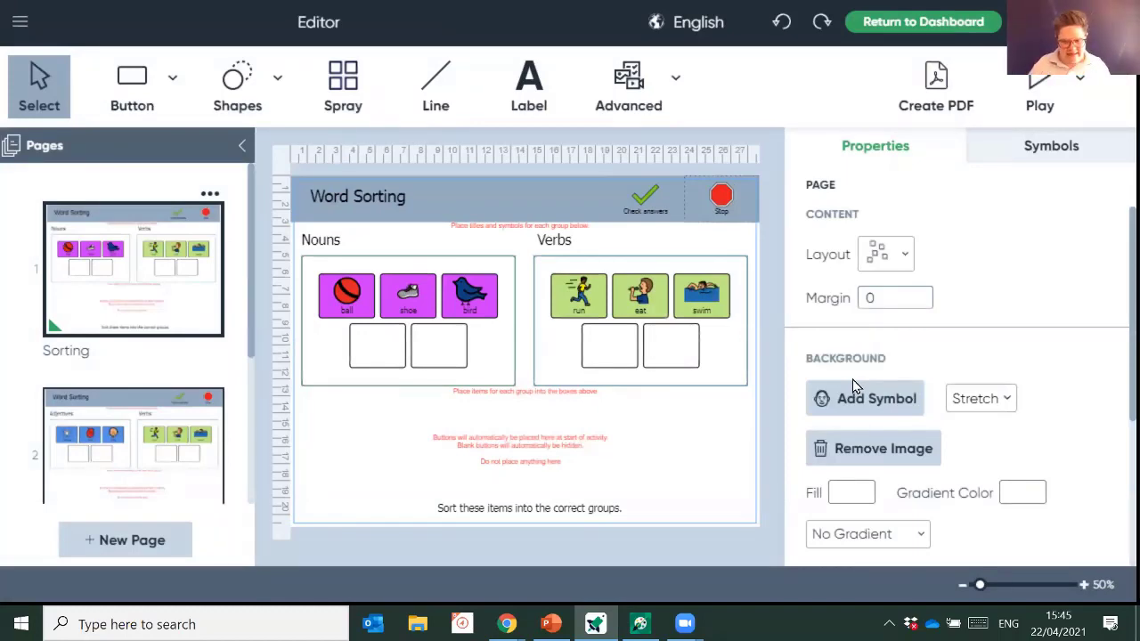
# - Check the Nouns and unsorted-tile boxes, then save the activity as 'word sorting' on leaving
pyautogui.click(481, 374)
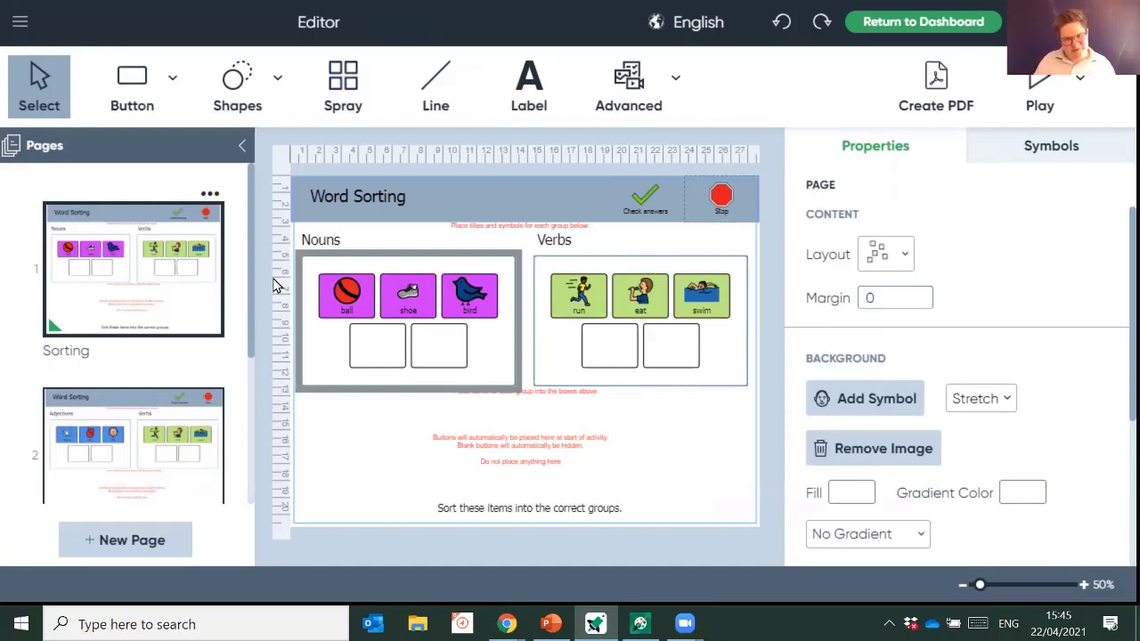
pyautogui.click(525, 428)
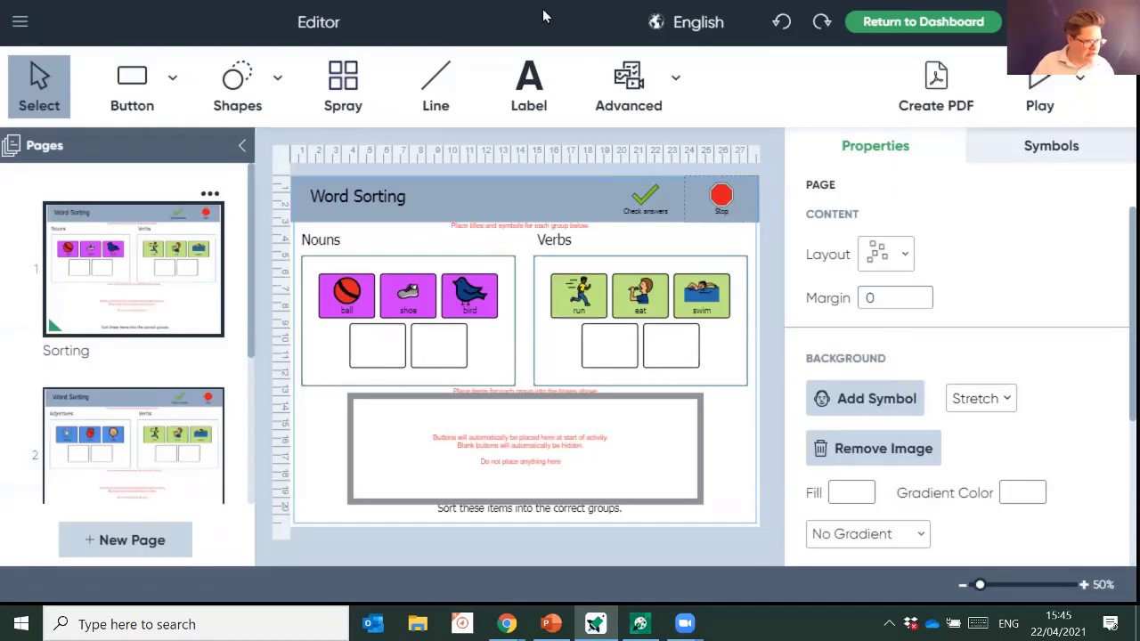
pyautogui.click(922, 23)
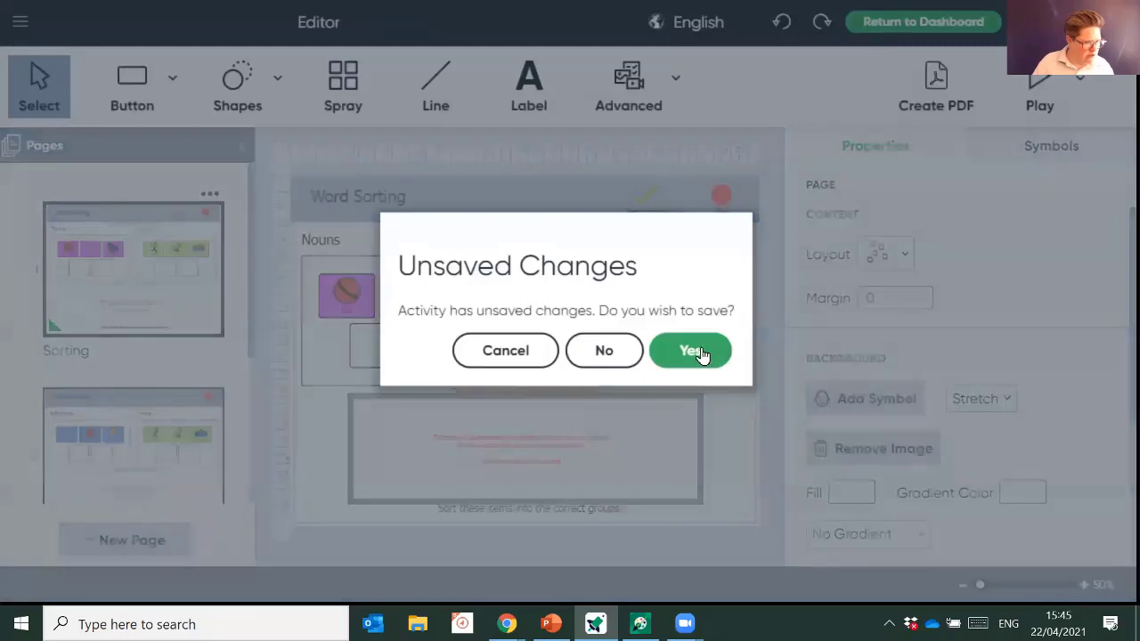
pyautogui.click(723, 365)
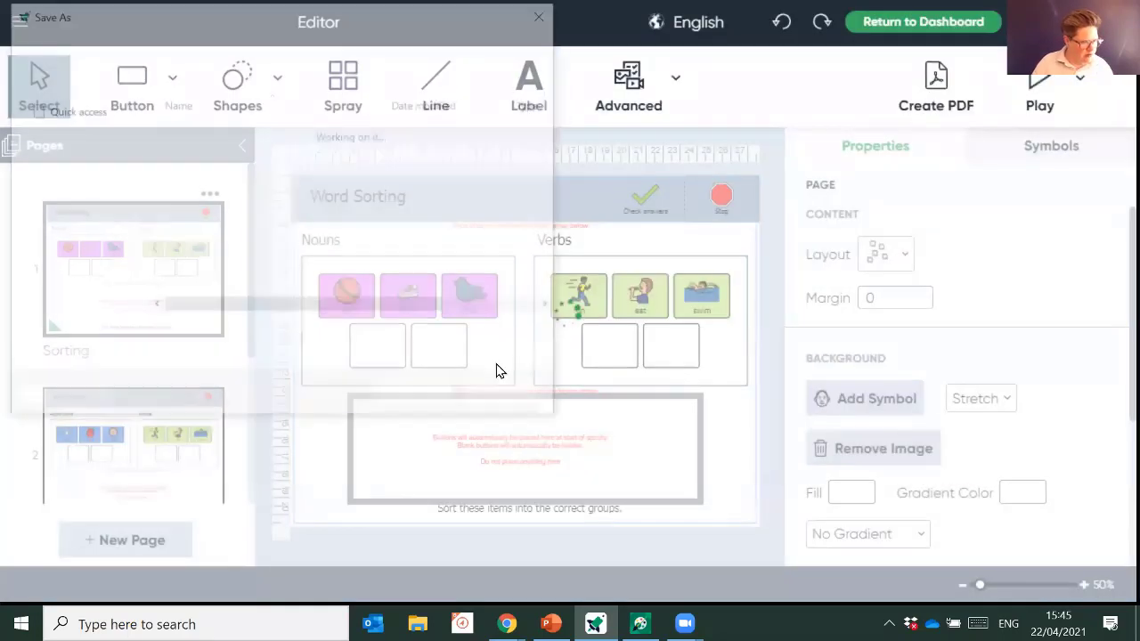
pyautogui.click(292, 336)
pyautogui.write('wor')
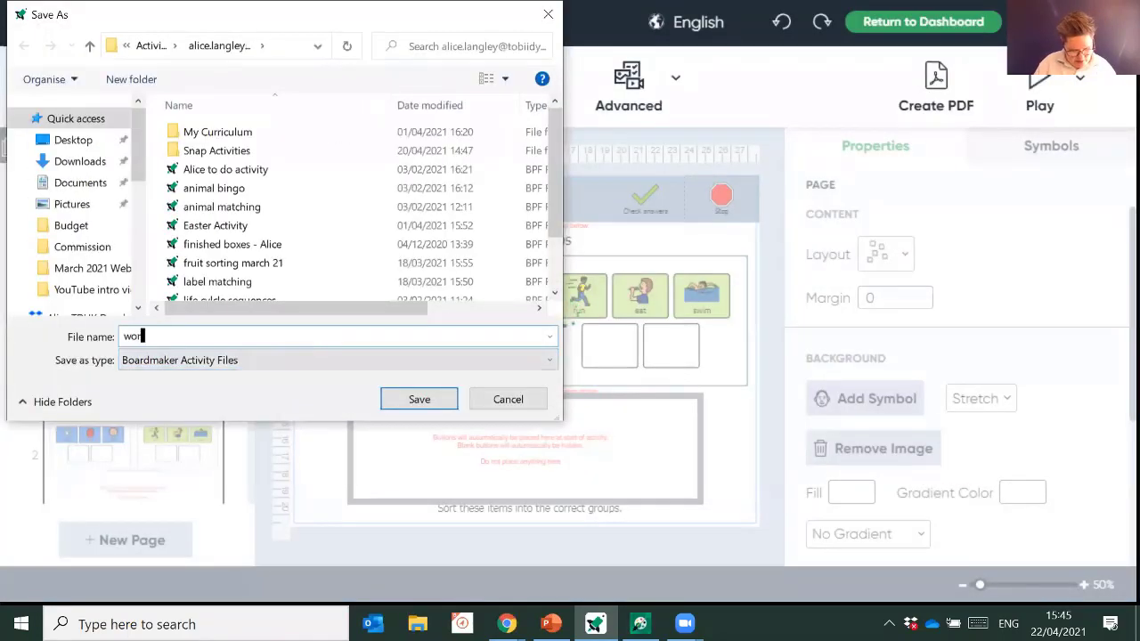
pyautogui.write('d sorting')
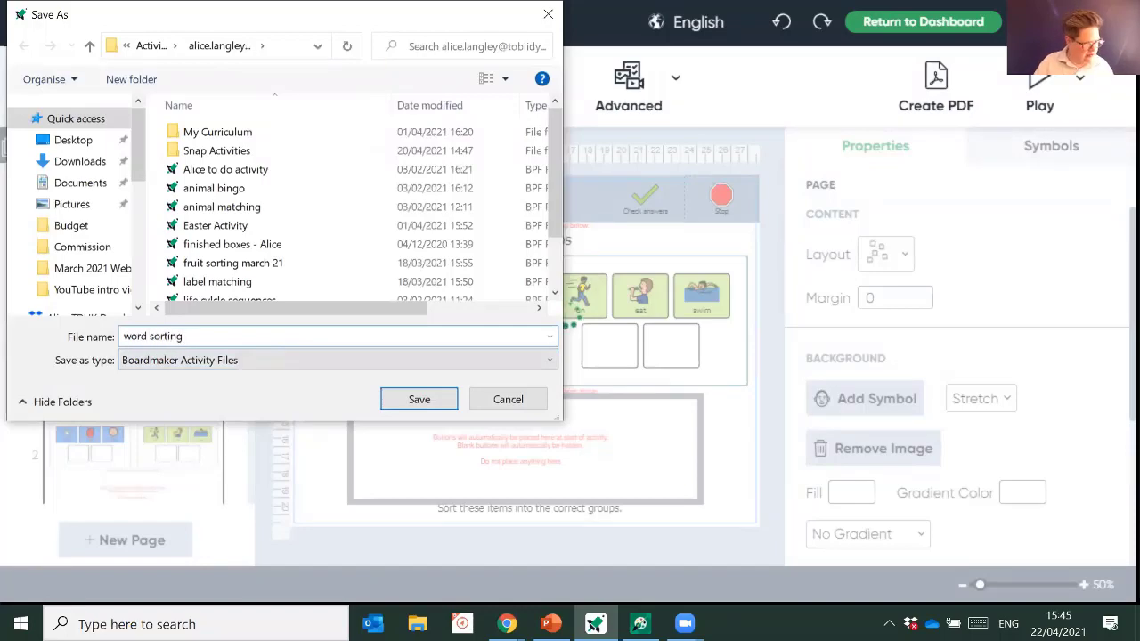
pyautogui.press('Return')
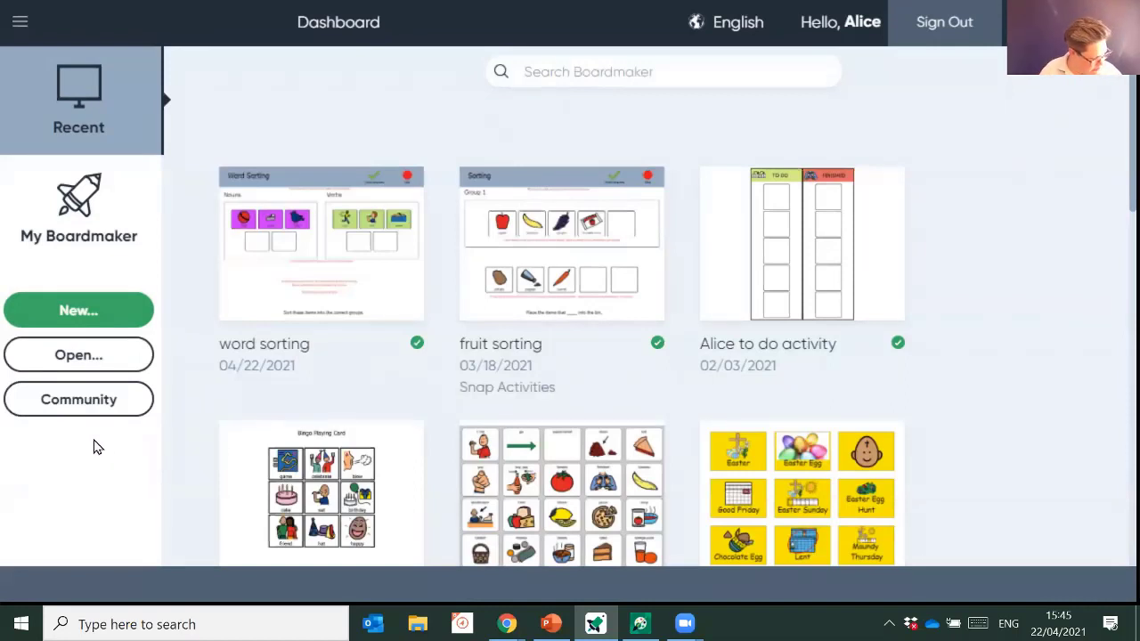
# - Create a new Interactive activity from the Sequencing '3 Items Horizontal' template
pyautogui.click(82, 324)
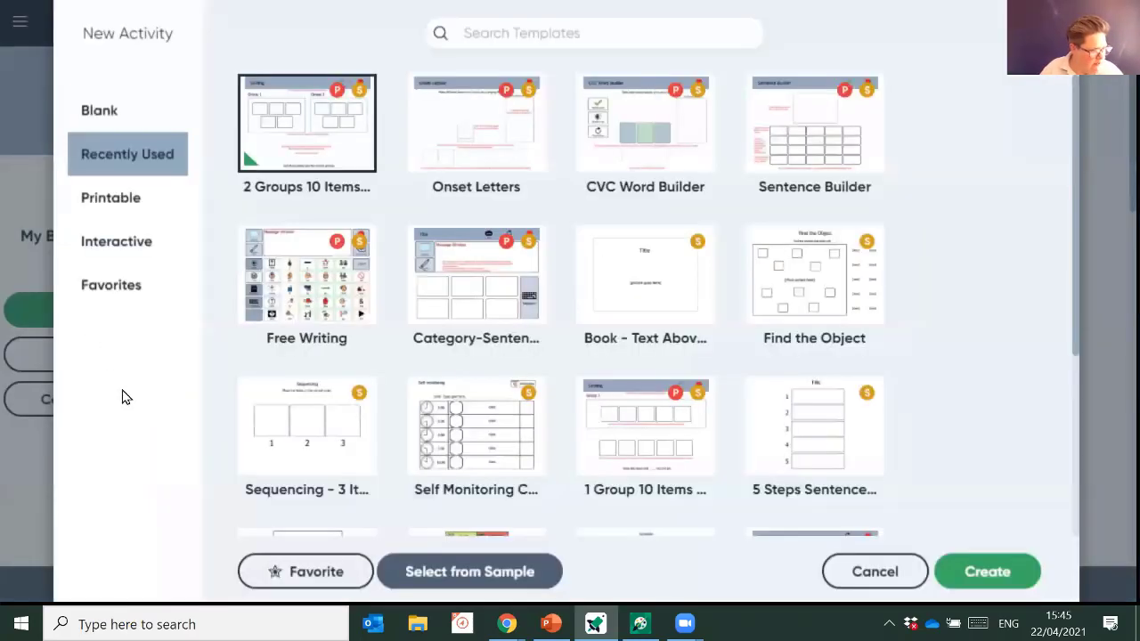
pyautogui.click(126, 254)
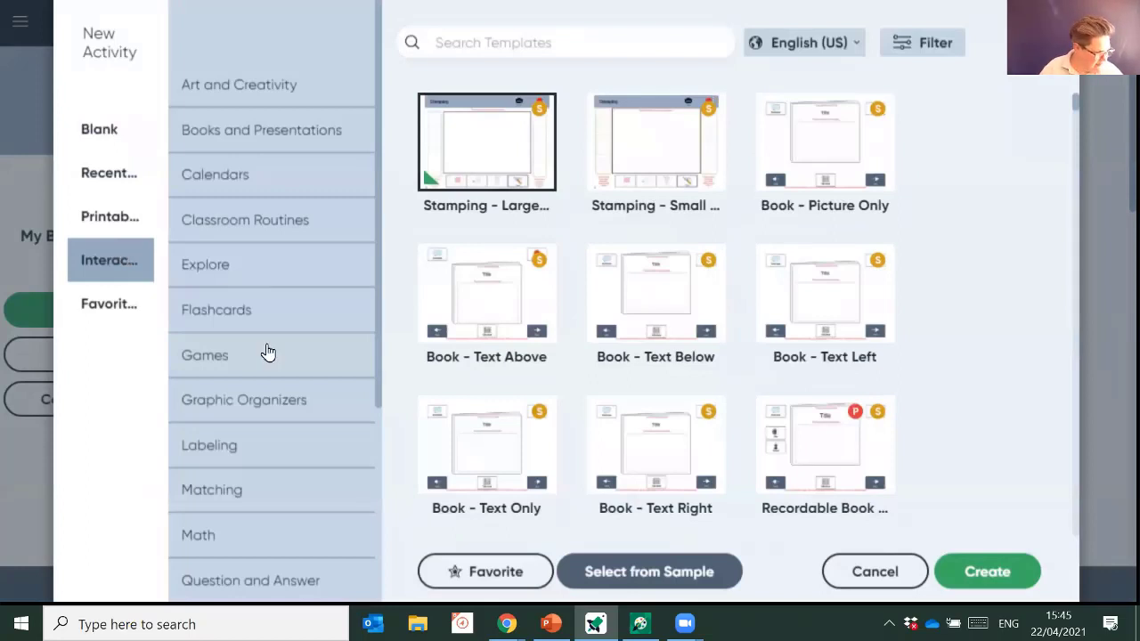
pyautogui.scroll(-3, 285, 391)
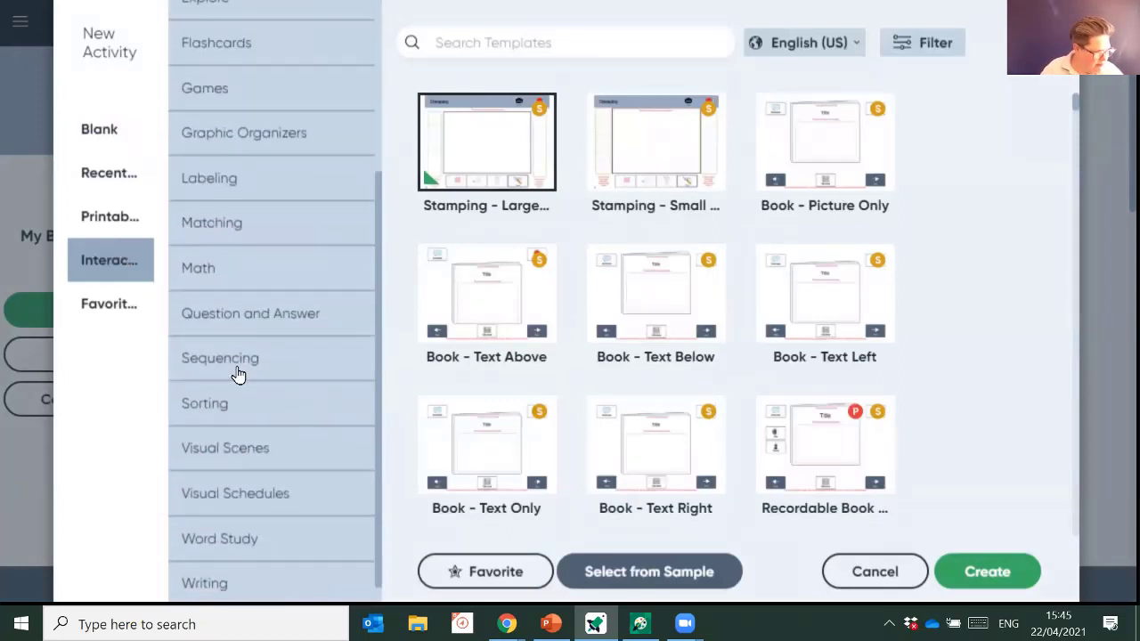
pyautogui.click(239, 374)
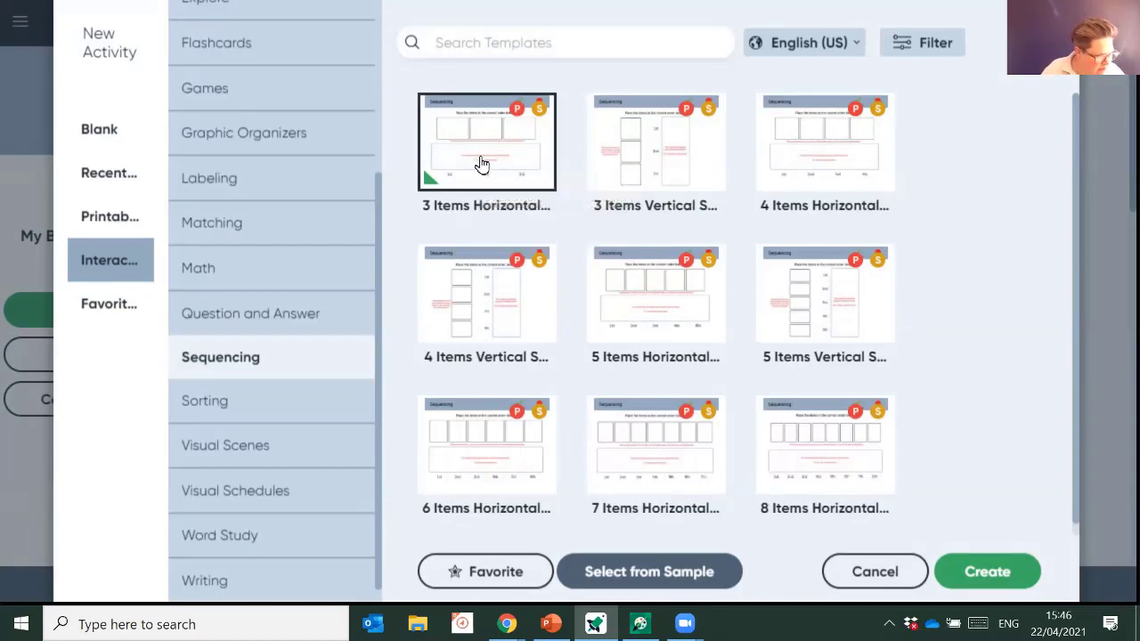
pyautogui.click(999, 586)
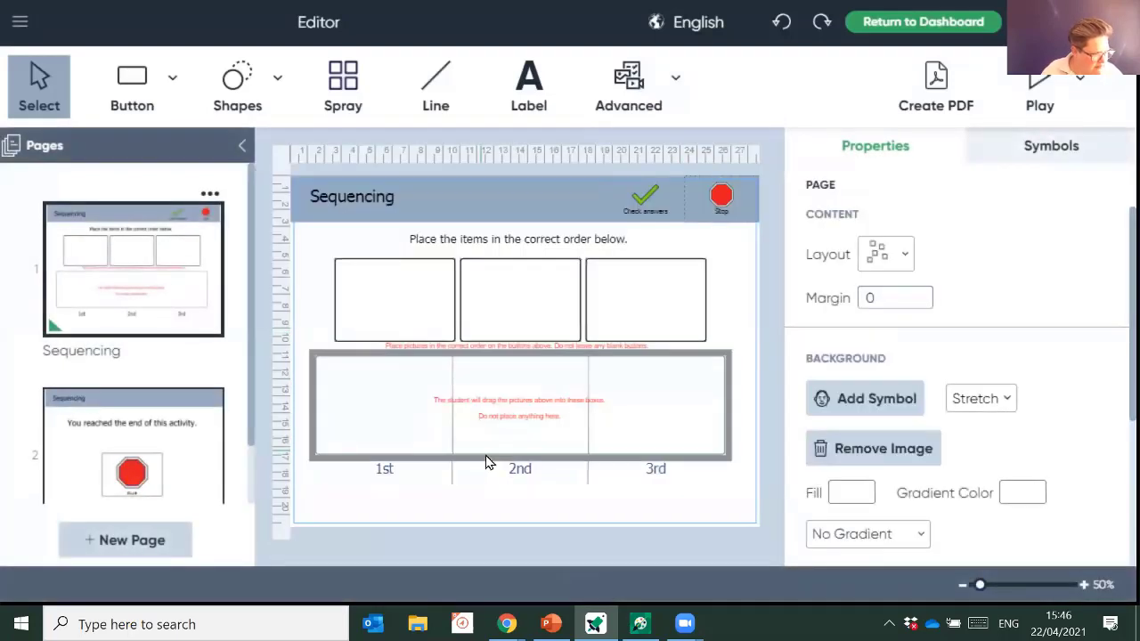
# - Collapse the Pages panel and select the first picture box
pyautogui.click(245, 146)
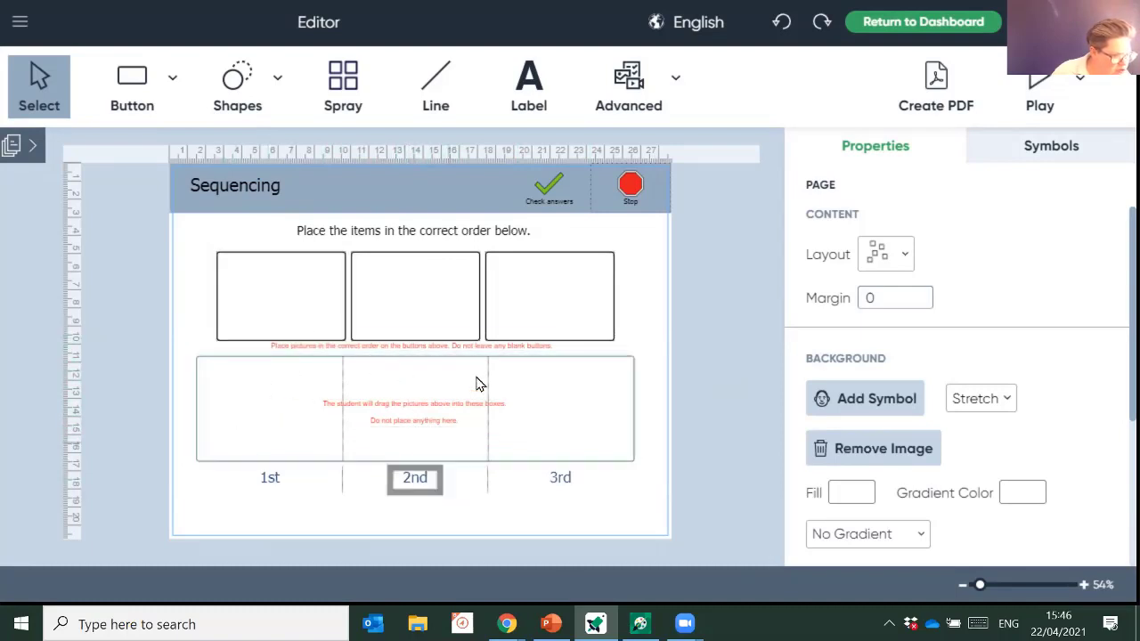
pyautogui.click(279, 314)
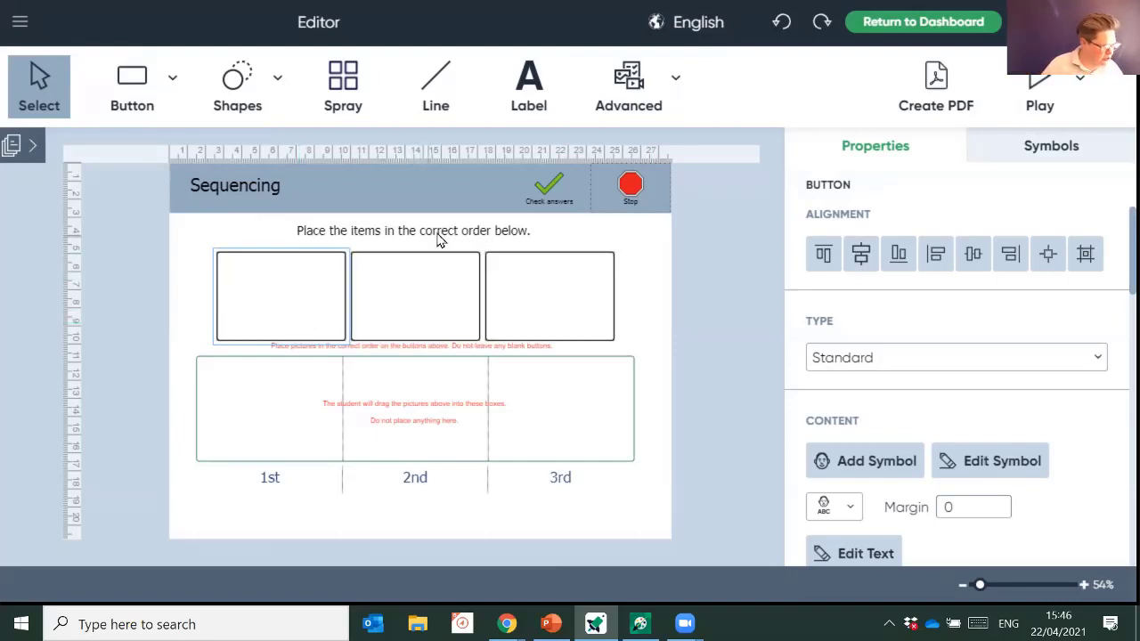
# - Replace the 'Sequencing' title with 'Turning on my Indi', correcting the typo
pyautogui.click(273, 185)
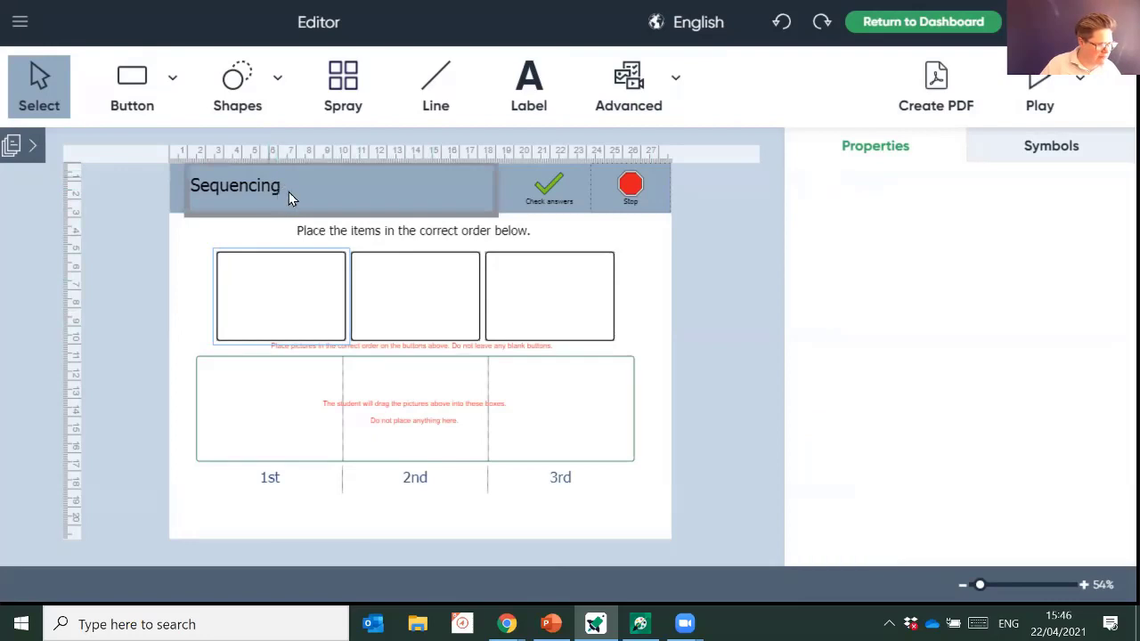
pyautogui.press('BackSpace')
pyautogui.press('BackSpace')
pyautogui.press('BackSpace')
pyautogui.press('BackSpace')
pyautogui.press('BackSpace')
pyautogui.press('BackSpace')
pyautogui.press('BackSpace')
pyautogui.press('BackSpace')
pyautogui.press('BackSpace')
pyautogui.press('BackSpace')
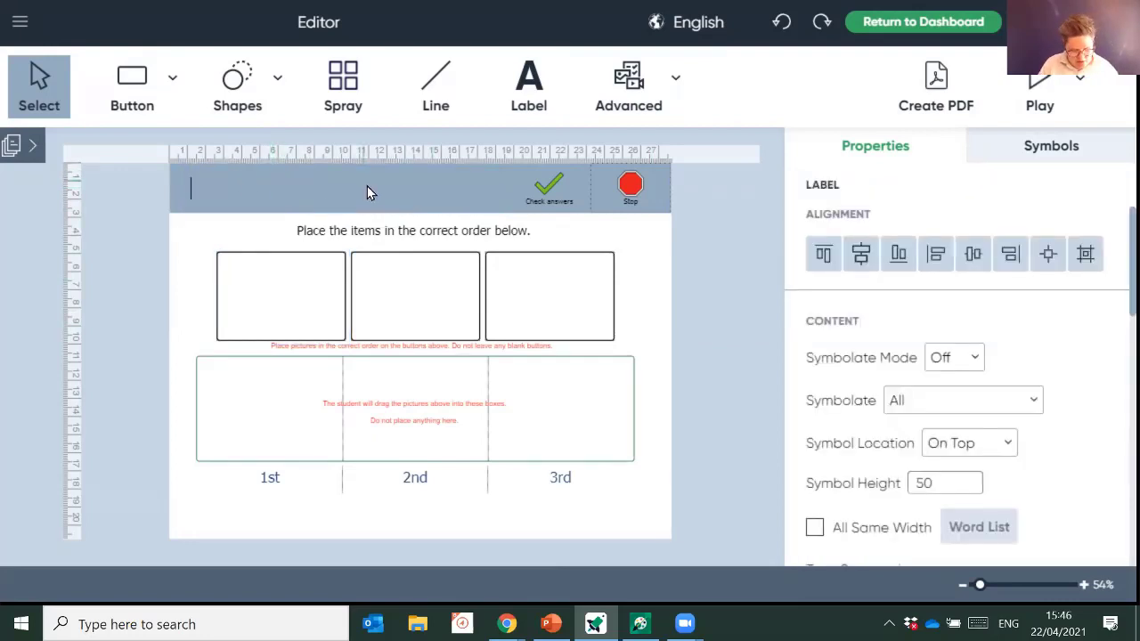
pyautogui.write('Turing on my Indi')
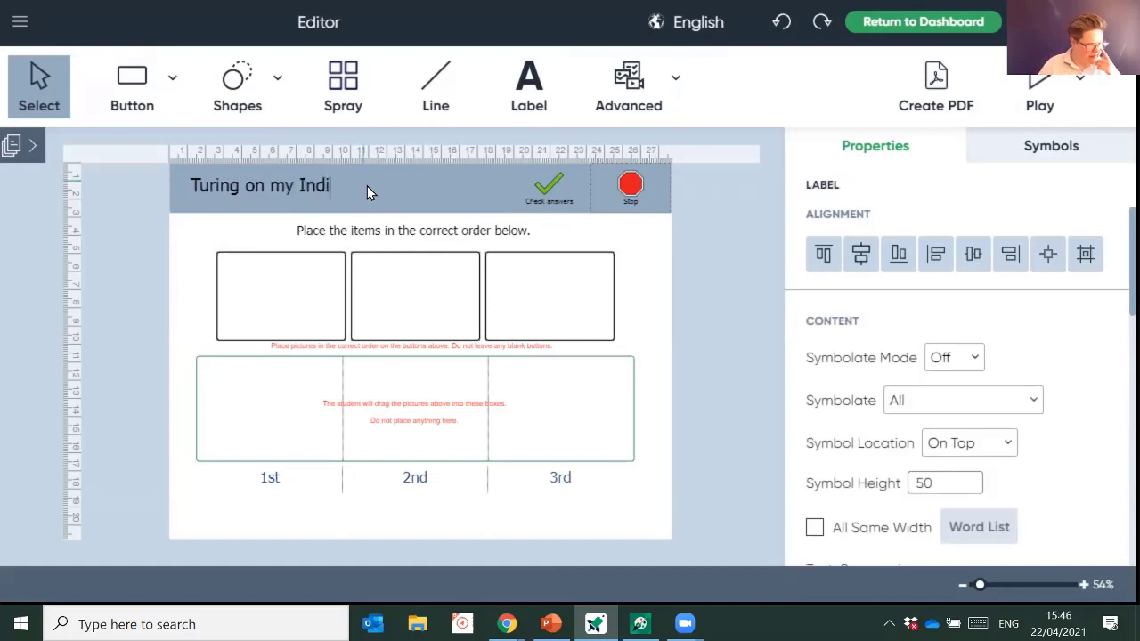
pyautogui.click(212, 185)
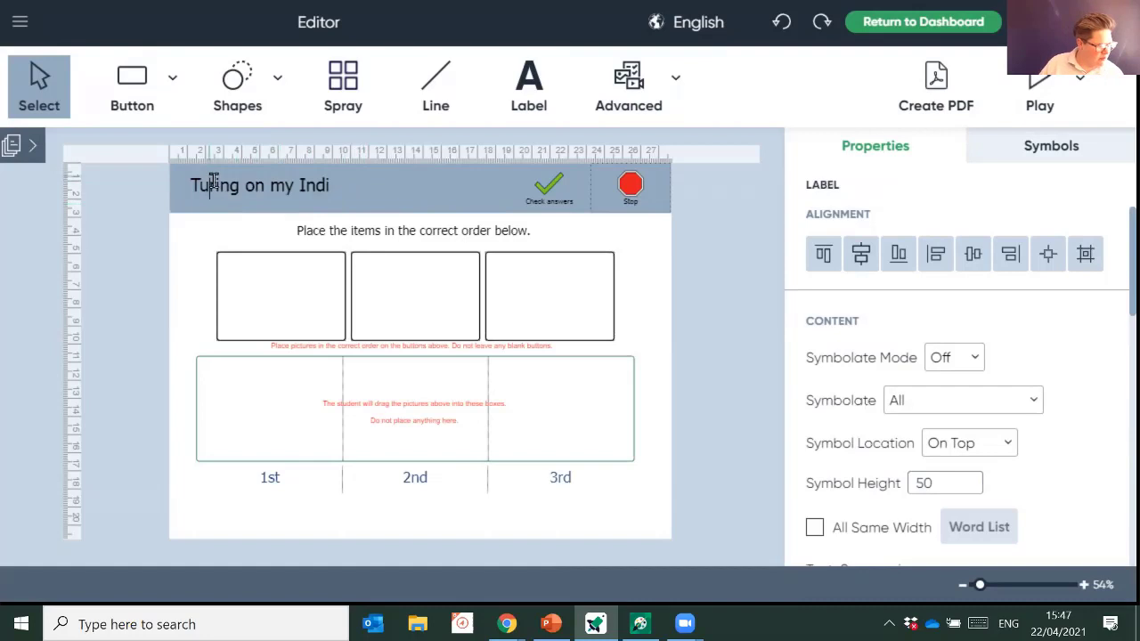
pyautogui.write('n')
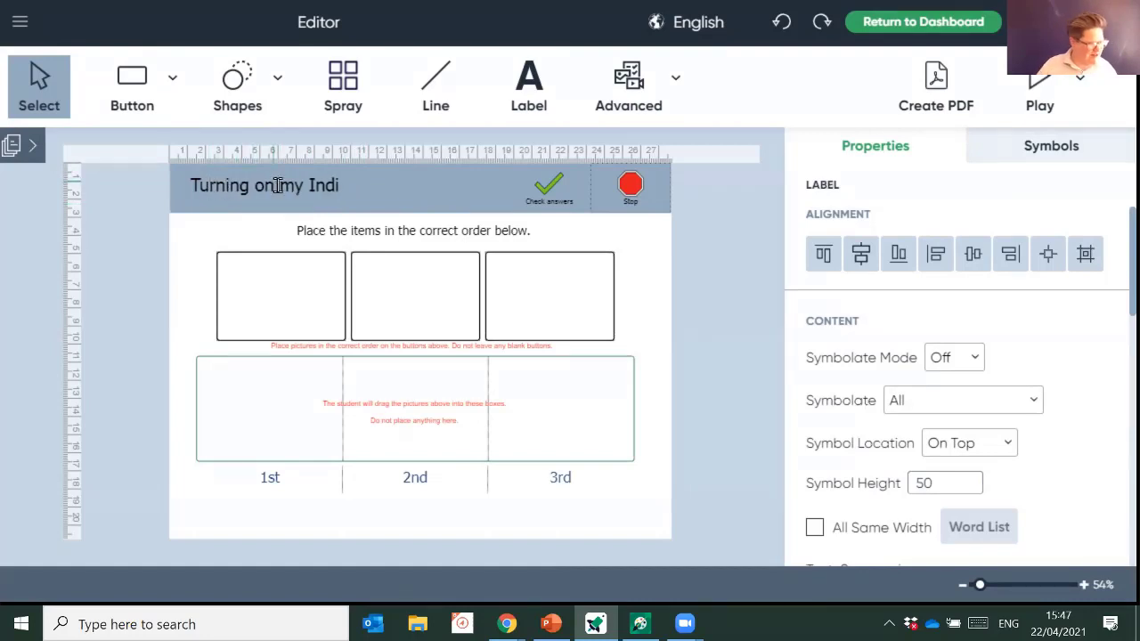
pyautogui.click(303, 285)
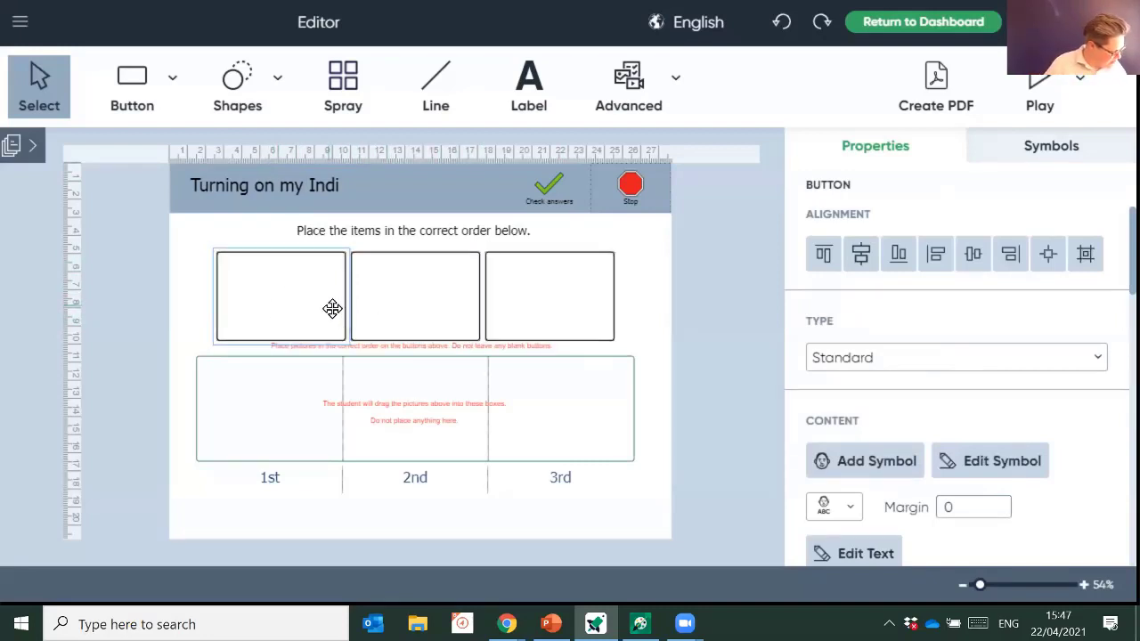
# - Label the first picture box 'get my indi' and look up matching symbols
pyautogui.click(284, 305)
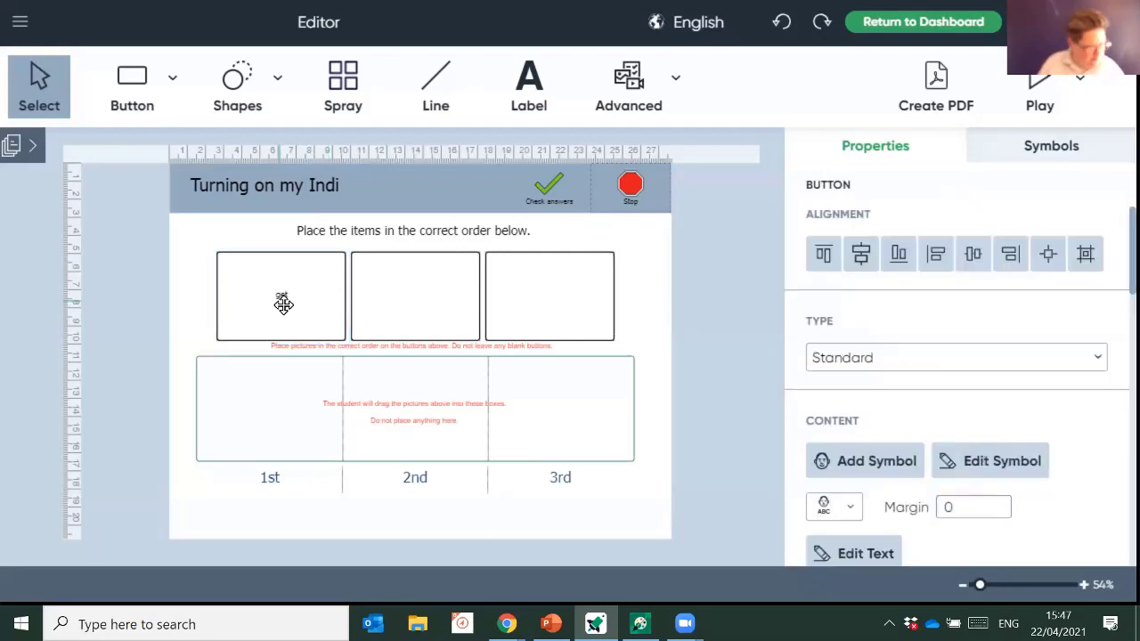
pyautogui.write('get my indi')
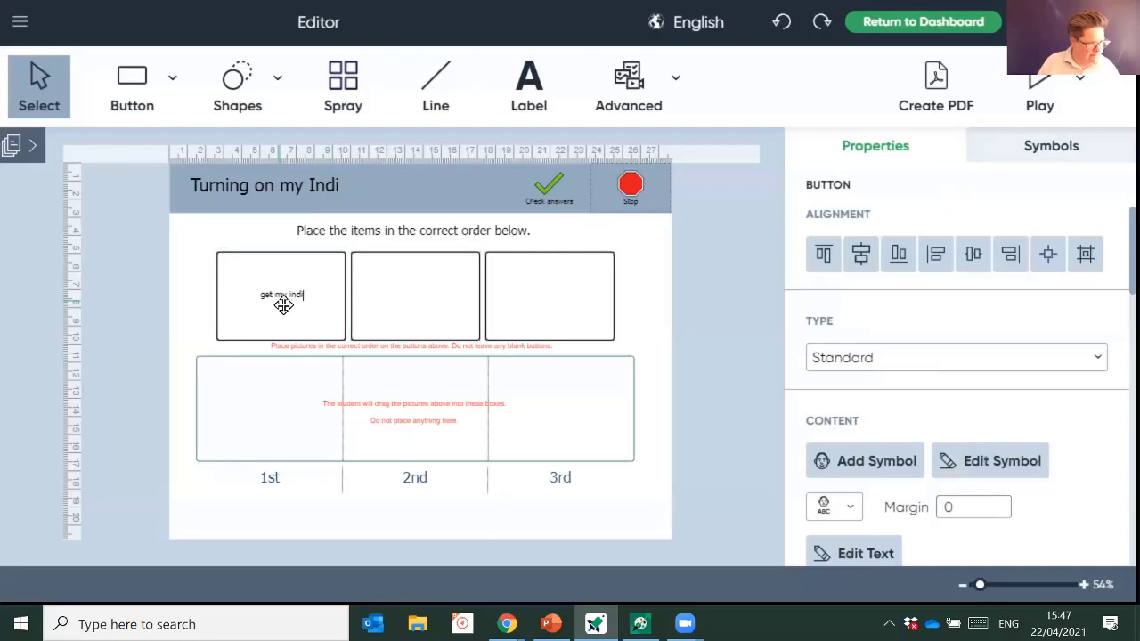
pyautogui.press('Return')
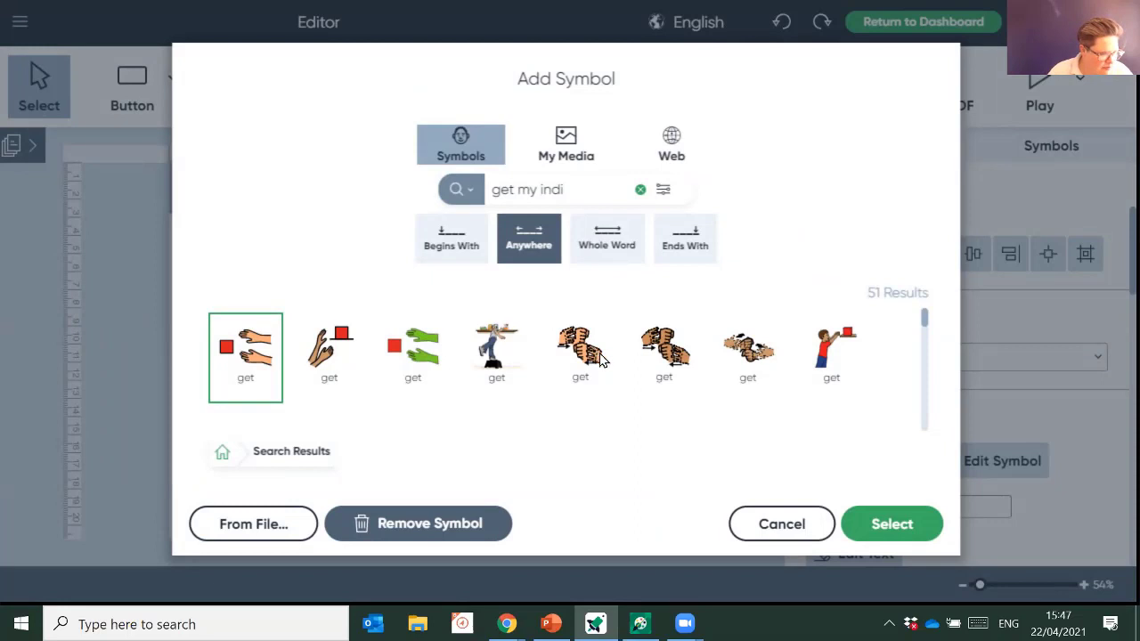
# - Narrow the symbol search to 'indi' and place an Indi tablet symbol on the box
pyautogui.scroll(-2, 600, 359)
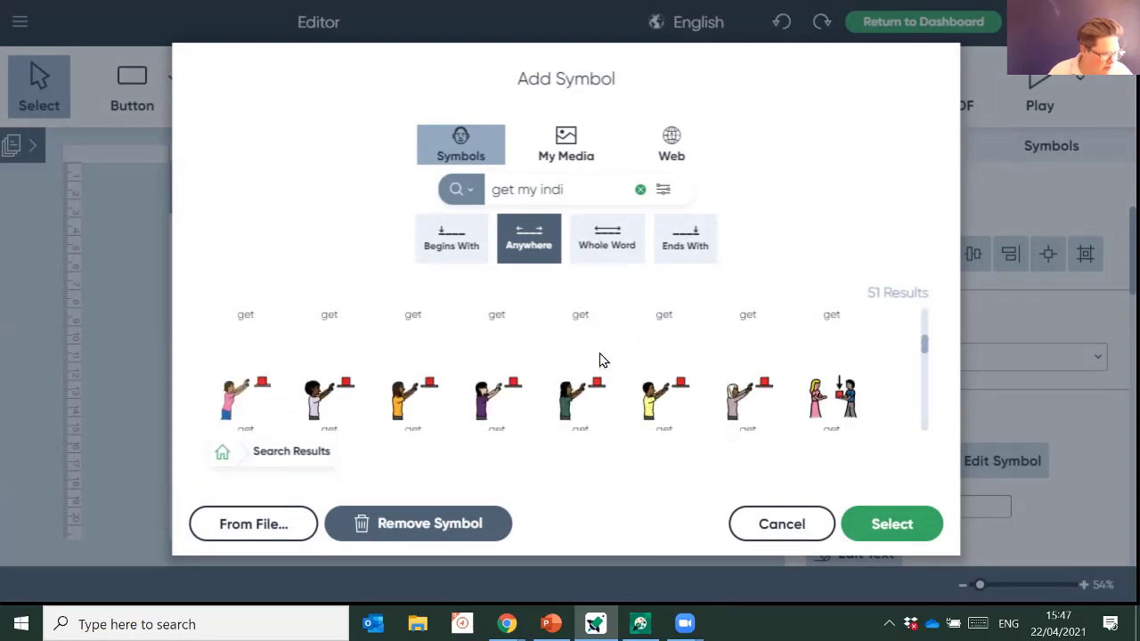
pyautogui.scroll(-2, 599, 360)
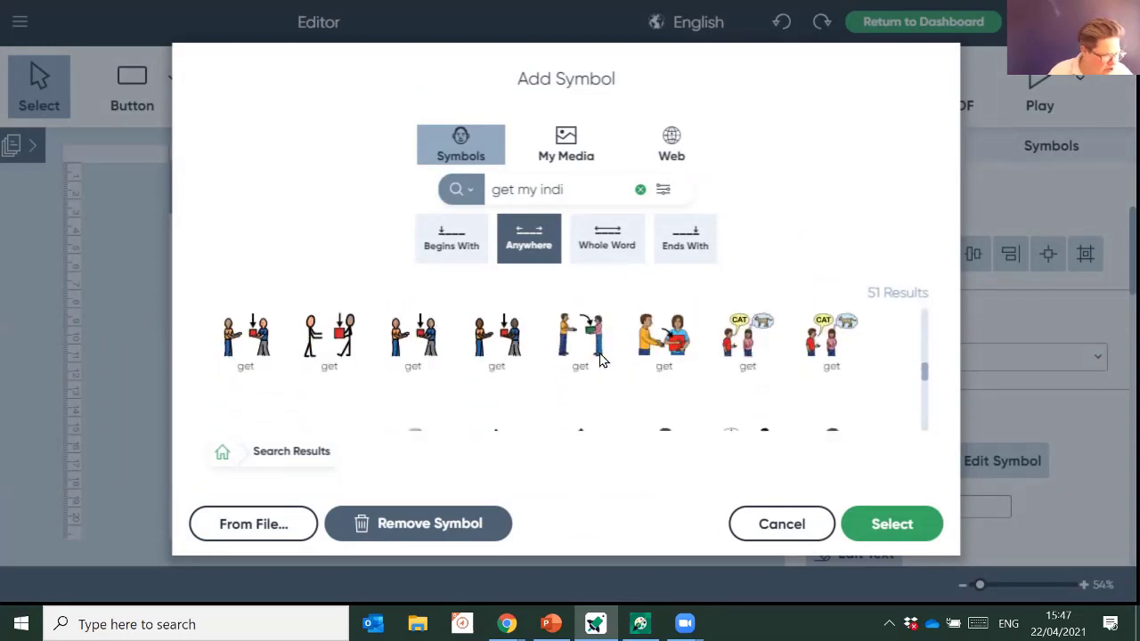
pyautogui.scroll(1, 595, 401)
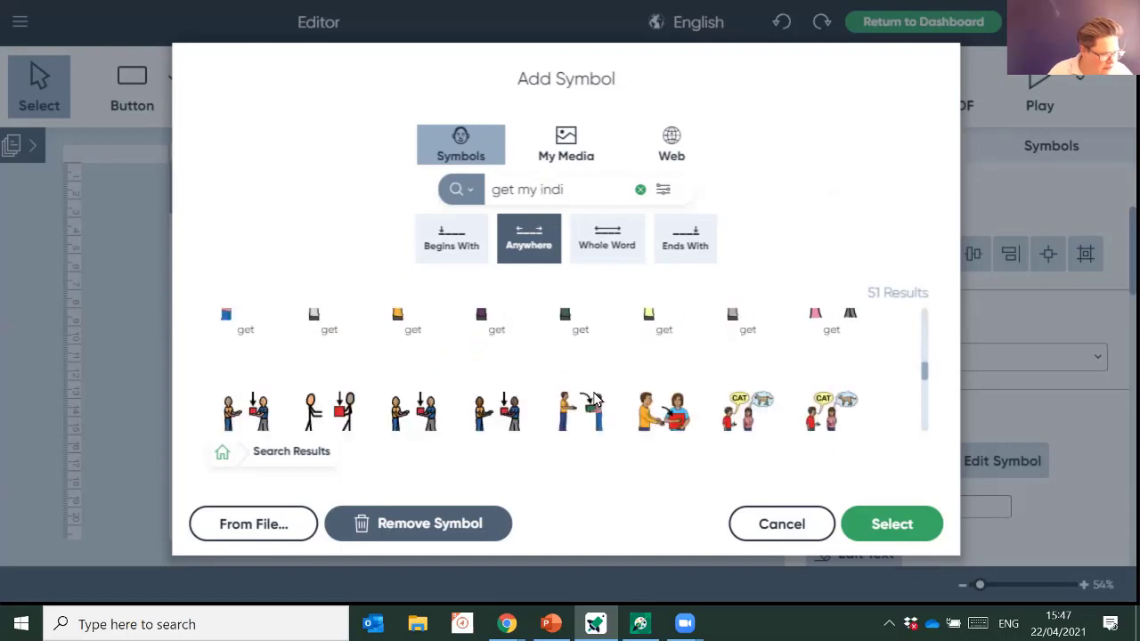
pyautogui.scroll(-5, 596, 396)
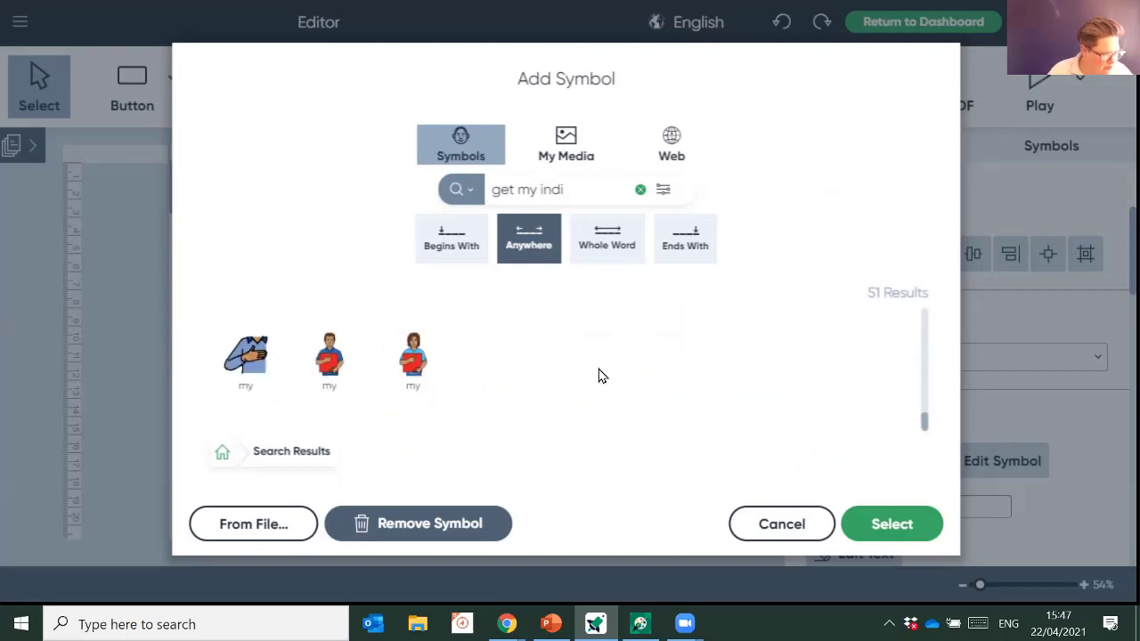
pyautogui.scroll(5, 599, 375)
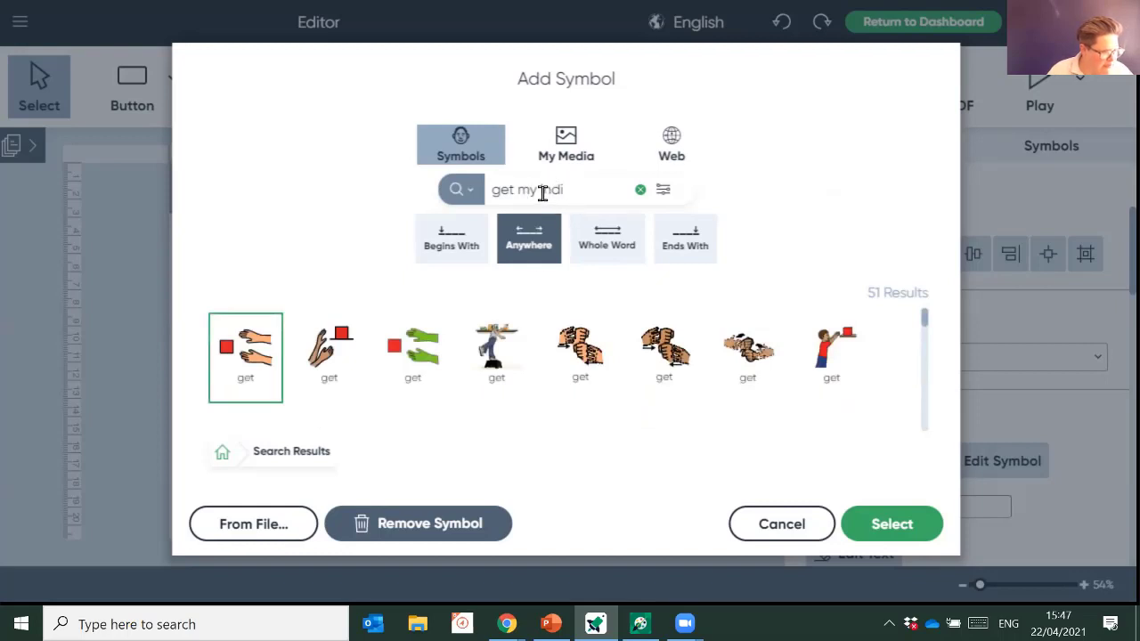
pyautogui.moveTo(542, 192); pyautogui.dragTo(484, 189)
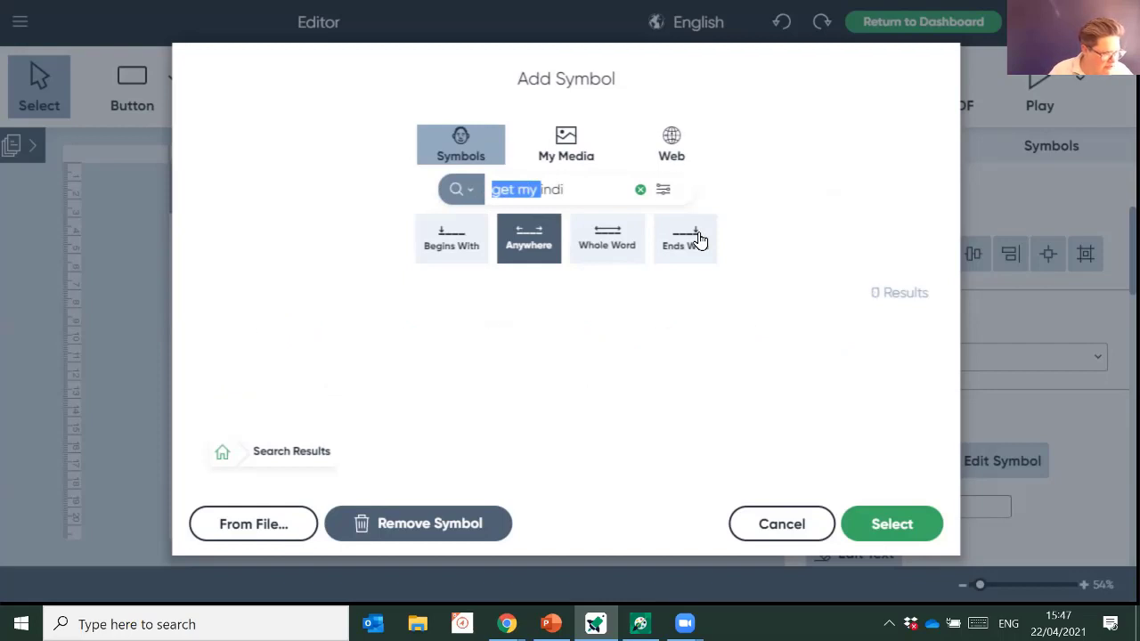
pyautogui.press('BackSpace')
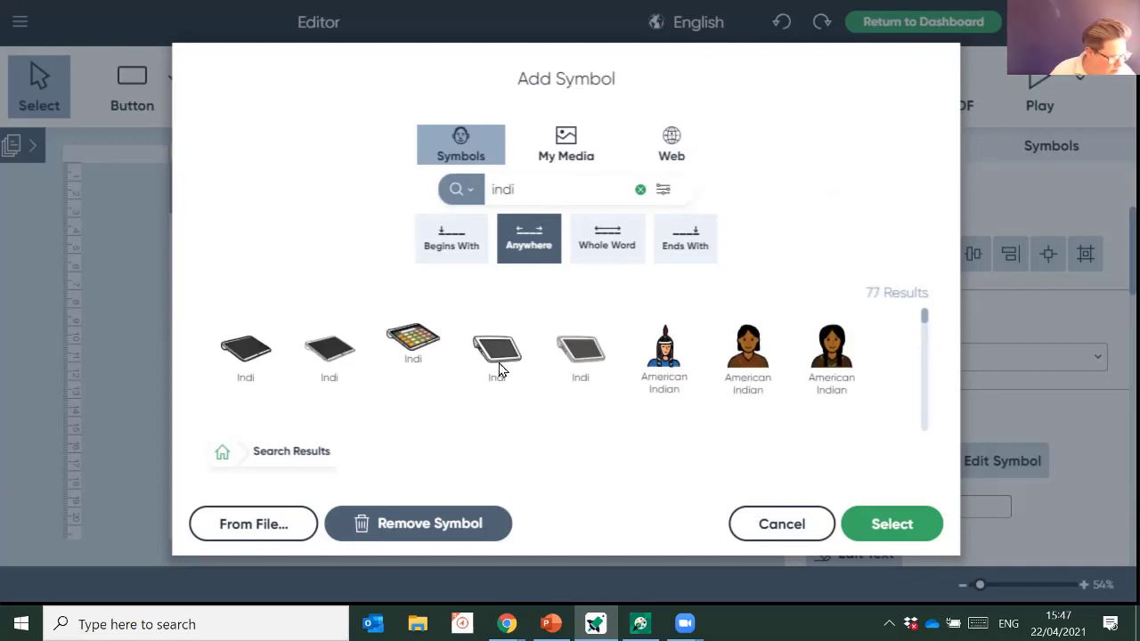
pyautogui.click(245, 355)
pyautogui.click(318, 357)
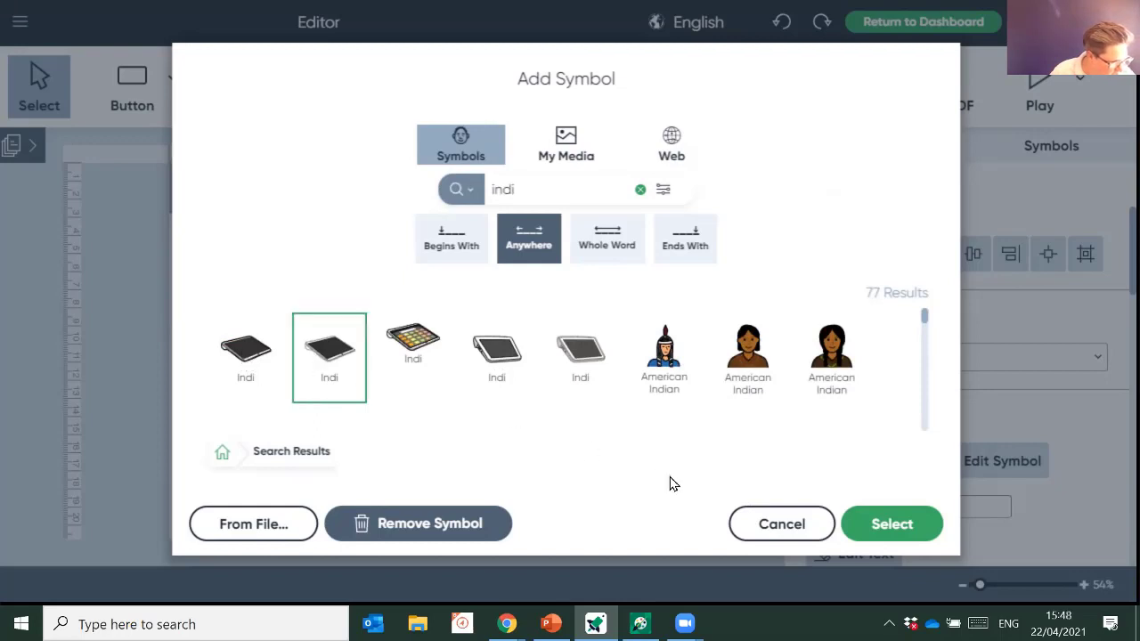
pyautogui.click(872, 531)
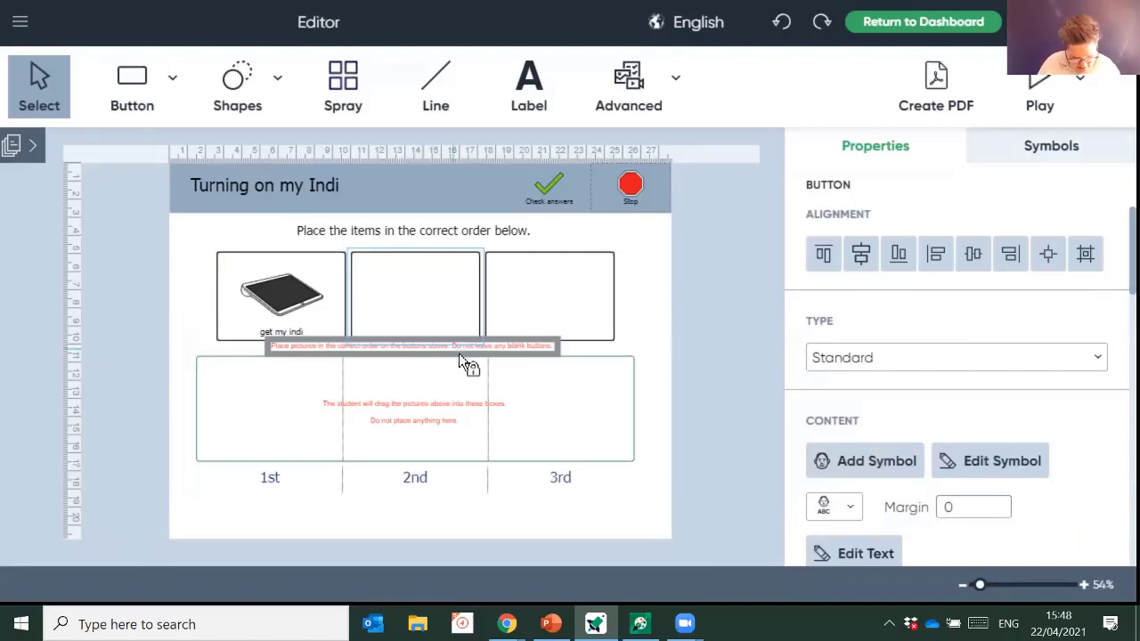
# - Label the second button 'press the power button' and search symbols for 'press'
pyautogui.write('press the powe')
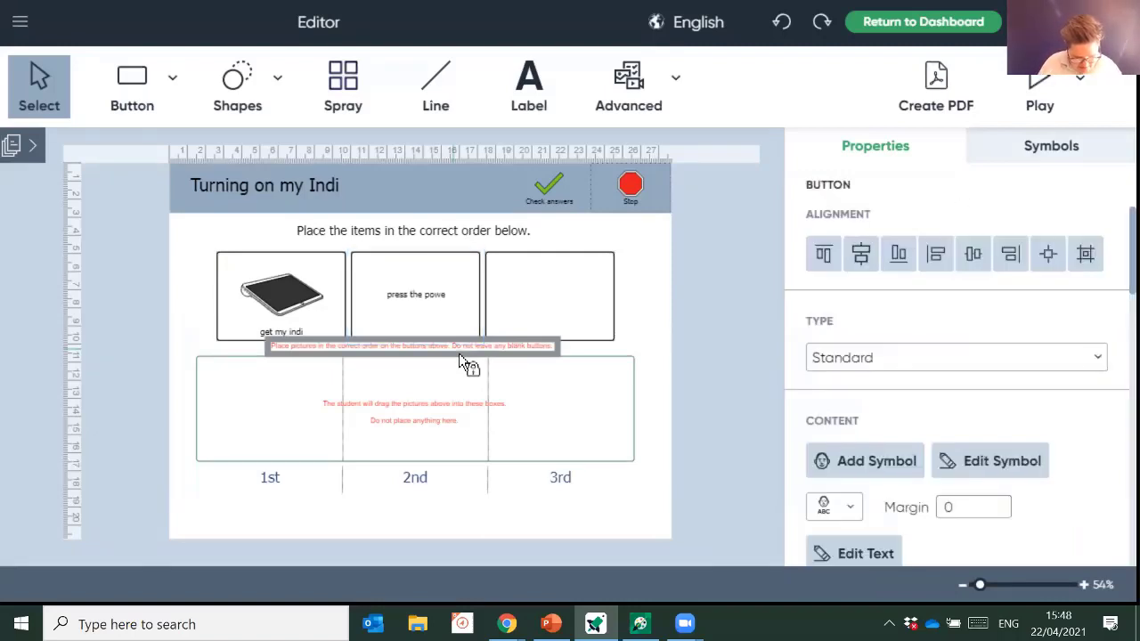
pyautogui.write('r button')
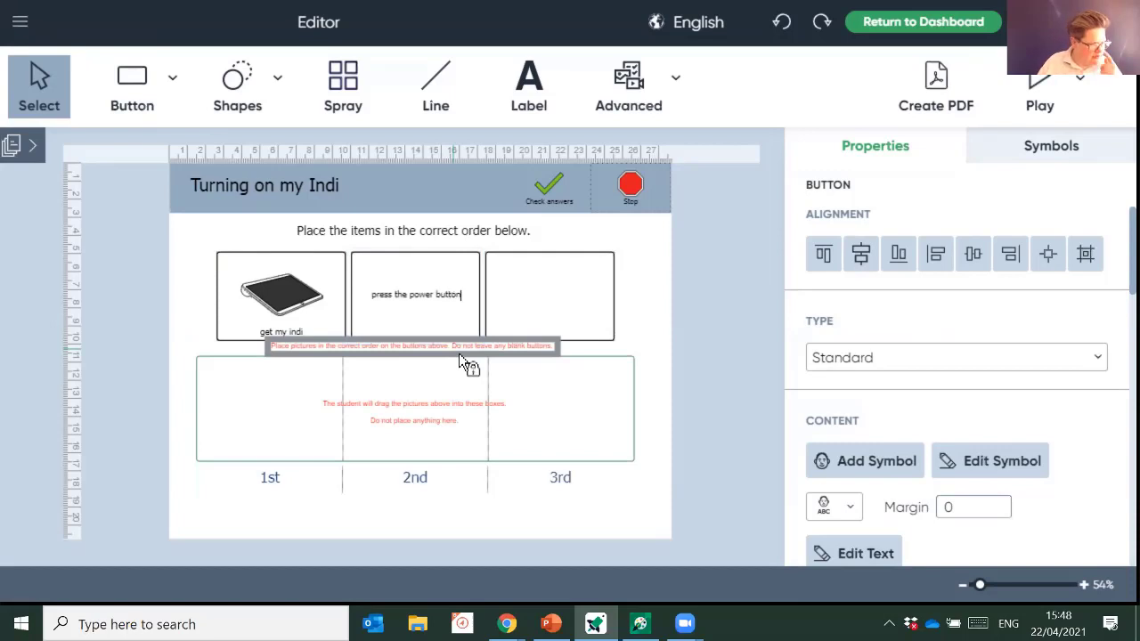
pyautogui.press('F9')
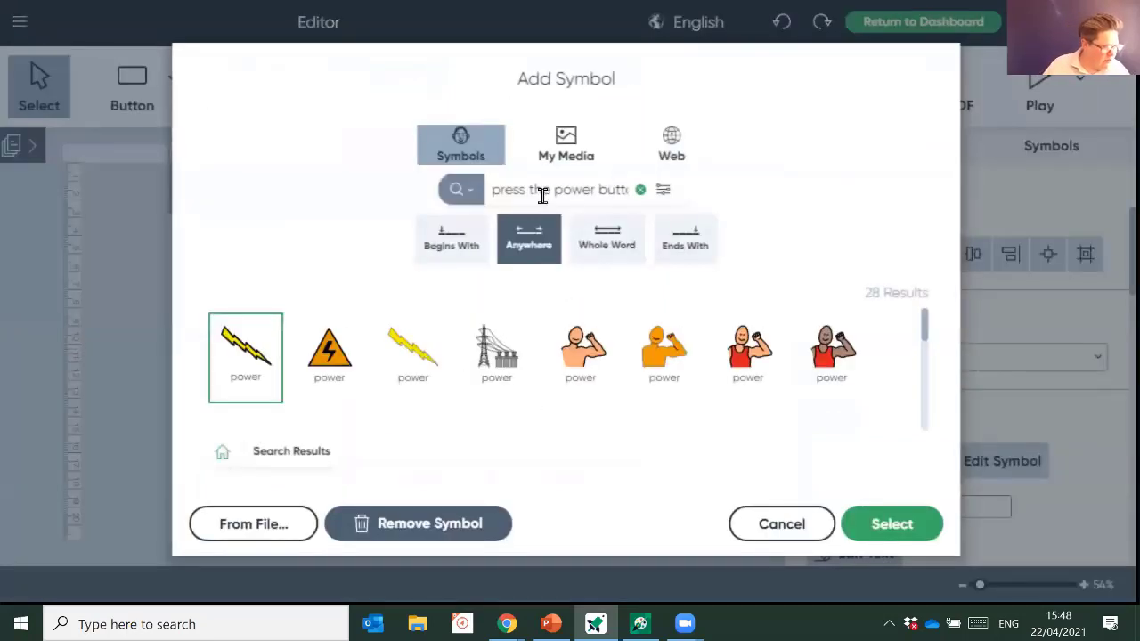
pyautogui.moveTo(532, 196); pyautogui.dragTo(666, 196)
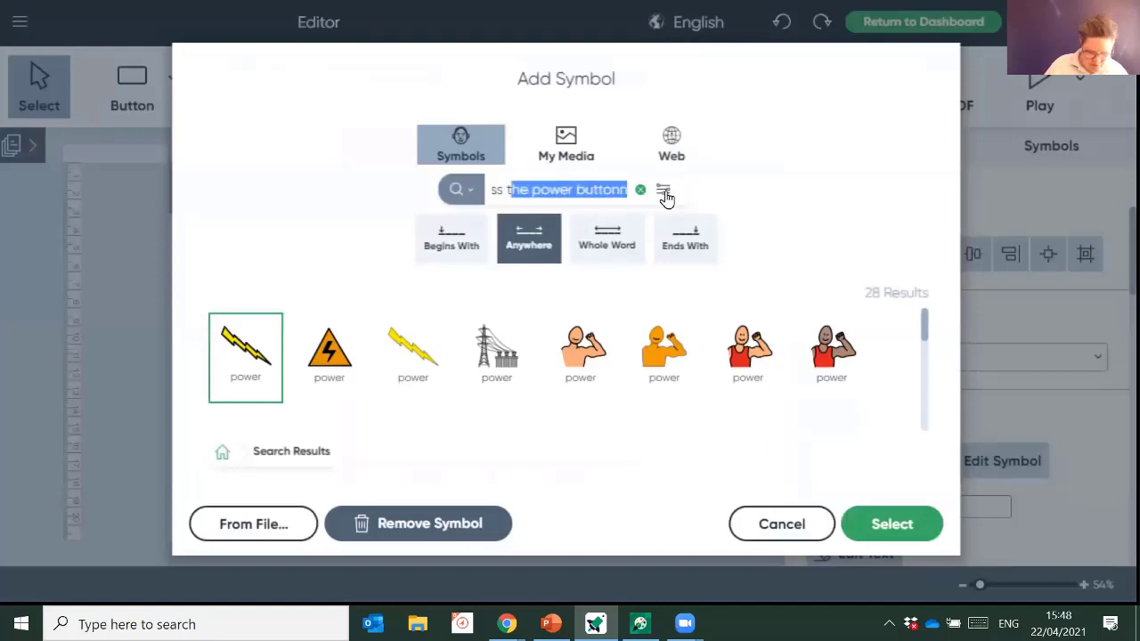
pyautogui.write('t')
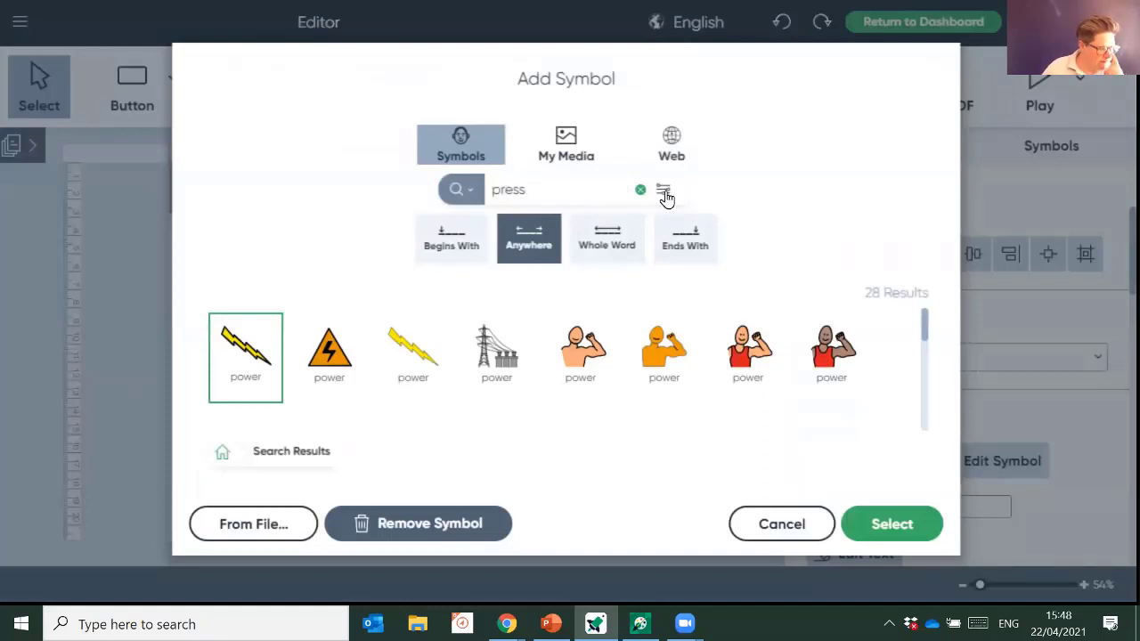
pyautogui.press('Return')
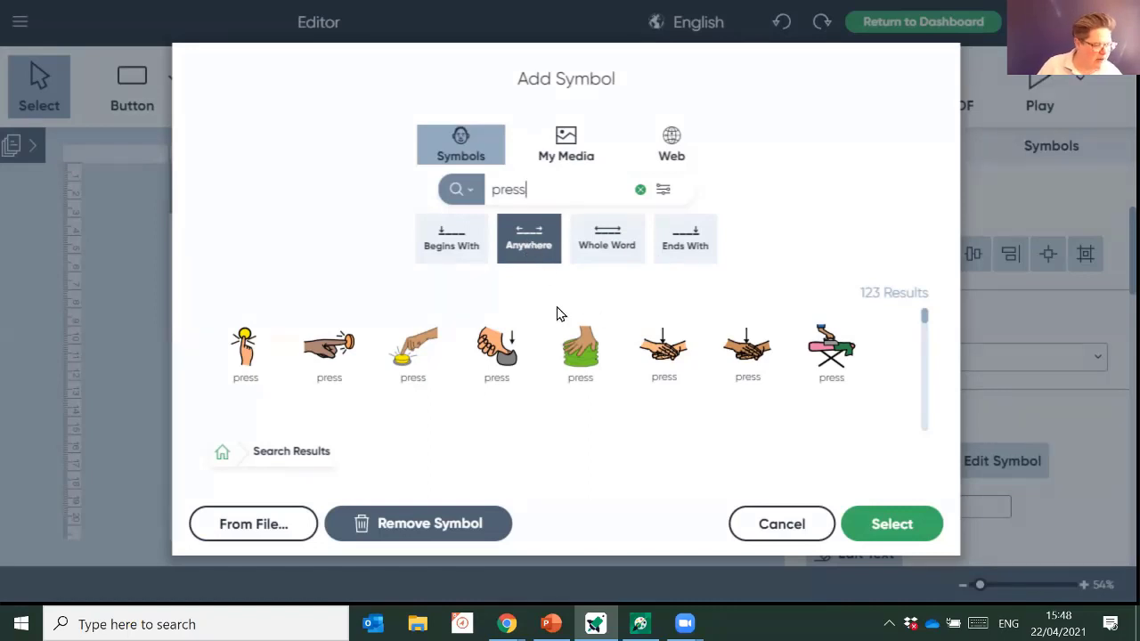
# - Set the press search to Whole Word and place the fingertip-pressing-button symbol
pyautogui.scroll(-3, 414, 354)
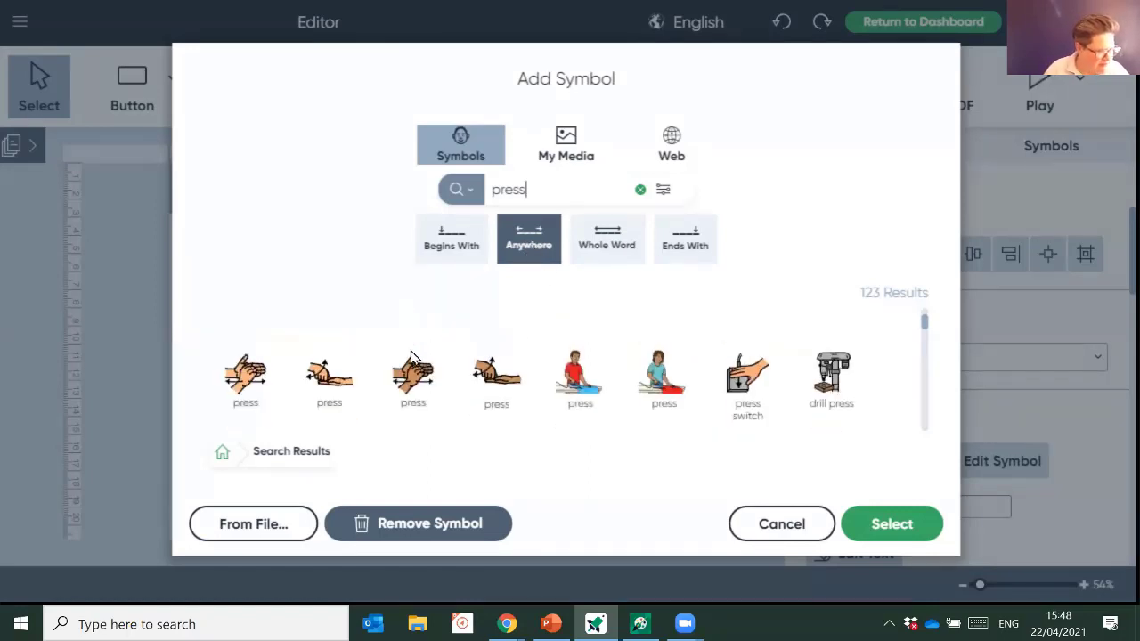
pyautogui.scroll(-1, 413, 355)
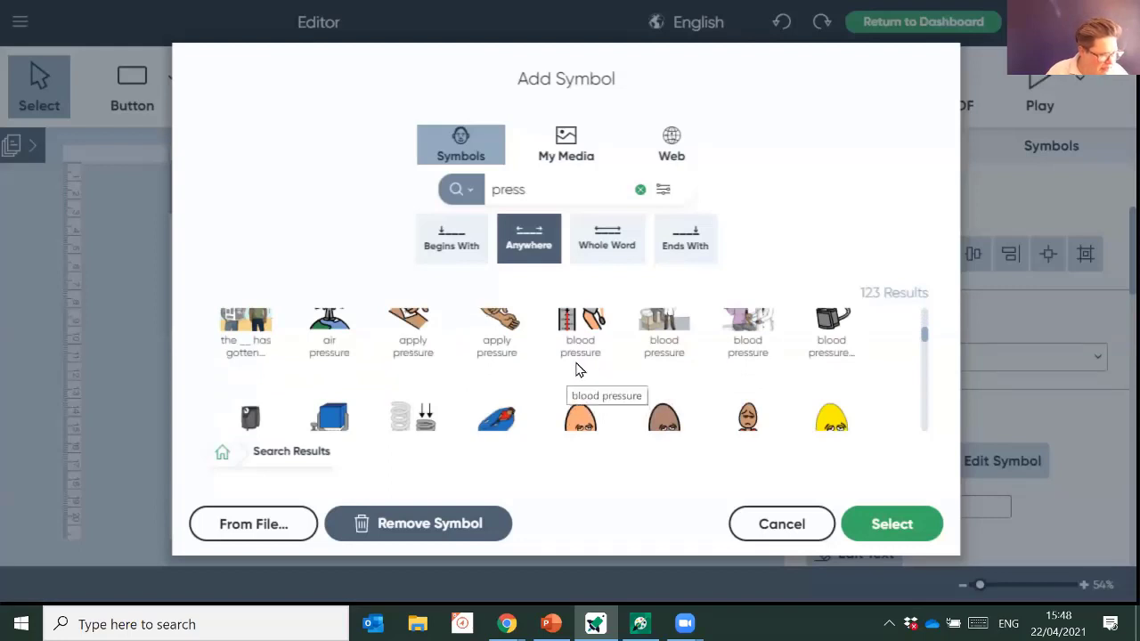
pyautogui.scroll(-3, 577, 367)
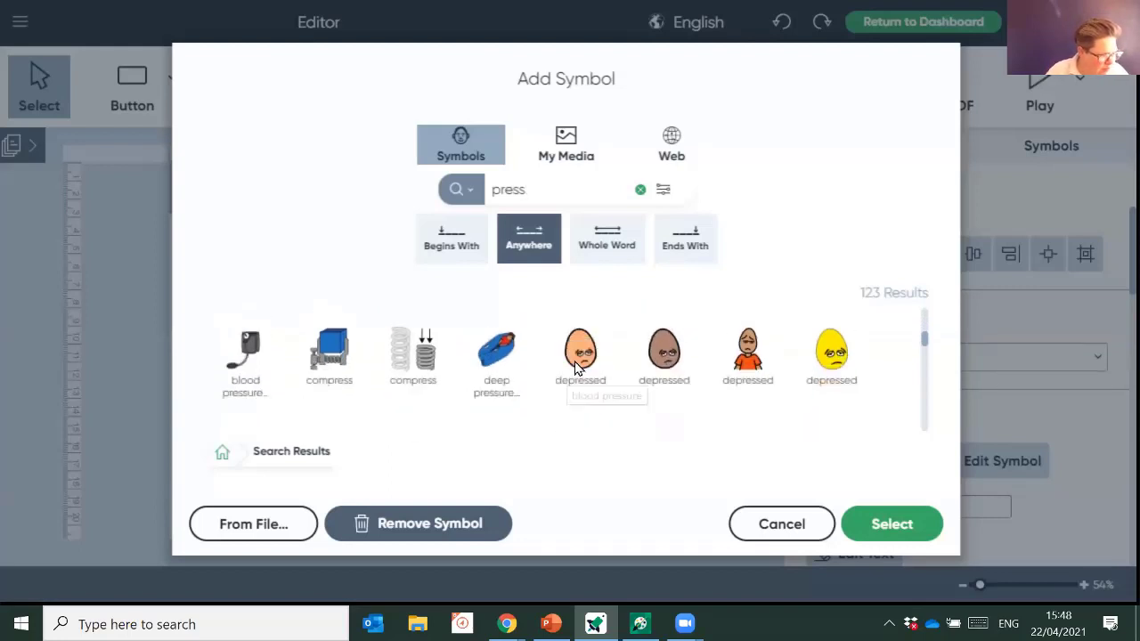
pyautogui.scroll(-6, 592, 385)
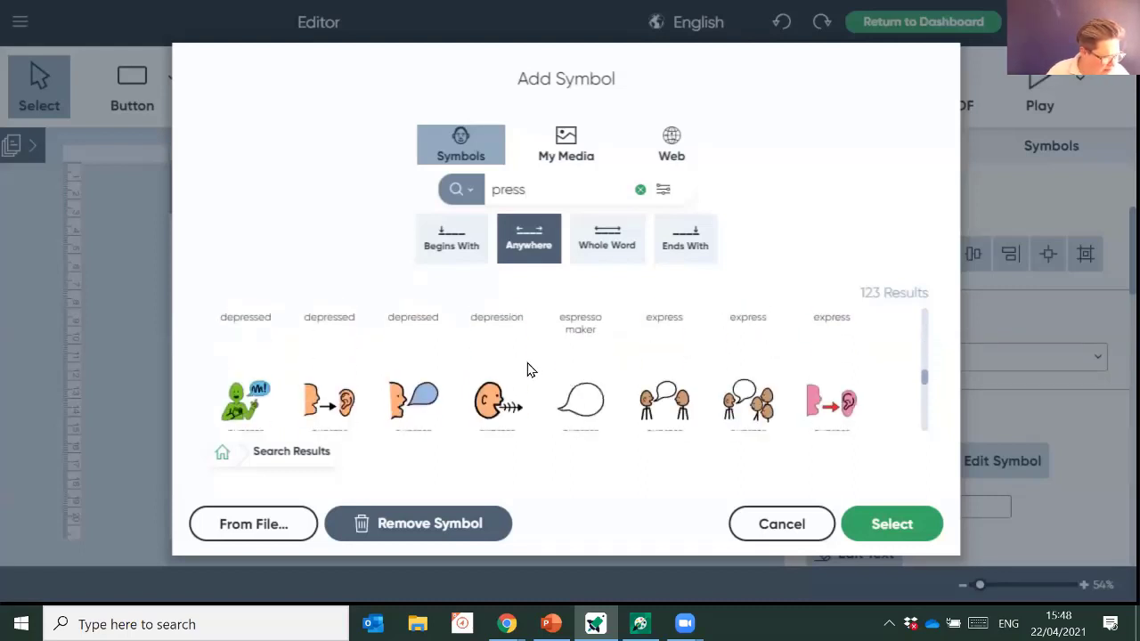
pyautogui.scroll(1, 531, 370)
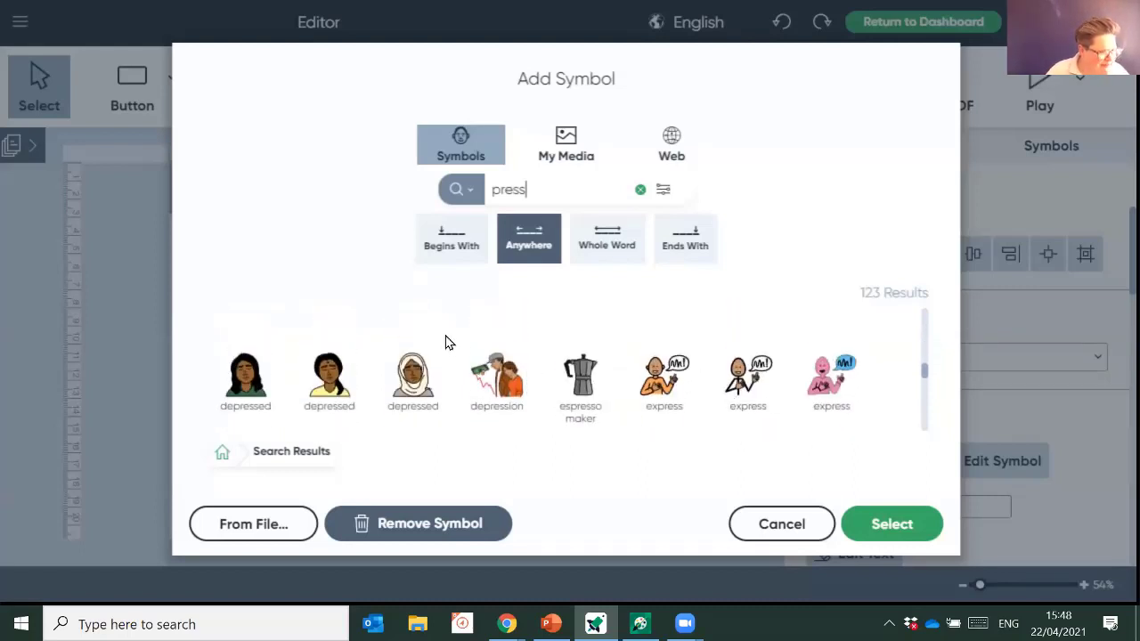
pyautogui.click(466, 247)
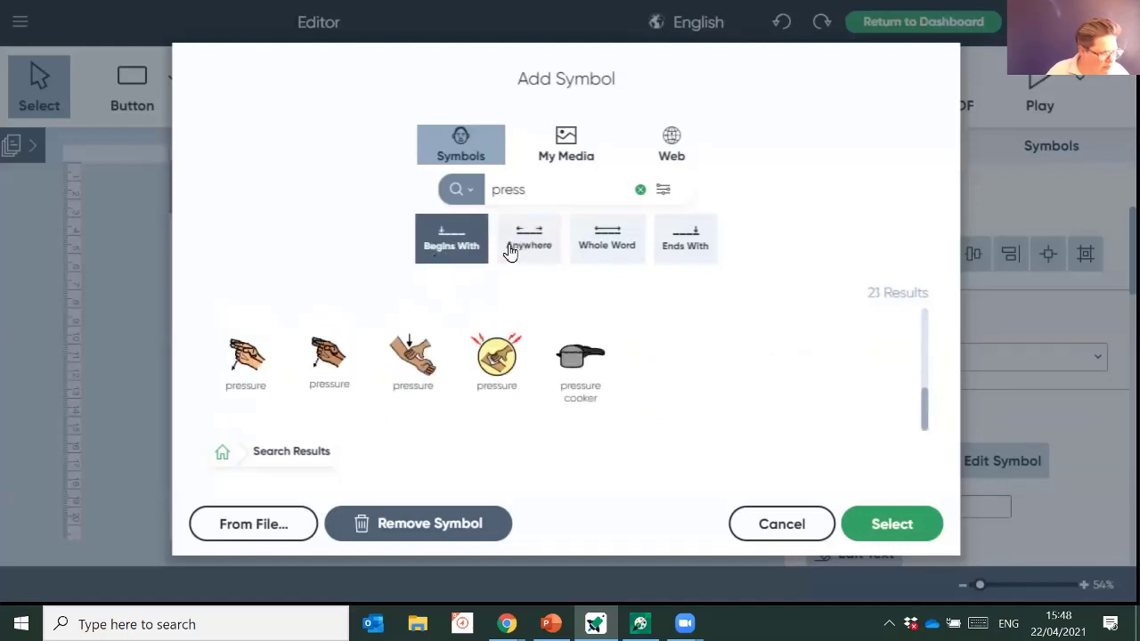
pyautogui.click(611, 241)
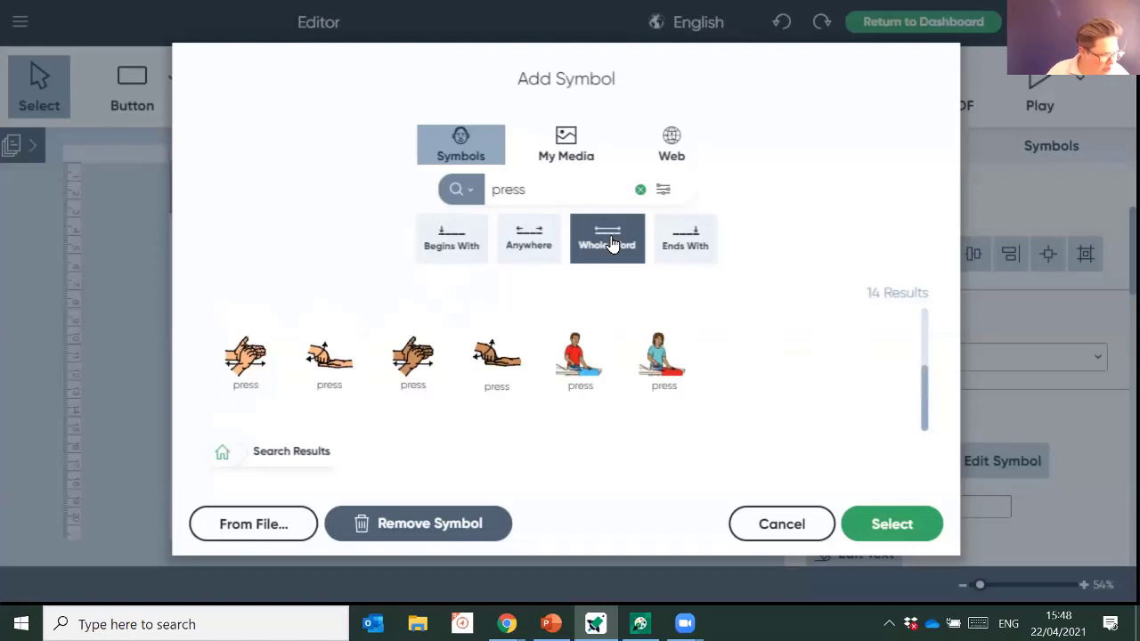
pyautogui.scroll(2, 699, 360)
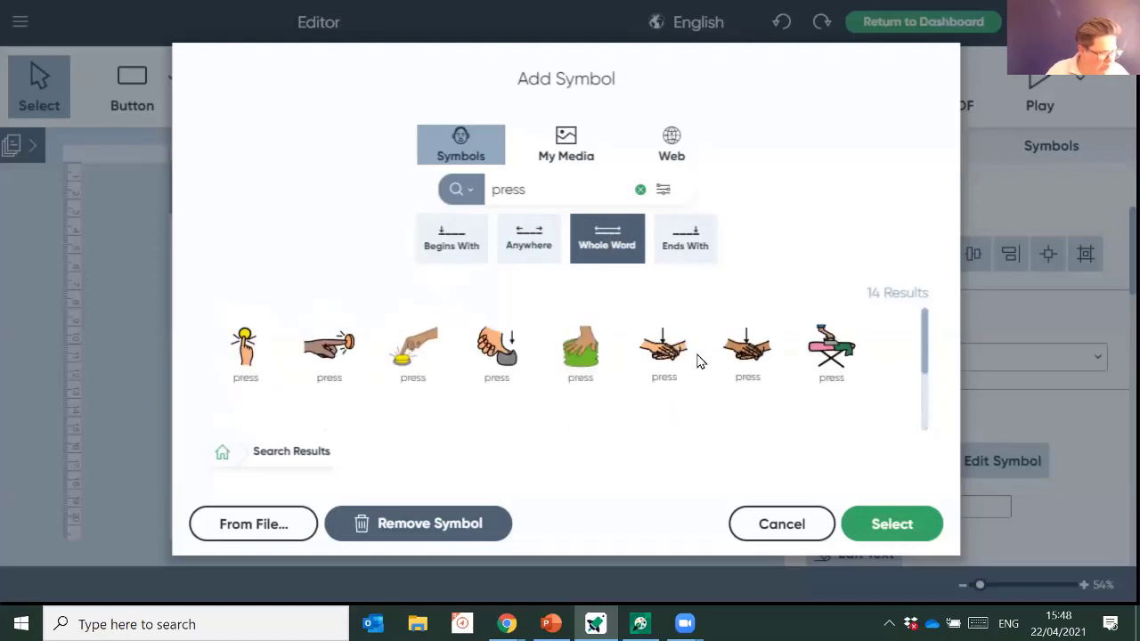
pyautogui.click(684, 242)
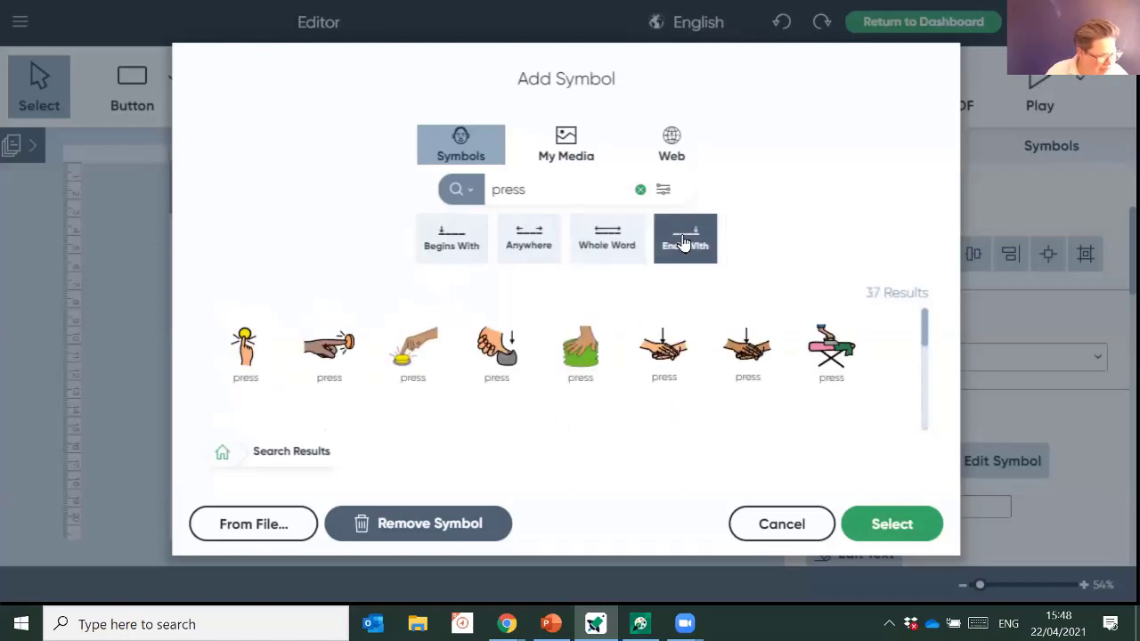
pyautogui.click(594, 251)
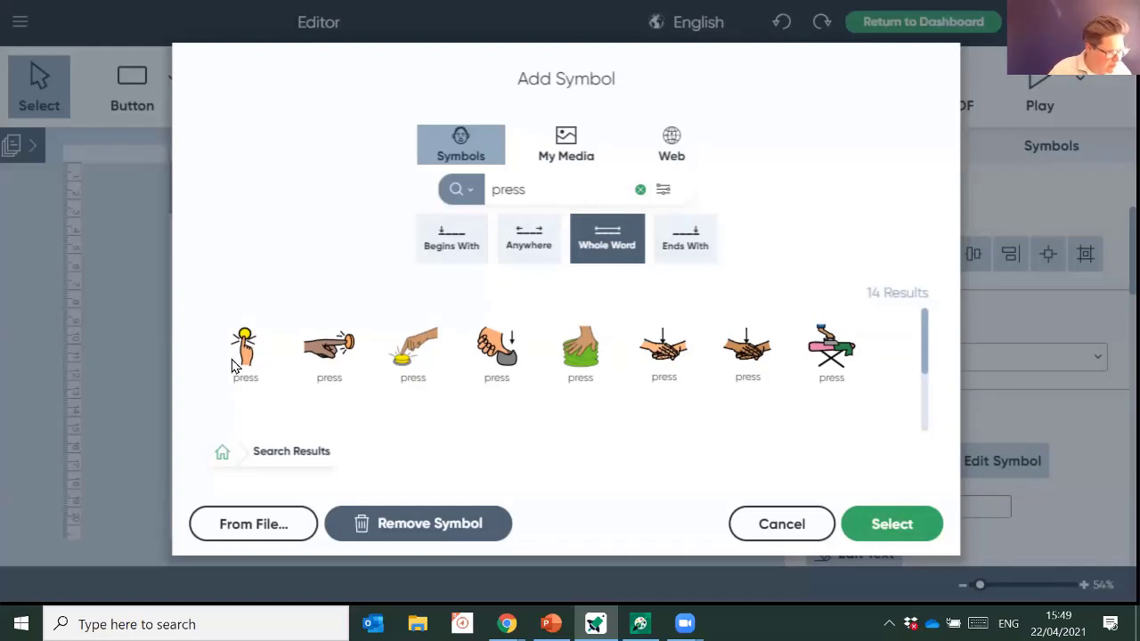
pyautogui.click(252, 348)
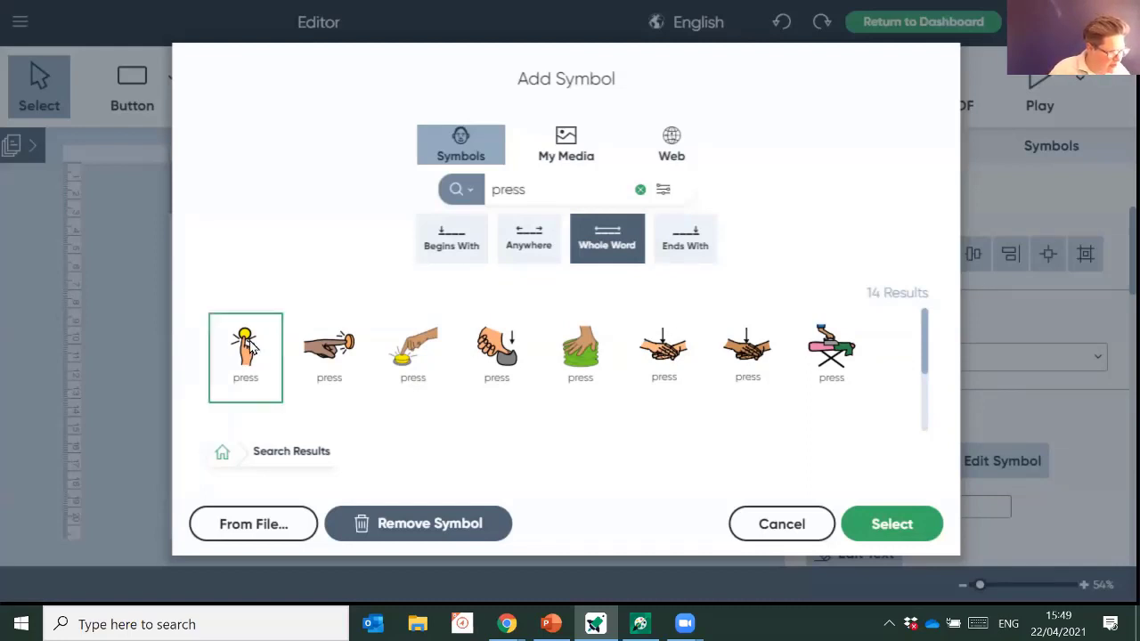
pyautogui.click(893, 535)
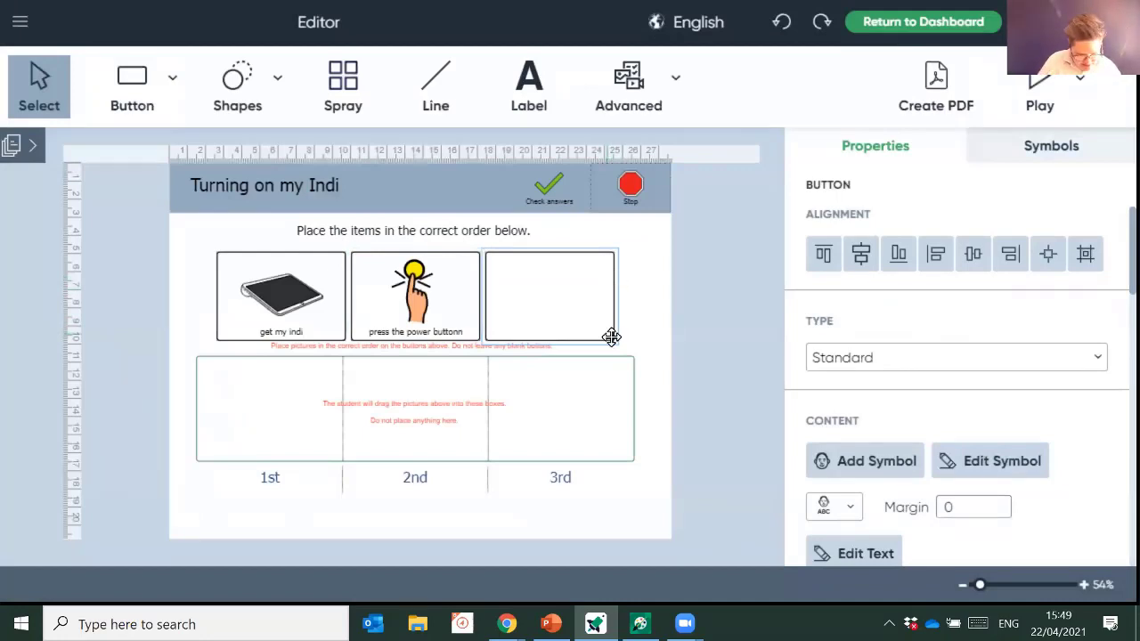
# - Label the third button 'Use my Indi', search 'Indi', and place the coloured-keypad Indi symbol
pyautogui.write('Use my I')
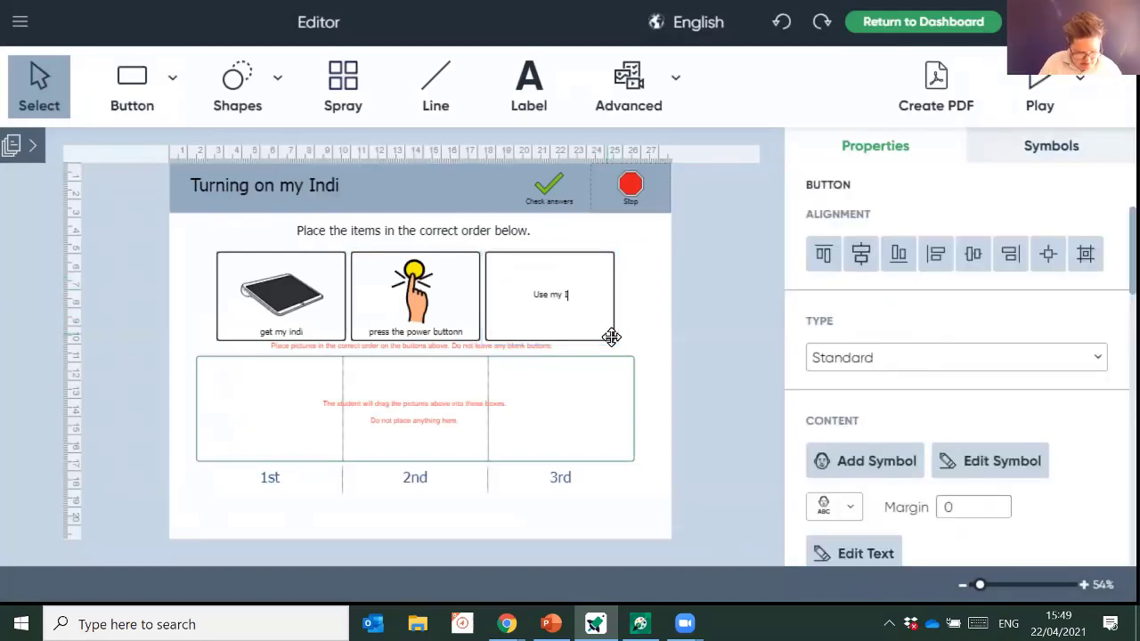
pyautogui.write('nddi')
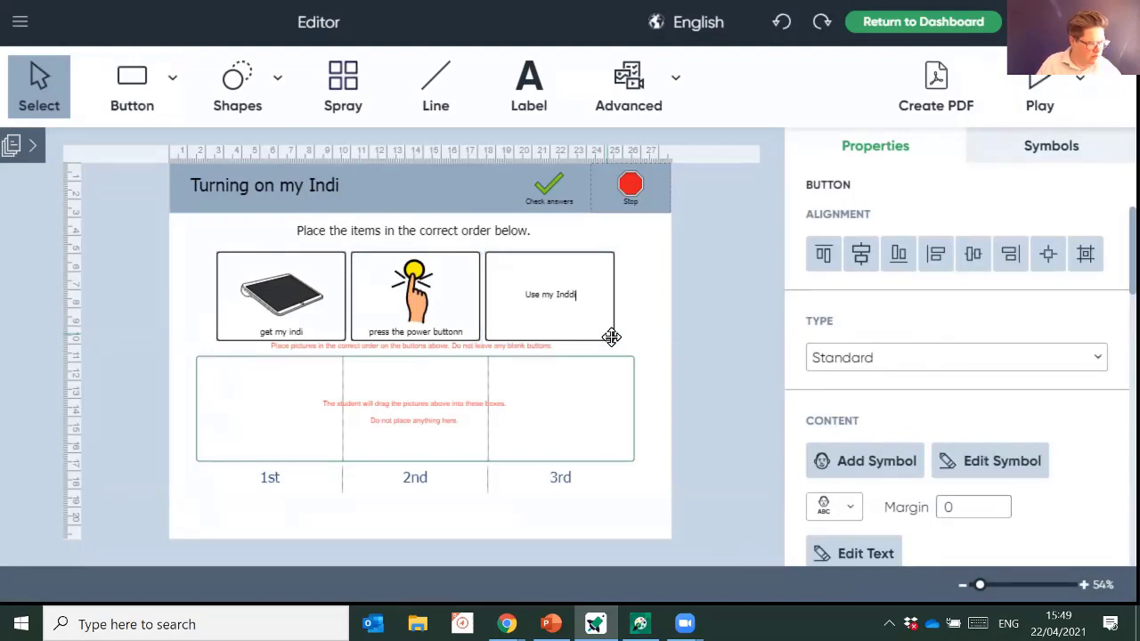
pyautogui.press('BackSpace')
pyautogui.press('BackSpace')
pyautogui.write('i')
pyautogui.press('Return')
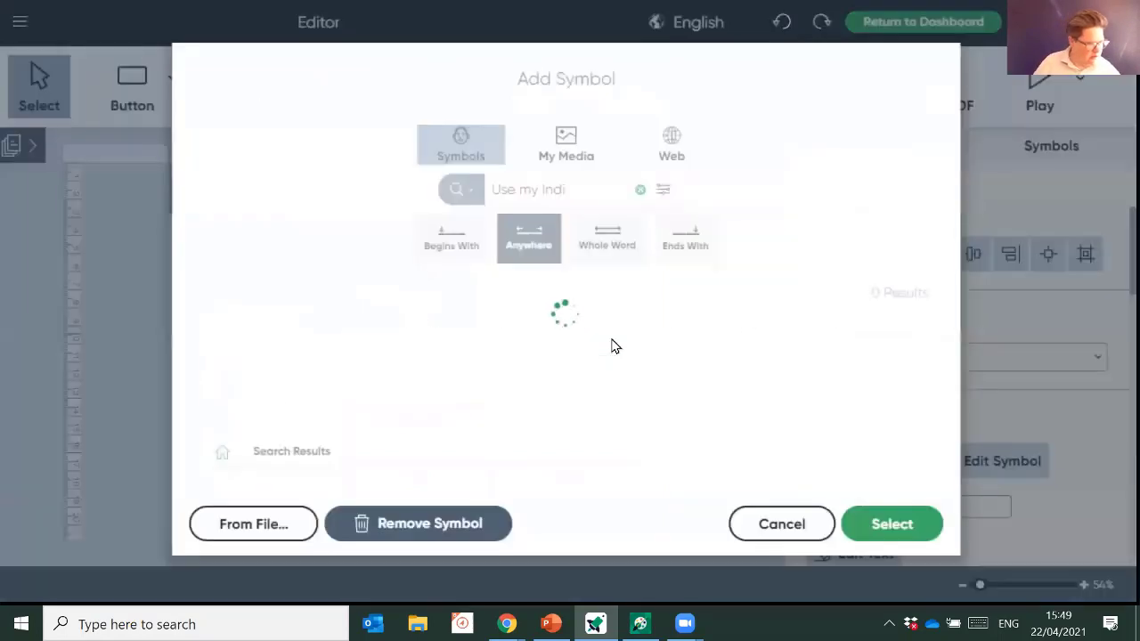
pyautogui.moveTo(540, 190); pyautogui.dragTo(468, 222)
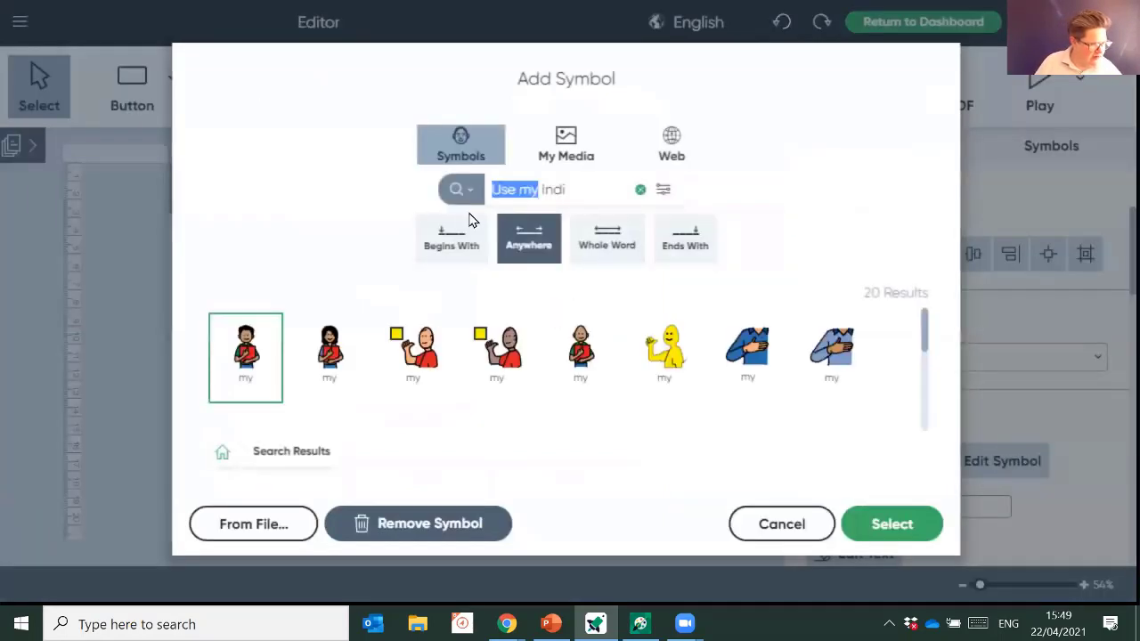
pyautogui.press('BackSpace')
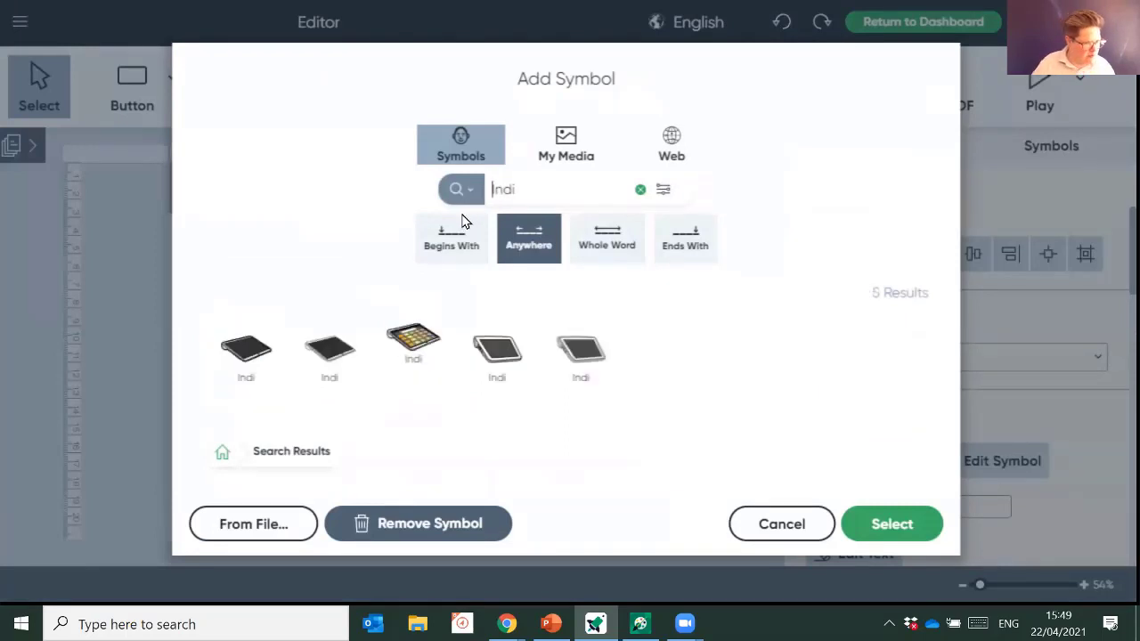
pyautogui.click(422, 340)
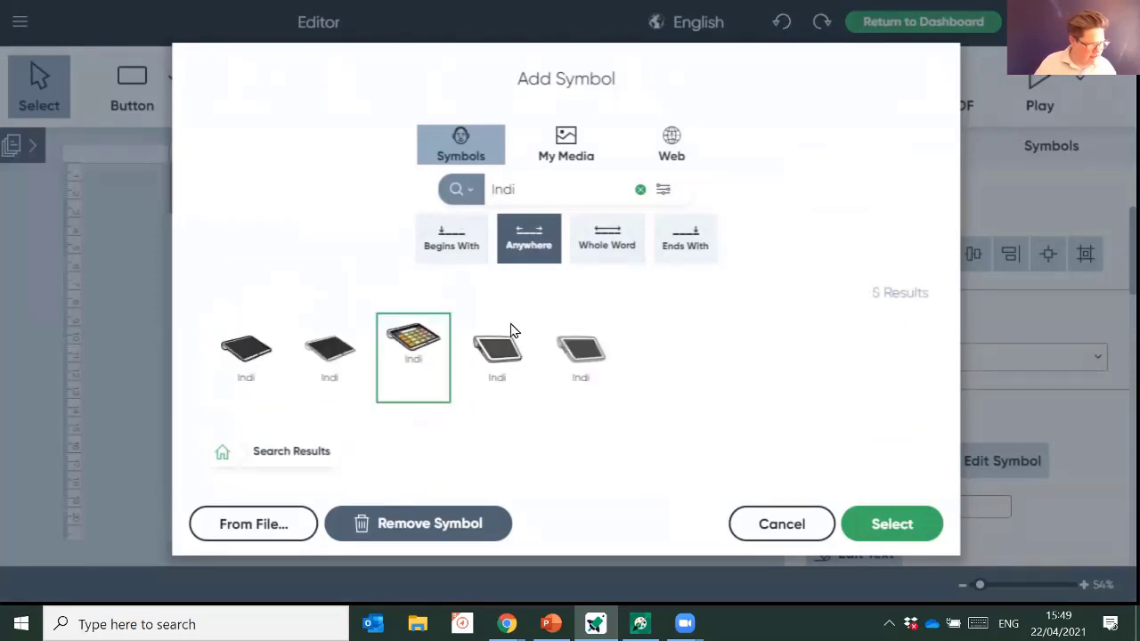
pyautogui.click(892, 522)
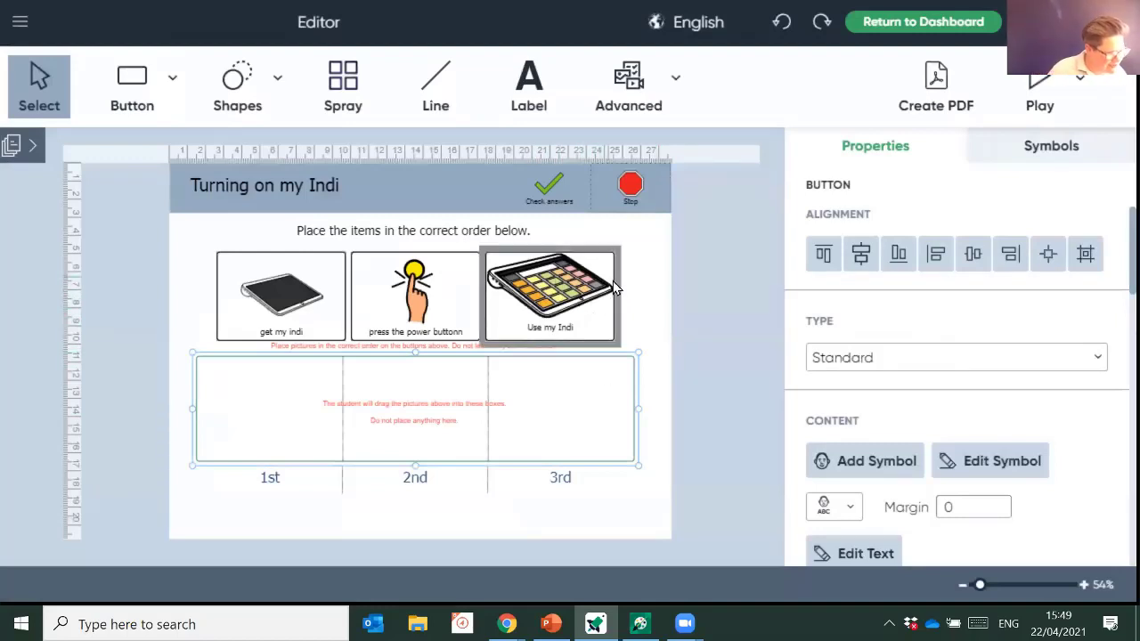
pyautogui.click(1038, 92)
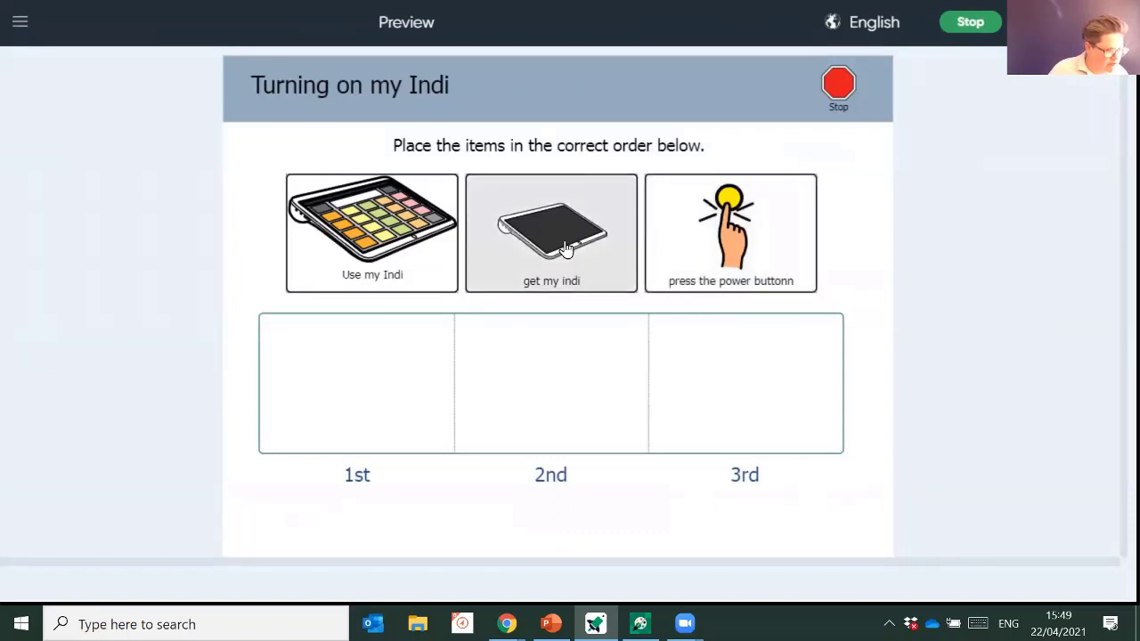
pyautogui.moveTo(548, 272); pyautogui.dragTo(357, 408)
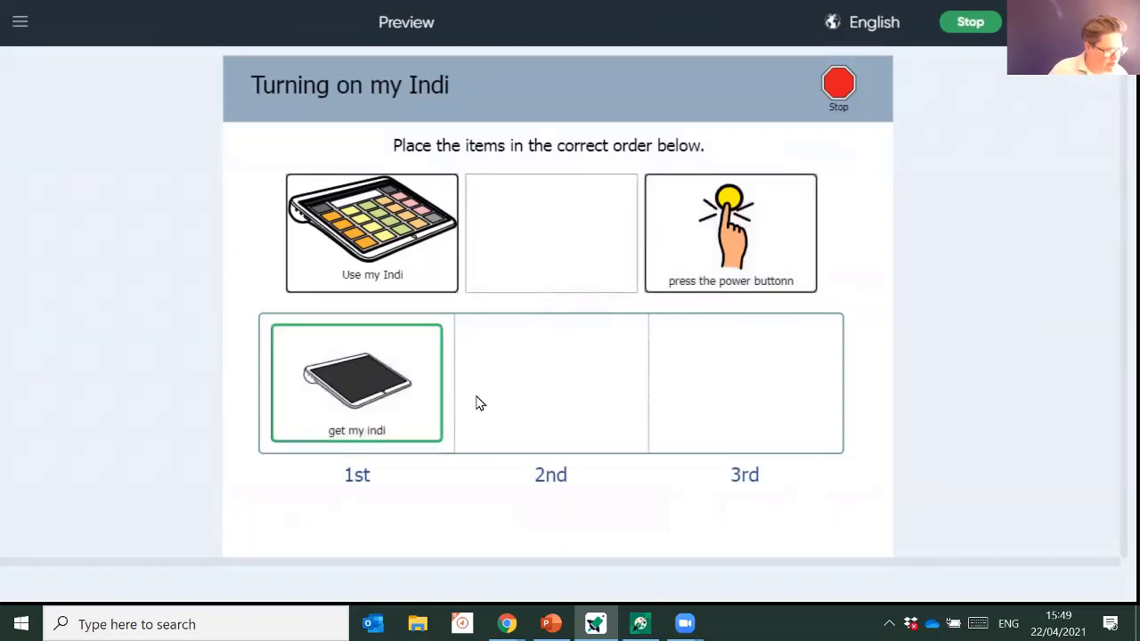
pyautogui.moveTo(712, 224); pyautogui.dragTo(498, 356)
pyautogui.moveTo(374, 252); pyautogui.dragTo(744, 378)
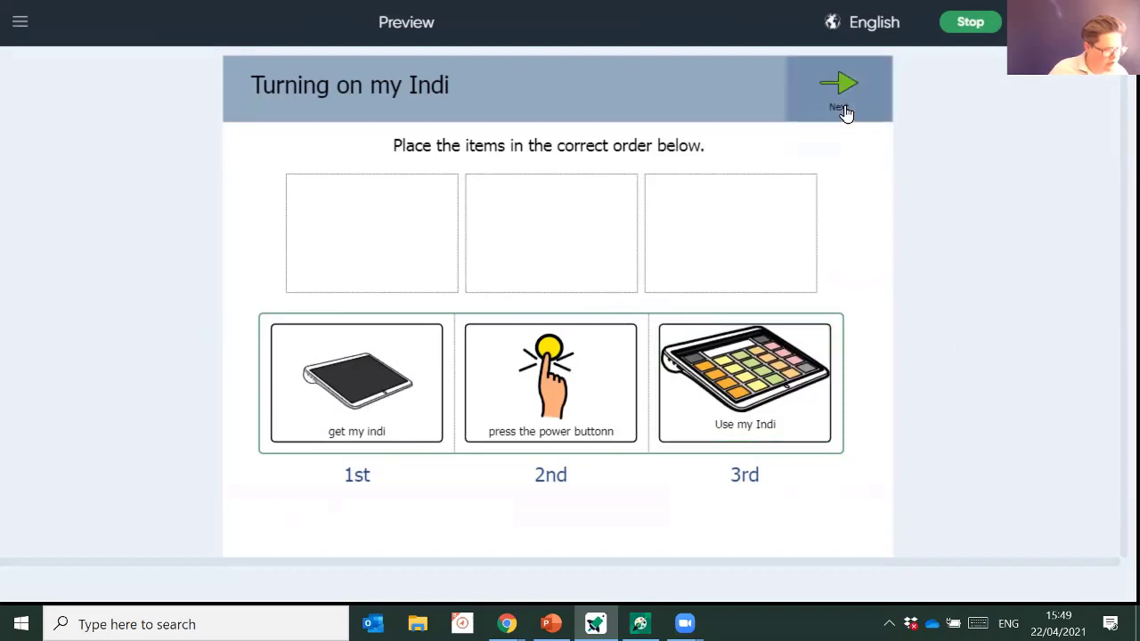
pyautogui.click(842, 110)
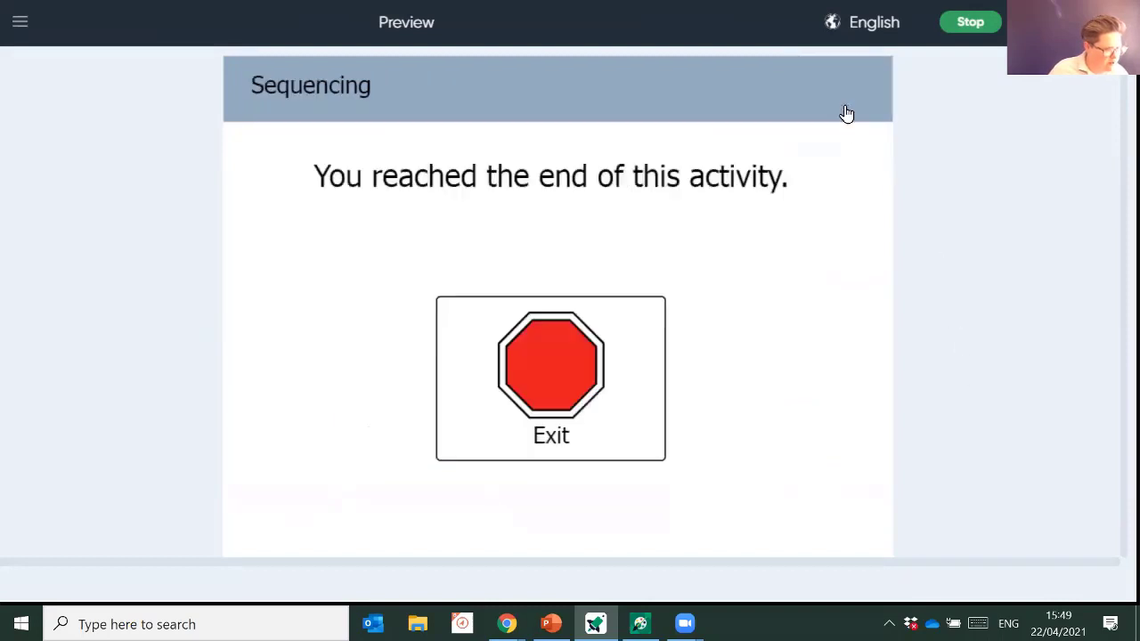
pyautogui.click(565, 374)
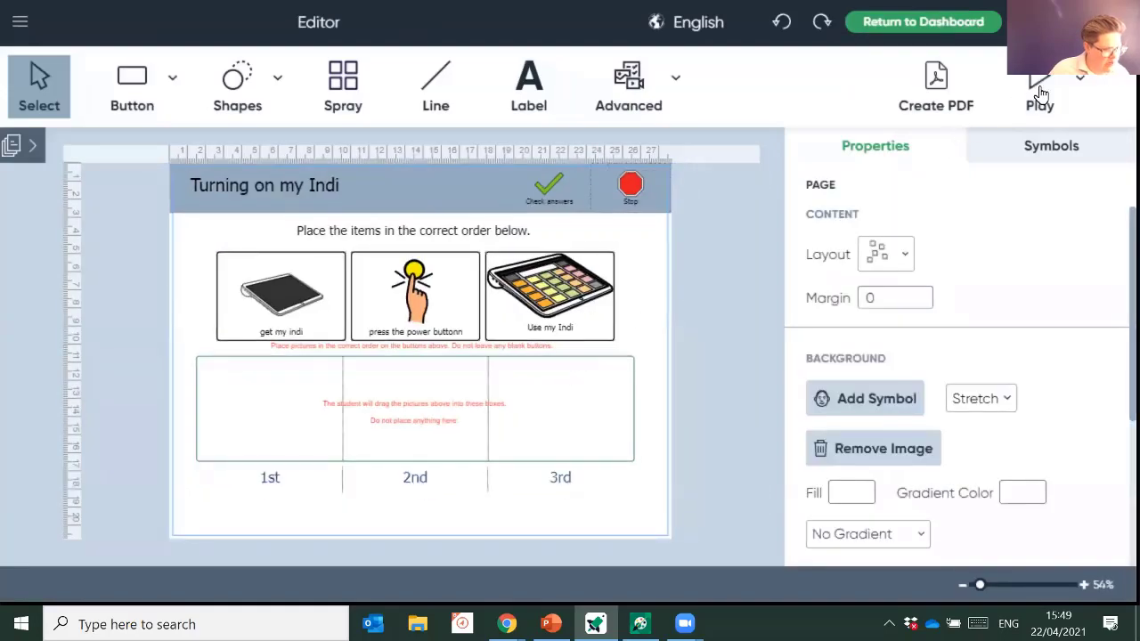
pyautogui.click(1040, 93)
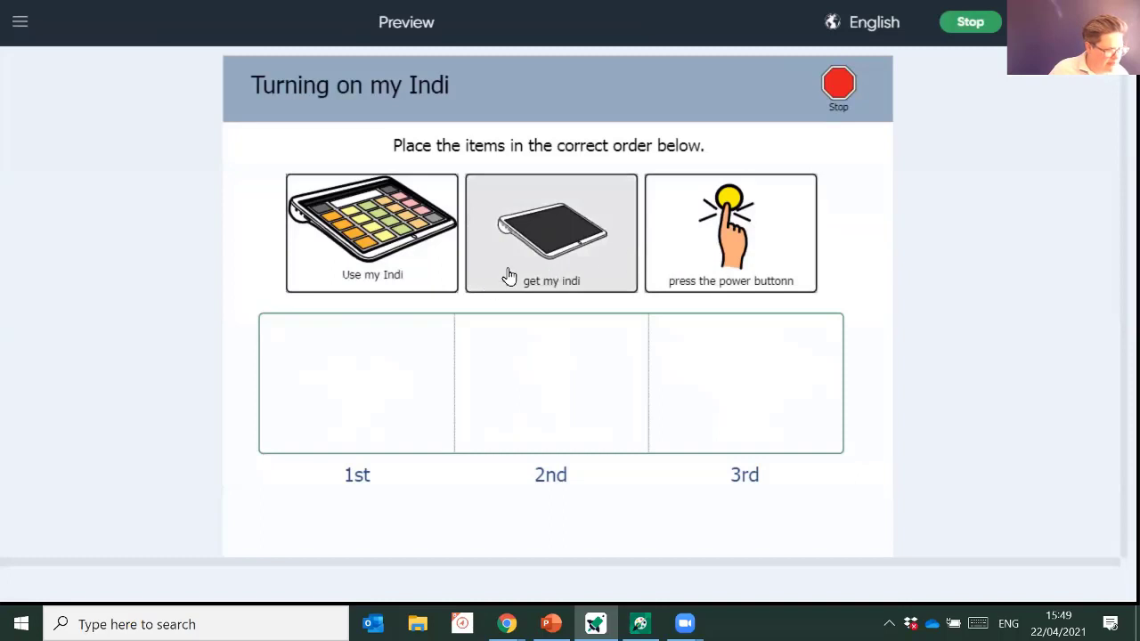
pyautogui.moveTo(454, 338); pyautogui.dragTo(534, 384)
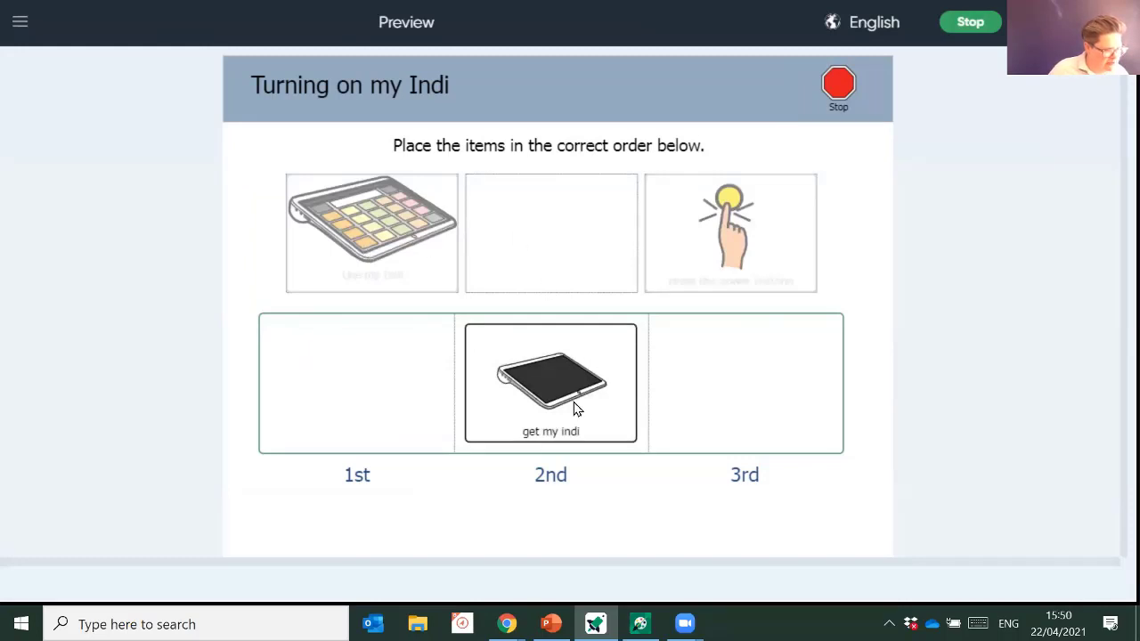
pyautogui.moveTo(575, 406); pyautogui.dragTo(372, 402)
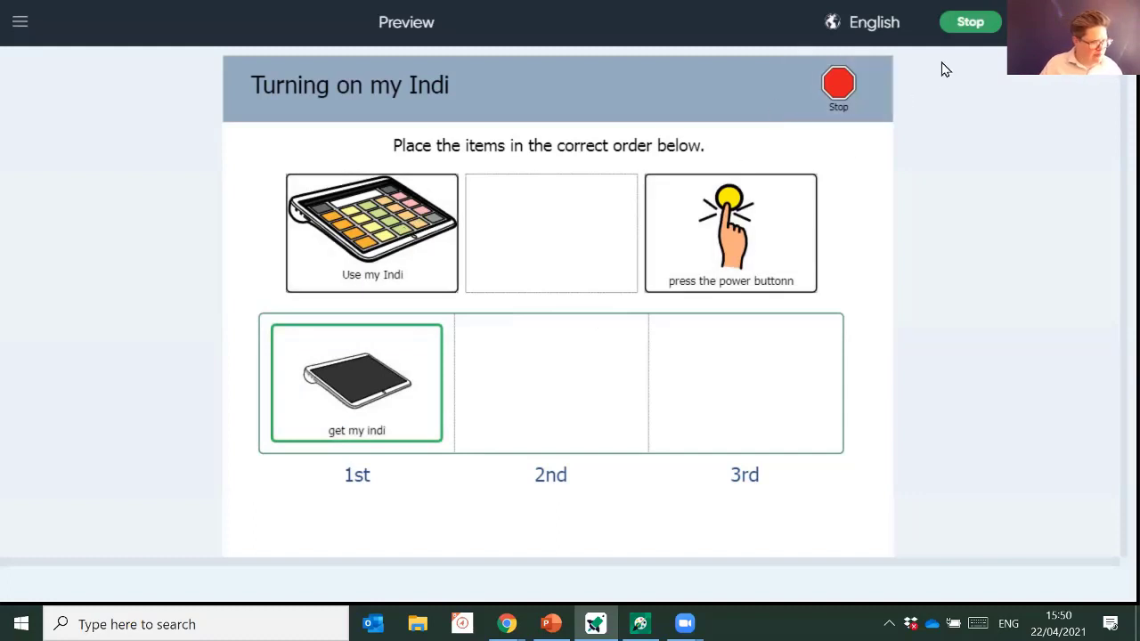
pyautogui.click(968, 27)
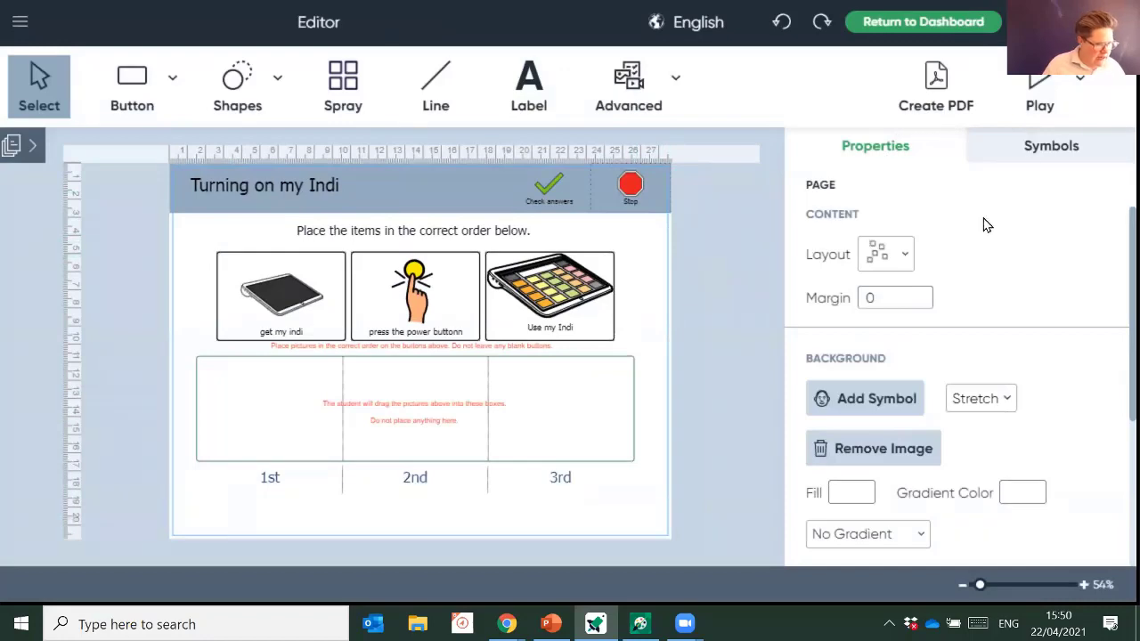
# - Go back to the Dashboard, saving the activity as 'turn on my Indi'
pyautogui.click(935, 21)
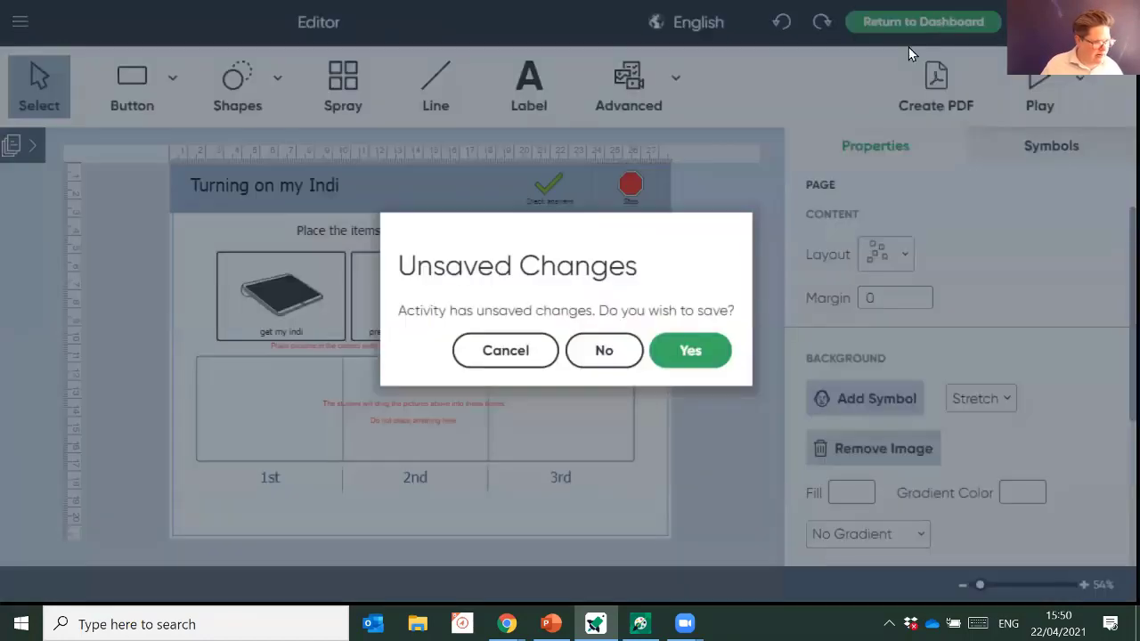
pyautogui.click(719, 358)
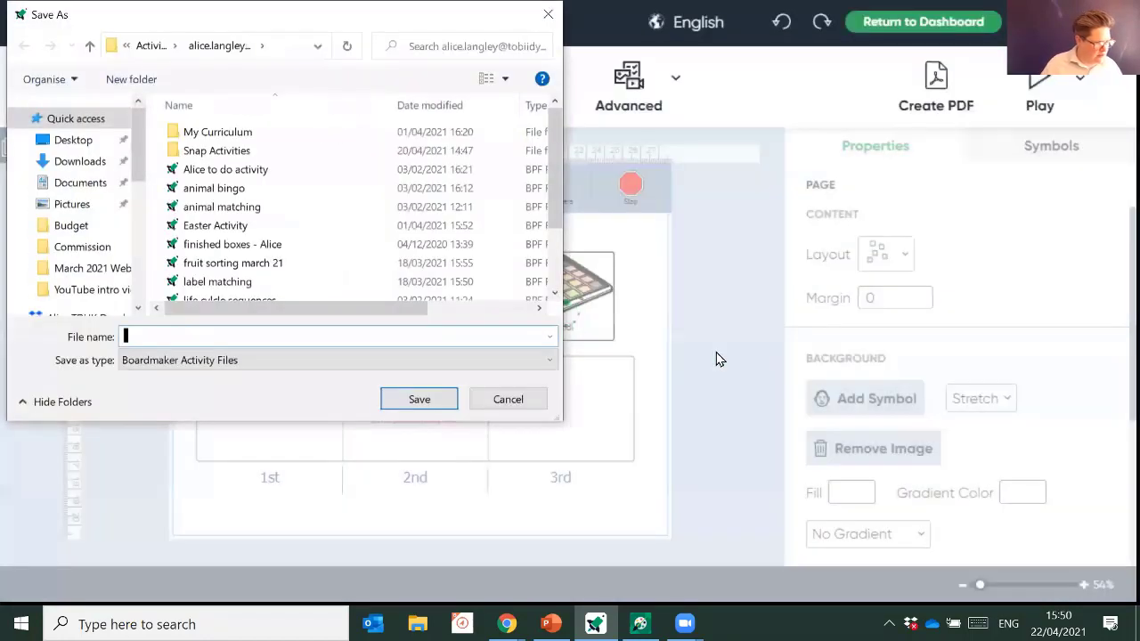
pyautogui.write('turn on my lindi')
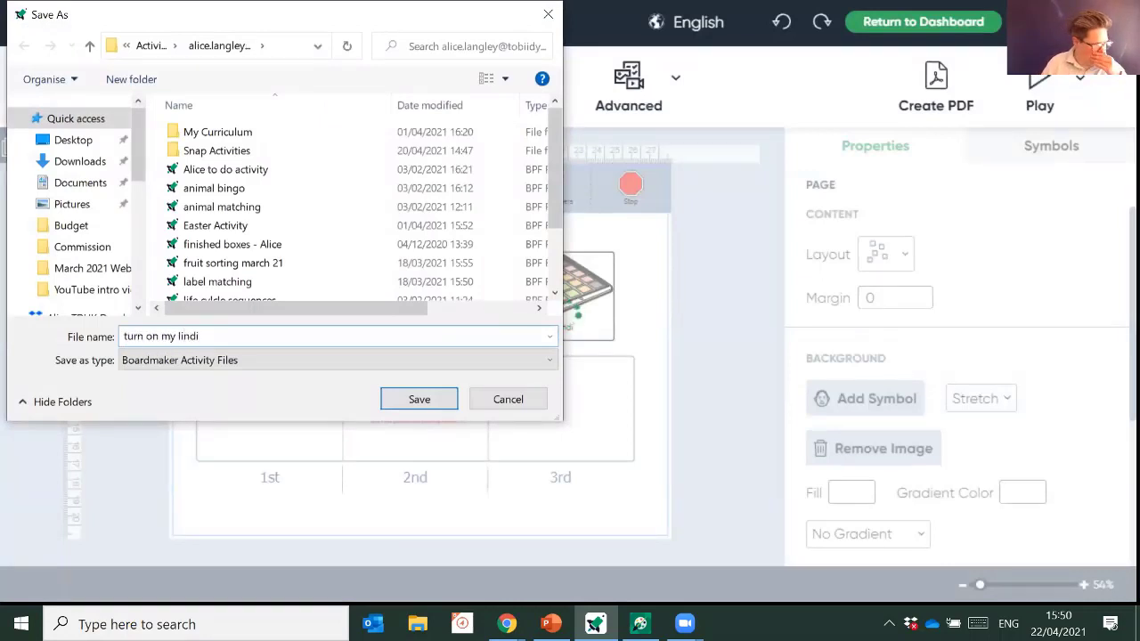
pyautogui.press('BackSpace')
pyautogui.press('BackSpace')
pyautogui.press('BackSpace')
pyautogui.press('BackSpace')
pyautogui.press('BackSpace')
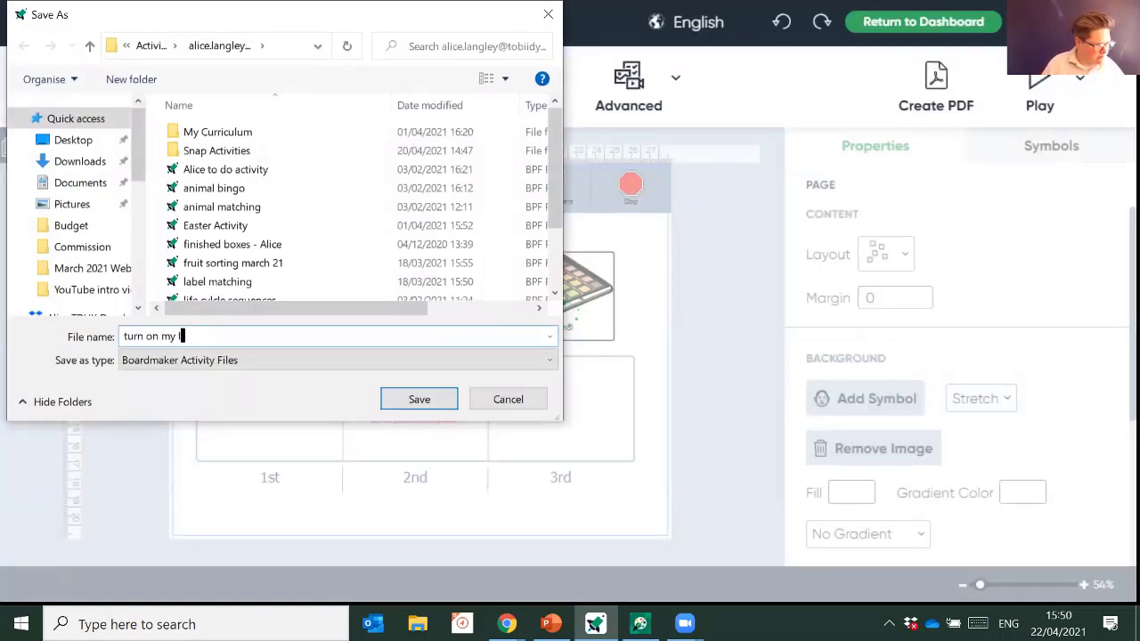
pyautogui.write('ln')
pyautogui.write('di')
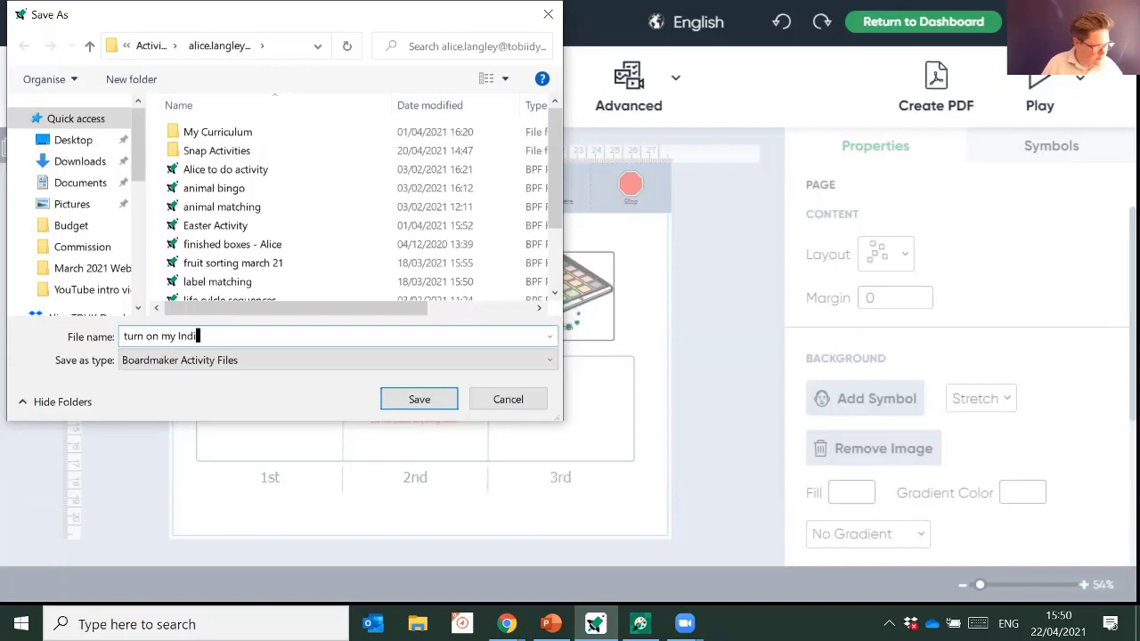
pyautogui.press('Return')
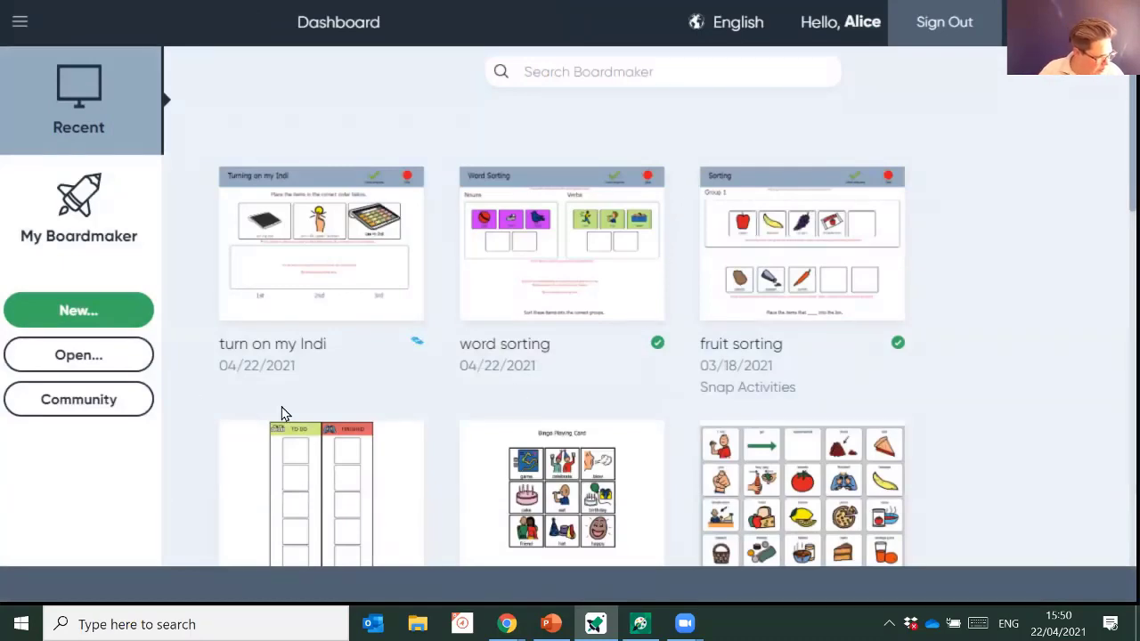
# - Create a new Interactive activity from the Graphic Organizers 'List - 6 Details' template
pyautogui.click(99, 327)
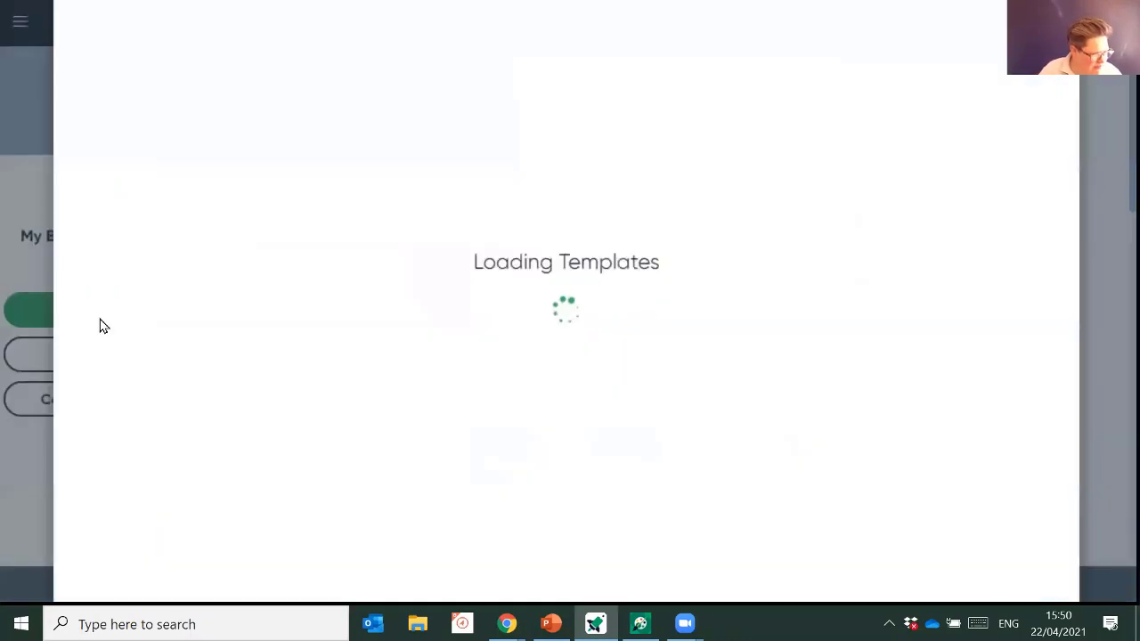
pyautogui.click(132, 246)
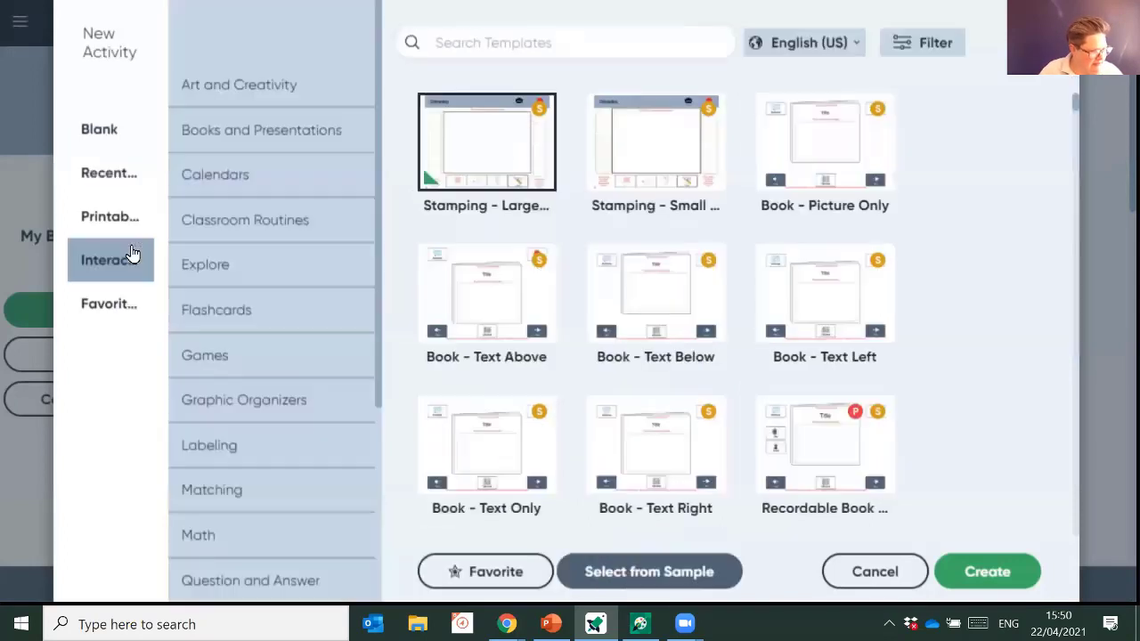
pyautogui.click(298, 412)
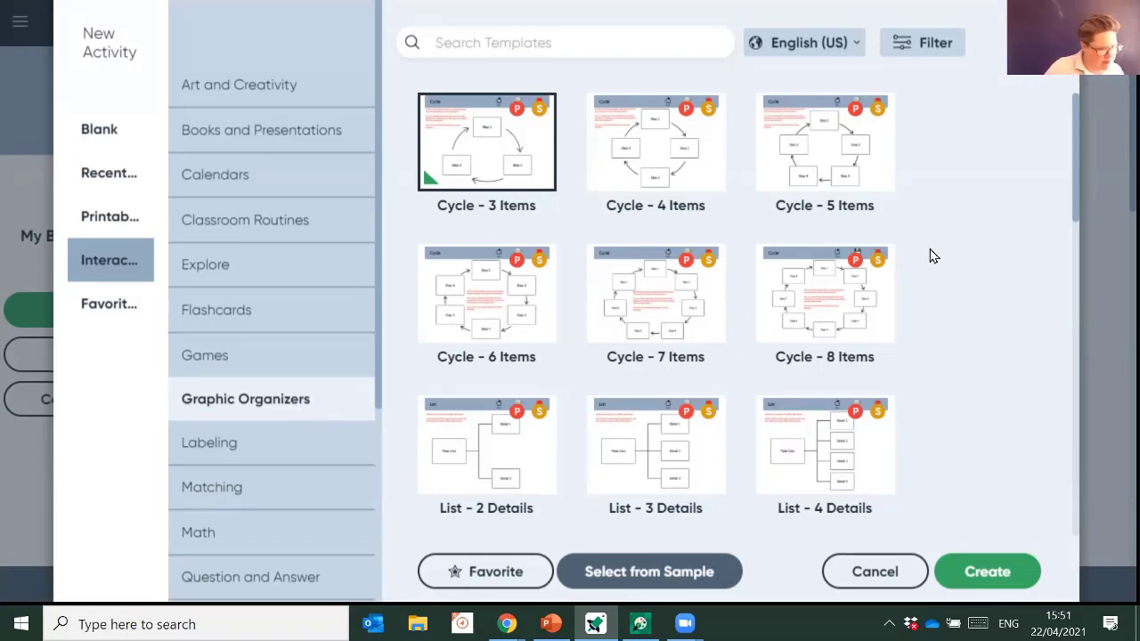
pyautogui.scroll(-2, 930, 256)
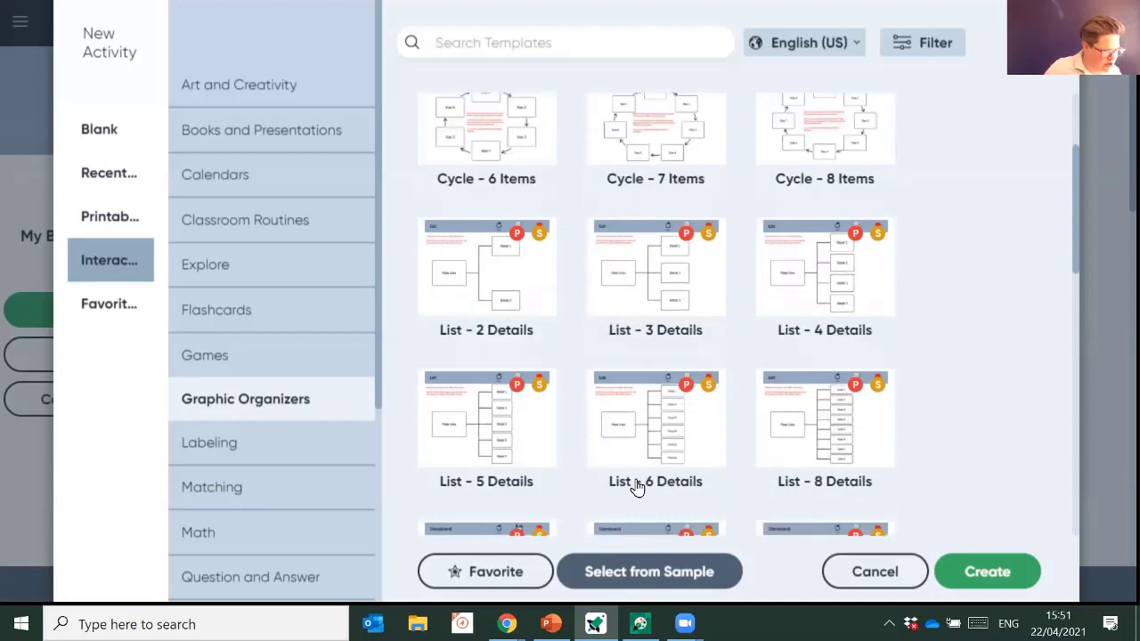
pyautogui.click(654, 422)
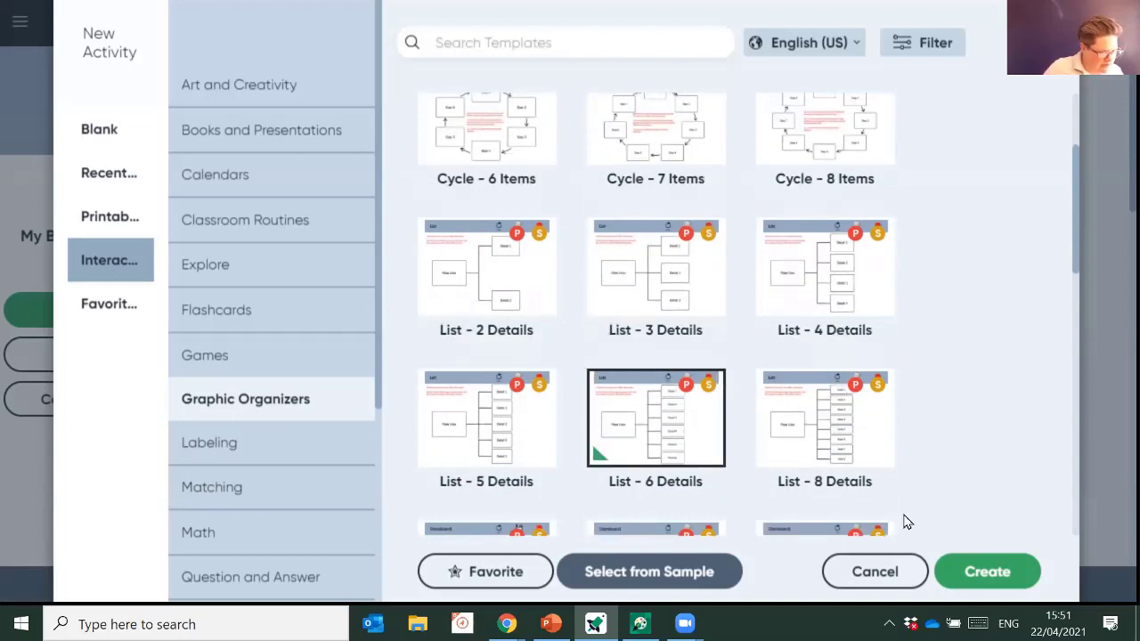
pyautogui.click(990, 587)
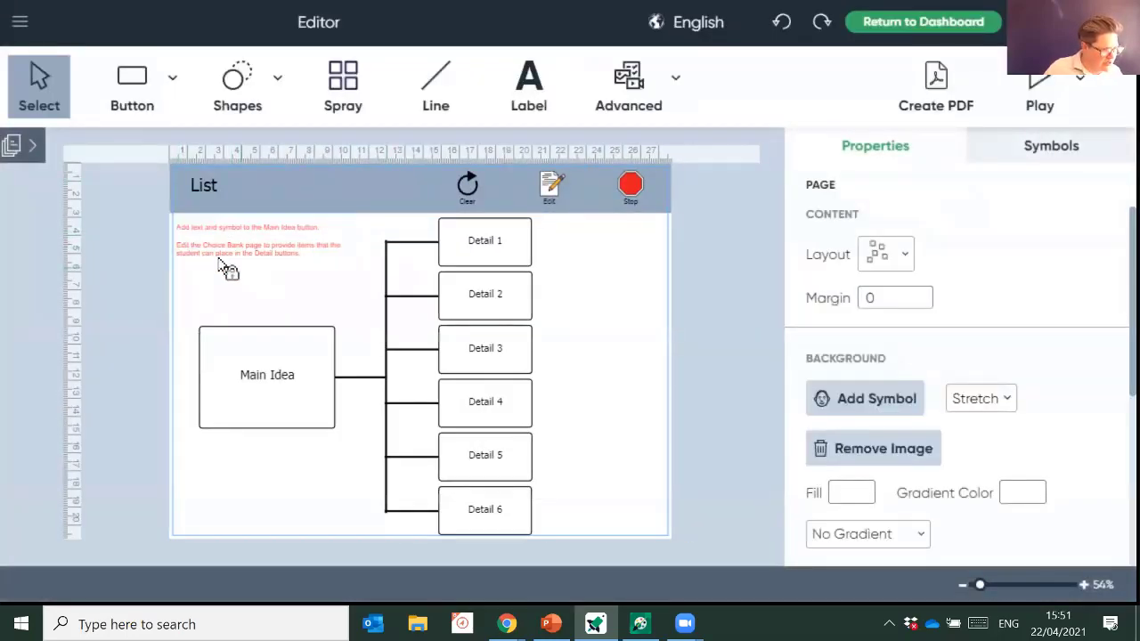
# - Change the Main Idea box's label to 'AAC Assessment'
pyautogui.click(32, 147)
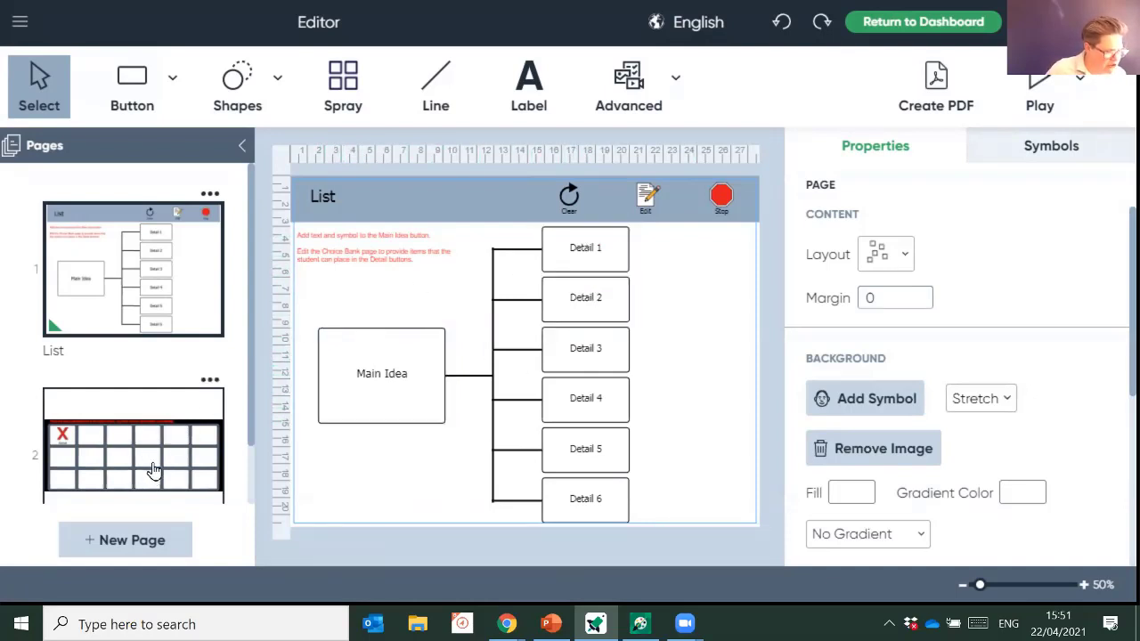
pyautogui.click(396, 378)
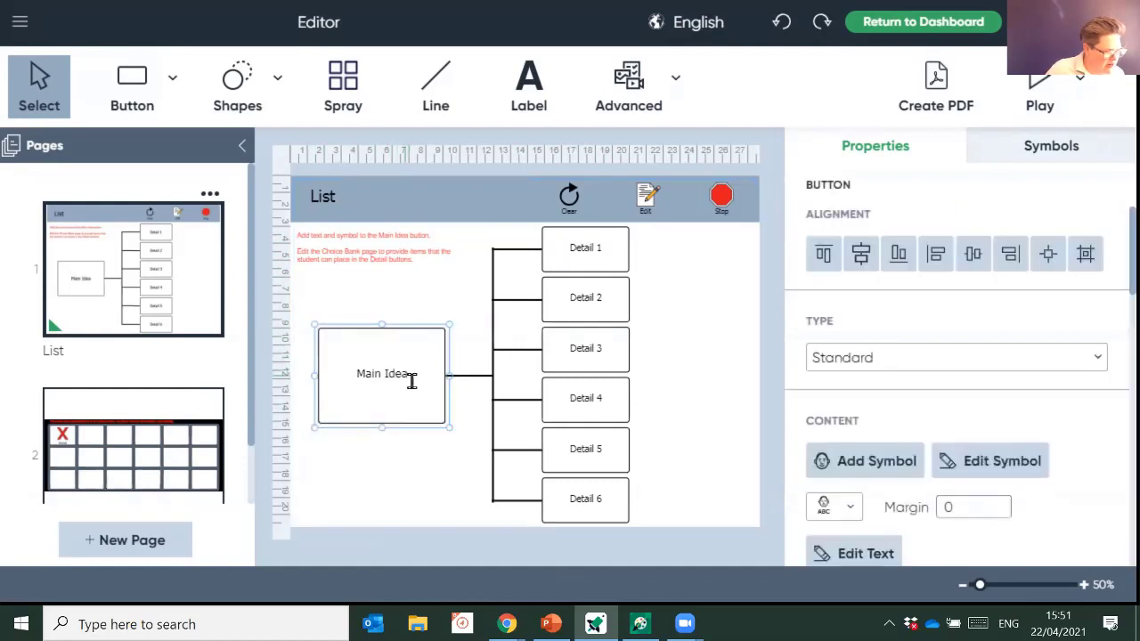
pyautogui.moveTo(410, 379); pyautogui.dragTo(331, 381)
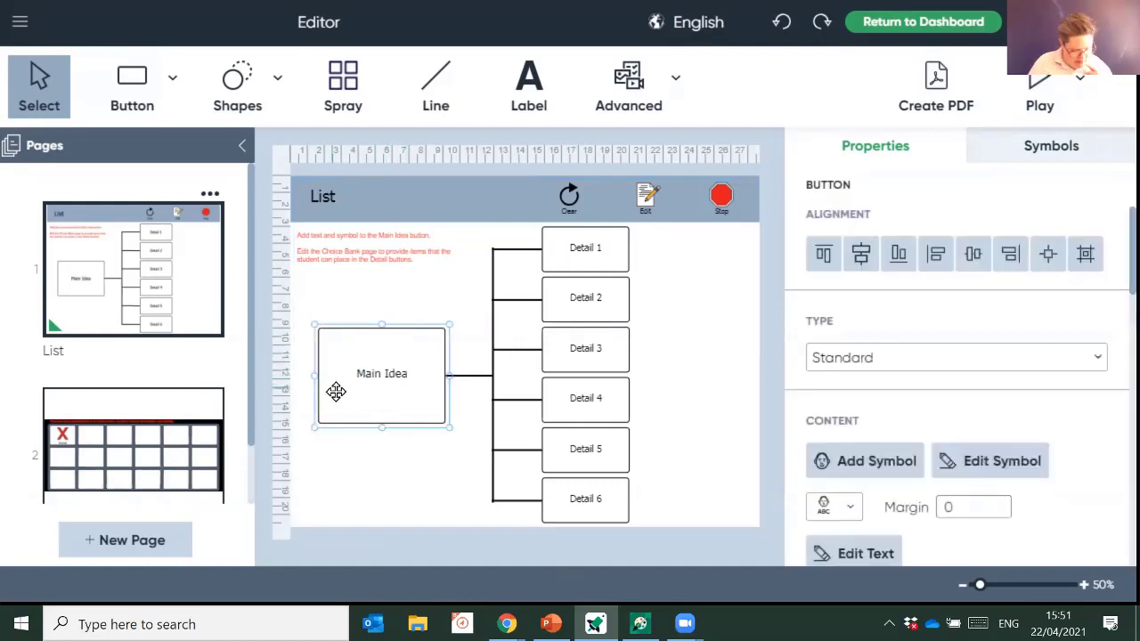
pyautogui.click(382, 374)
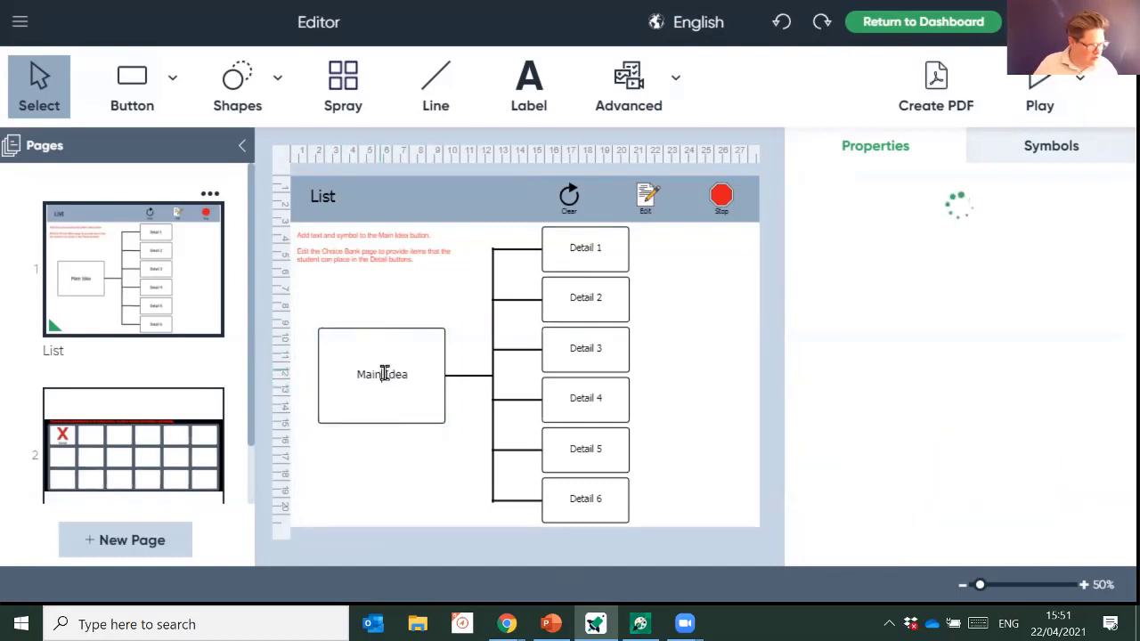
pyautogui.press('Delete')
pyautogui.press('Delete')
pyautogui.press('Delete')
pyautogui.press('Delete')
pyautogui.press('Delete')
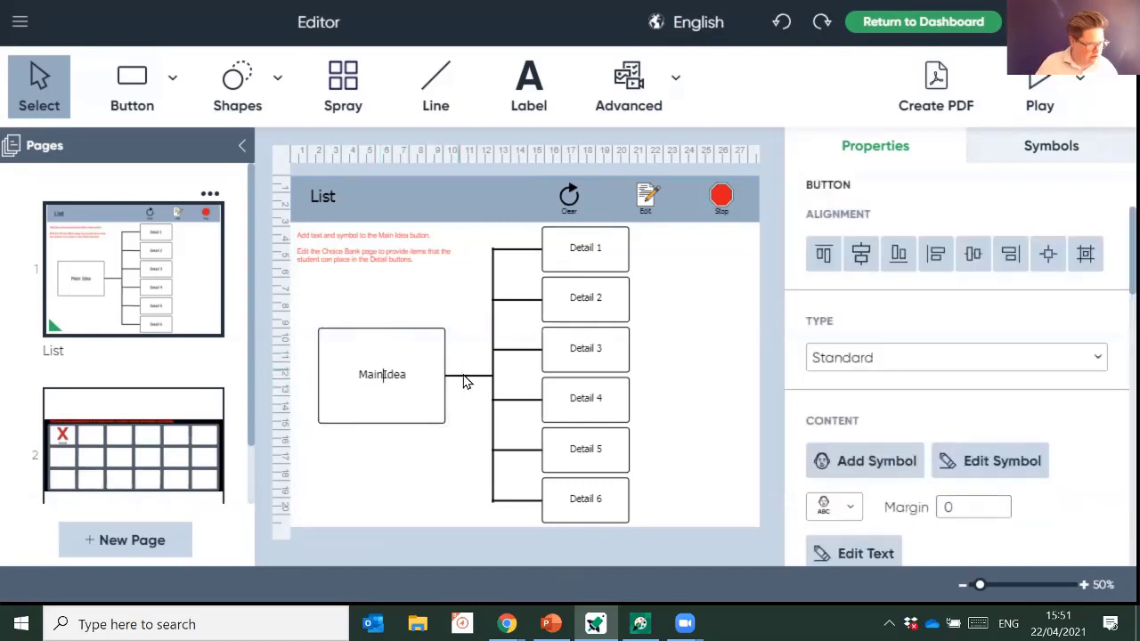
pyautogui.press('BackSpace')
pyautogui.press('BackSpace')
pyautogui.press('BackSpace')
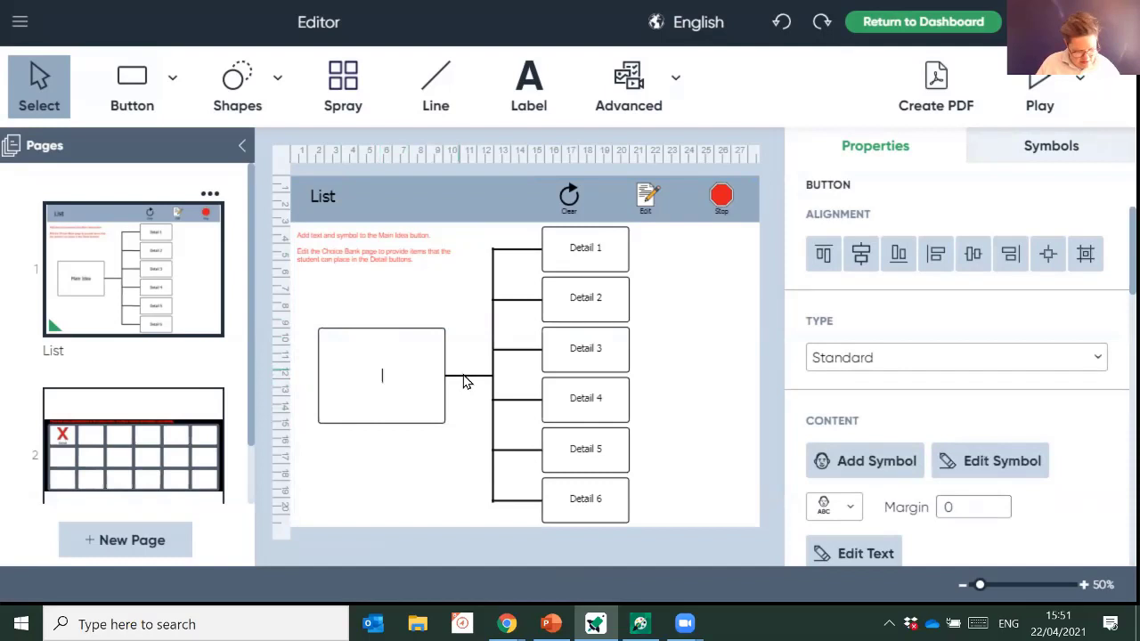
pyautogui.write('AAC As')
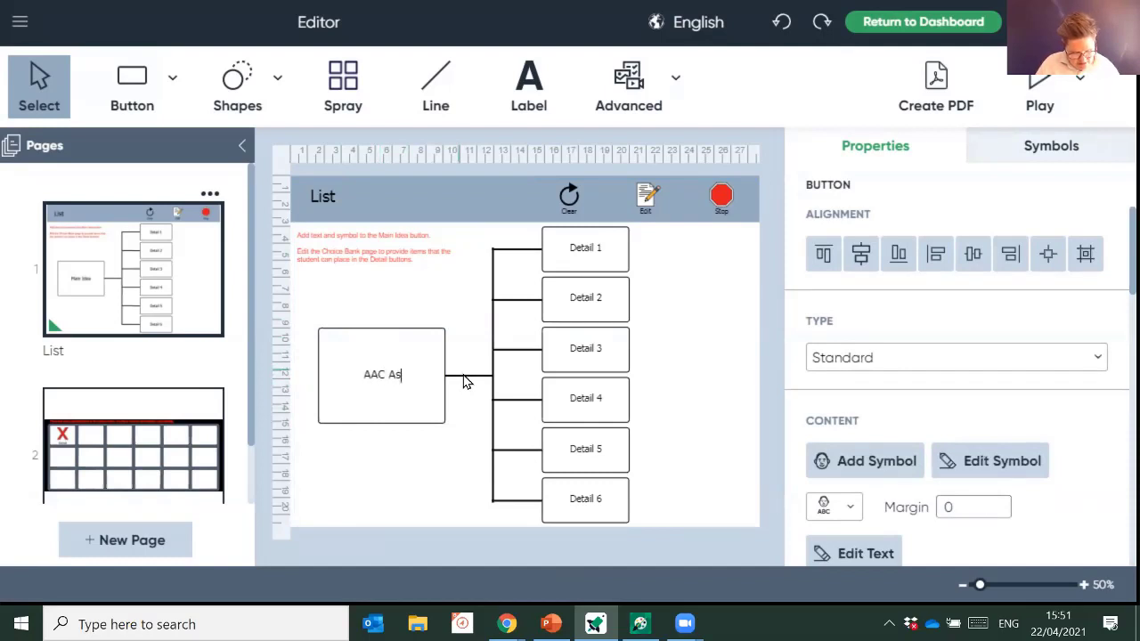
pyautogui.write('sessment')
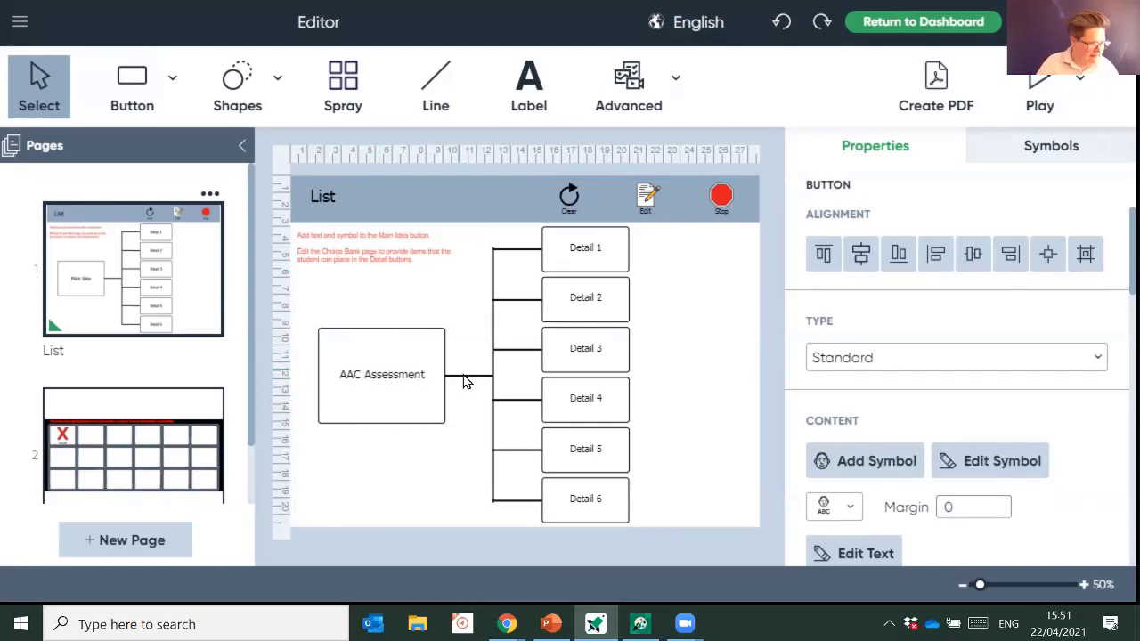
pyautogui.press('Return')
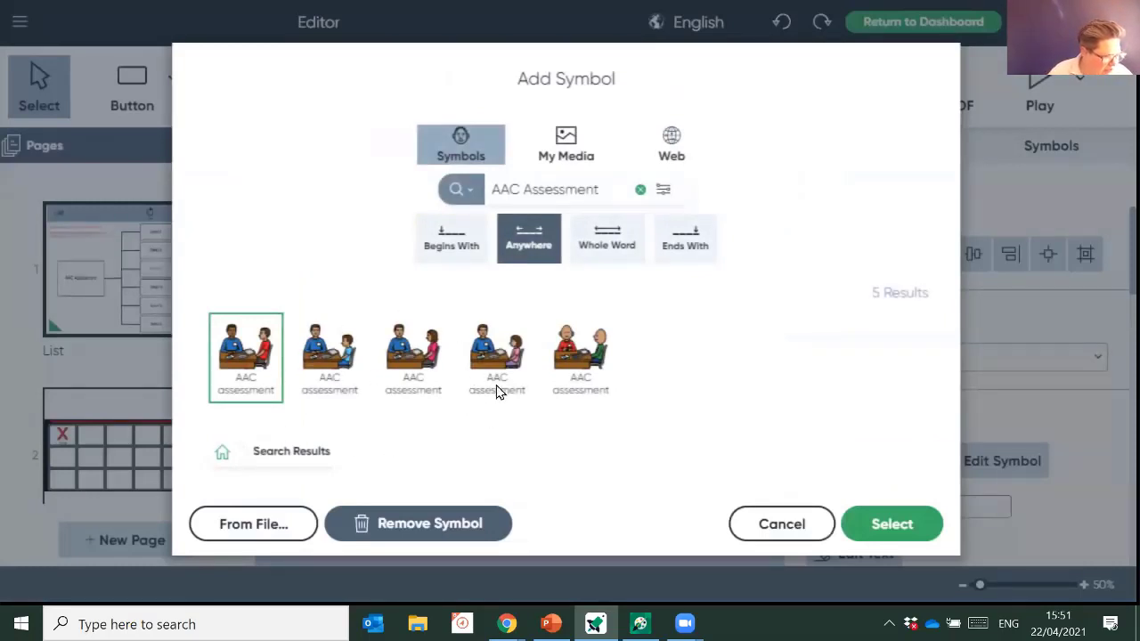
# - Give the box the AAC assessment symbol of two people at a desk
pyautogui.click(594, 372)
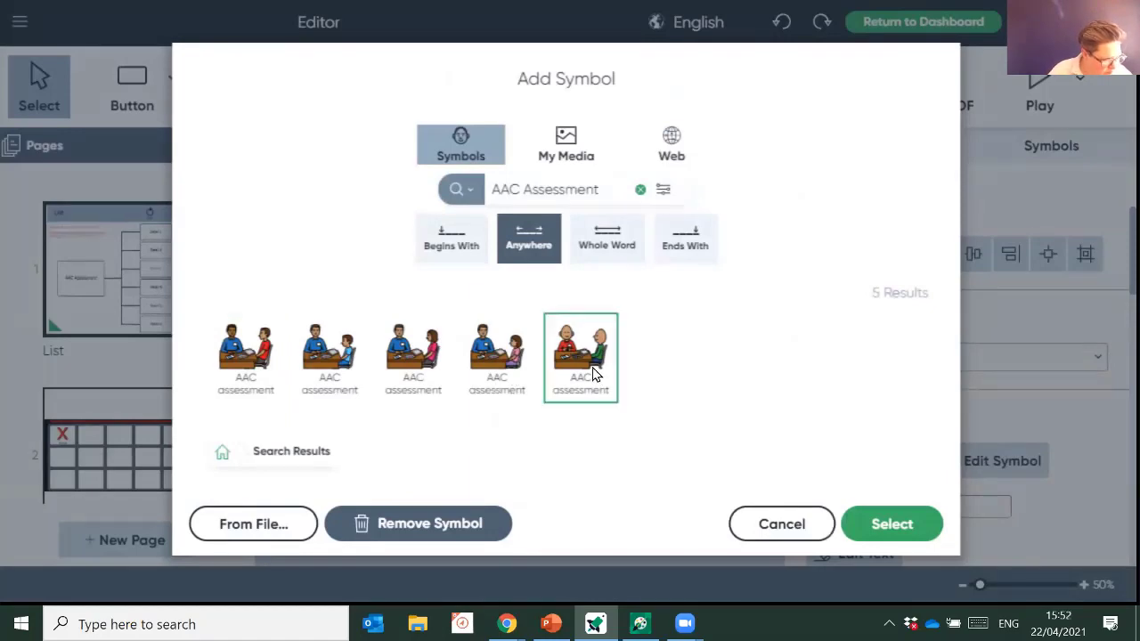
pyautogui.click(316, 347)
pyautogui.click(892, 525)
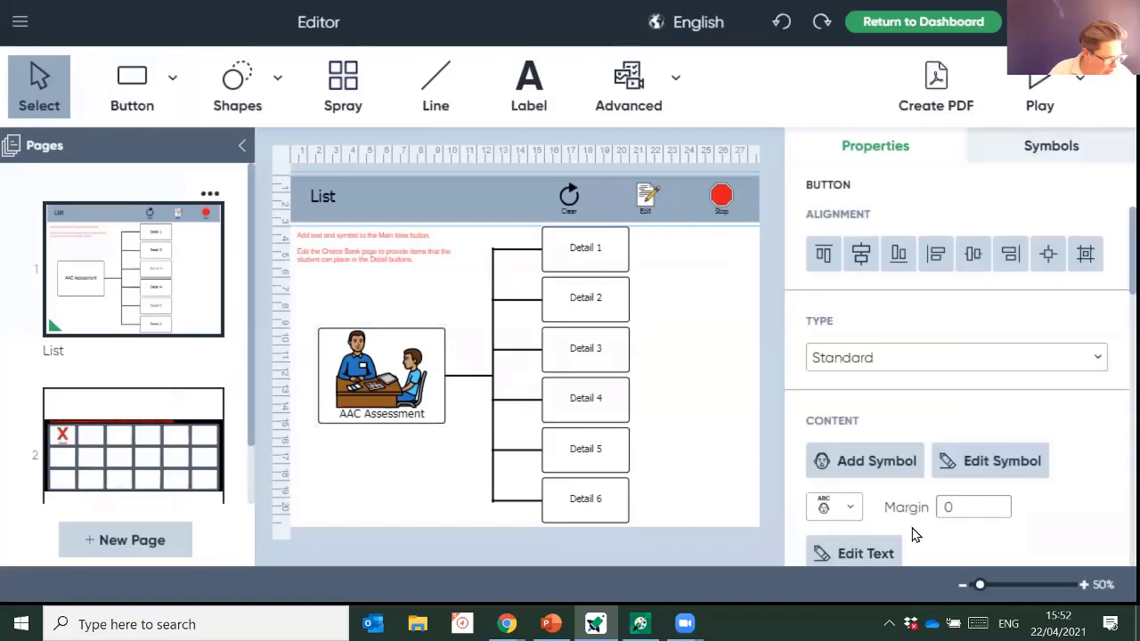
# - On page 2's choice grid, give the second button a text label with no symbol
pyautogui.click(131, 461)
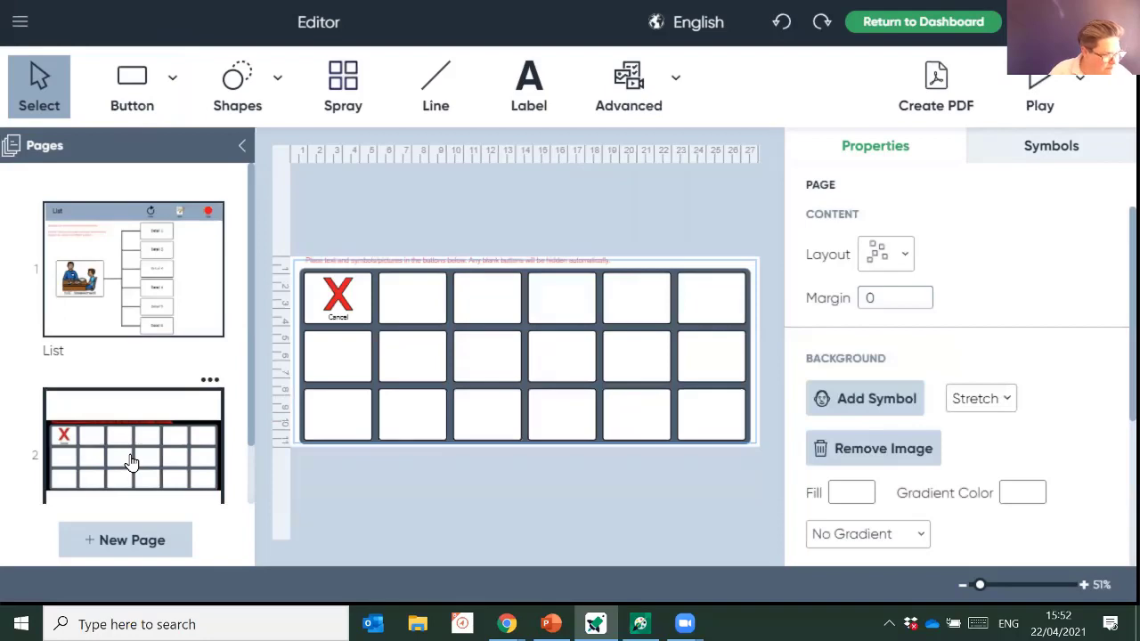
pyautogui.click(412, 318)
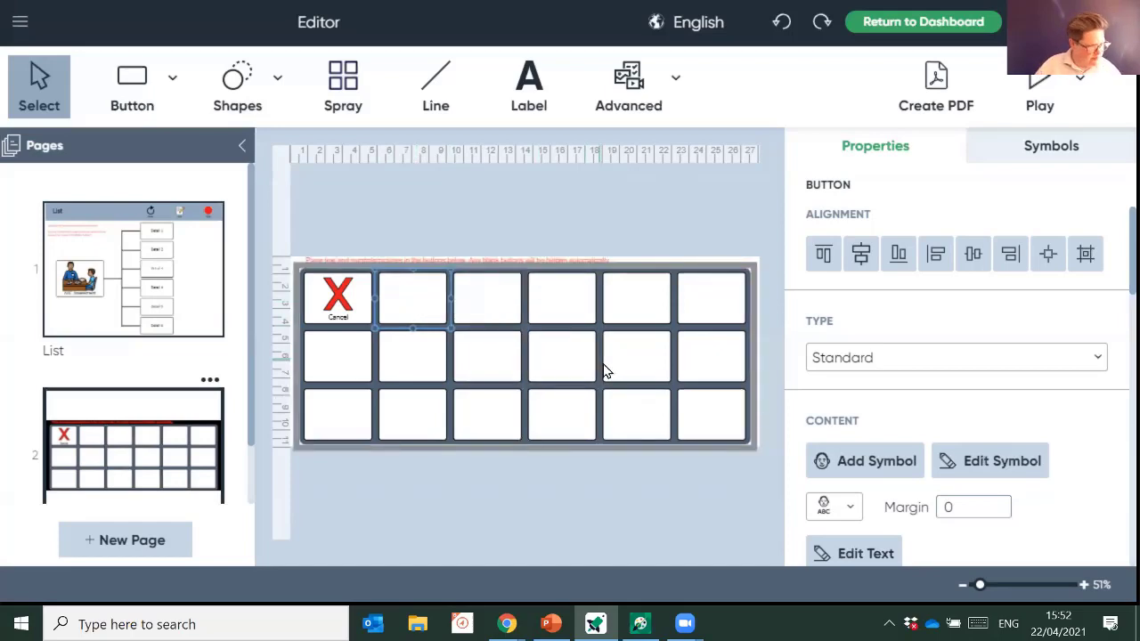
pyautogui.doubleClick(409, 293)
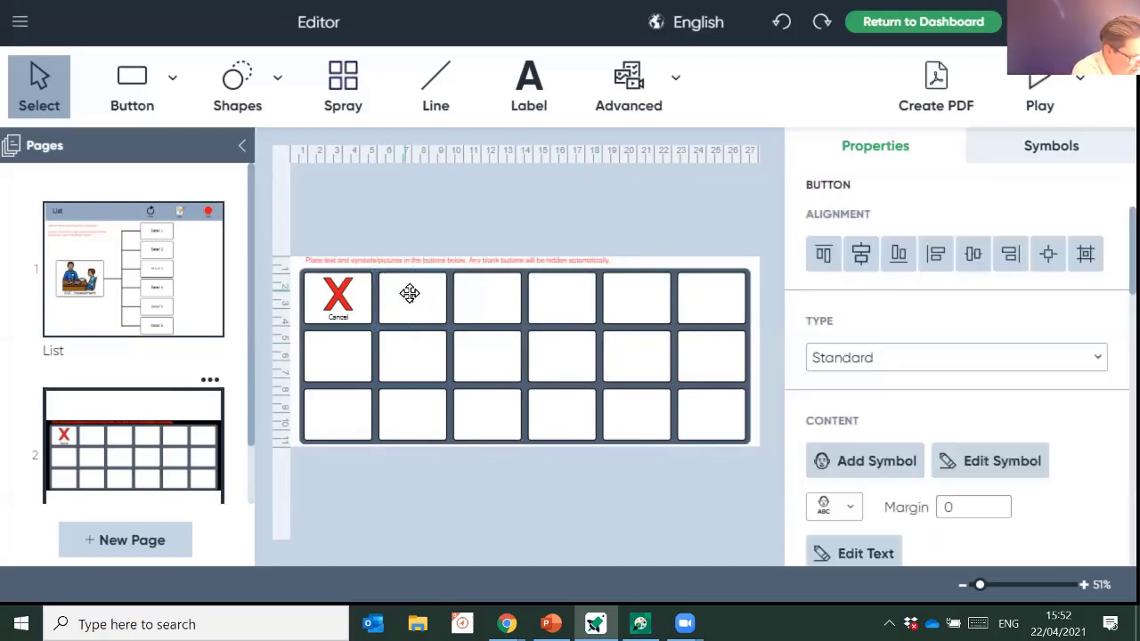
pyautogui.write('Science')
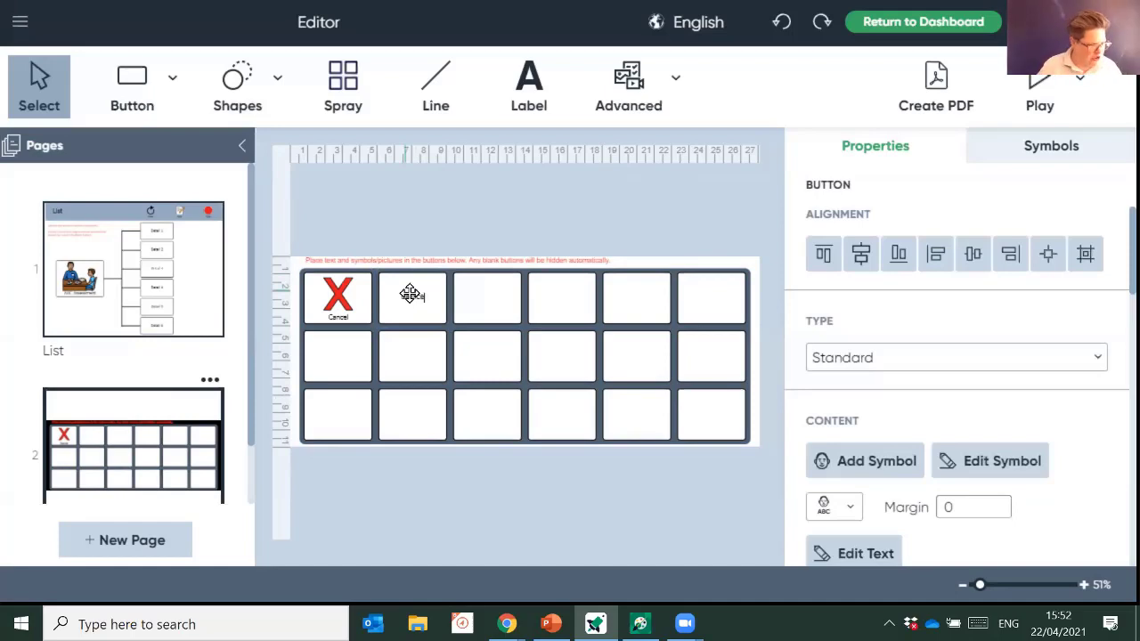
pyautogui.press('Return')
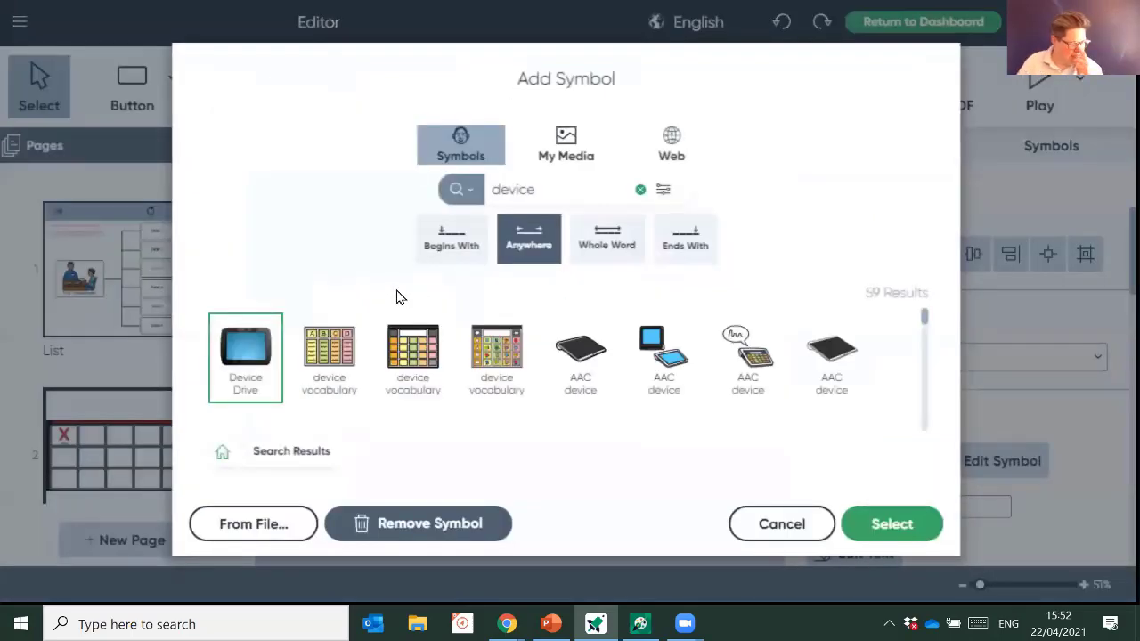
pyautogui.click(782, 524)
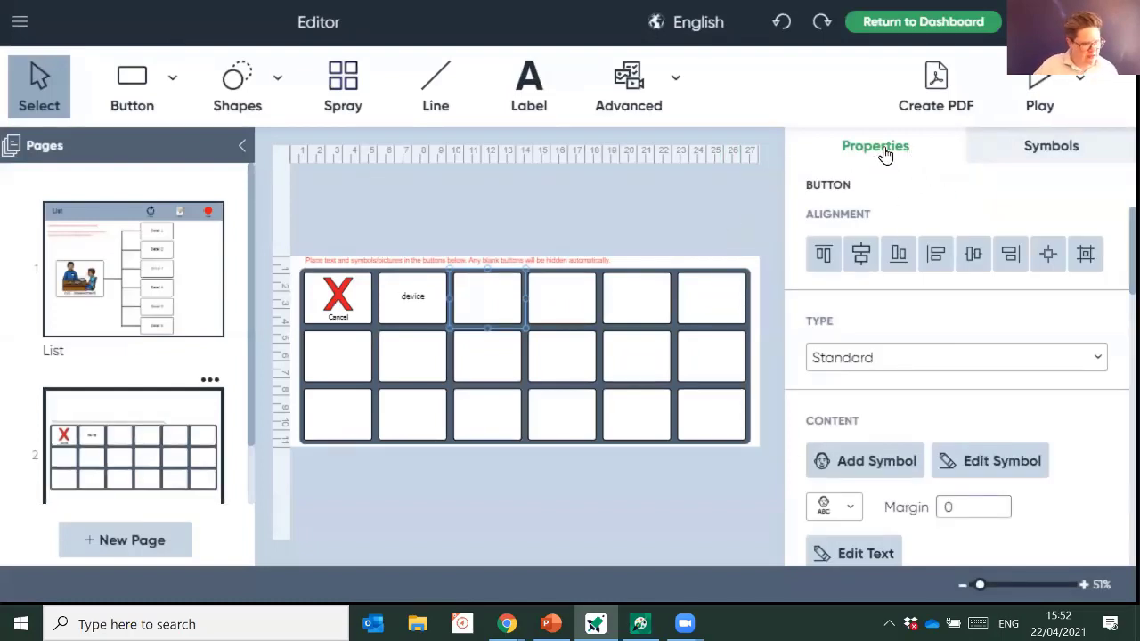
# - From the Therapeutic Care AAC symbols, put access and Ask me a yes/no question into cells two and three
pyautogui.click(1051, 152)
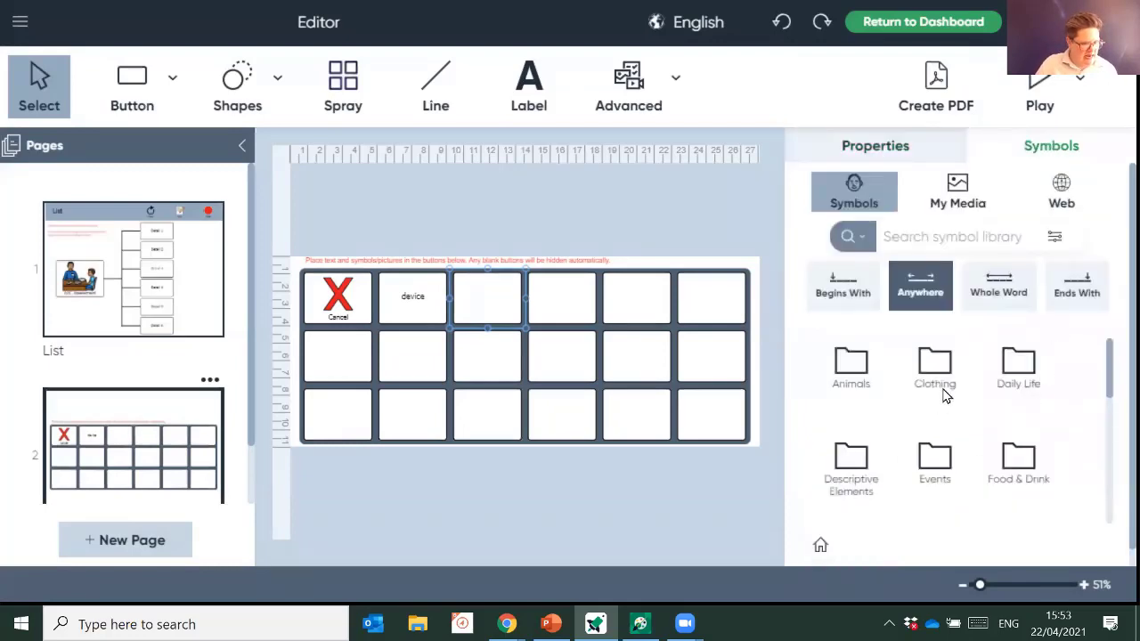
pyautogui.scroll(-1, 941, 378)
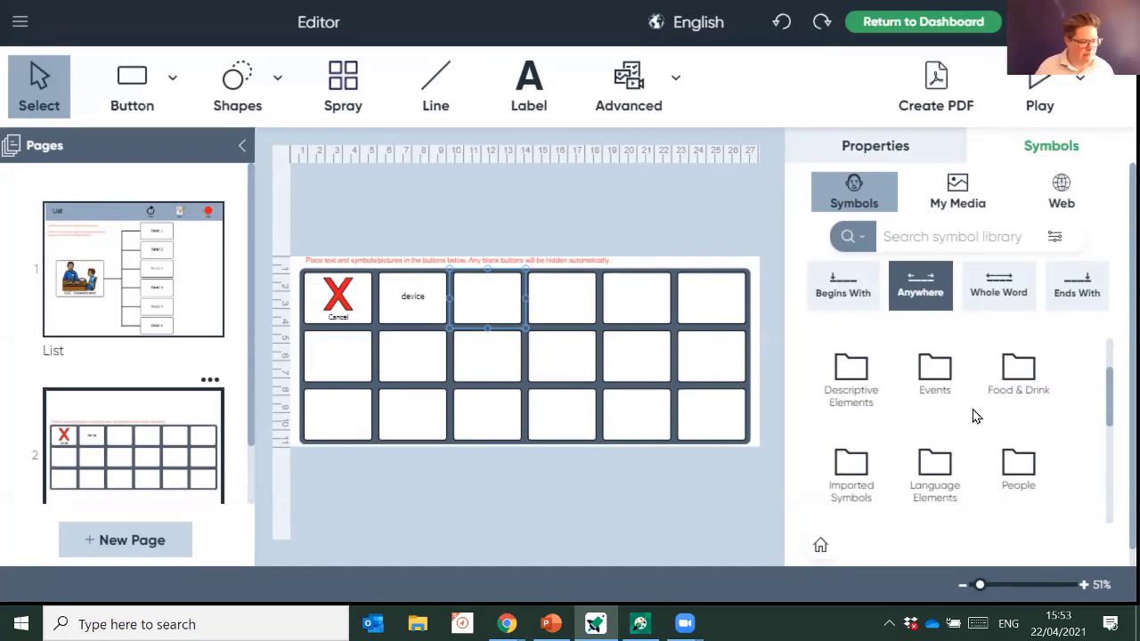
pyautogui.scroll(-4, 944, 417)
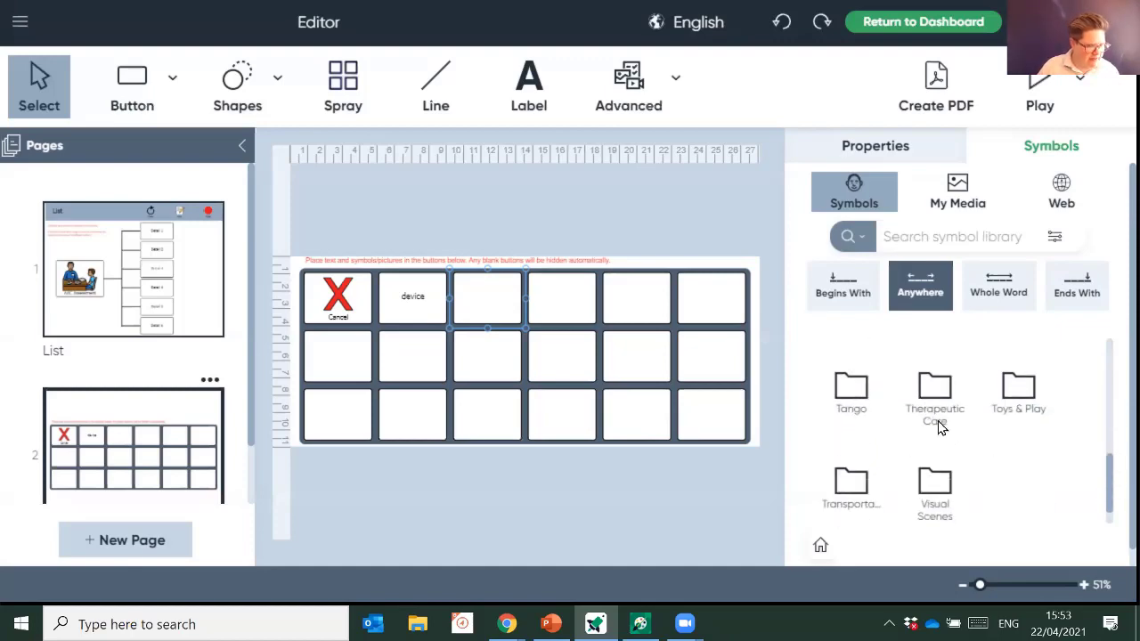
pyautogui.click(936, 420)
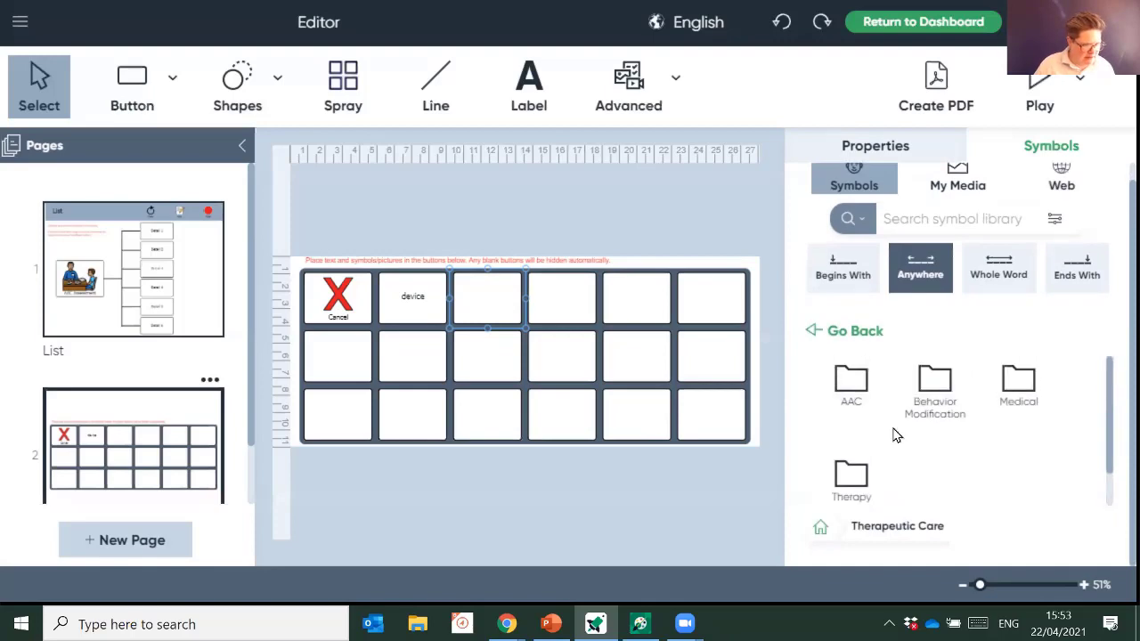
pyautogui.click(853, 391)
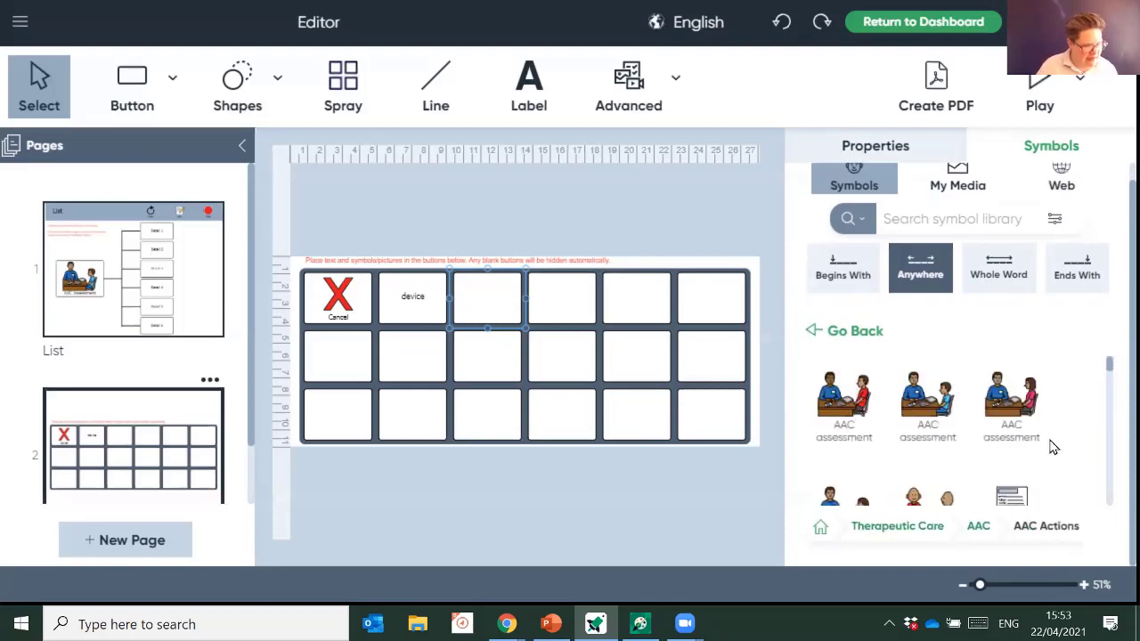
pyautogui.scroll(-2, 1053, 447)
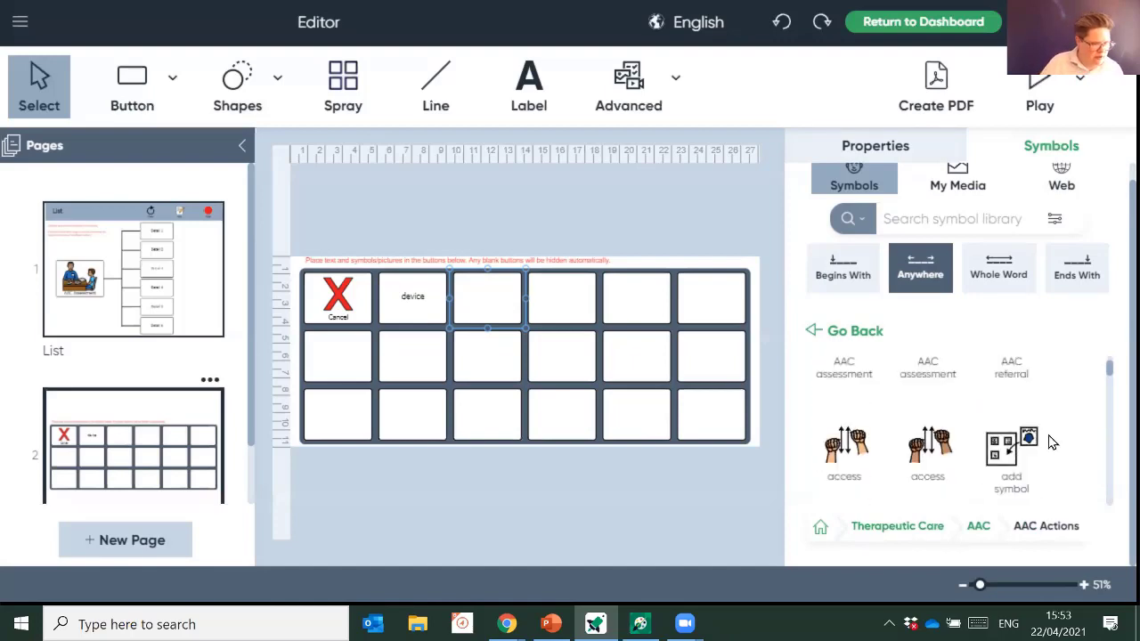
pyautogui.scroll(-2, 1047, 432)
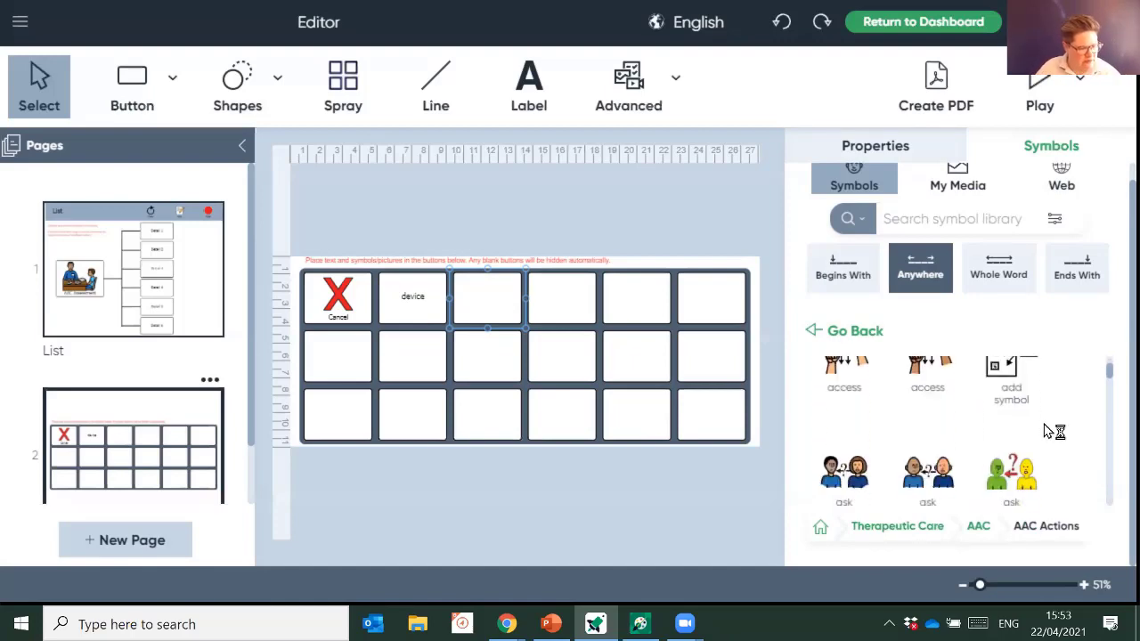
pyautogui.scroll(-2, 1047, 431)
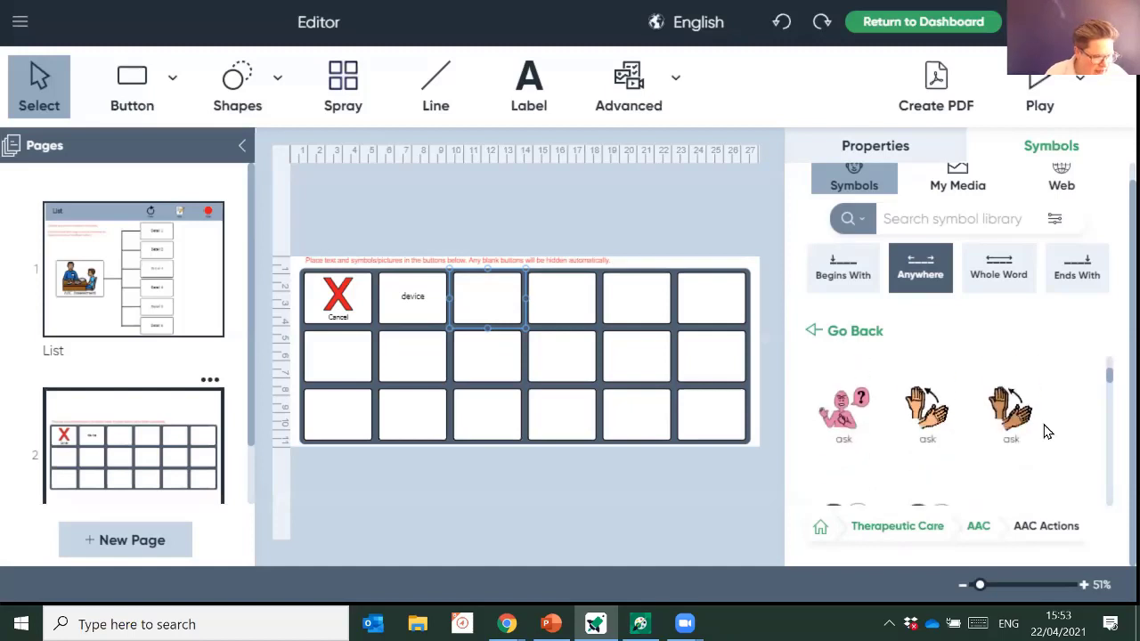
pyautogui.scroll(-2, 1047, 431)
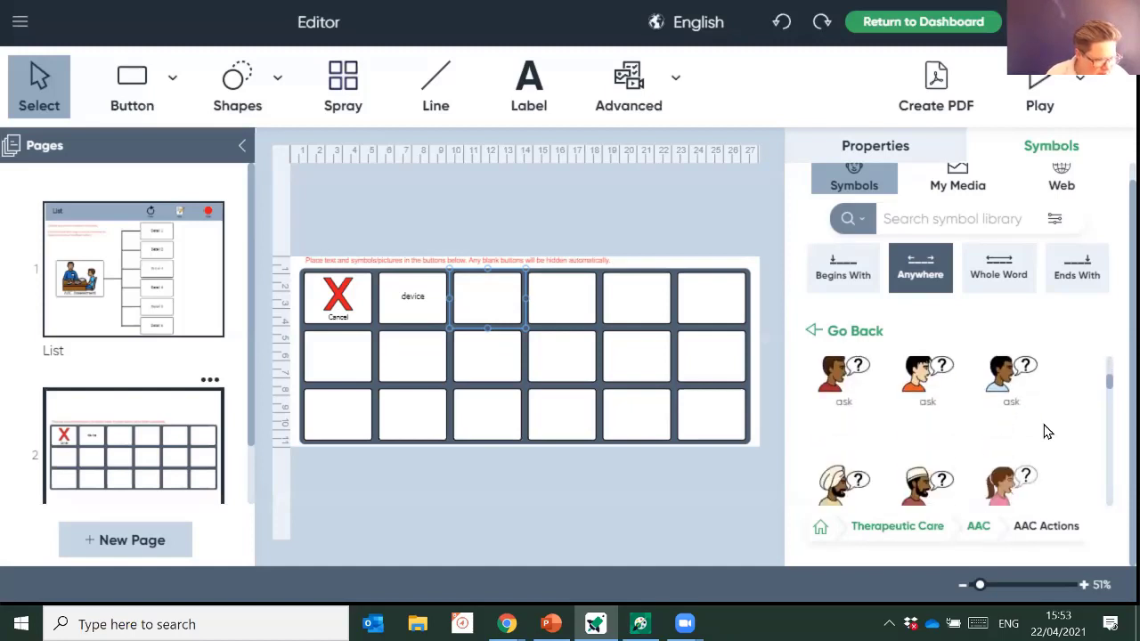
pyautogui.scroll(-3, 1047, 432)
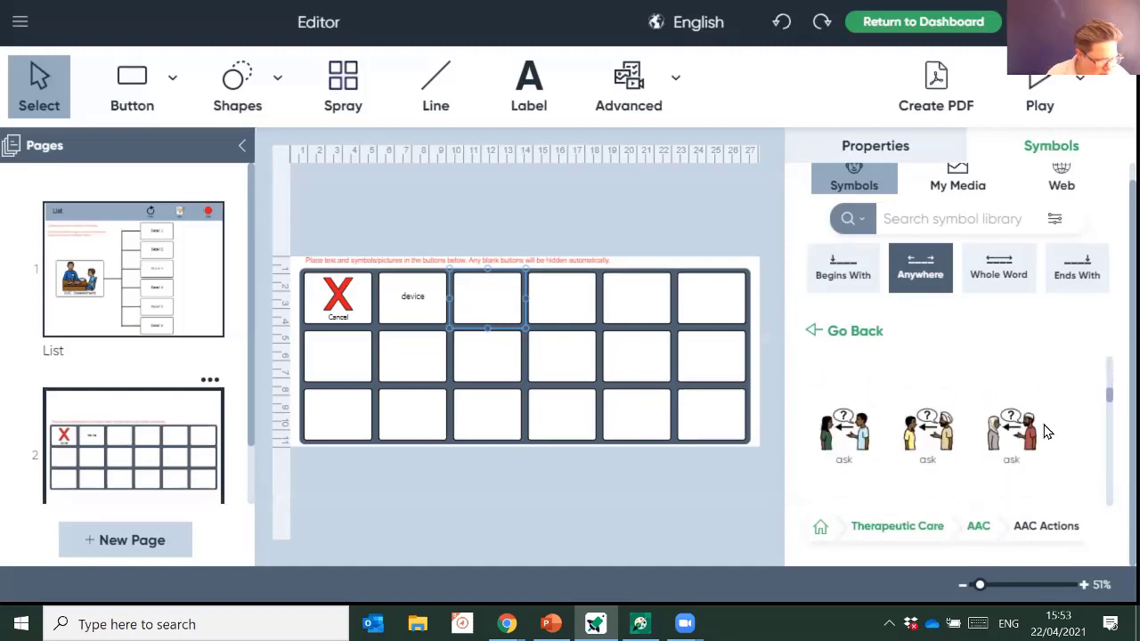
pyautogui.scroll(-2, 1046, 431)
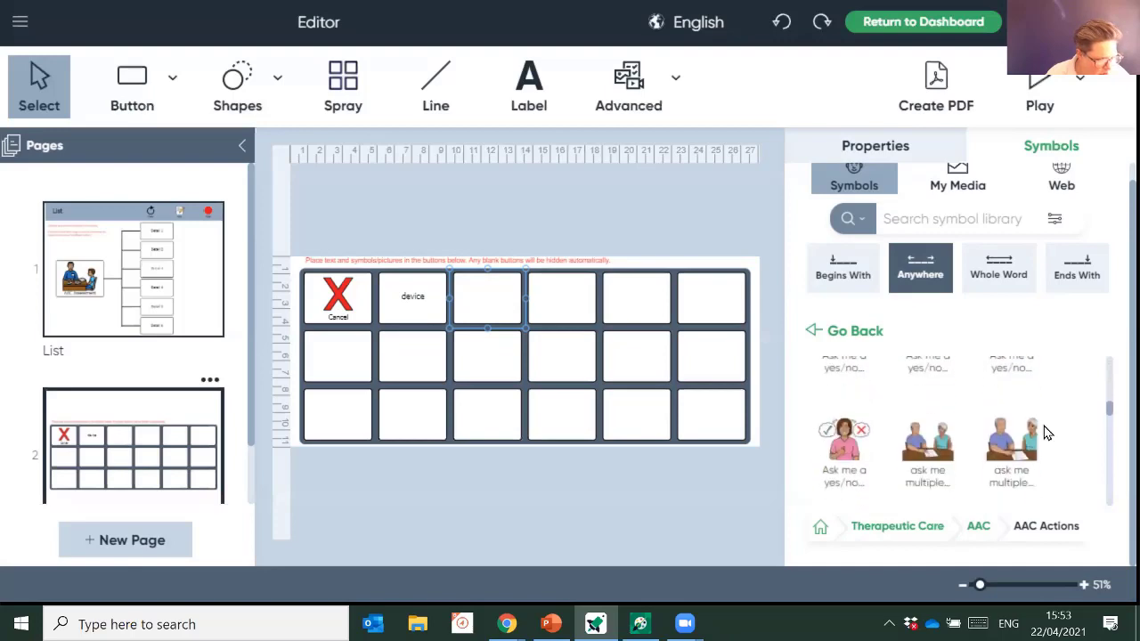
pyautogui.scroll(-3, 1047, 434)
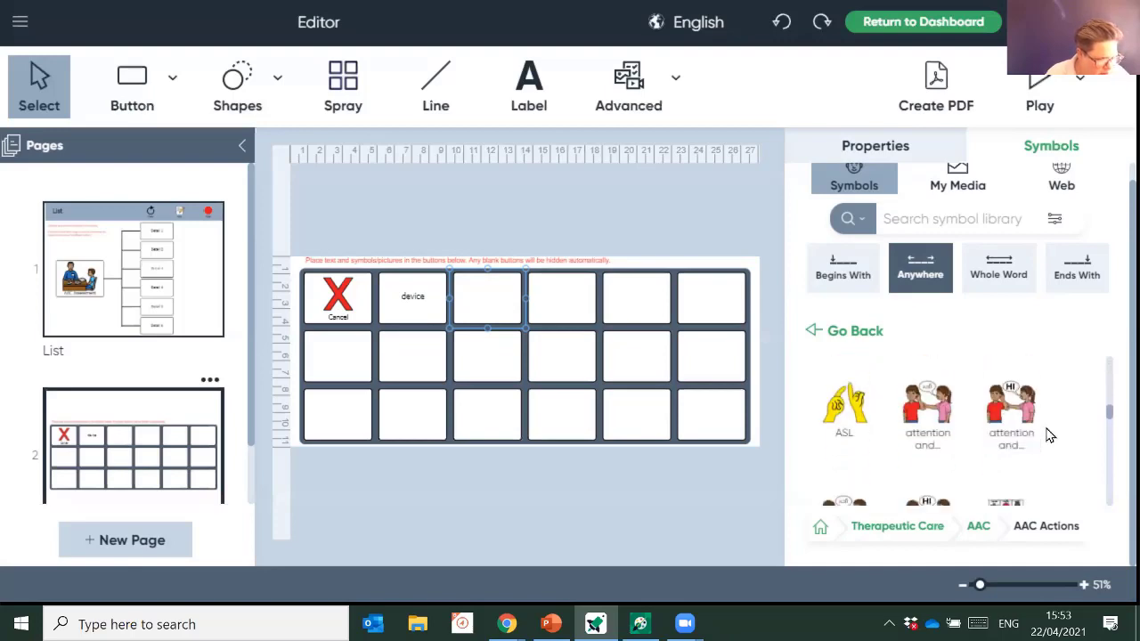
pyautogui.scroll(10, 1047, 436)
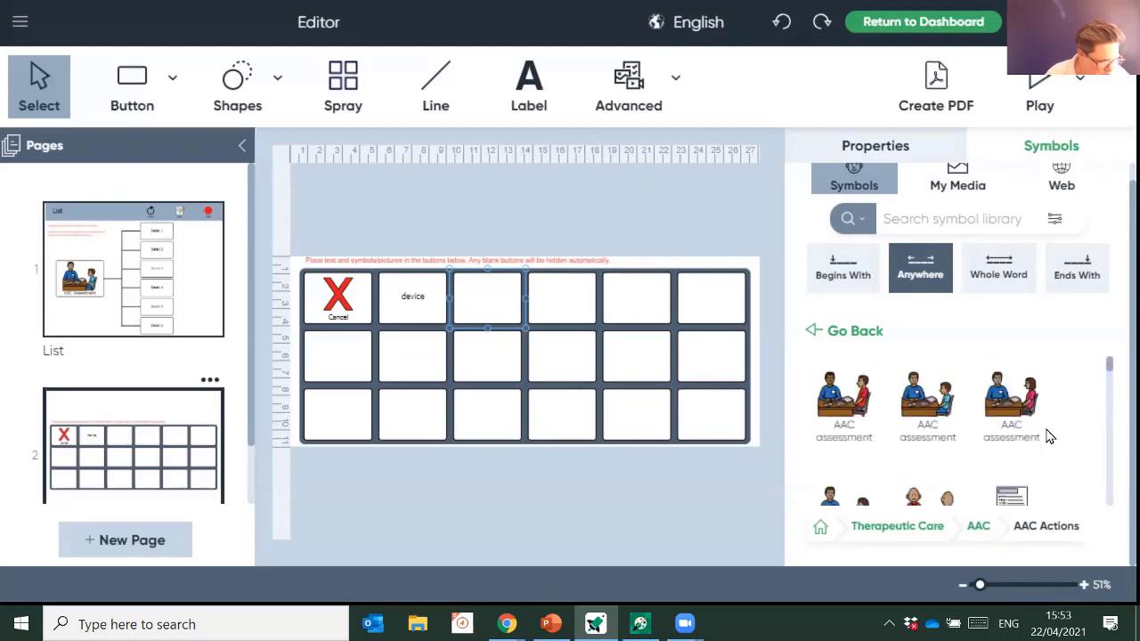
pyautogui.scroll(-1, 1062, 429)
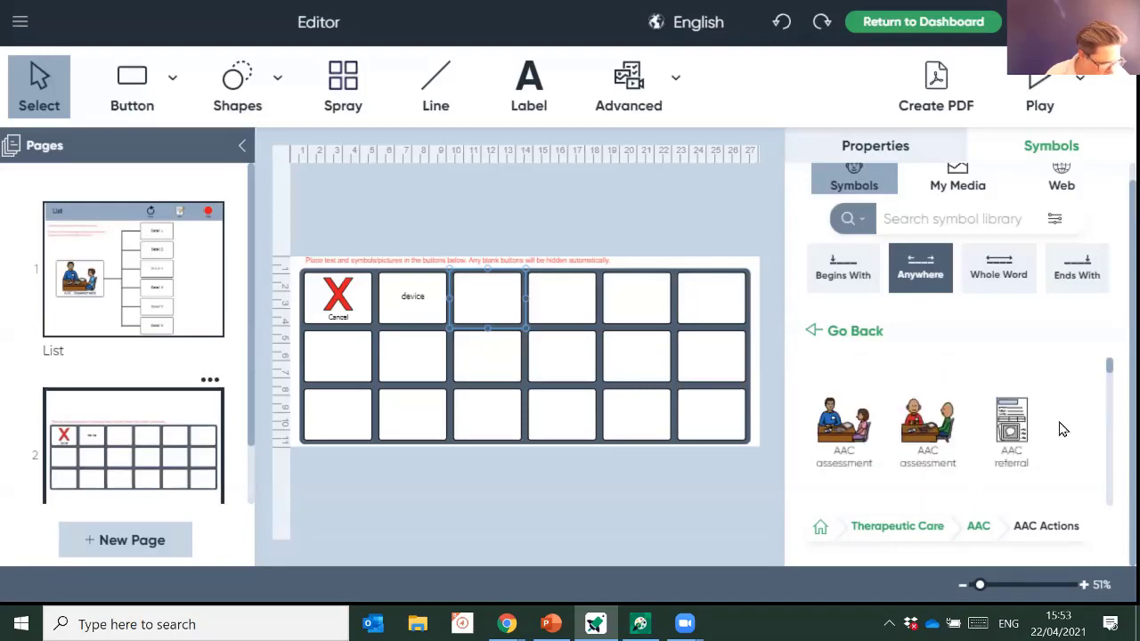
pyautogui.scroll(-1, 1061, 430)
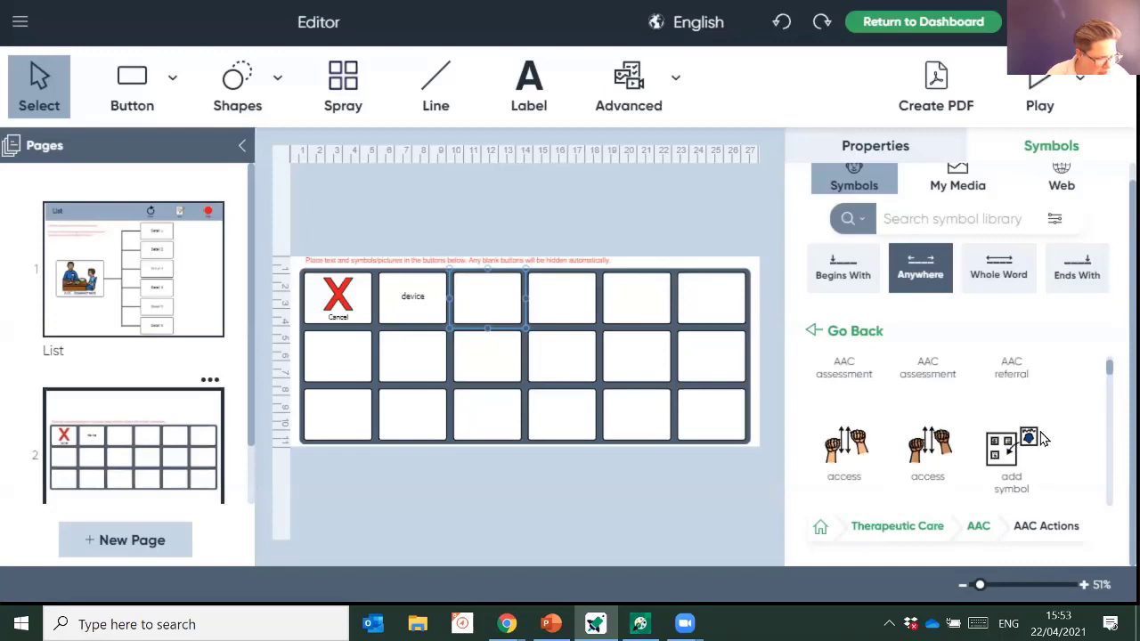
pyautogui.moveTo(847, 448); pyautogui.dragTo(414, 312)
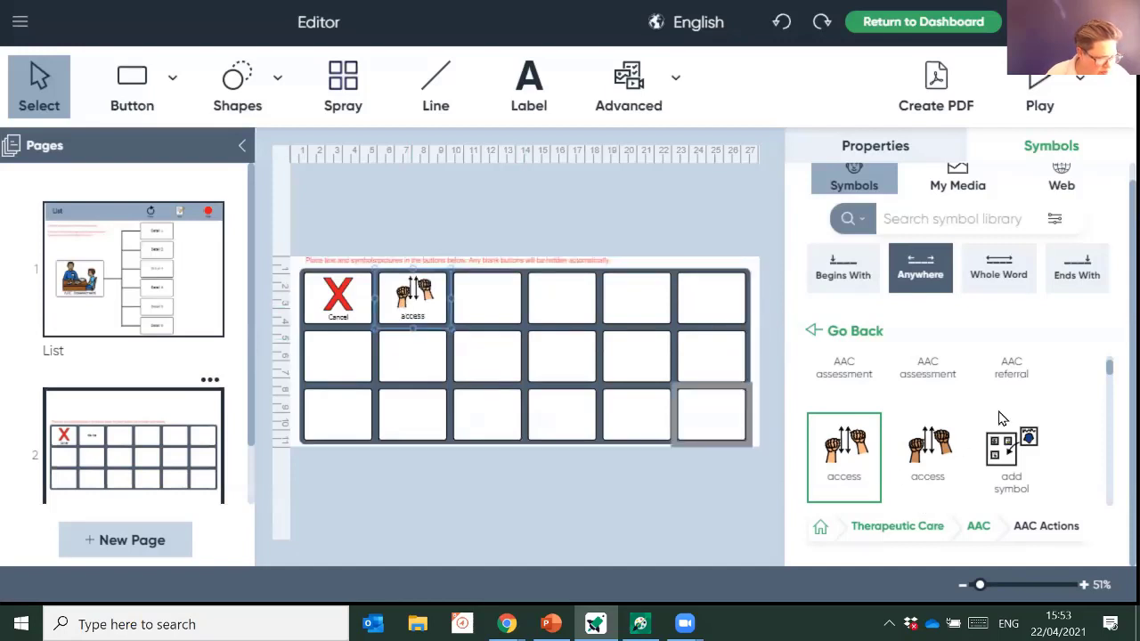
pyautogui.scroll(-5, 998, 416)
pyautogui.scroll(-5, 999, 416)
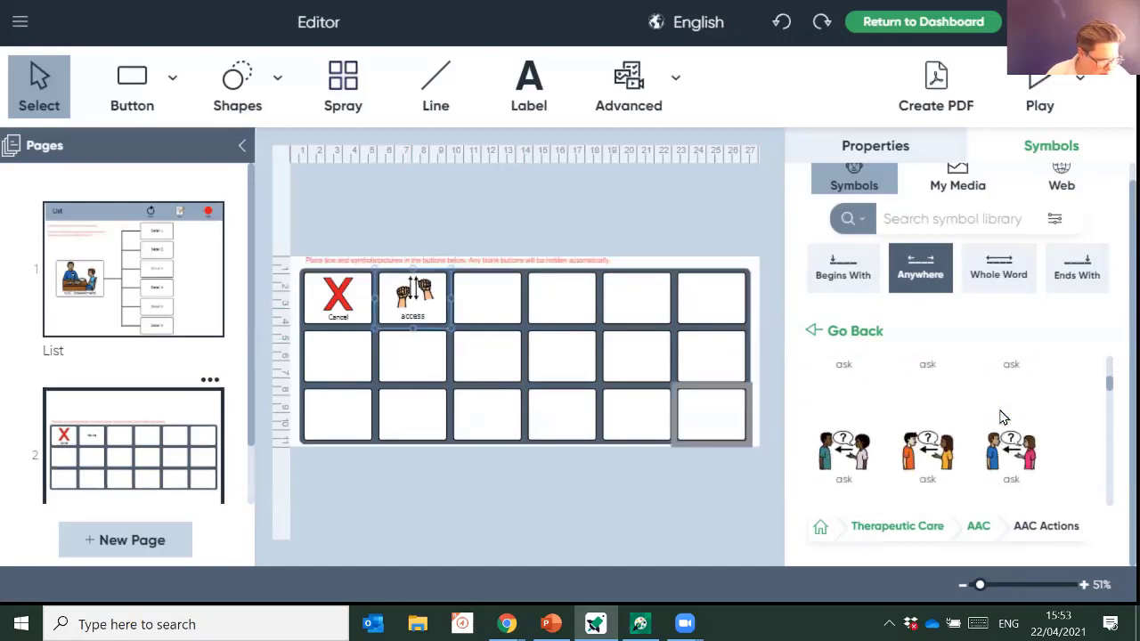
pyautogui.scroll(-3, 1002, 417)
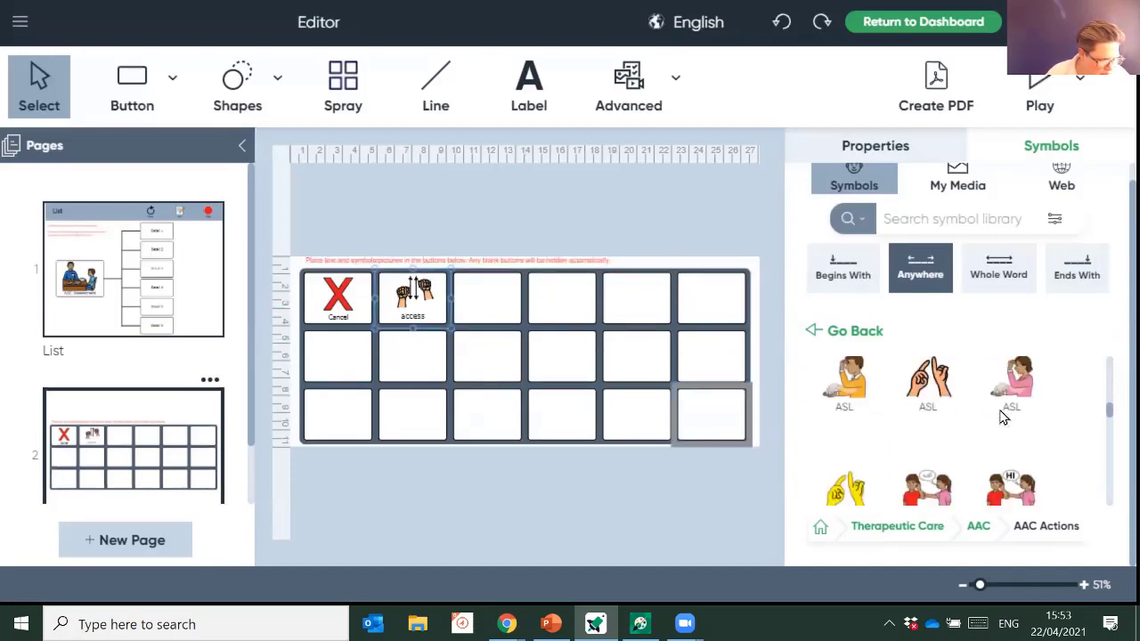
pyautogui.scroll(2, 1010, 430)
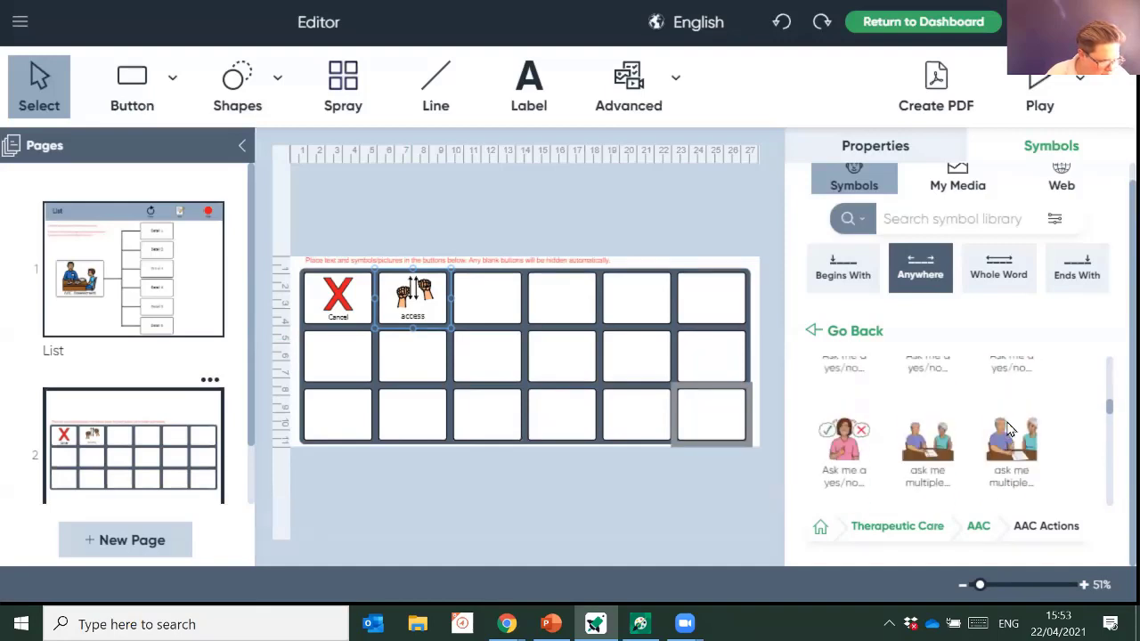
pyautogui.scroll(-2, 1010, 429)
pyautogui.moveTo(842, 389); pyautogui.dragTo(482, 307)
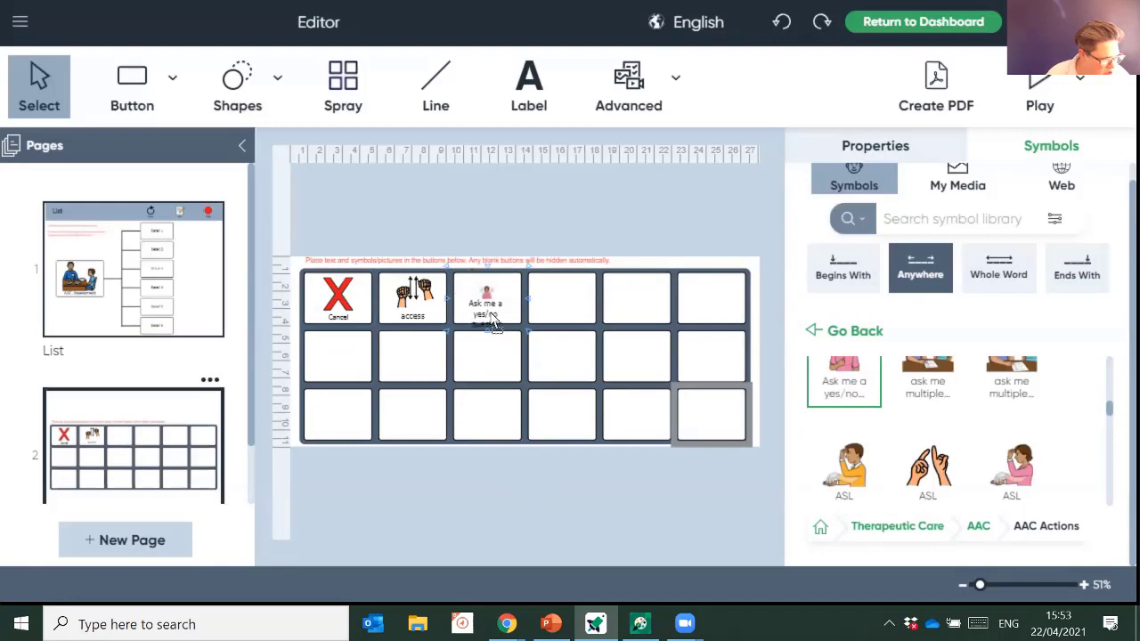
# - Fill the remaining top-row cells with calibrate, I point to symbols to communicate, and I need my device
pyautogui.scroll(-4, 1004, 463)
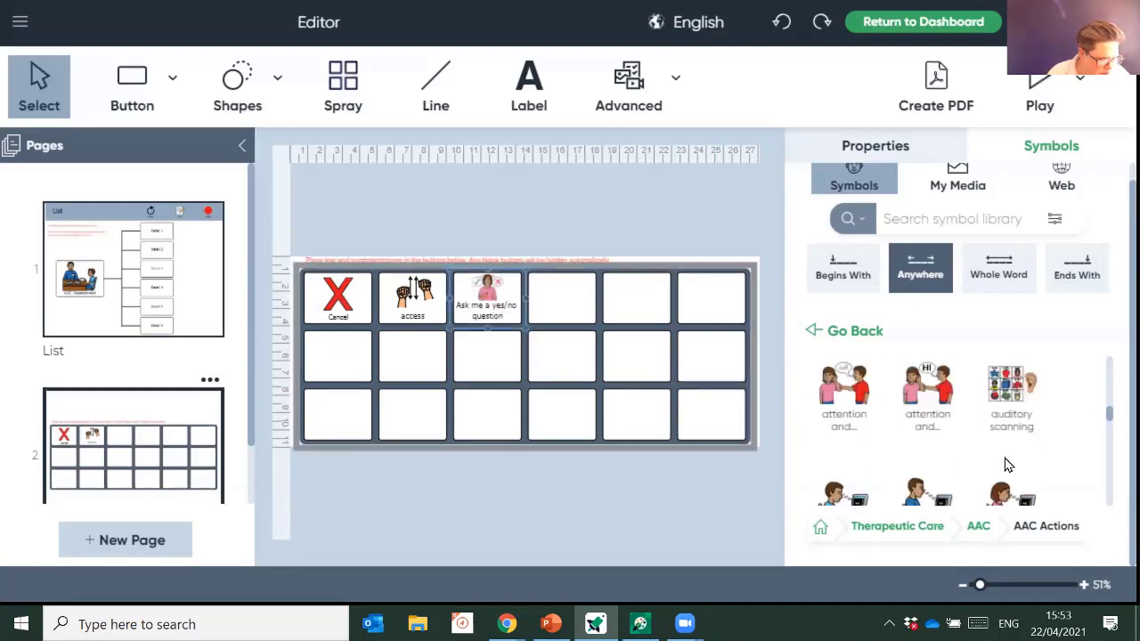
pyautogui.scroll(-1, 1004, 463)
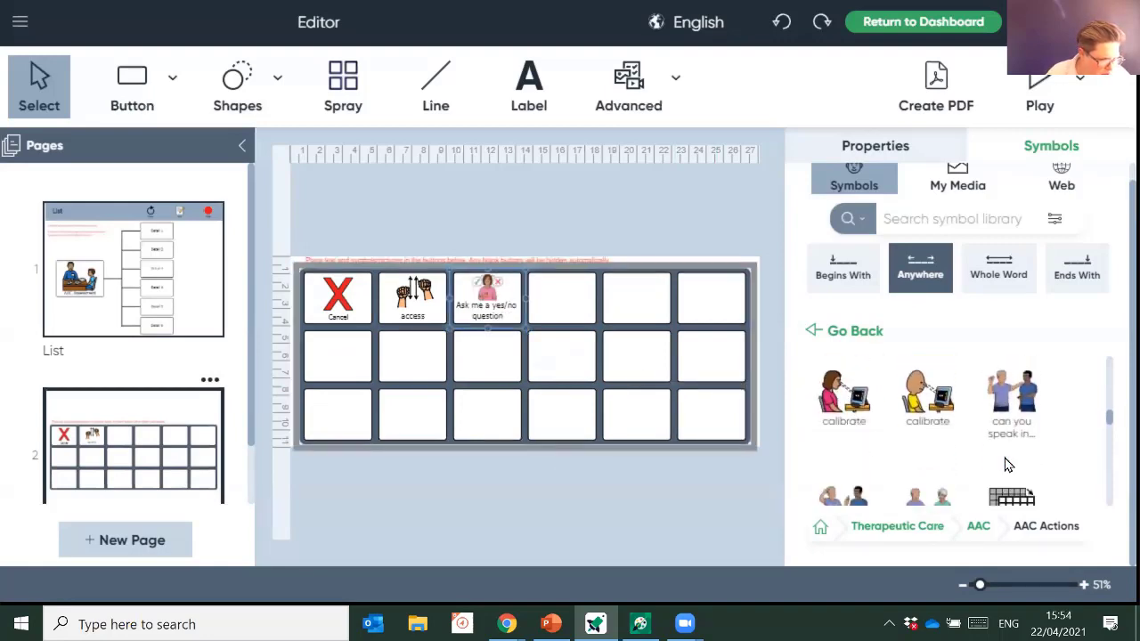
pyautogui.moveTo(843, 396); pyautogui.dragTo(556, 302)
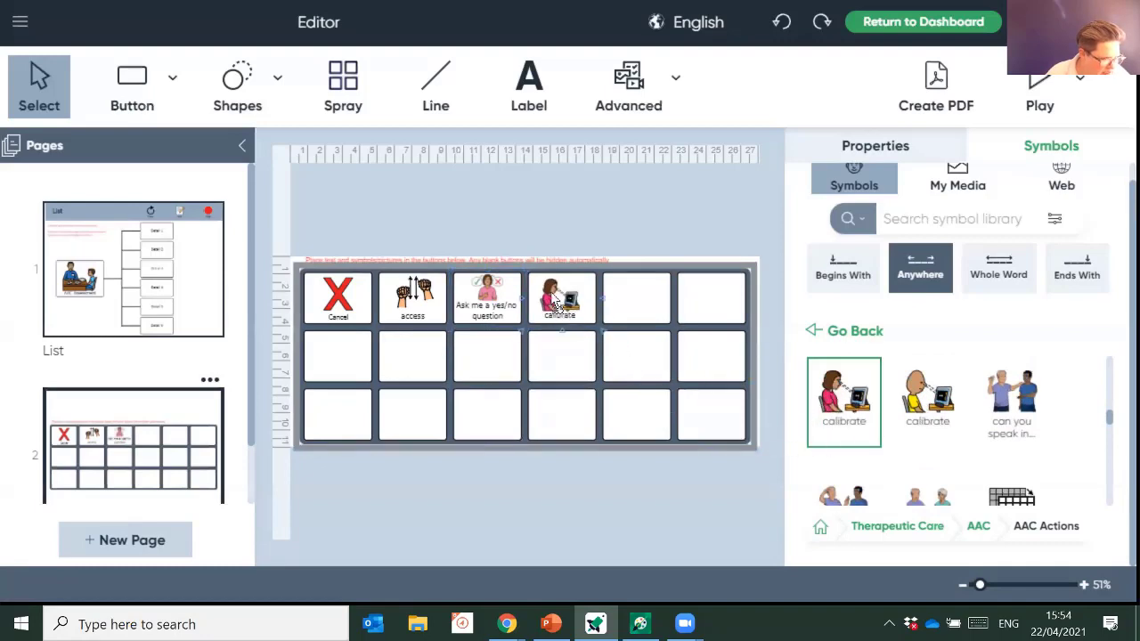
pyautogui.scroll(-2, 1010, 459)
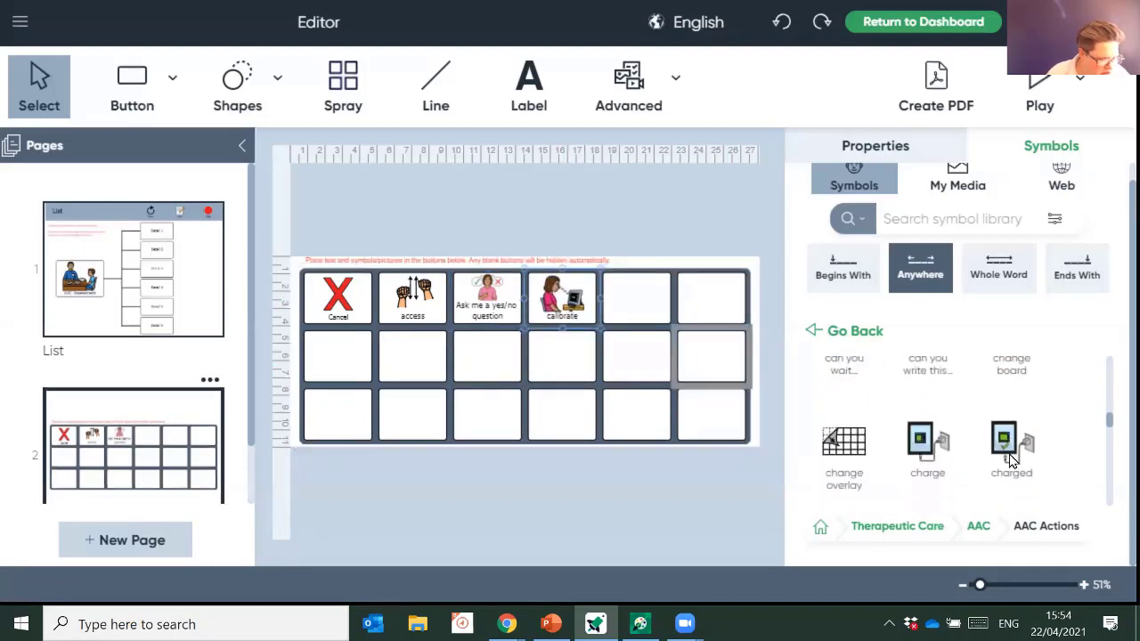
pyautogui.scroll(-3, 1011, 459)
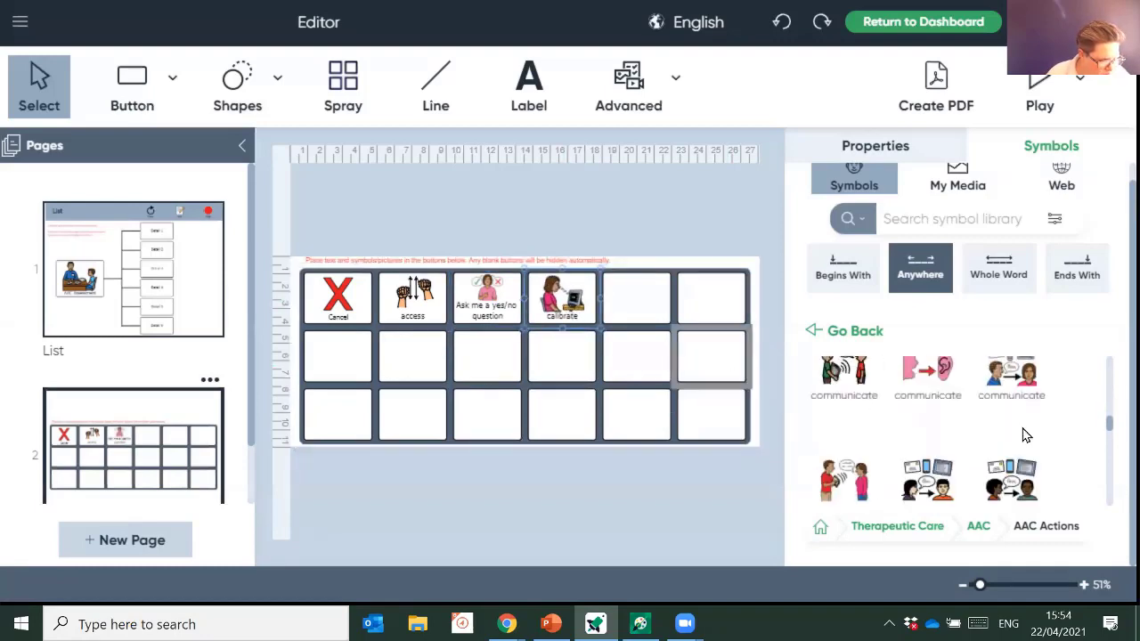
pyautogui.scroll(-2, 1024, 433)
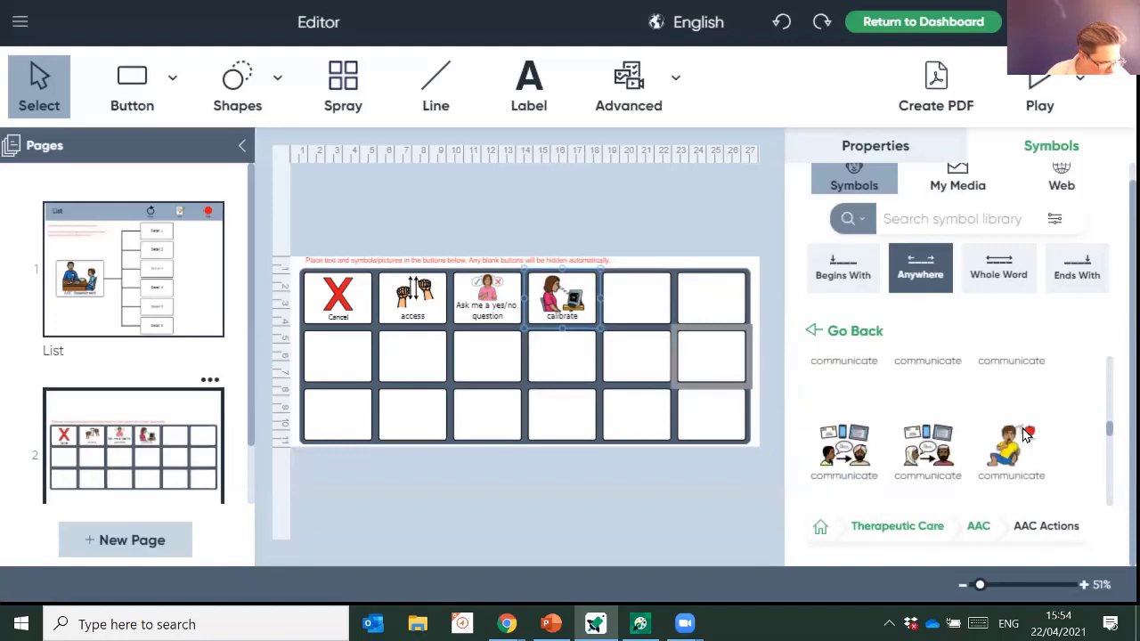
pyautogui.scroll(-2, 1024, 433)
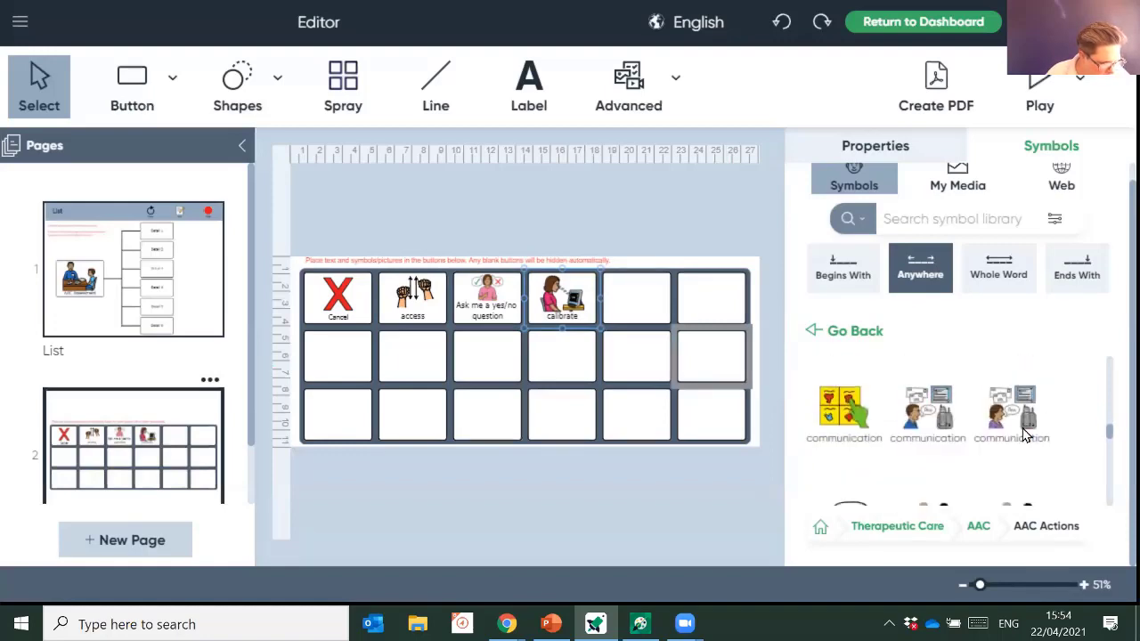
pyautogui.scroll(-5, 1024, 433)
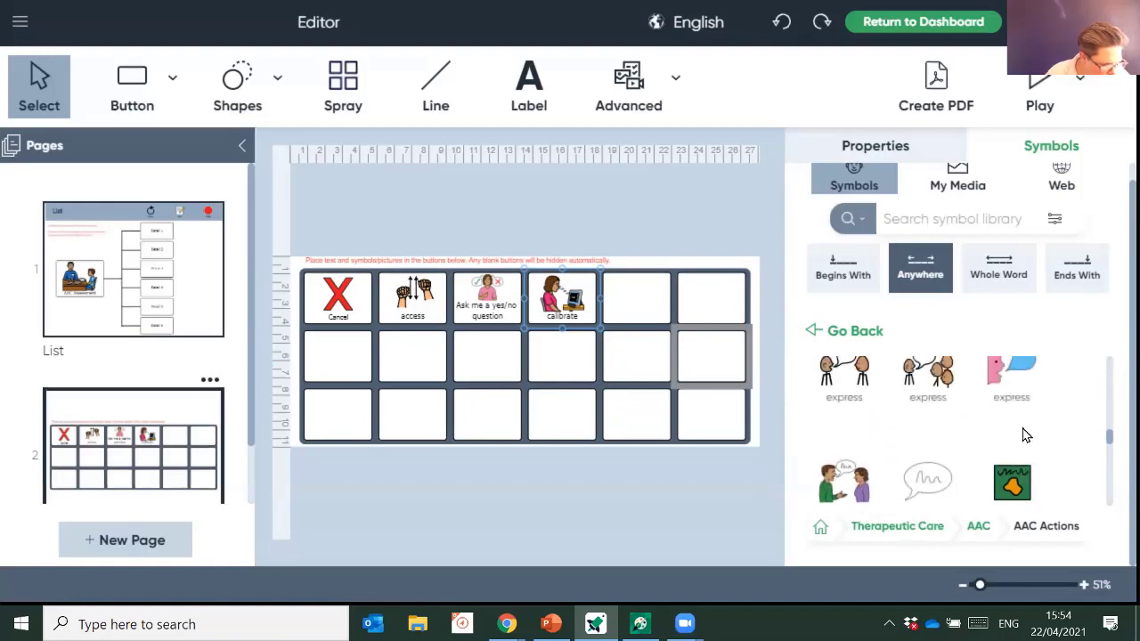
pyautogui.scroll(-4, 1024, 434)
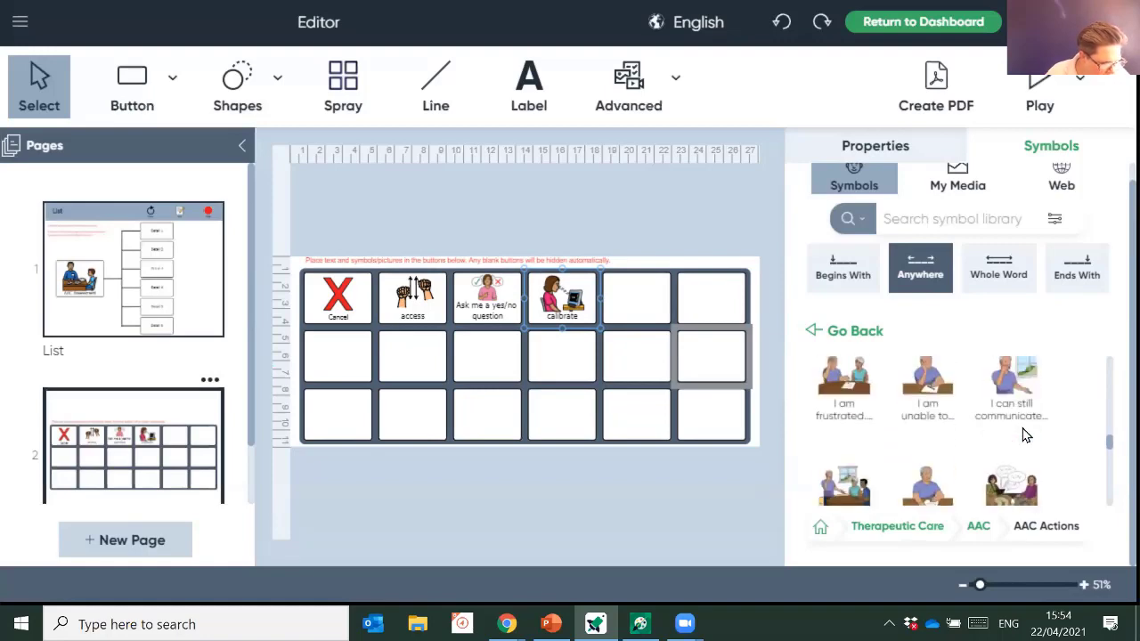
pyautogui.scroll(-1, 1023, 434)
pyautogui.scroll(-2, 1024, 433)
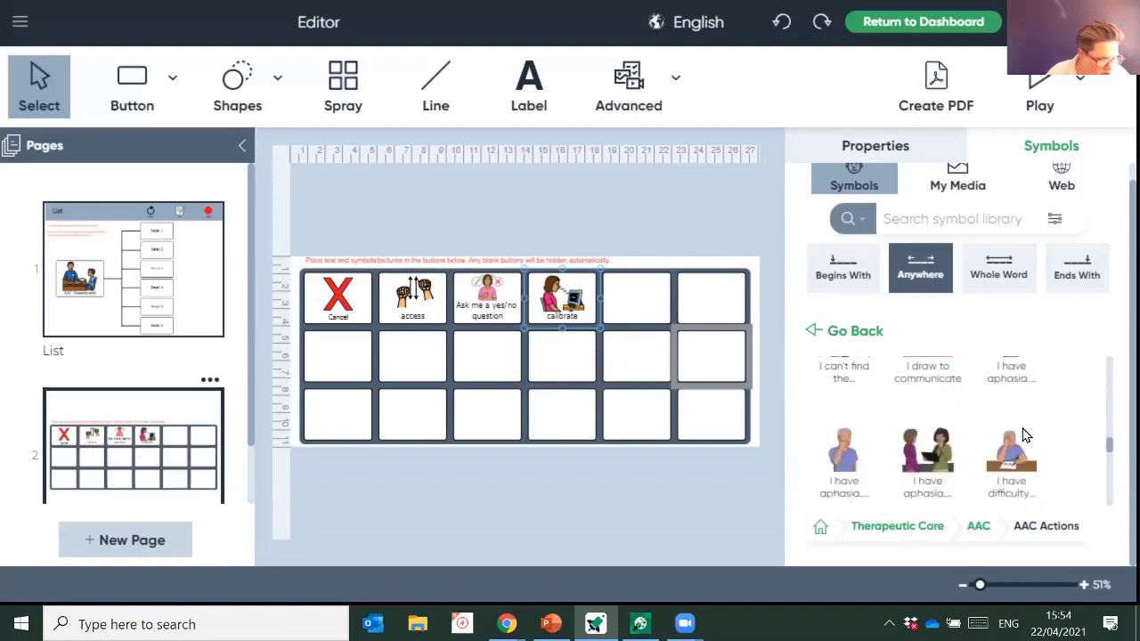
pyautogui.scroll(-2, 1024, 434)
pyautogui.scroll(-1, 1023, 434)
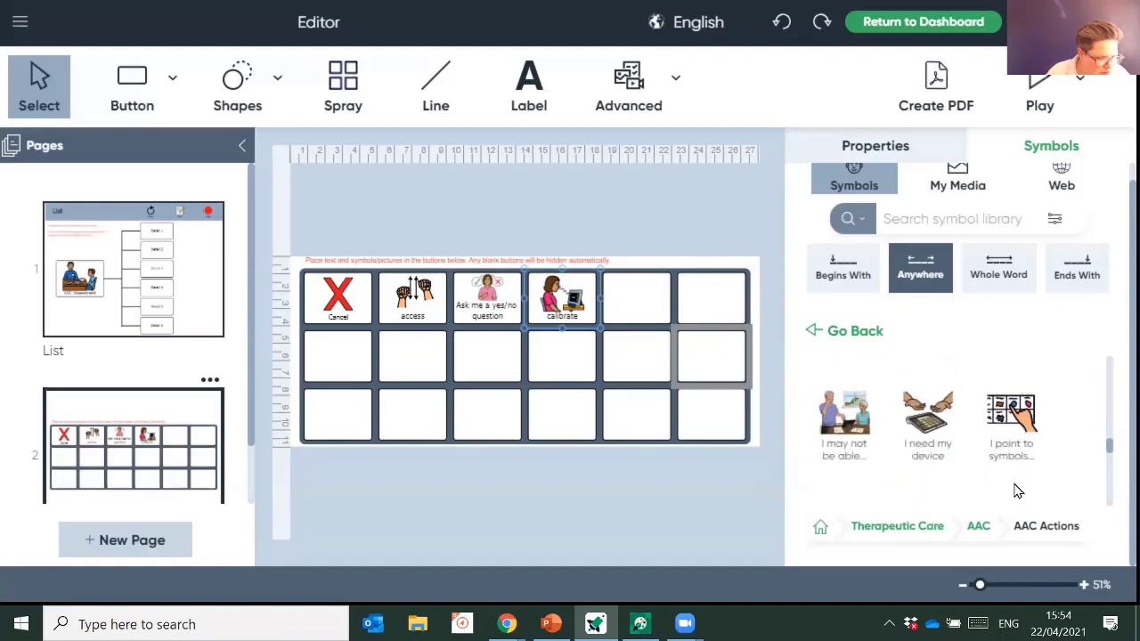
pyautogui.moveTo(1011, 445); pyautogui.dragTo(646, 307)
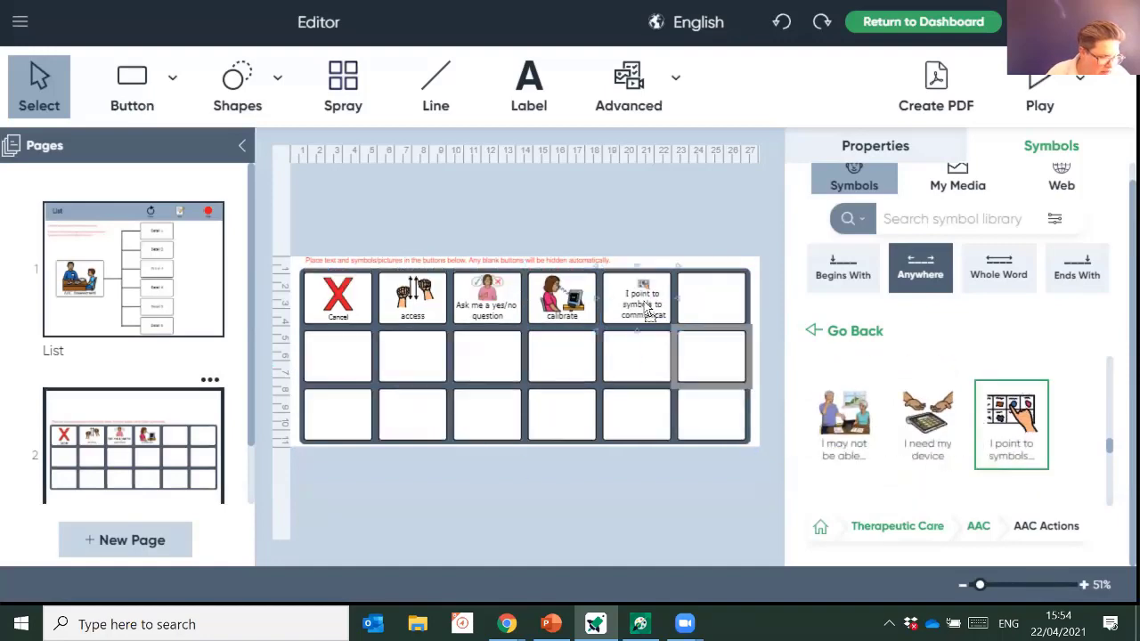
pyautogui.moveTo(928, 427); pyautogui.dragTo(705, 316)
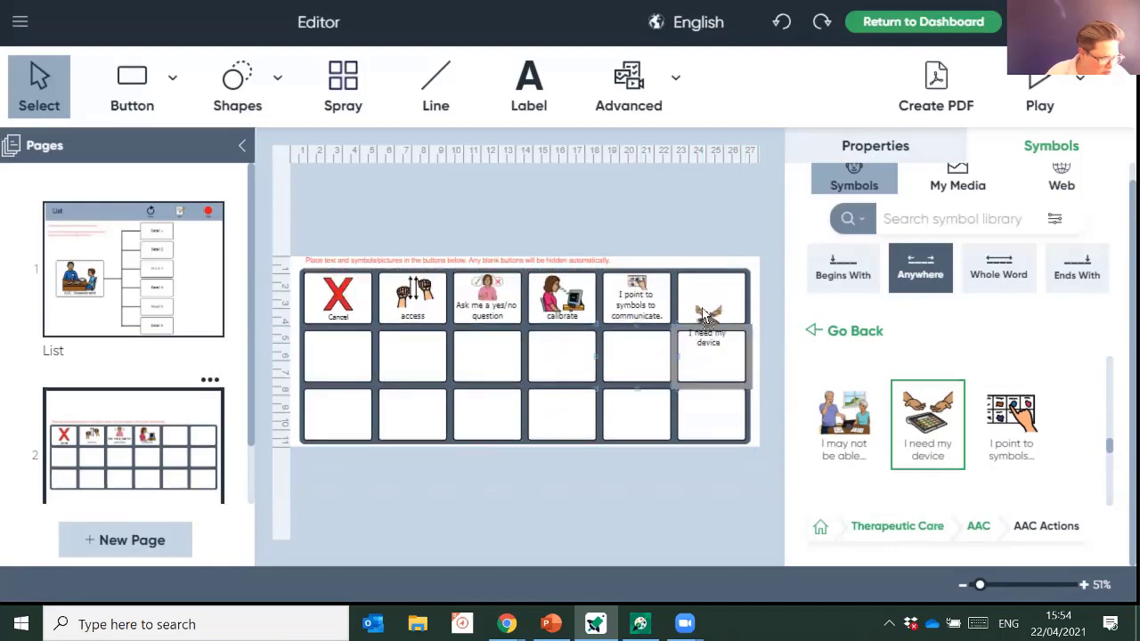
# - Place the modeling and partner assisted scanning symbols in the grid's second row
pyautogui.scroll(-5, 966, 432)
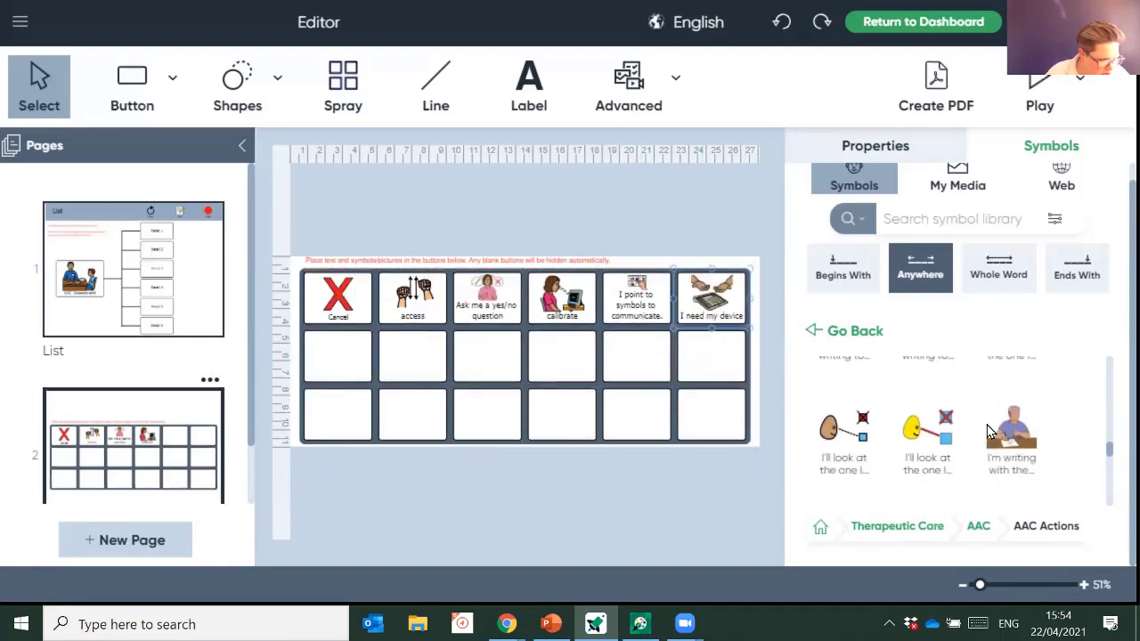
pyautogui.scroll(-5, 988, 432)
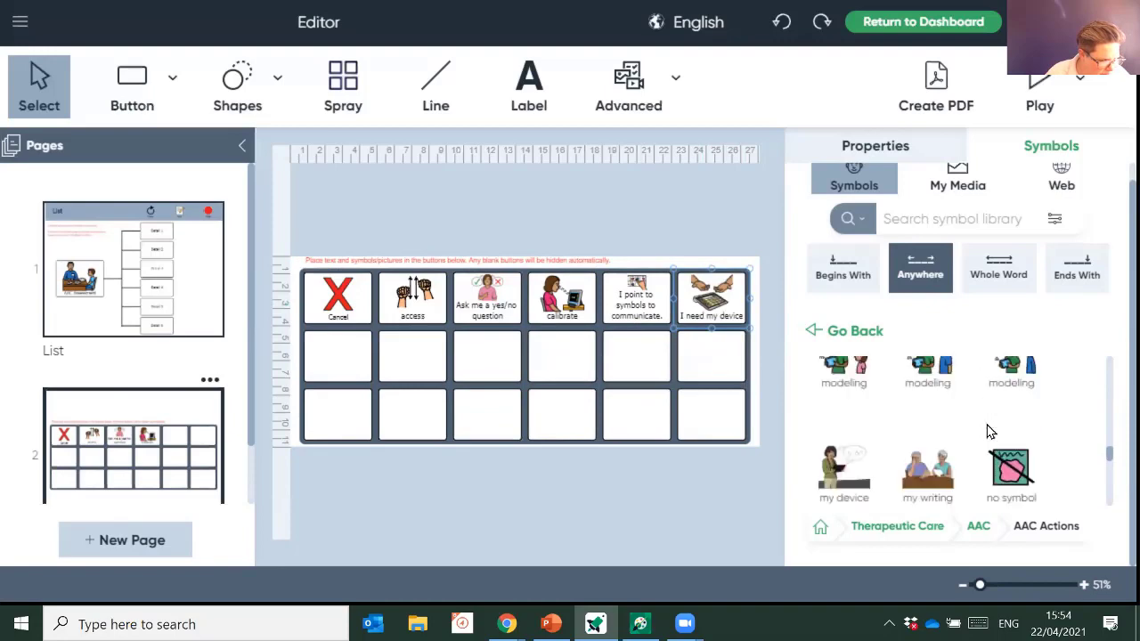
pyautogui.click(933, 375)
pyautogui.click(339, 356)
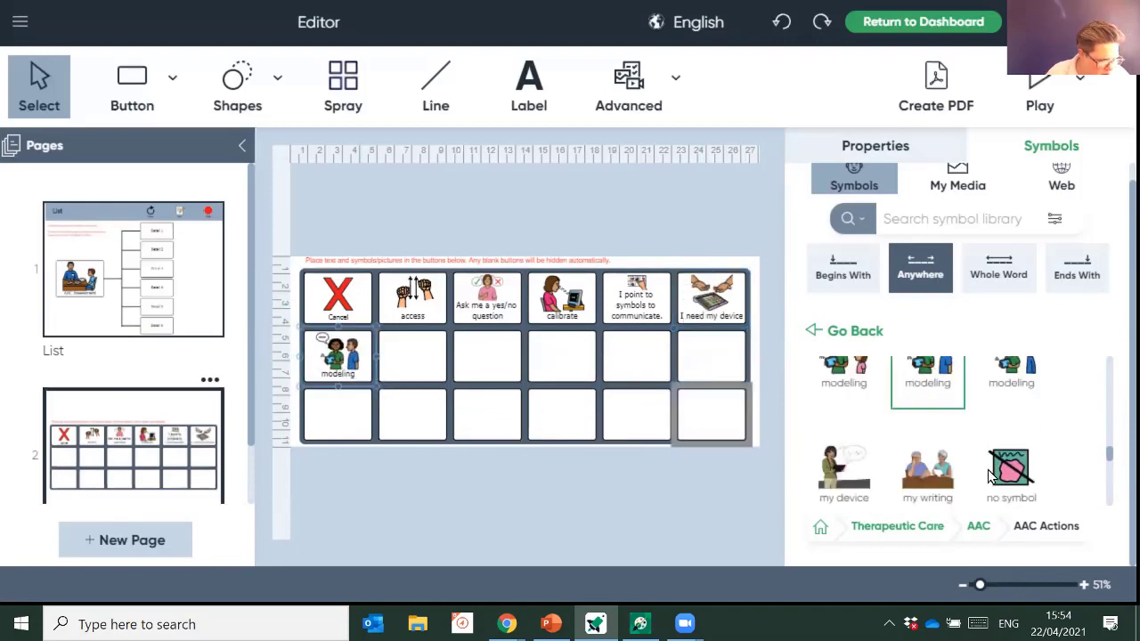
pyautogui.scroll(-3, 992, 476)
pyautogui.scroll(-3, 990, 472)
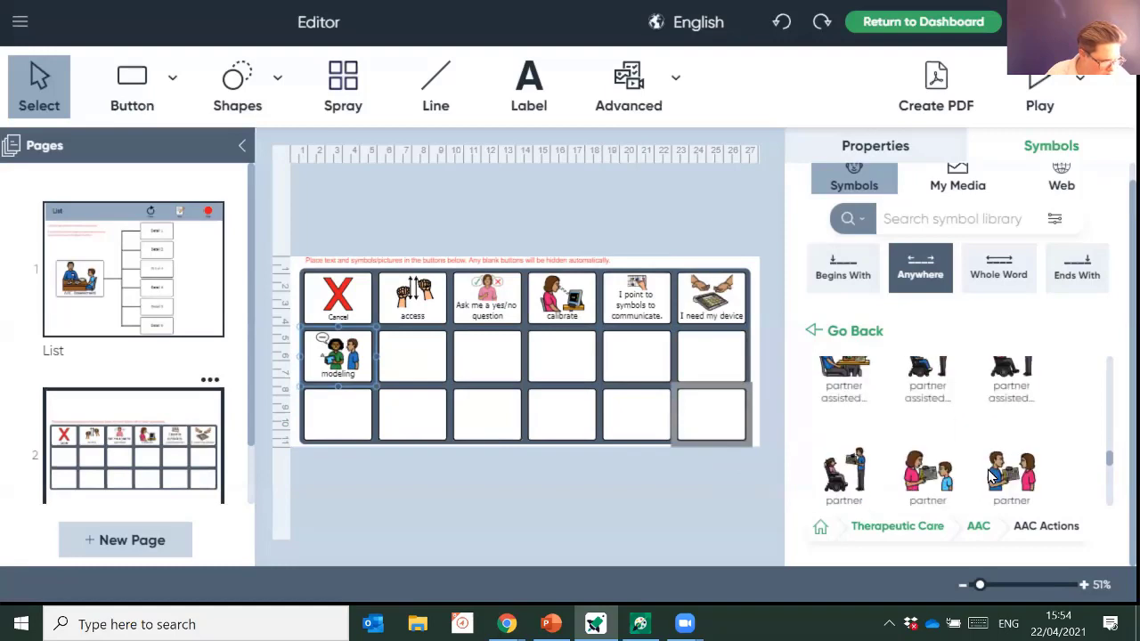
pyautogui.click(841, 381)
pyautogui.click(428, 364)
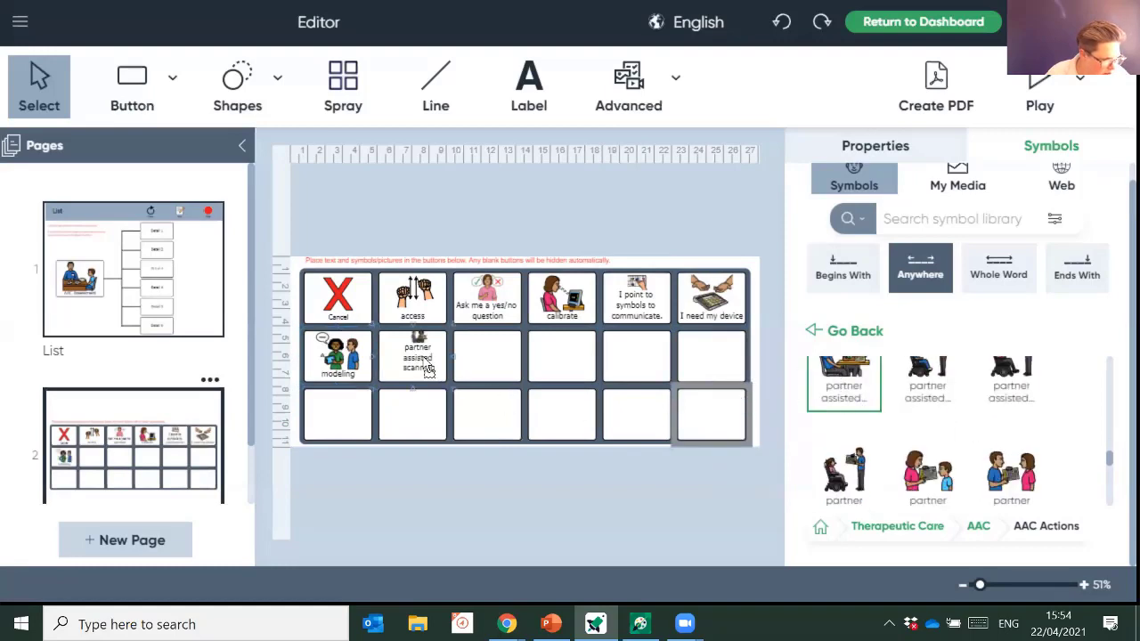
# - Add the scanning and switch scanning symbols after partner assisted scanning
pyautogui.scroll(-2, 934, 475)
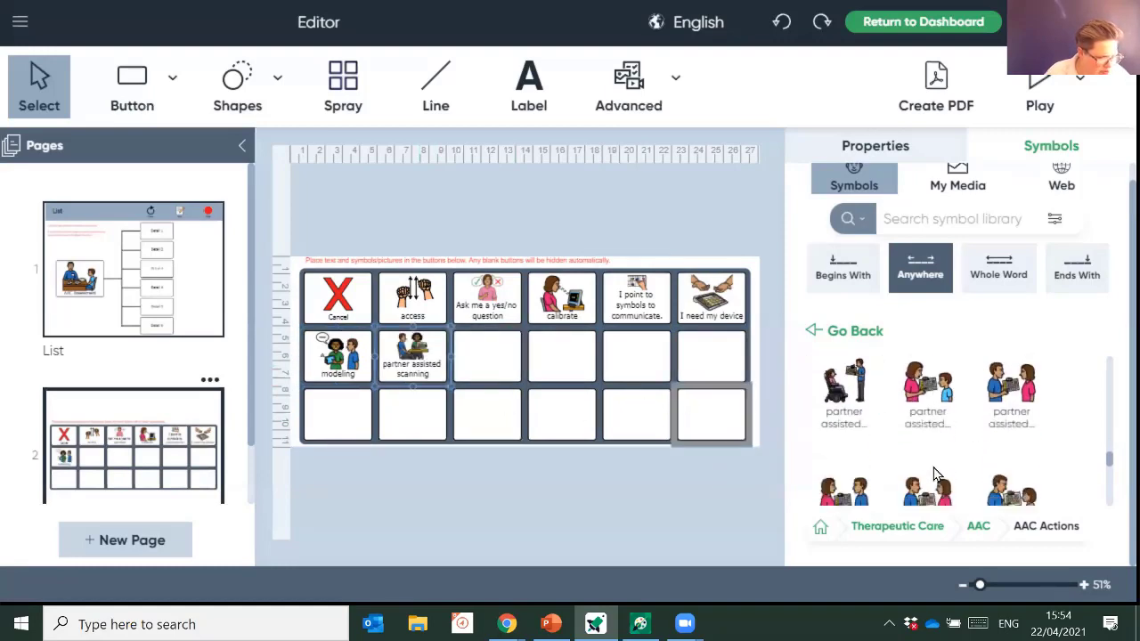
pyautogui.scroll(-1, 930, 470)
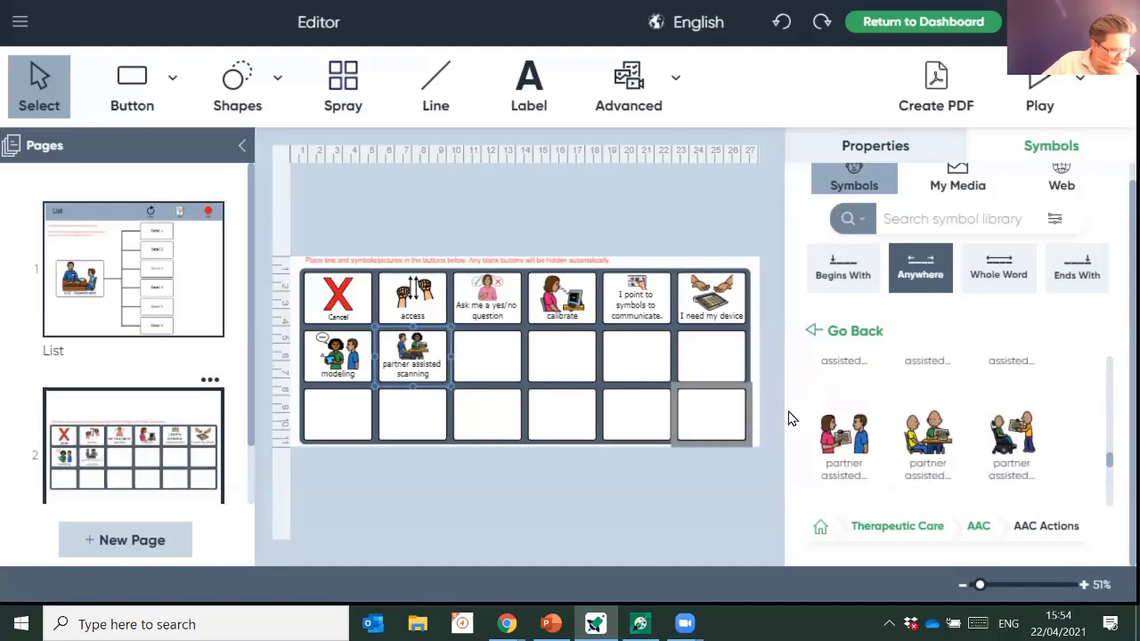
pyautogui.scroll(-3, 980, 469)
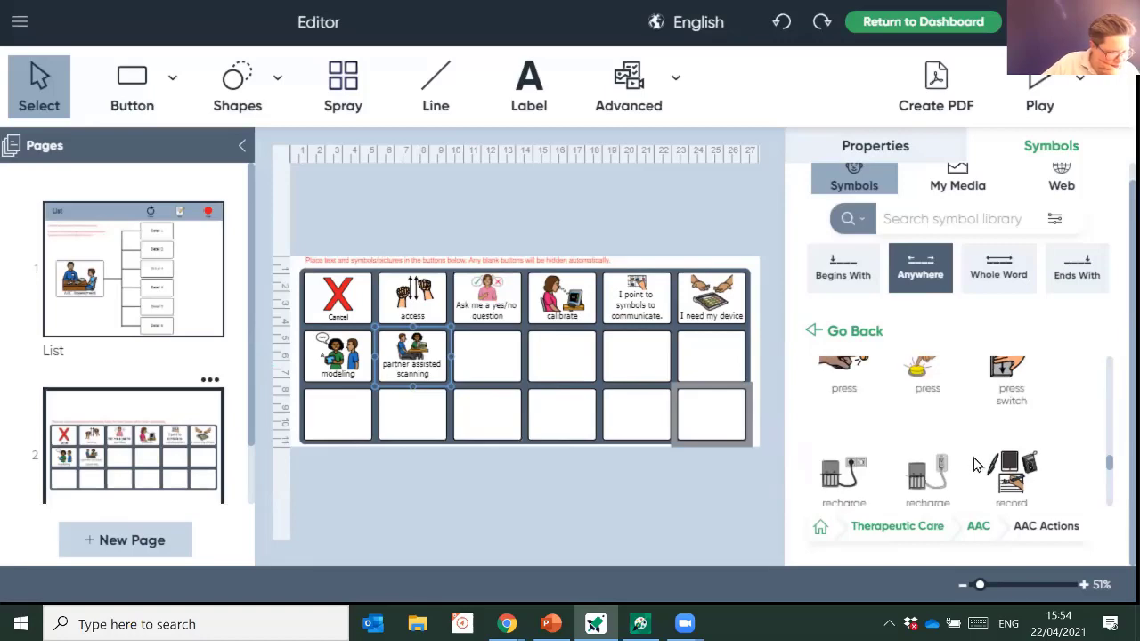
pyautogui.scroll(-2, 973, 436)
pyautogui.scroll(-3, 972, 435)
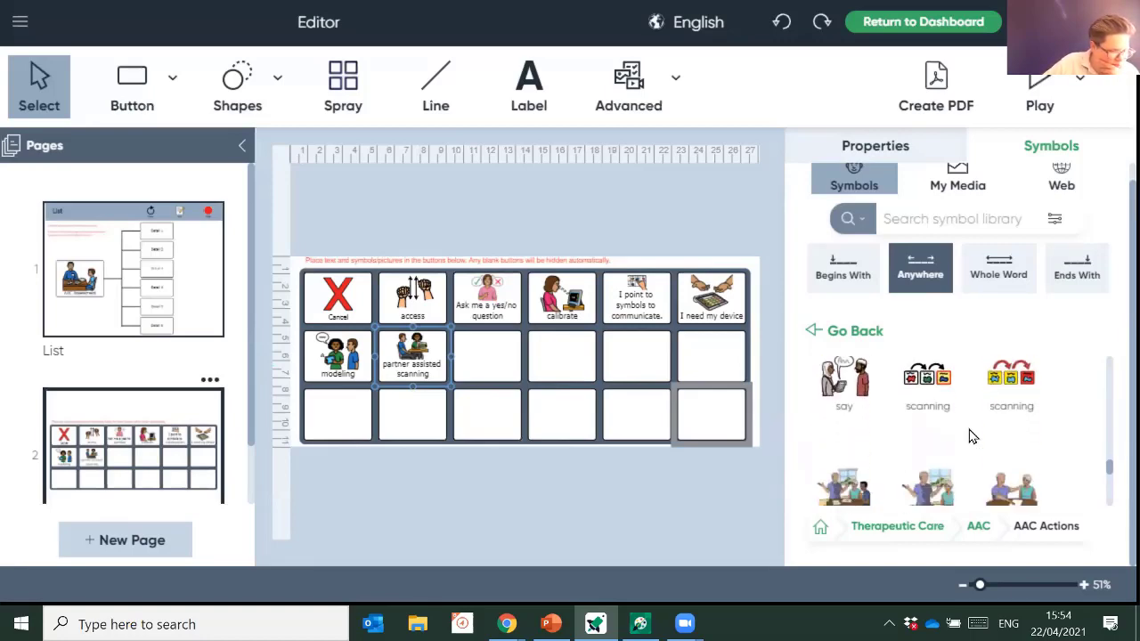
pyautogui.scroll(-1, 949, 382)
pyautogui.scroll(1, 935, 386)
pyautogui.moveTo(927, 388); pyautogui.dragTo(499, 356)
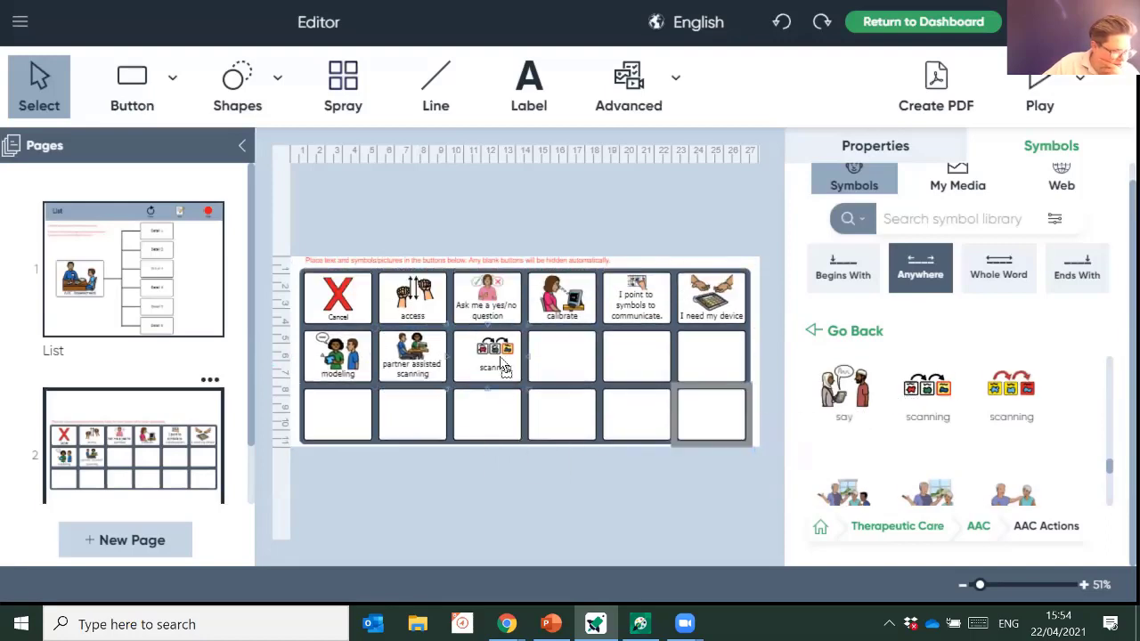
pyautogui.scroll(-1, 982, 390)
pyautogui.scroll(-4, 983, 392)
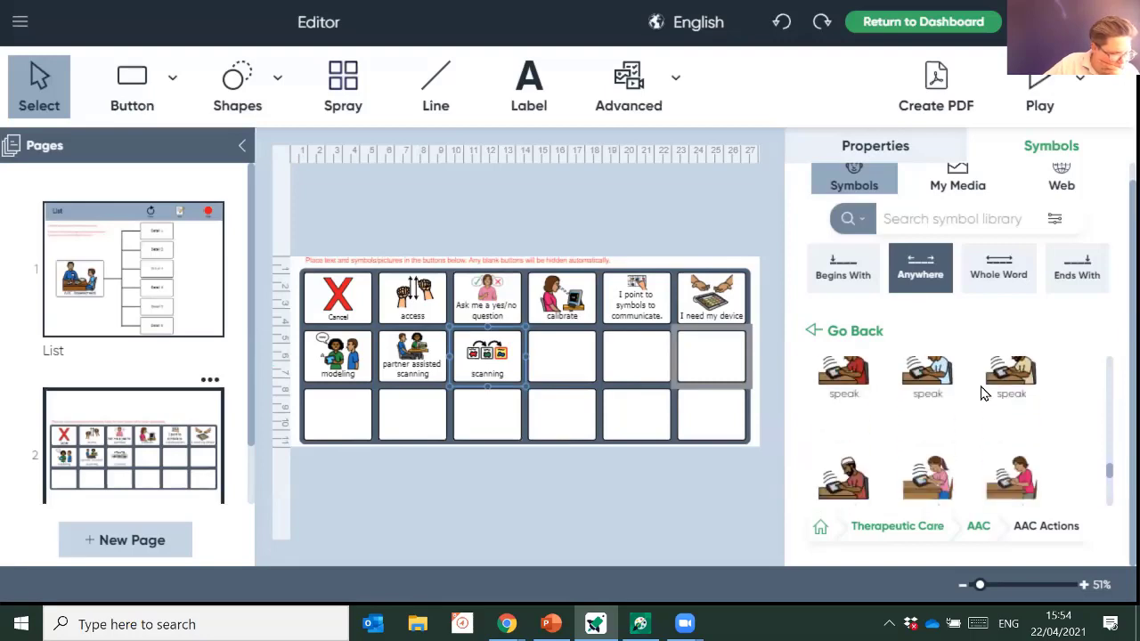
pyautogui.scroll(-2, 982, 392)
pyautogui.scroll(-3, 983, 393)
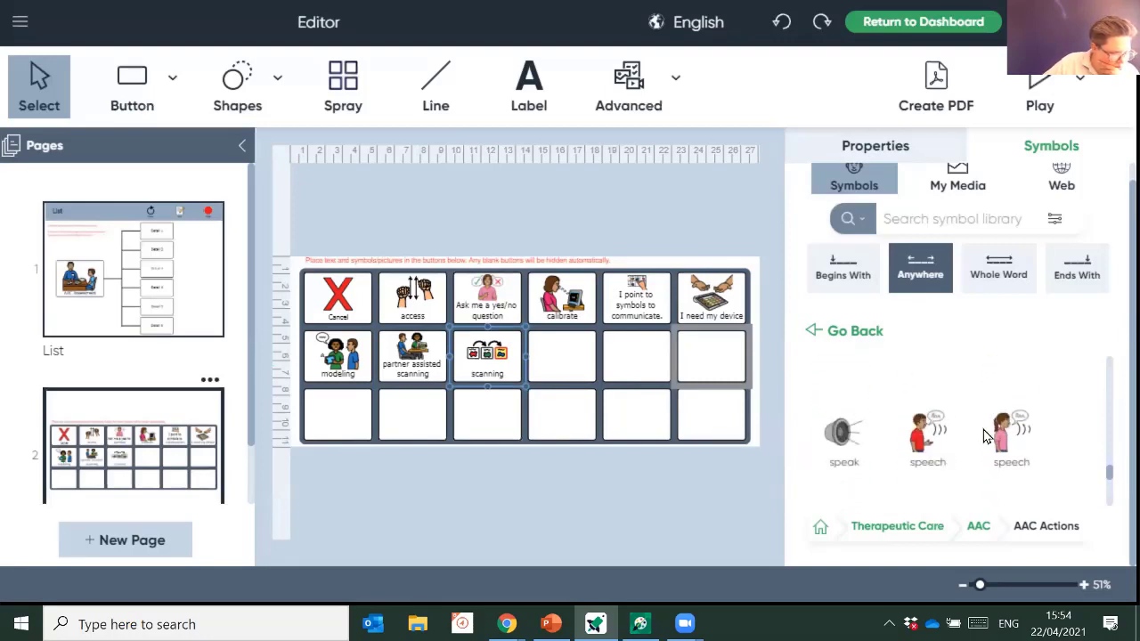
pyautogui.moveTo(1003, 425); pyautogui.dragTo(567, 369)
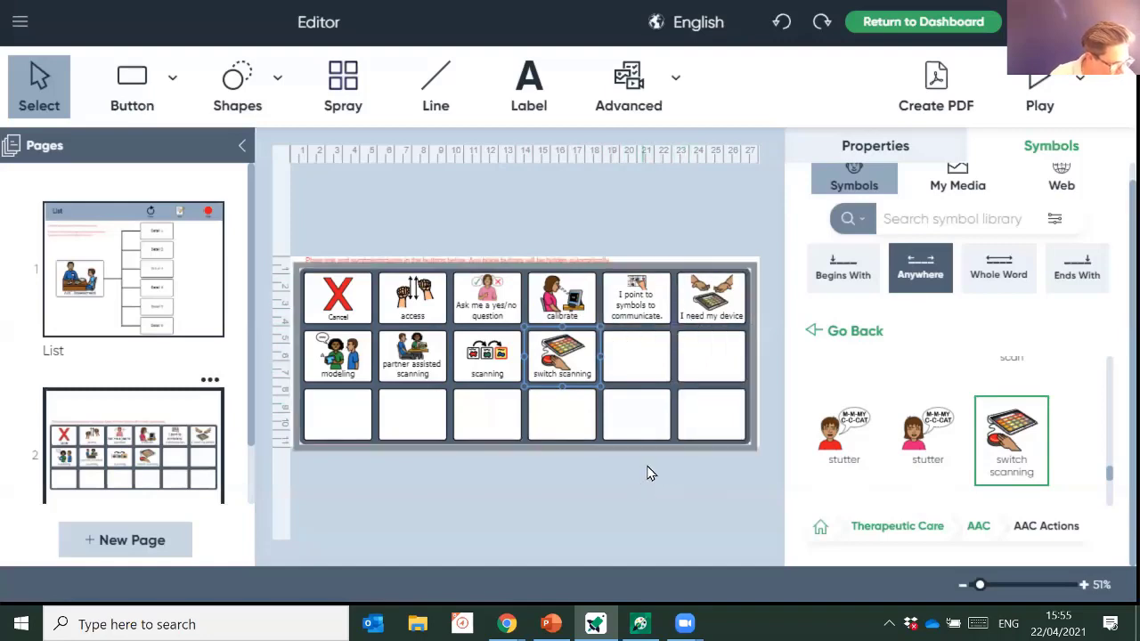
# - Select the buttons from access to switch scanning, then alphabetize and shuffle them
pyautogui.click(448, 495)
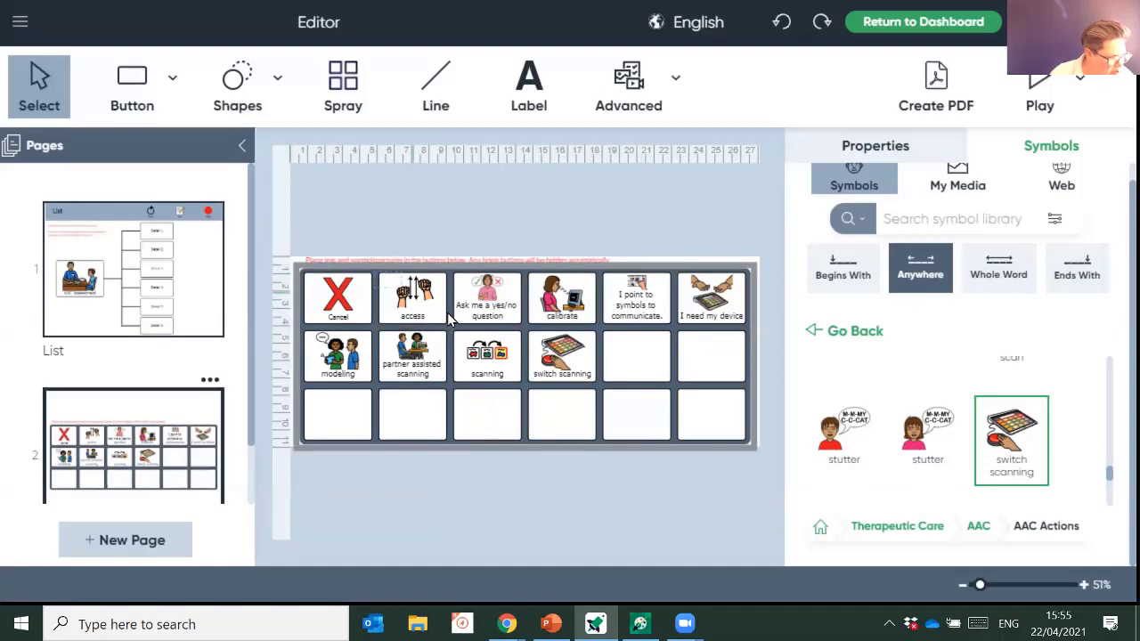
pyautogui.click(756, 387)
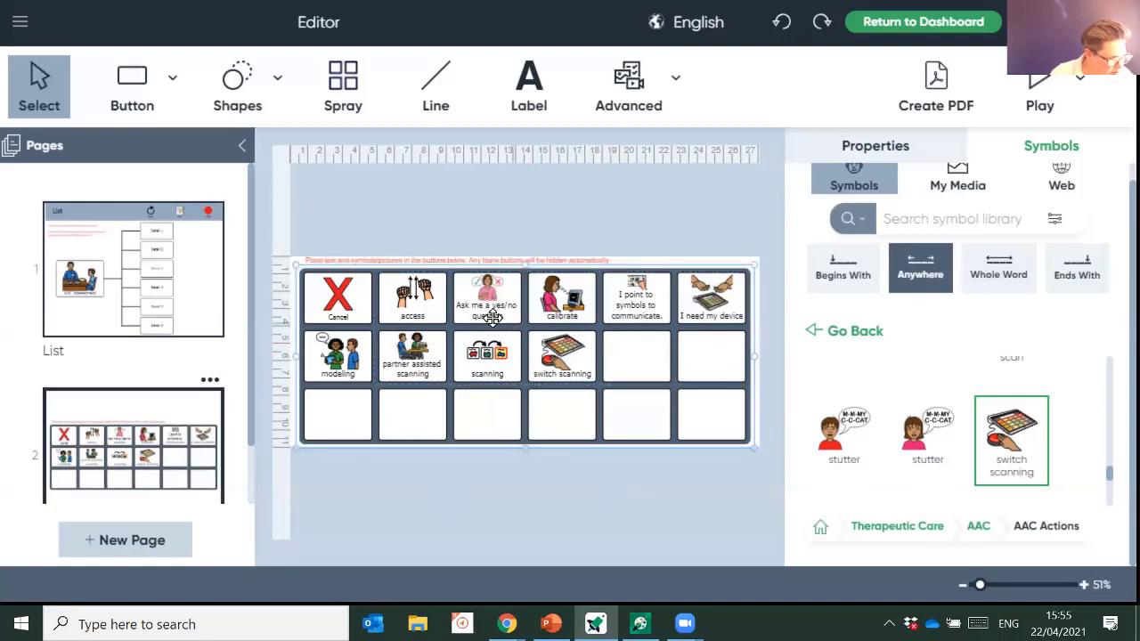
pyautogui.click(405, 290)
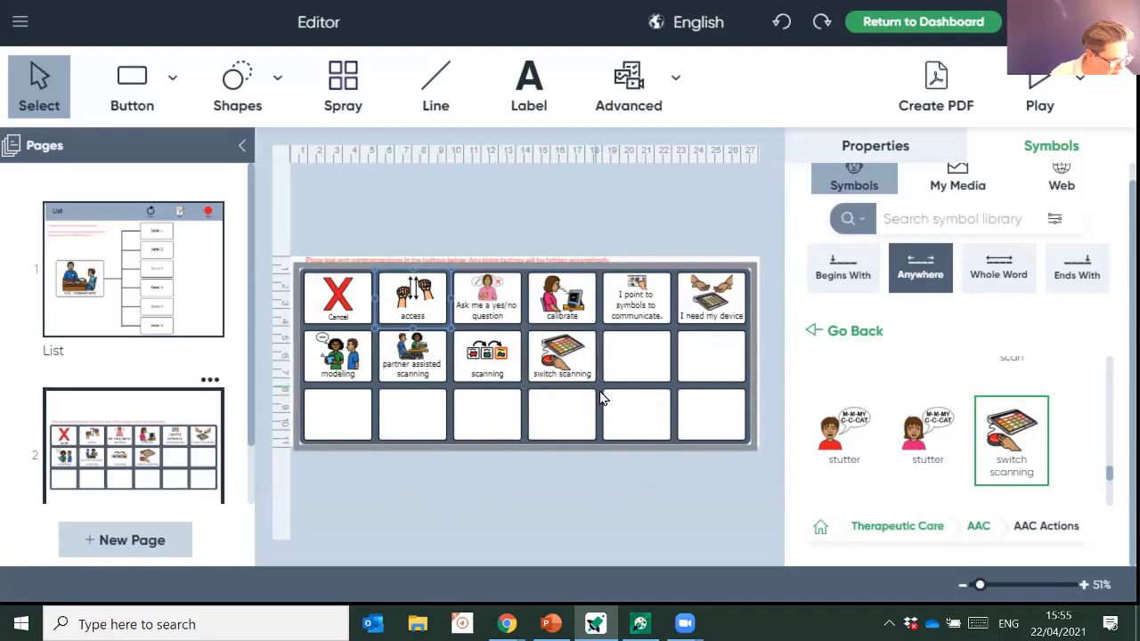
pyautogui.keyDown('shift'); pyautogui.click(408, 300); pyautogui.keyUp('shift')
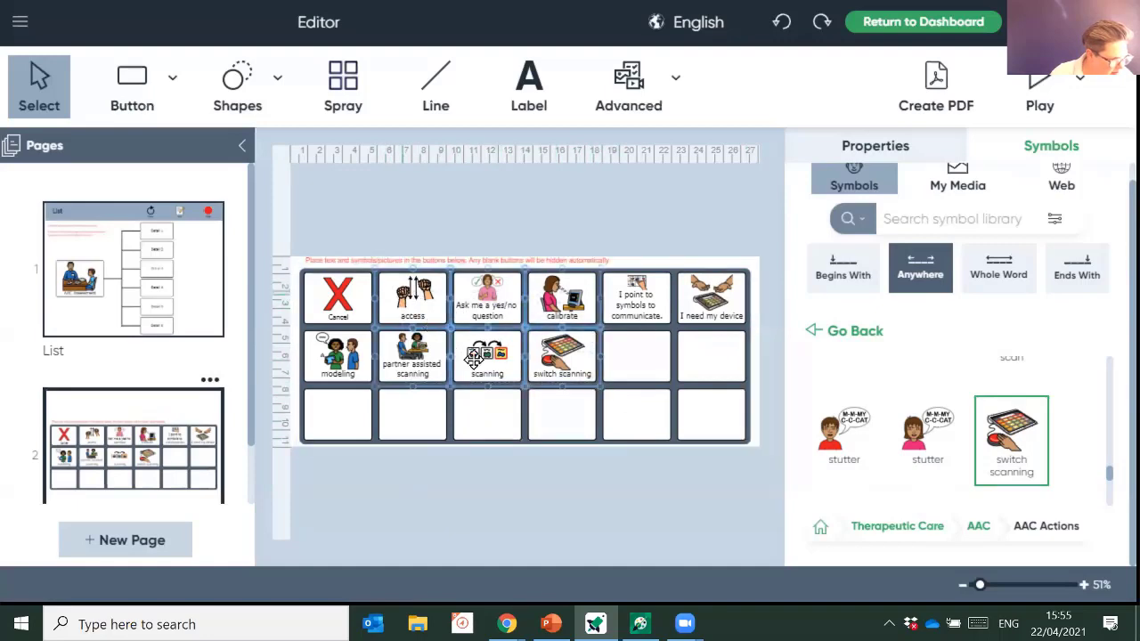
pyautogui.rightClick(490, 312)
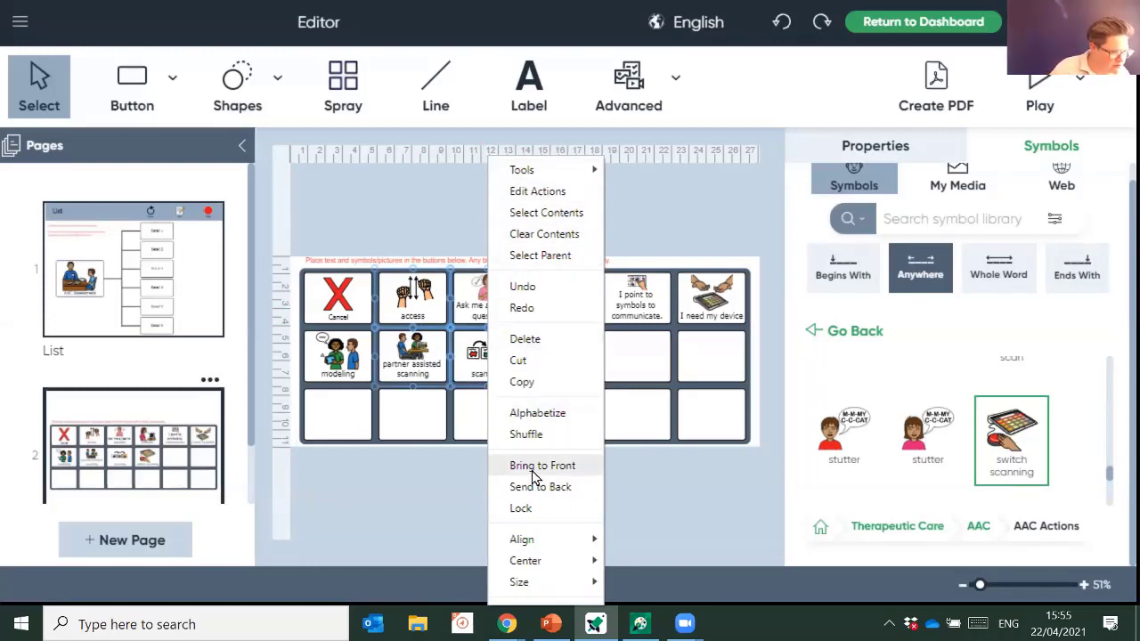
pyautogui.click(537, 414)
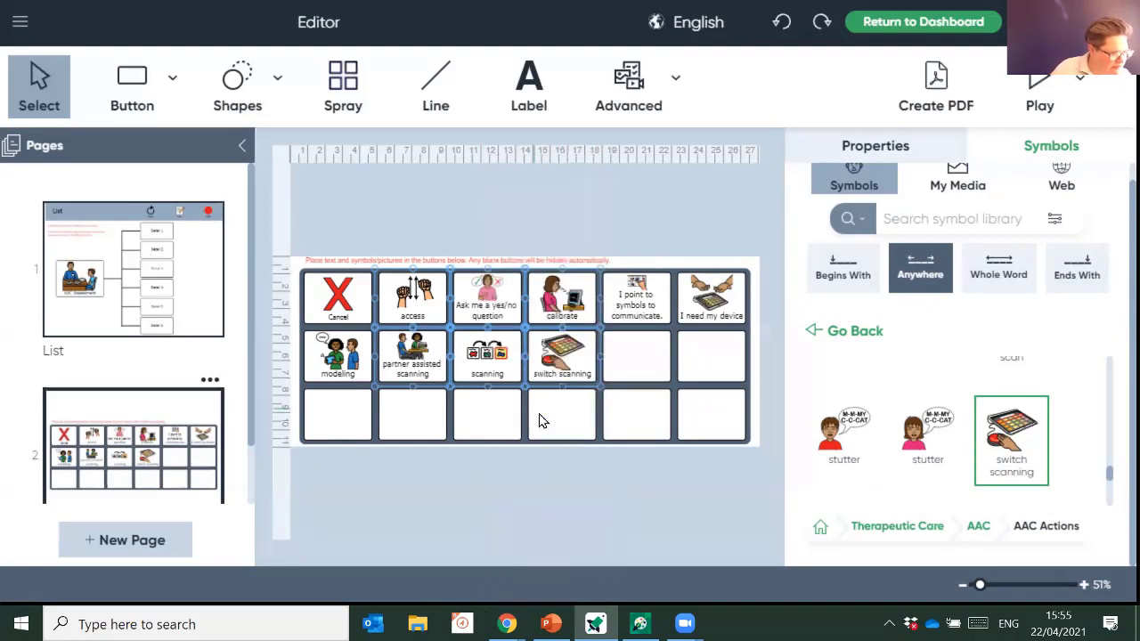
pyautogui.rightClick(465, 328)
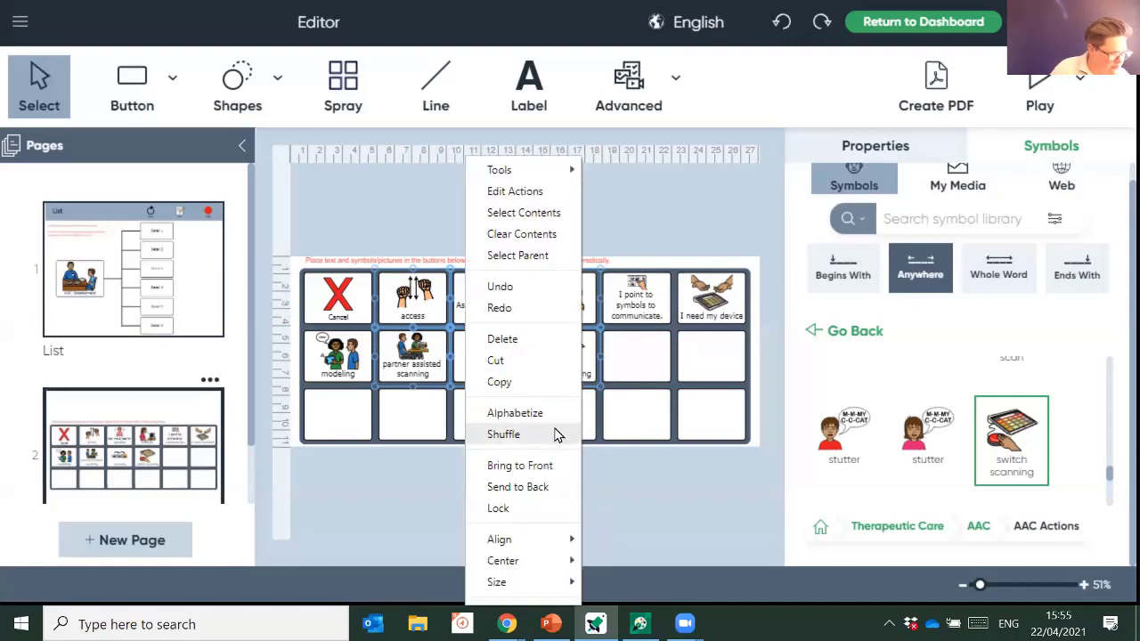
pyautogui.click(504, 433)
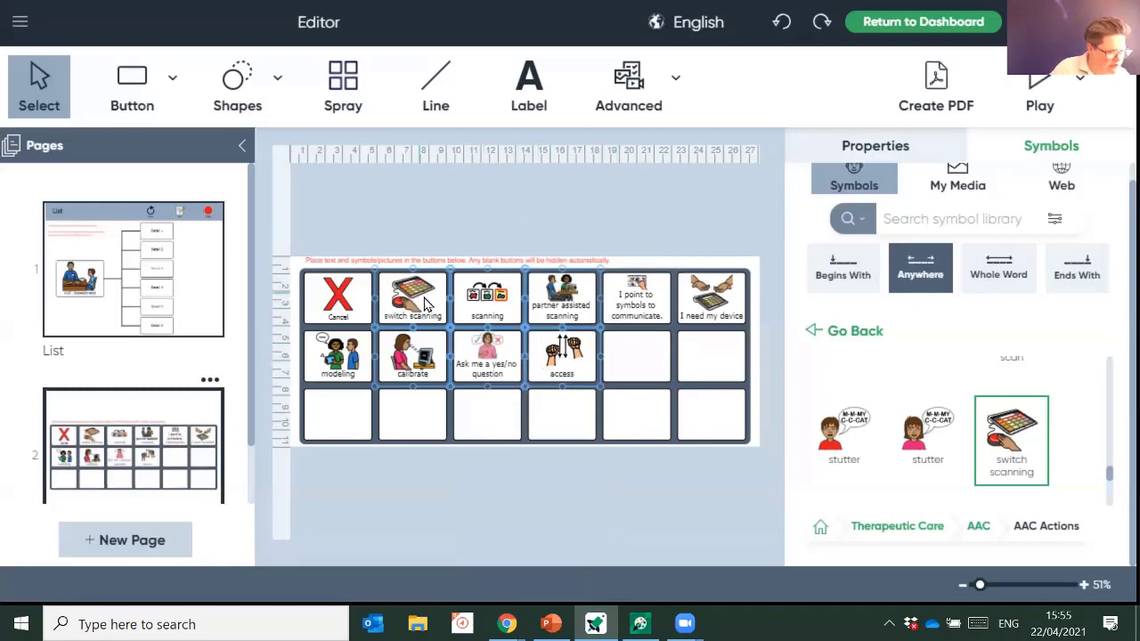
# - Try moving the selected symbols into other buttons, cancelling the replacement and dismissing the error
pyautogui.rightClick(424, 296)
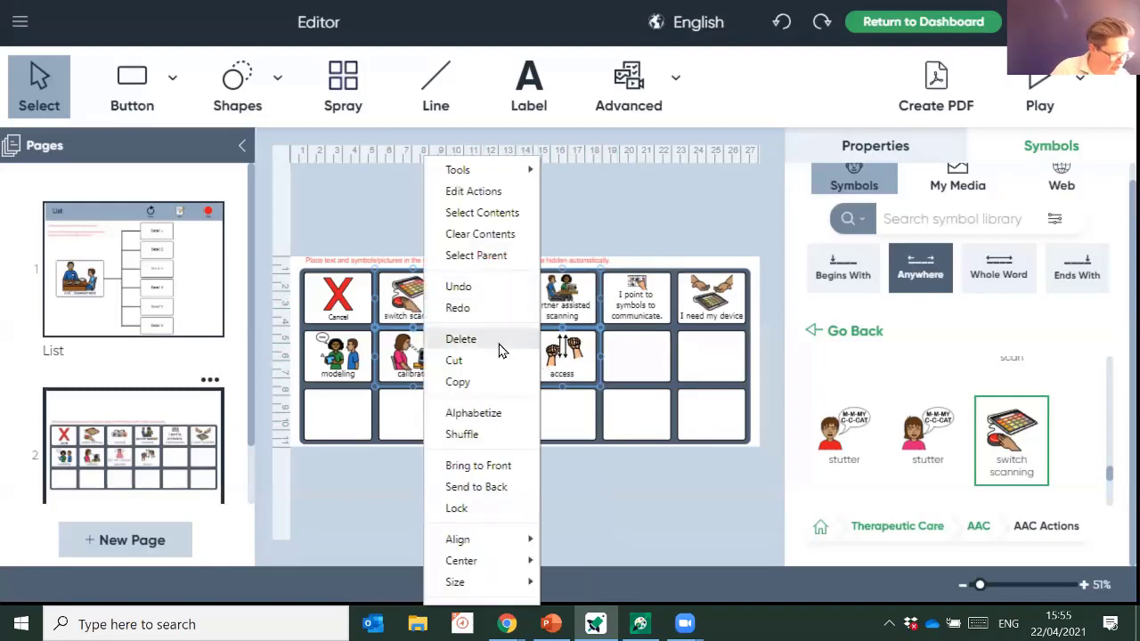
pyautogui.click(495, 215)
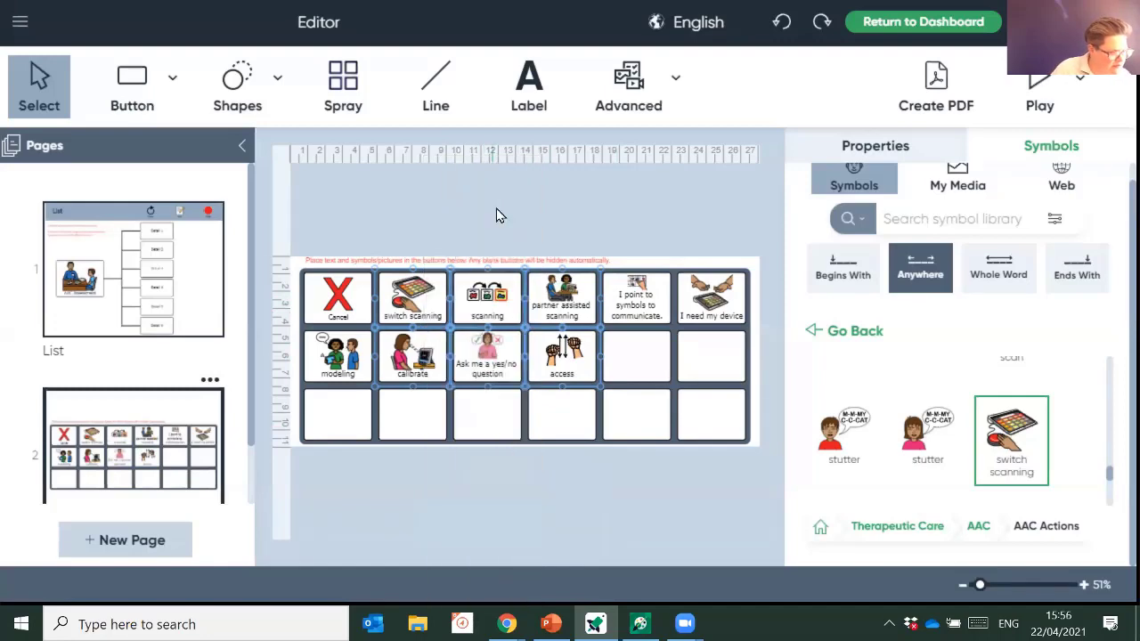
pyautogui.rightClick(434, 285)
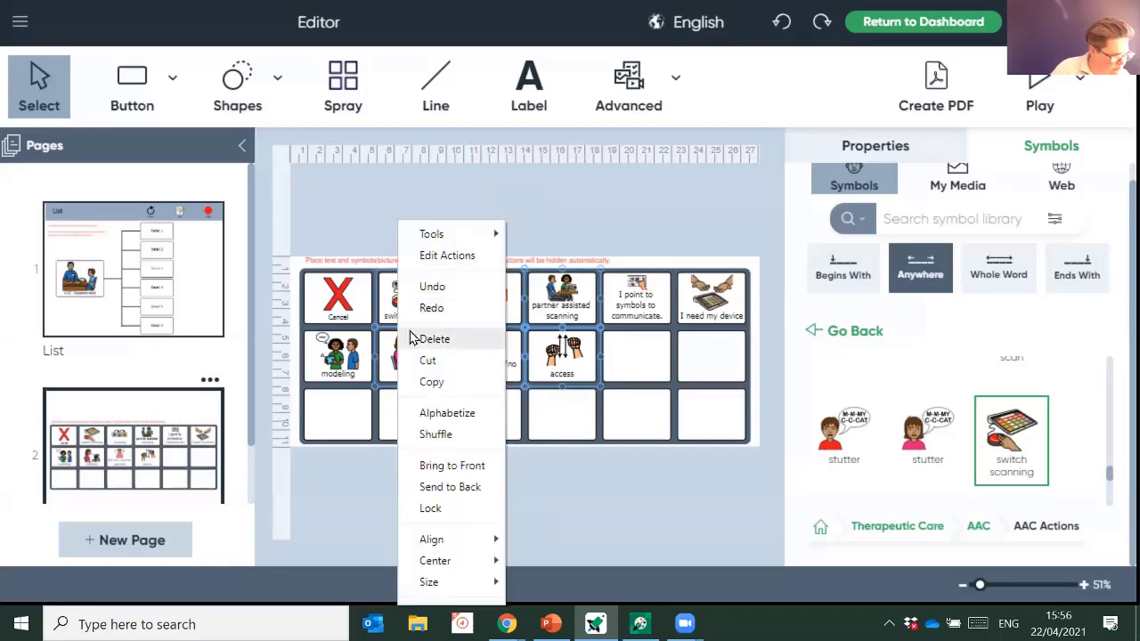
pyautogui.rightClick(407, 287)
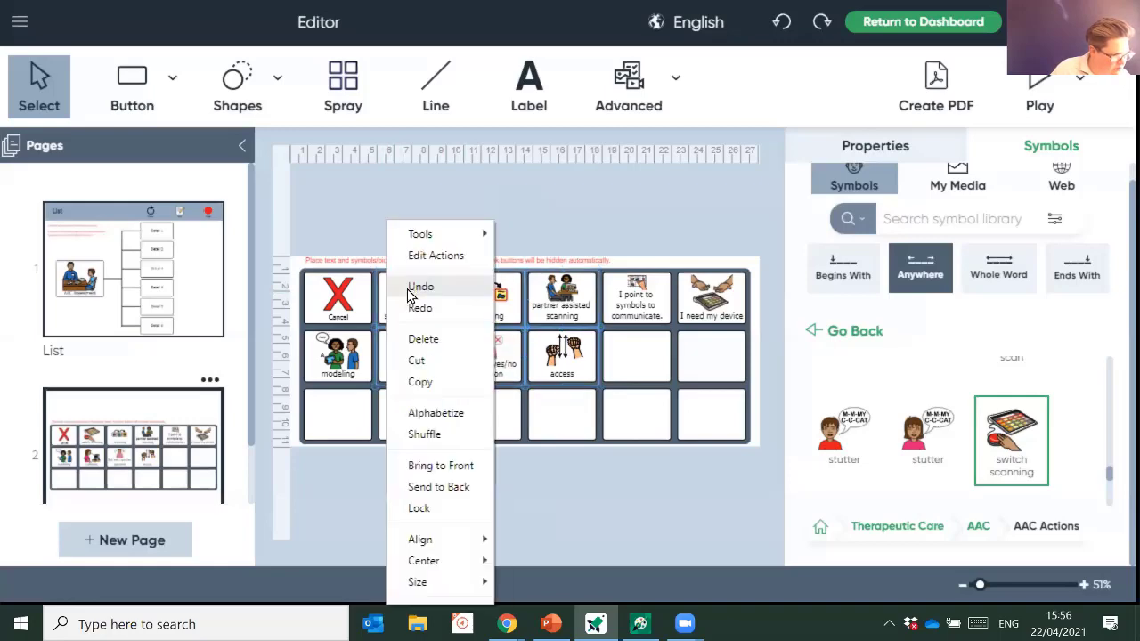
pyautogui.click(570, 415)
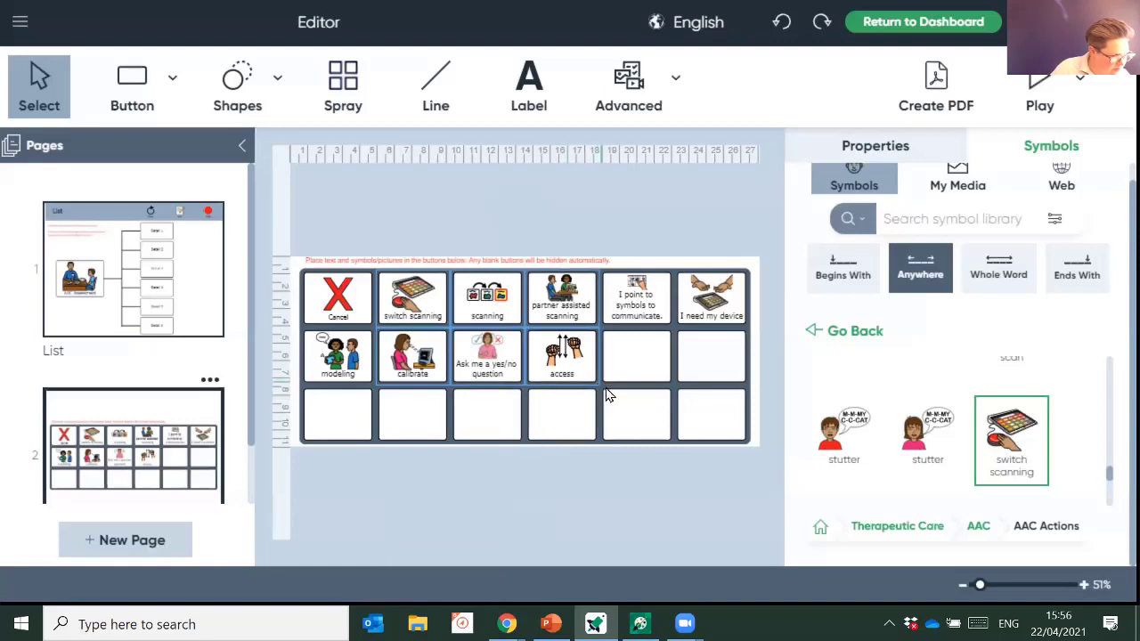
pyautogui.moveTo(603, 384); pyautogui.dragTo(466, 376)
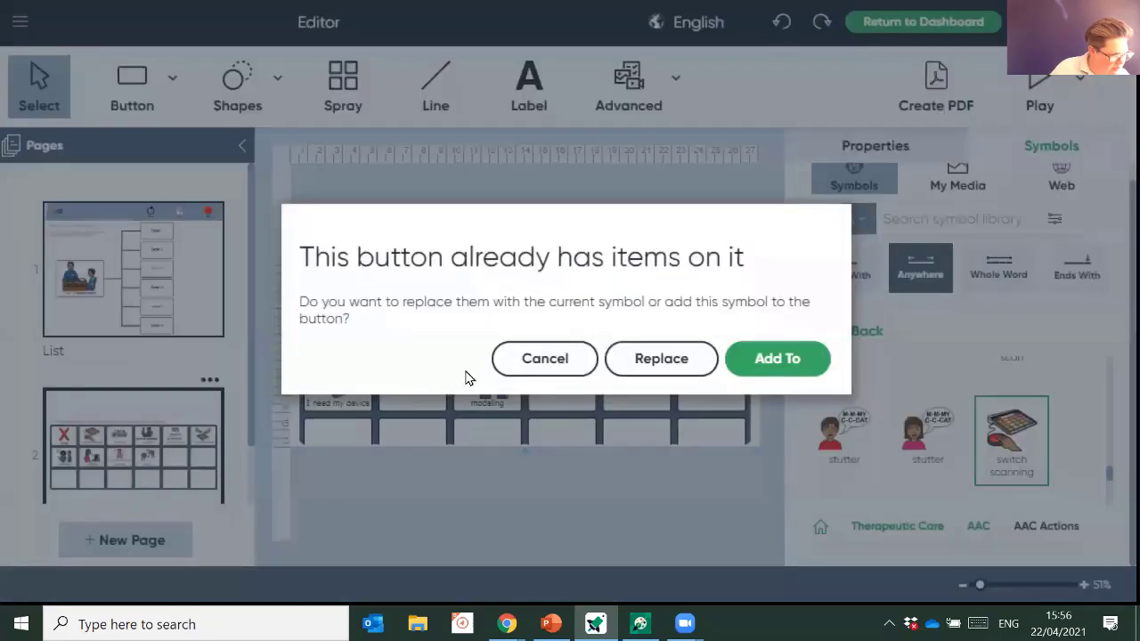
pyautogui.click(563, 369)
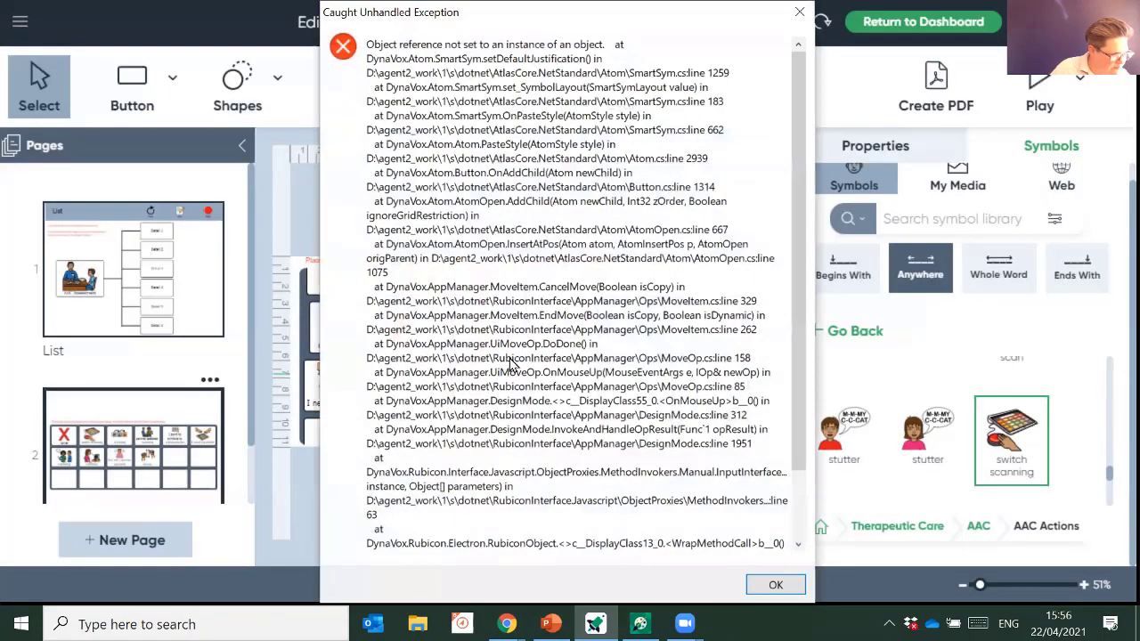
pyautogui.click(775, 584)
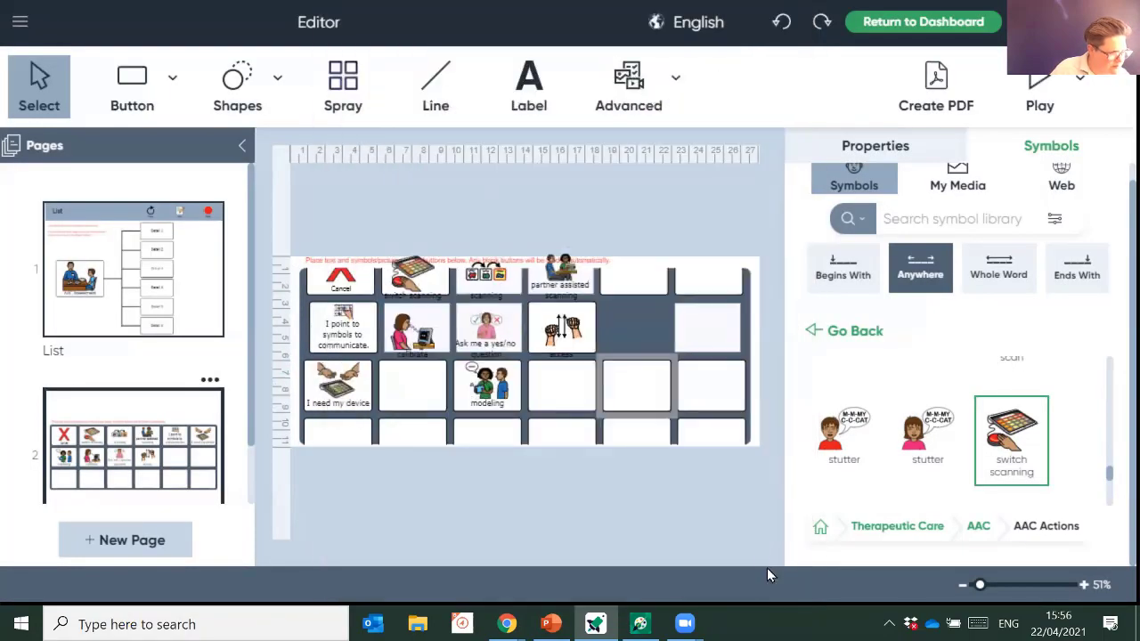
# - Undo the rearrangement and the switch scanning and scanning additions
pyautogui.click(781, 24)
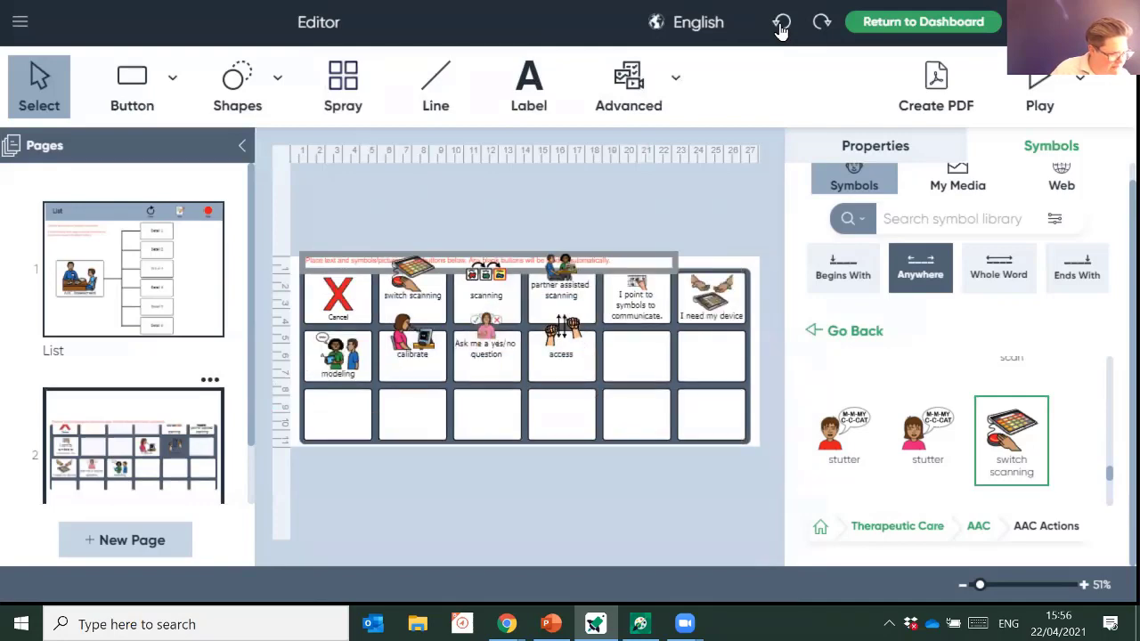
pyautogui.click(781, 24)
pyautogui.click(781, 24)
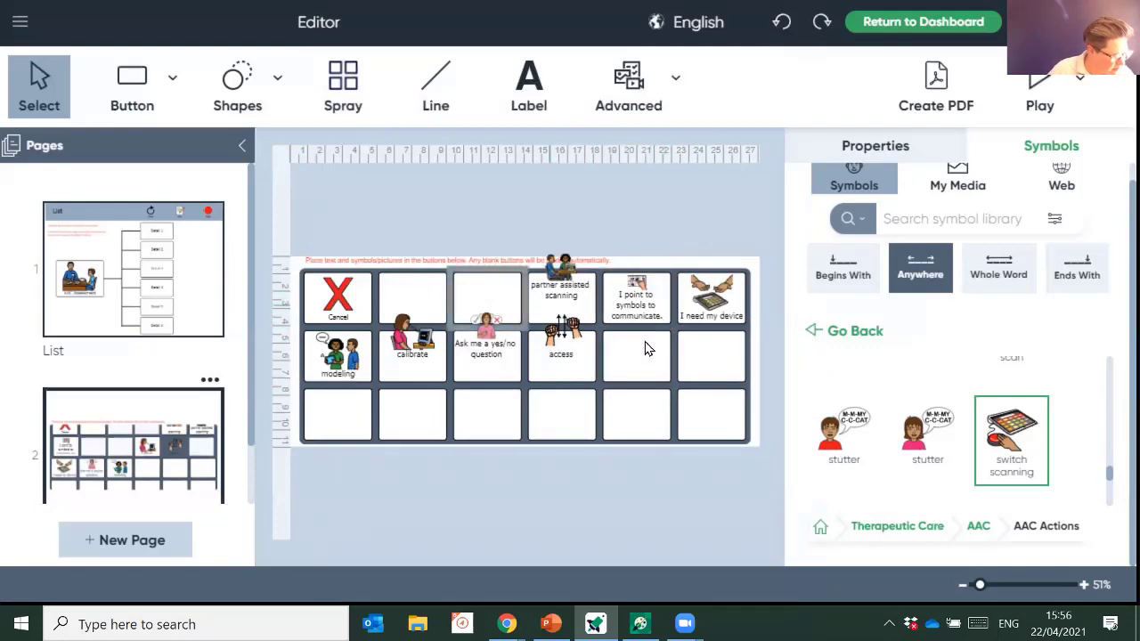
# - Remove the duplicate modeling symbol from row two's first cell with Clear Contents
pyautogui.rightClick(338, 354)
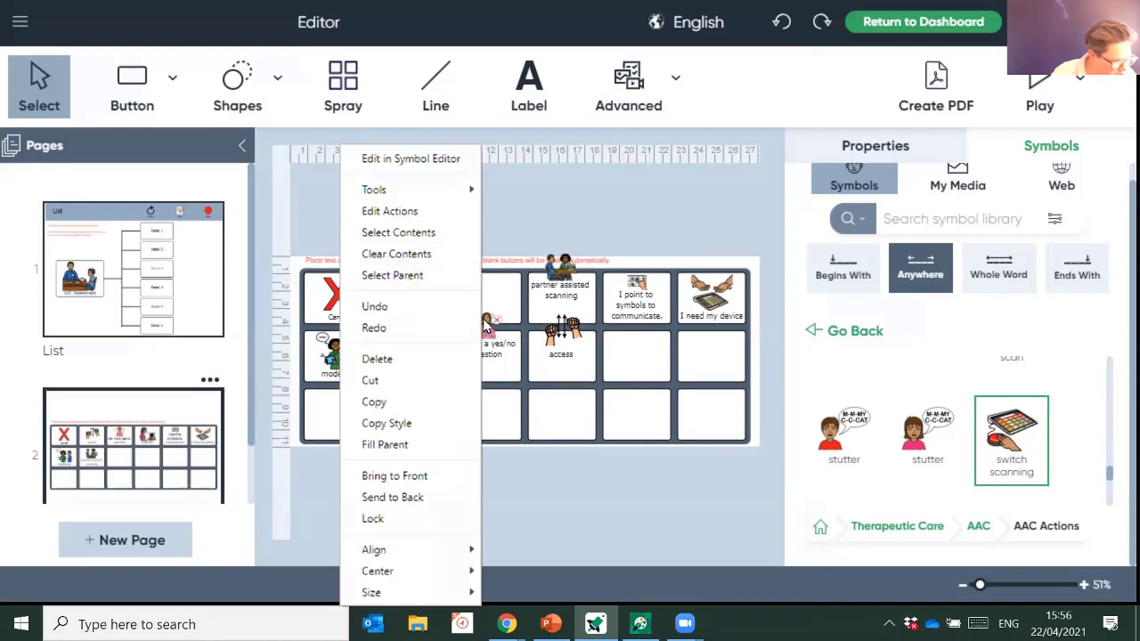
pyautogui.click(440, 274)
pyautogui.moveTo(358, 349); pyautogui.dragTo(336, 361)
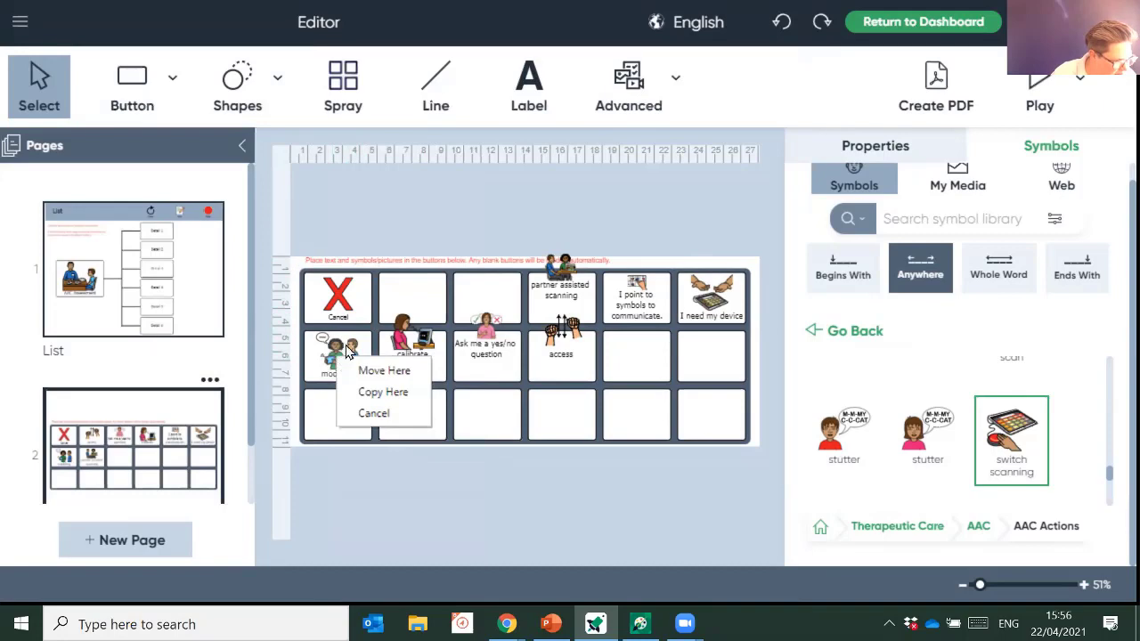
pyautogui.click(383, 391)
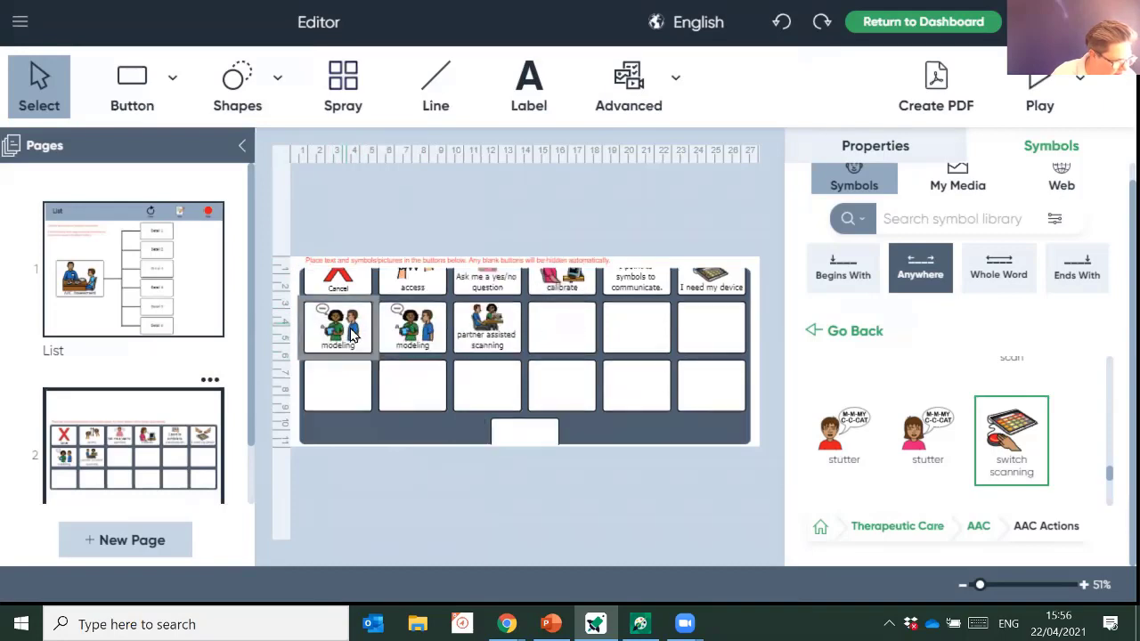
pyautogui.rightClick(351, 332)
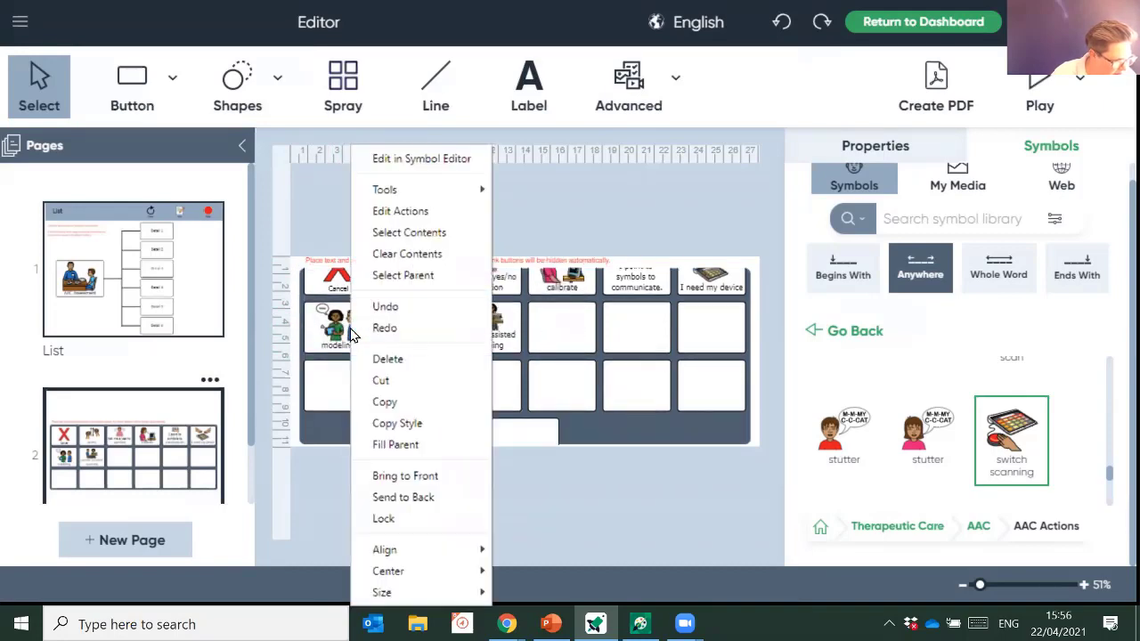
pyautogui.click(458, 255)
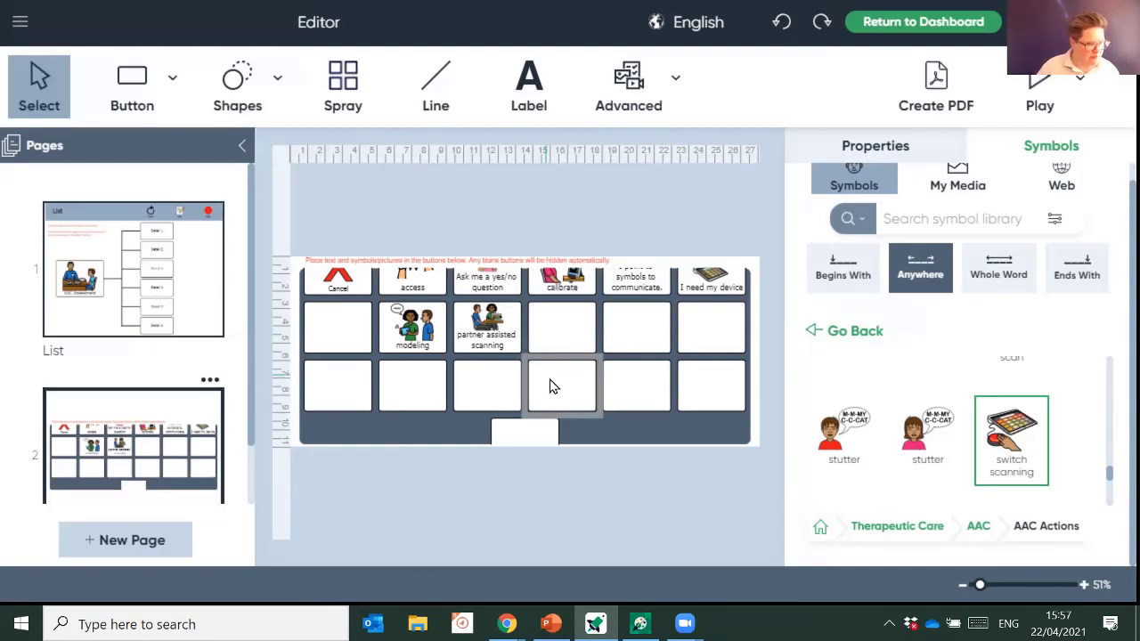
# - Preview the list, filling Details 1–4 with modeling, I need my device, partner assisted scanning and access, then stop
pyautogui.click(1041, 85)
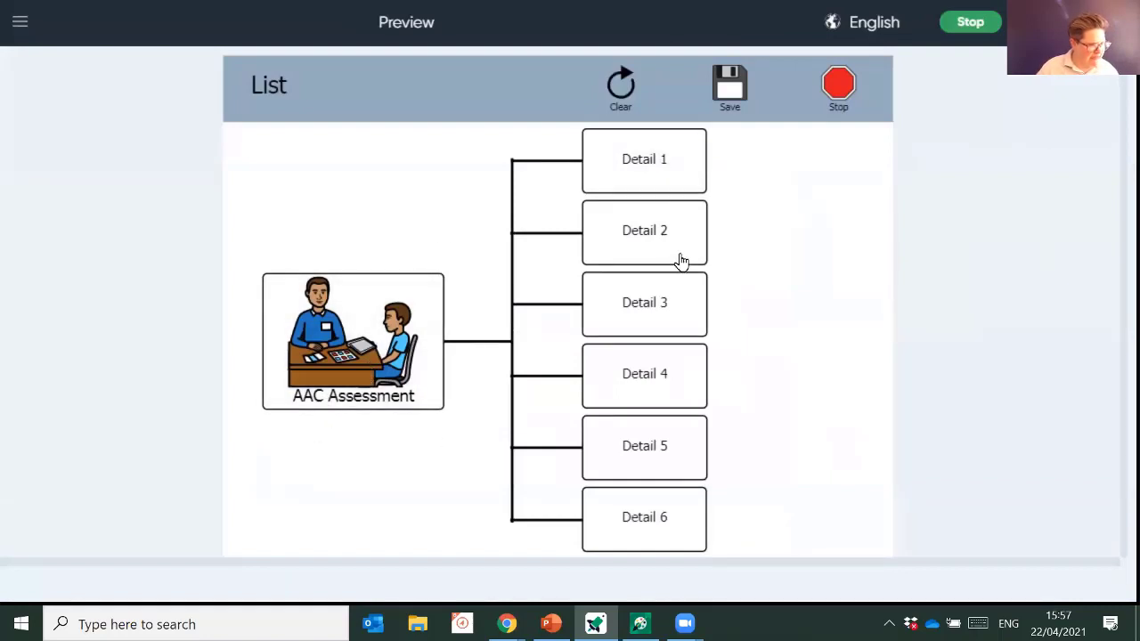
pyautogui.click(668, 170)
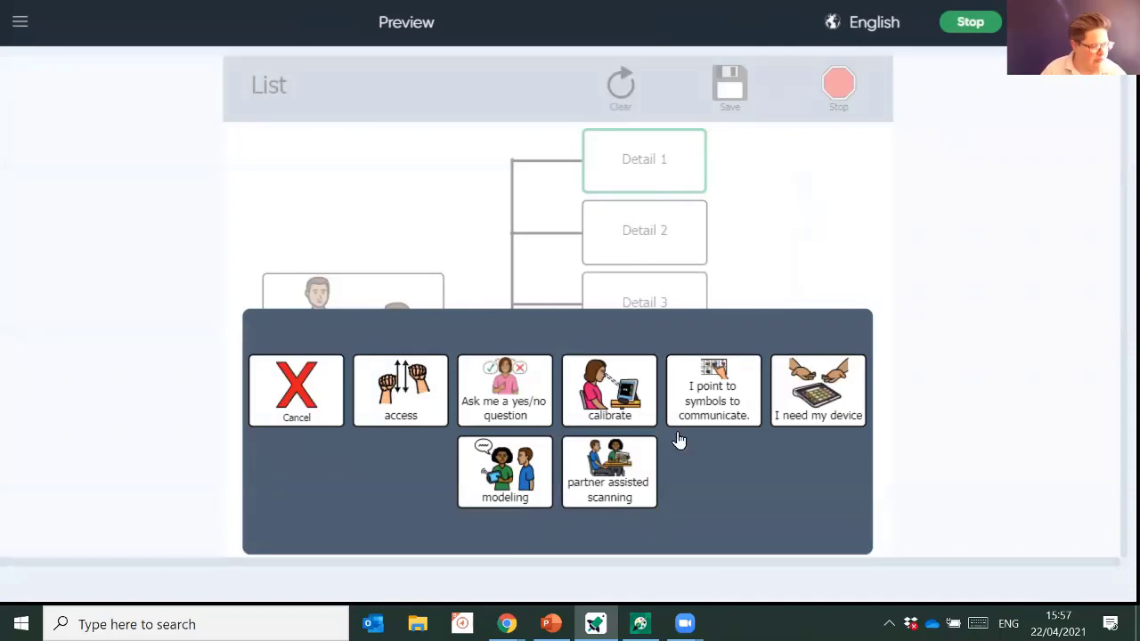
pyautogui.click(509, 481)
pyautogui.click(660, 222)
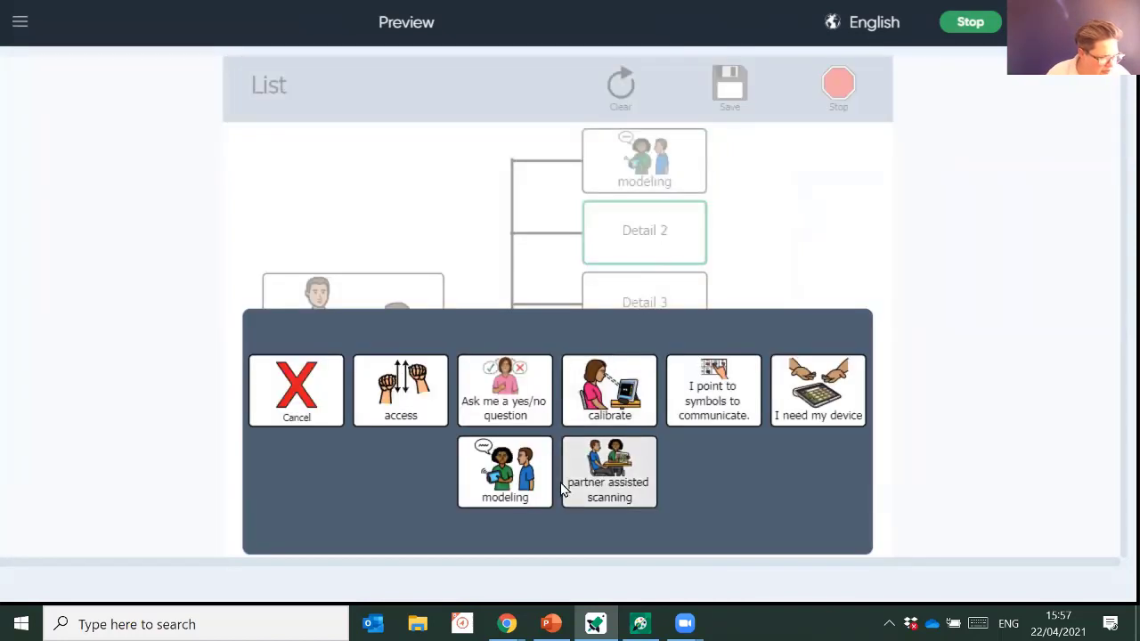
pyautogui.click(823, 429)
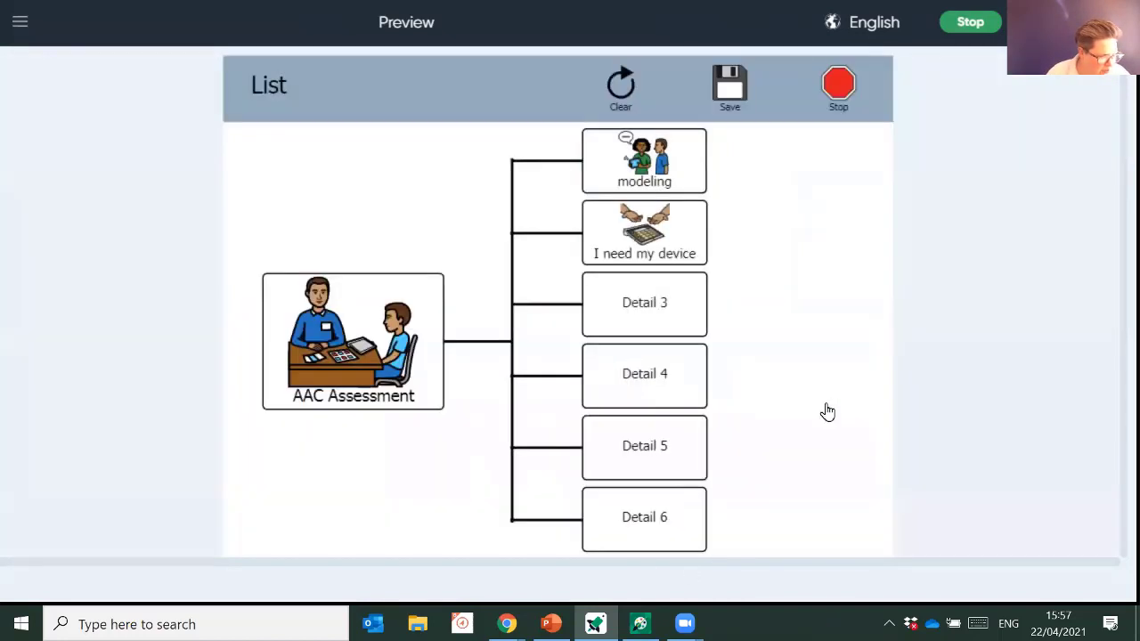
pyautogui.click(647, 305)
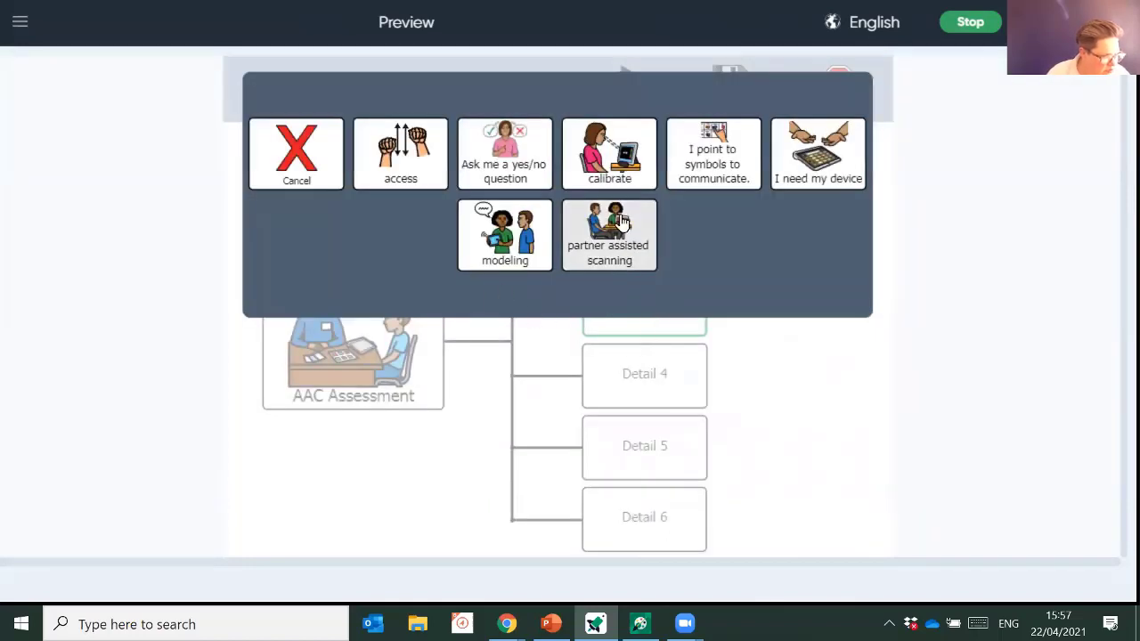
pyautogui.click(610, 249)
pyautogui.click(677, 381)
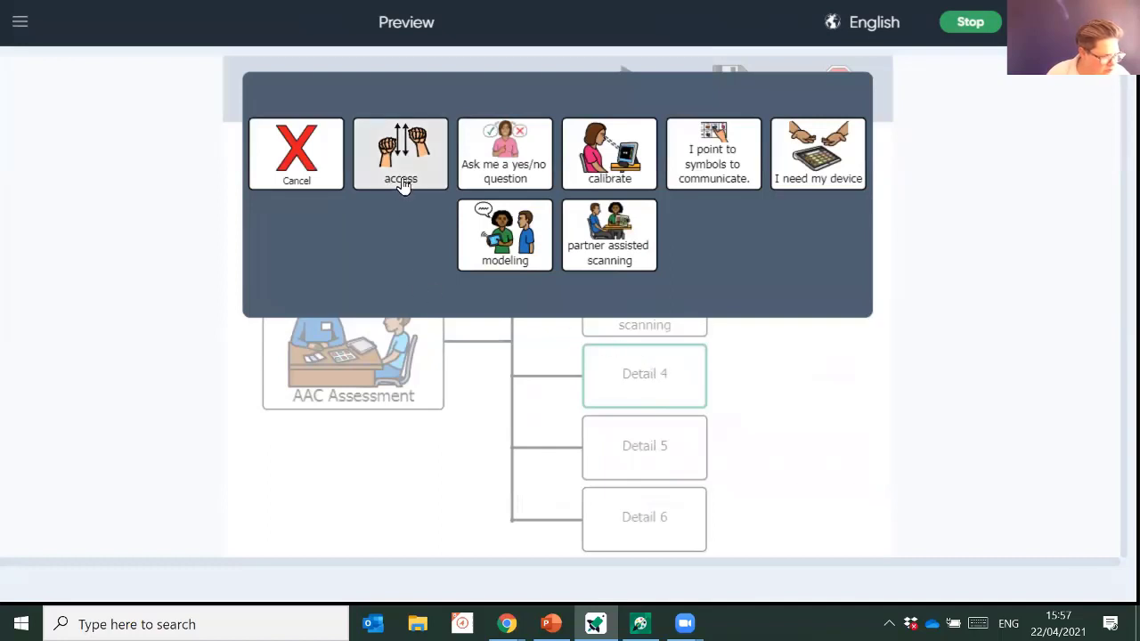
pyautogui.click(402, 184)
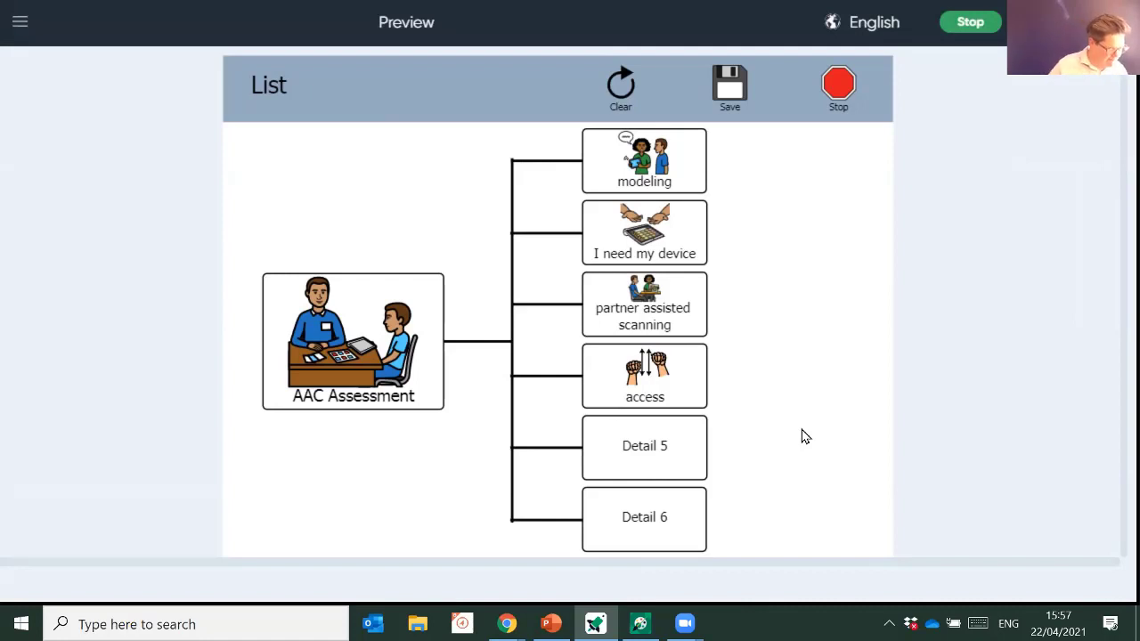
pyautogui.click(982, 25)
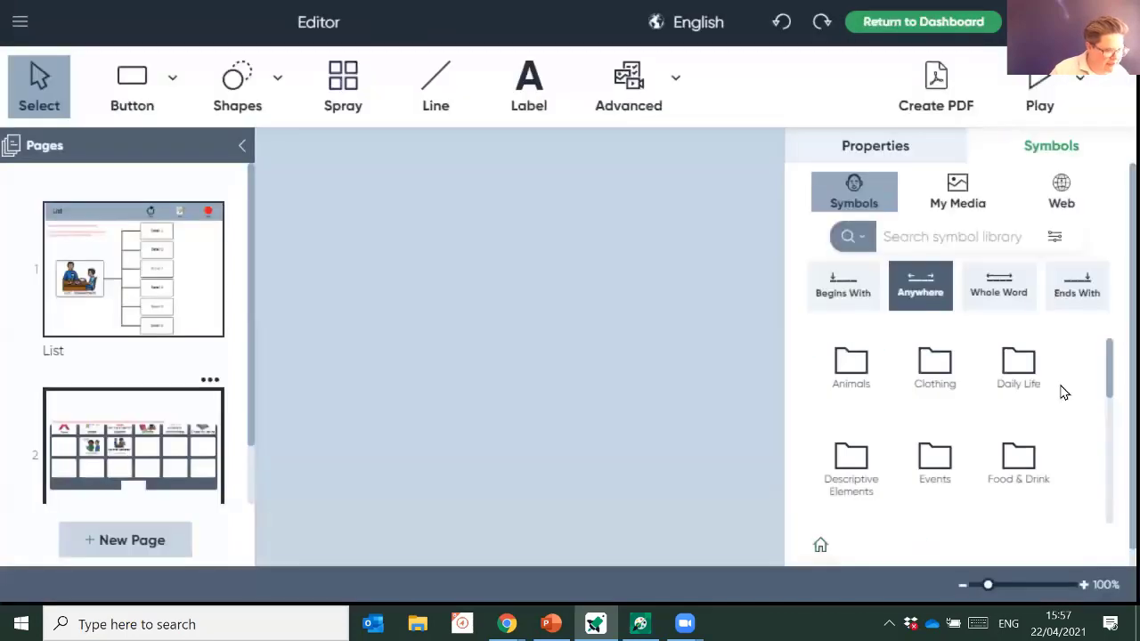
# - Save the activity as 'AAC assessment' on the way back to the Dashboard
pyautogui.click(945, 34)
pyautogui.click(702, 360)
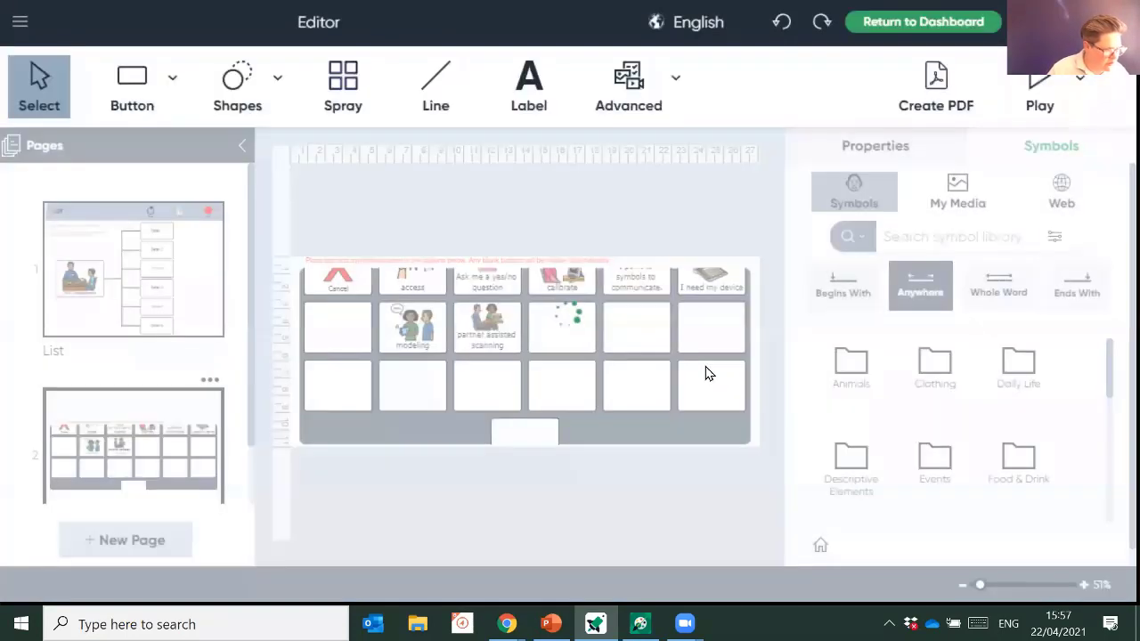
pyautogui.write('AAC ')
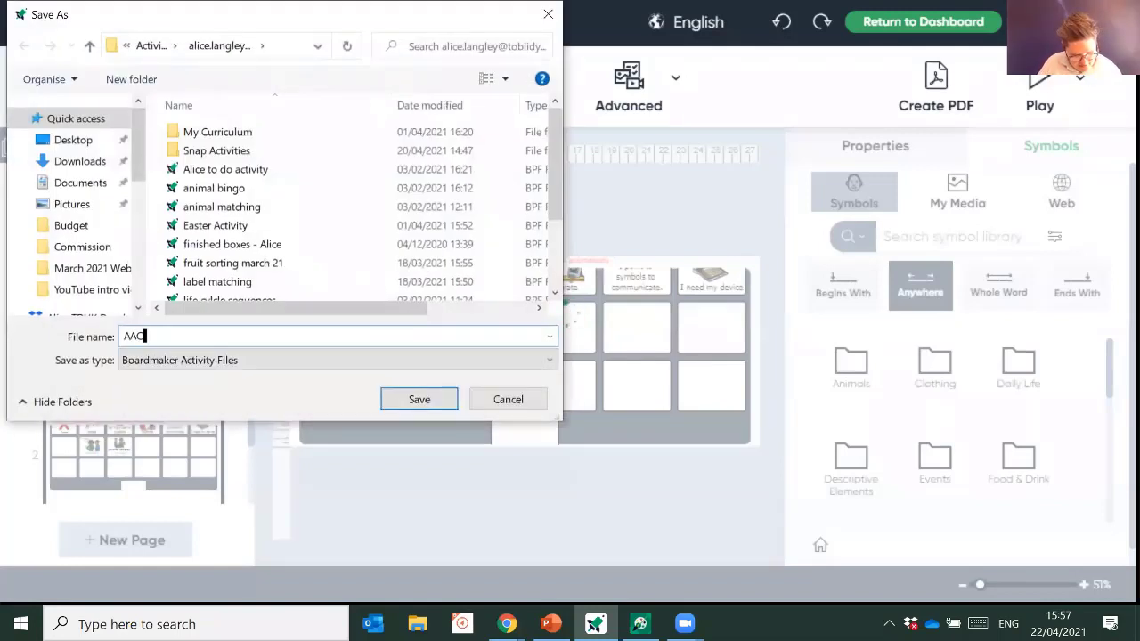
pyautogui.write('assessment')
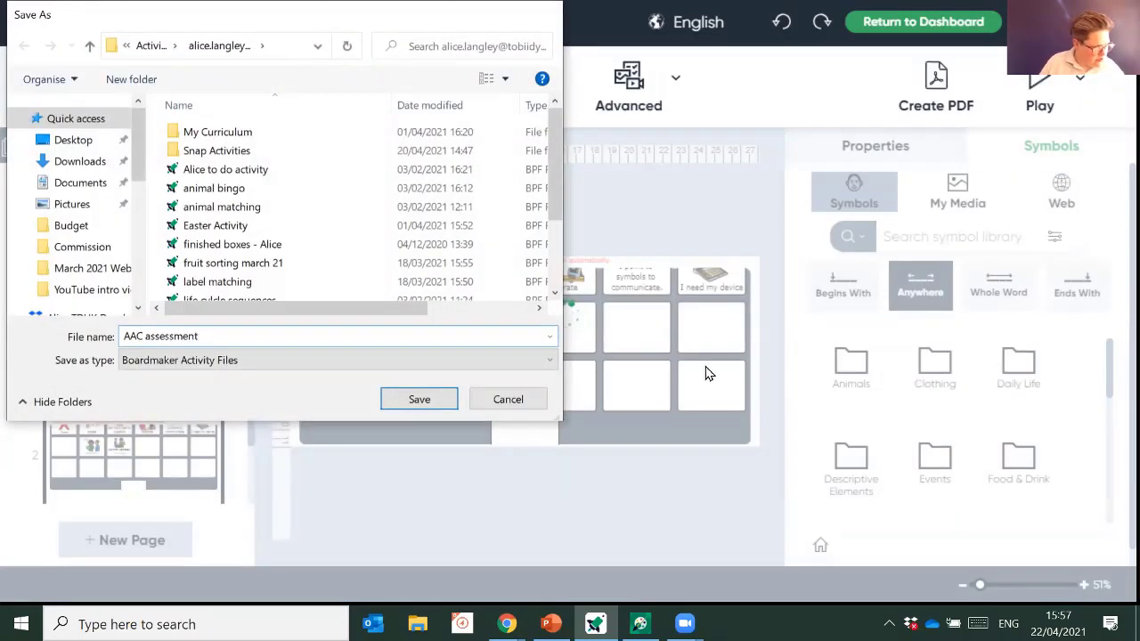
pyautogui.press('Return')
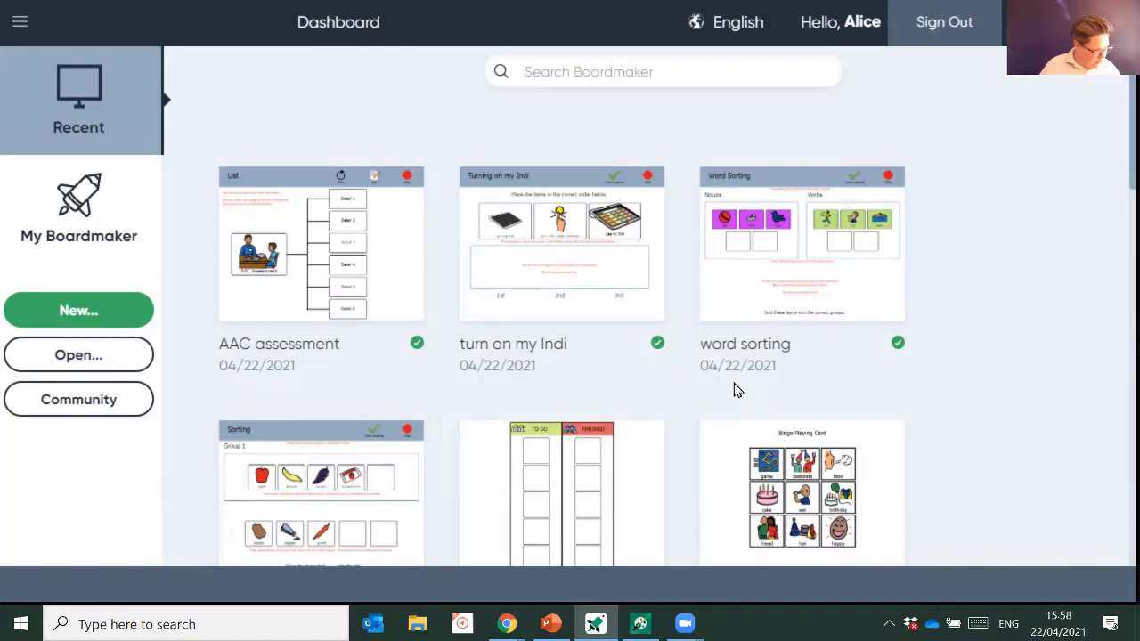
# - Pick the 10-student Student Sign In template under Interactive, Classroom Routines for a new activity
pyautogui.click(114, 319)
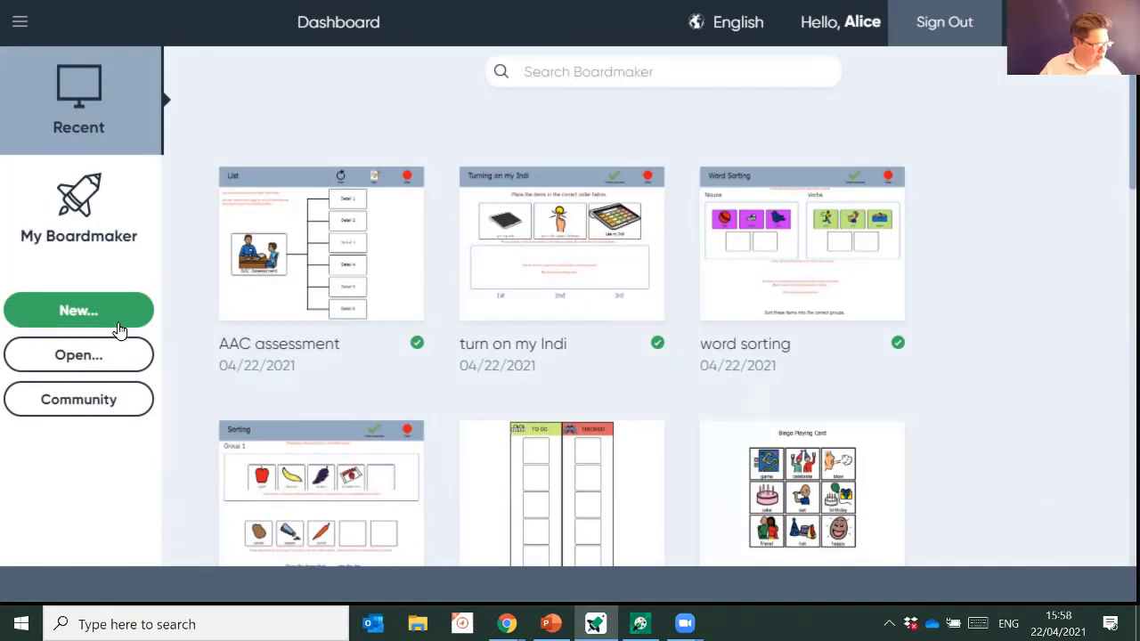
pyautogui.click(143, 241)
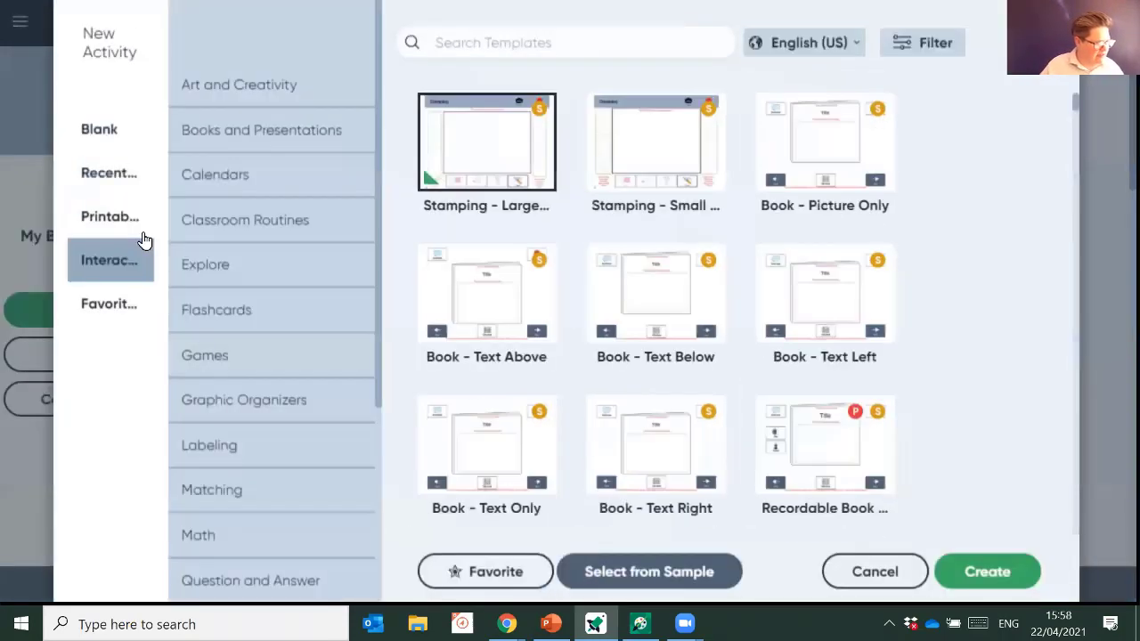
pyautogui.click(323, 230)
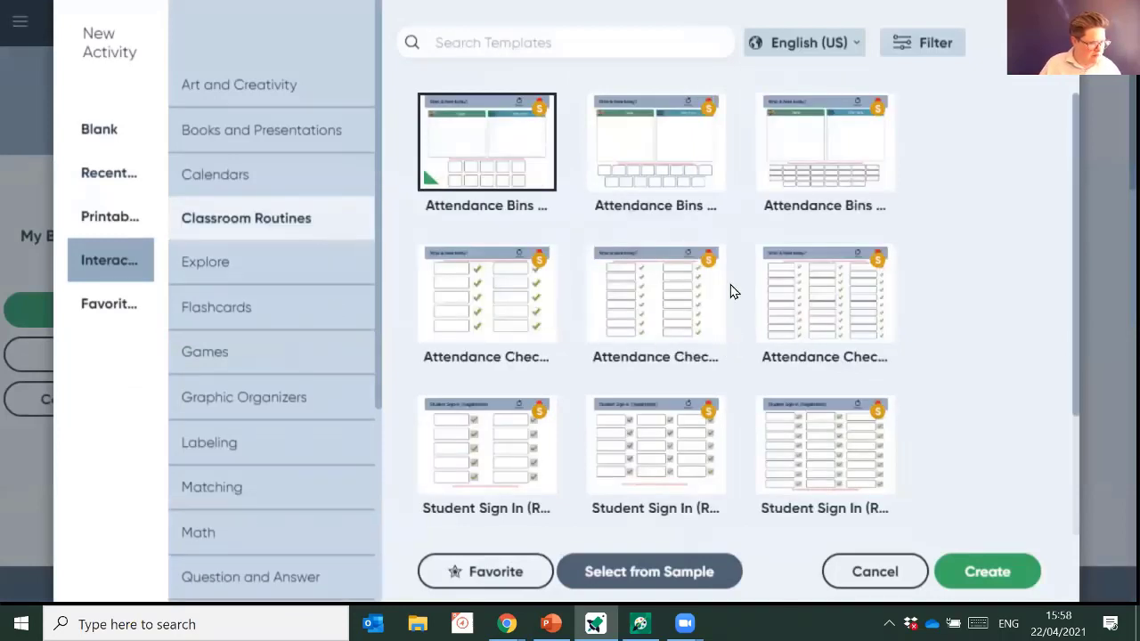
pyautogui.scroll(-1, 698, 336)
pyautogui.scroll(-1, 699, 336)
pyautogui.scroll(2, 699, 336)
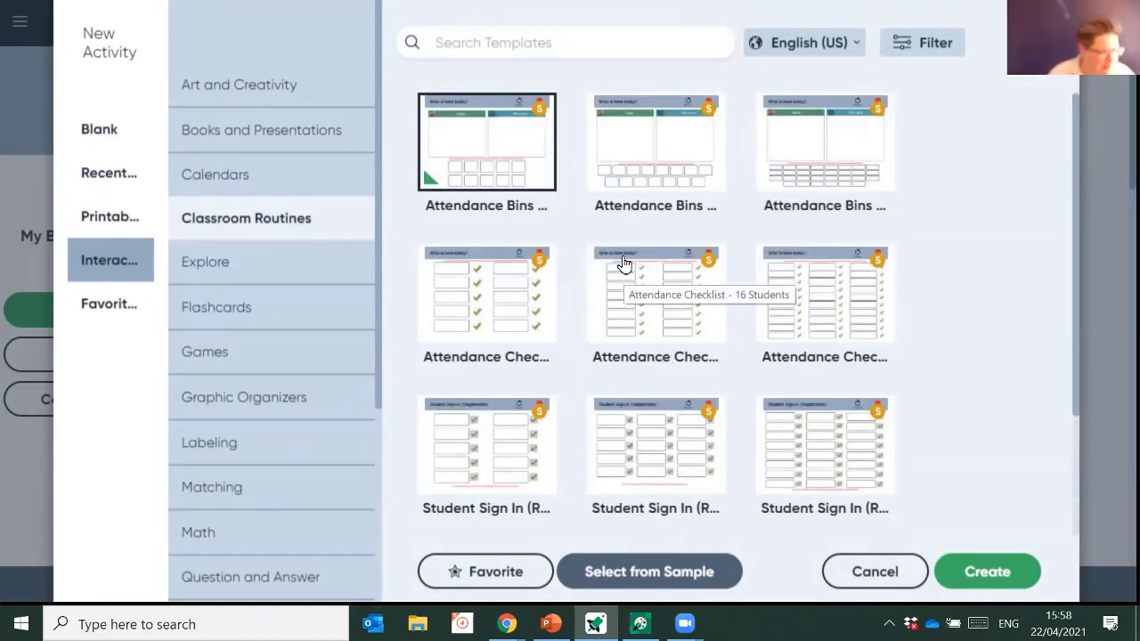
pyautogui.scroll(-1, 623, 264)
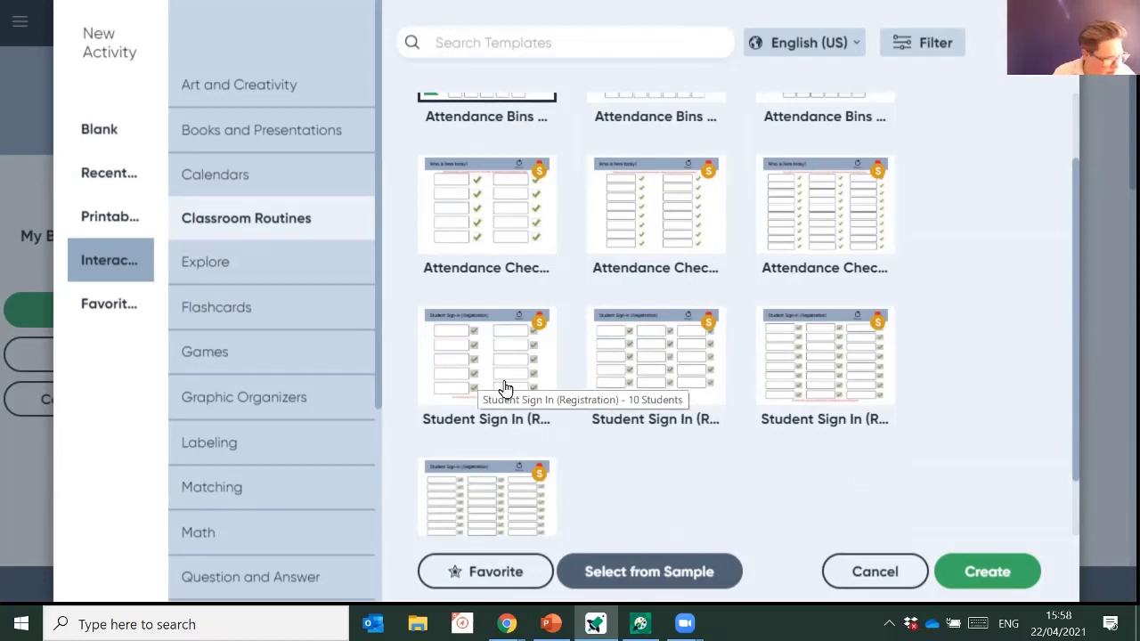
pyautogui.click(504, 389)
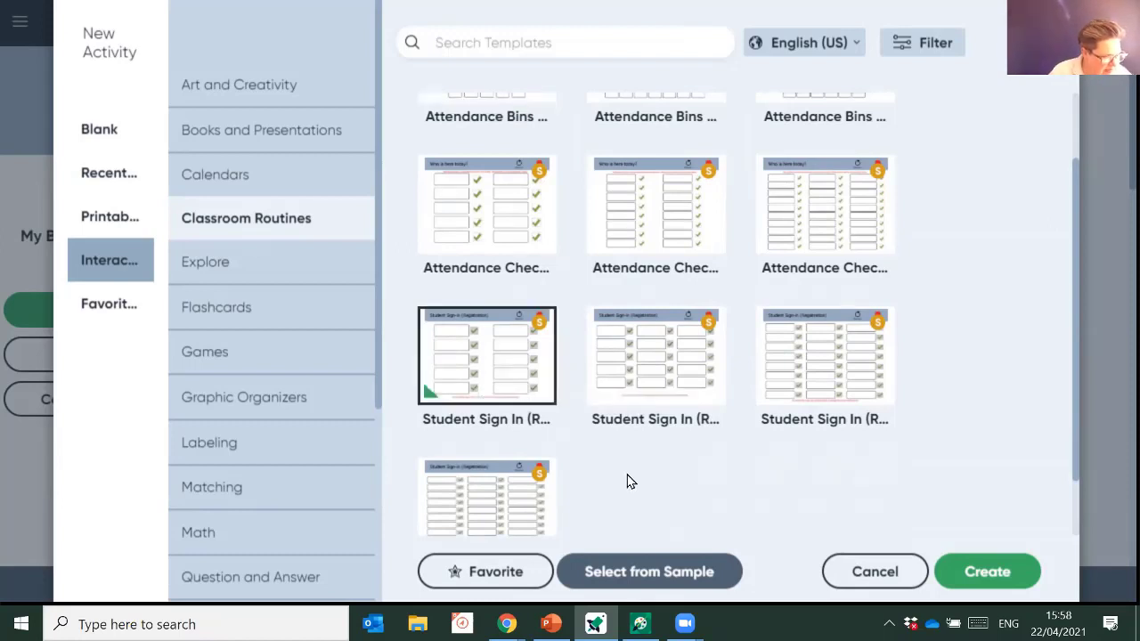
# - Create the Student Sign-in (Registration) activity and run it in preview with Try It
pyautogui.click(616, 579)
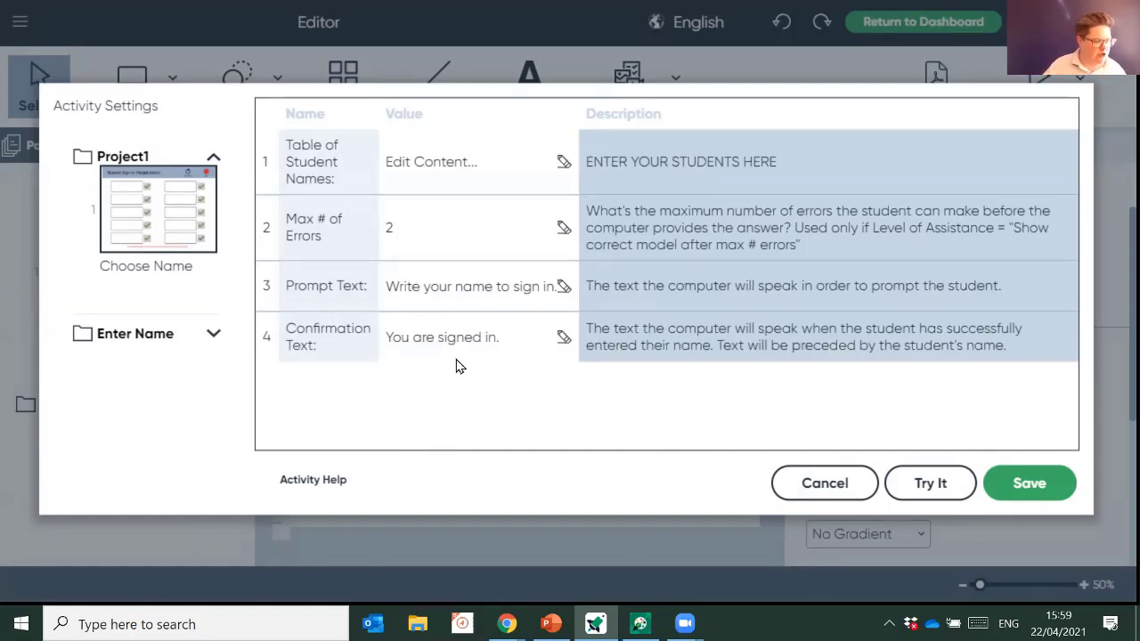
pyautogui.click(930, 484)
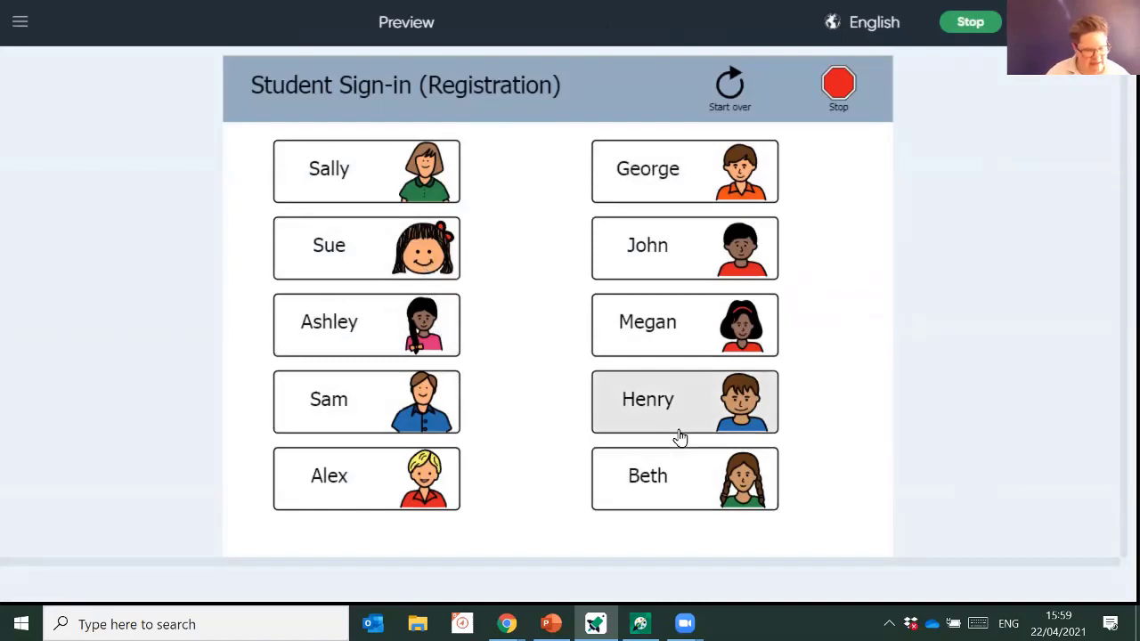
# - Open the first student's card, spell her five-letter first name from the letter tiles, and sign in
pyautogui.click(400, 171)
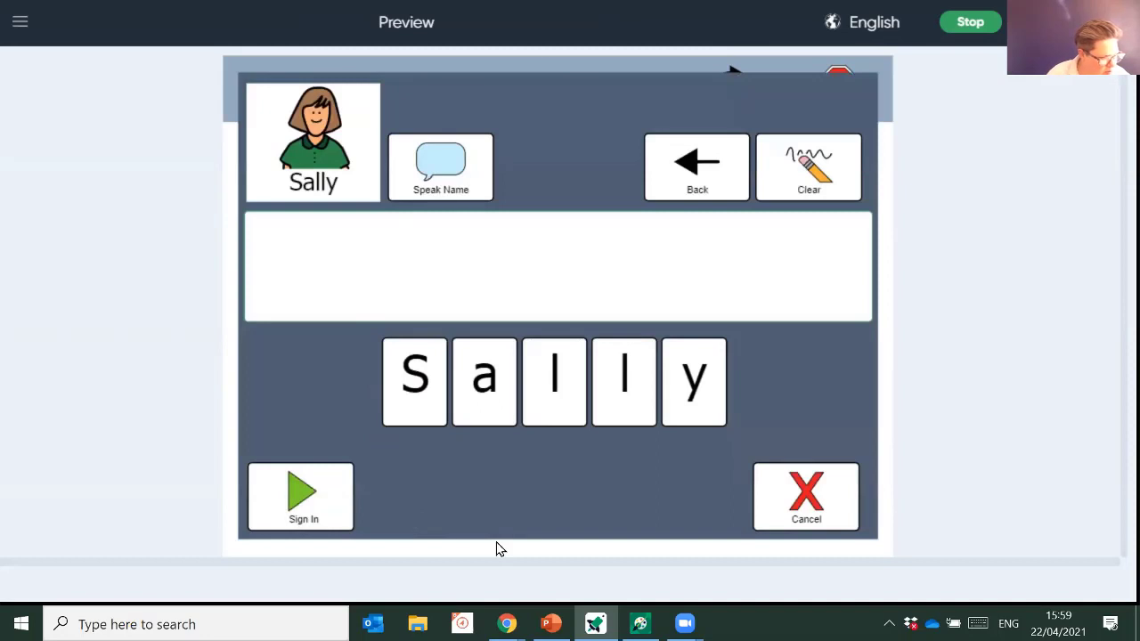
pyautogui.click(415, 411)
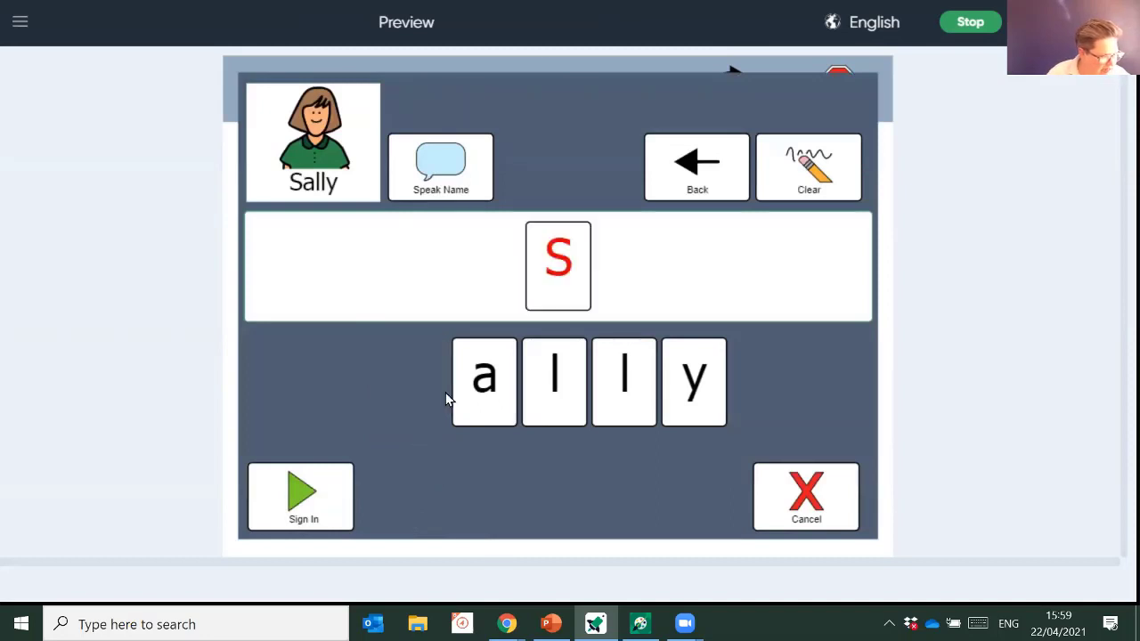
pyautogui.click(496, 387)
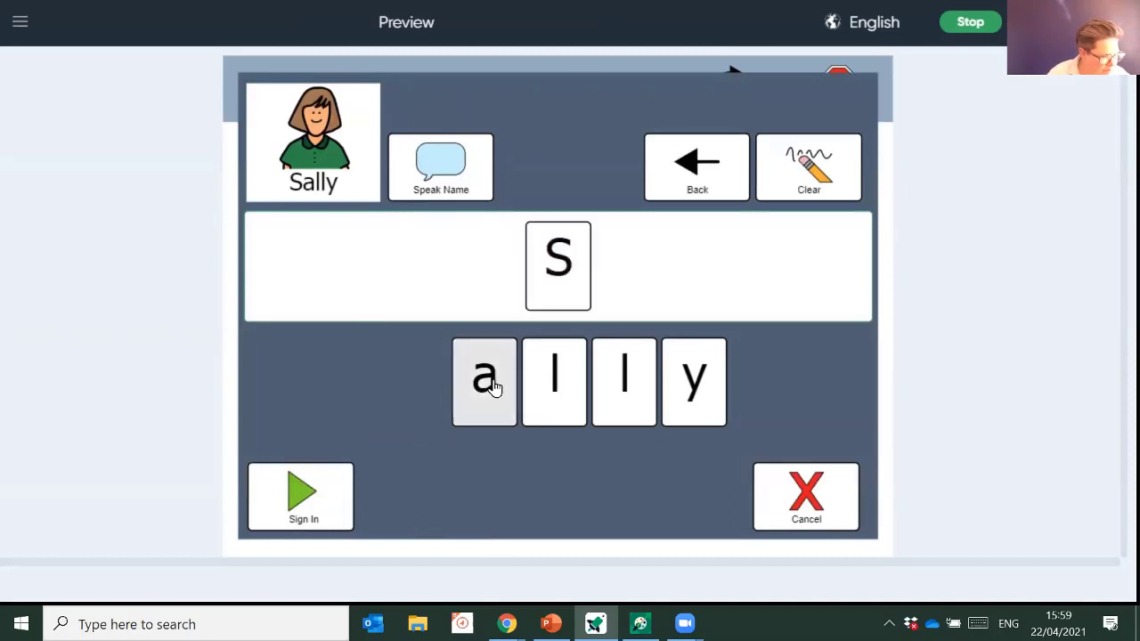
pyautogui.click(568, 391)
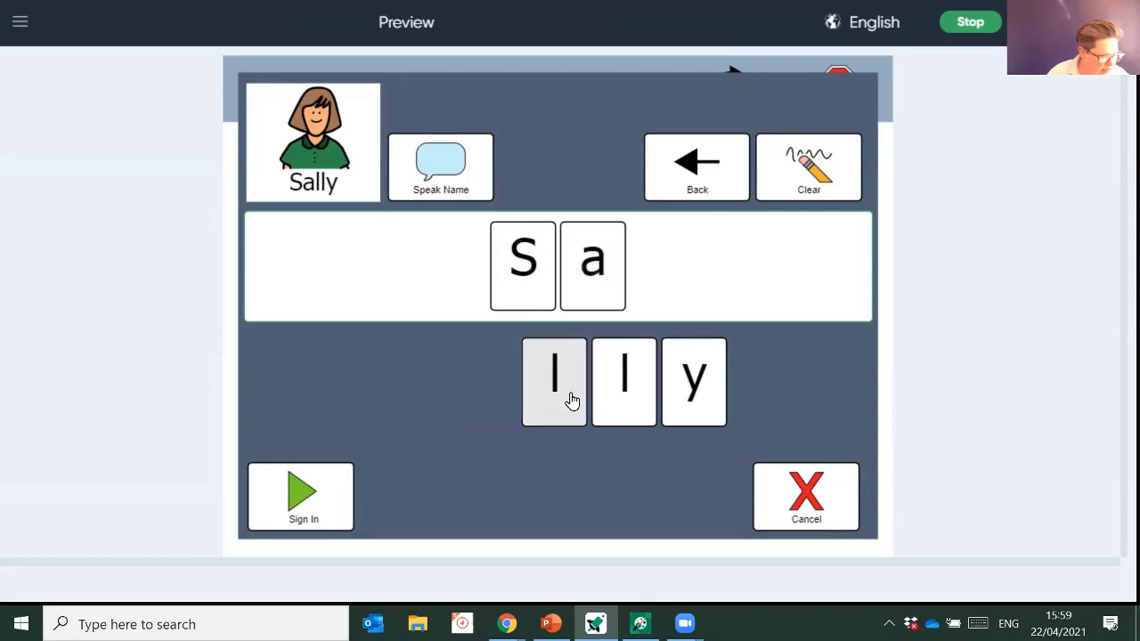
pyautogui.click(633, 390)
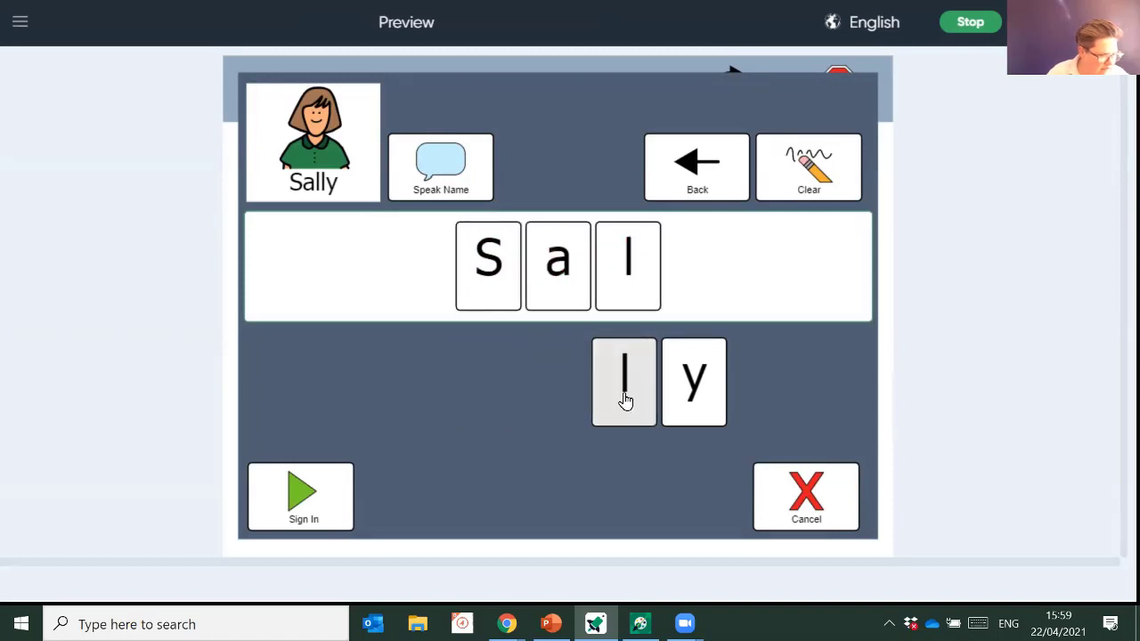
pyautogui.click(697, 381)
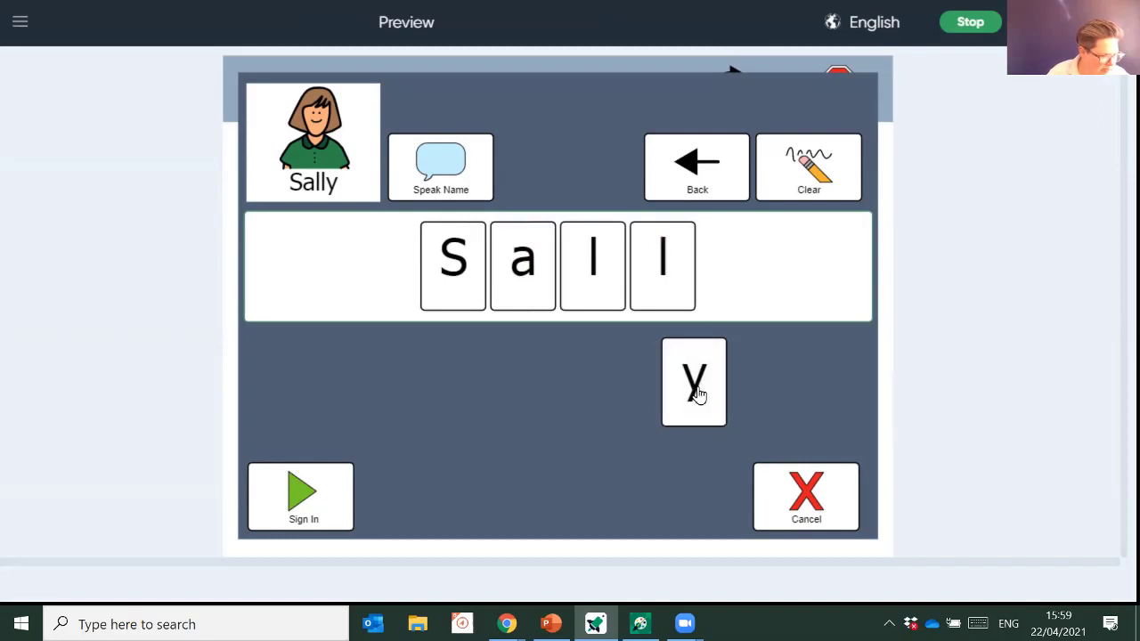
pyautogui.click(305, 514)
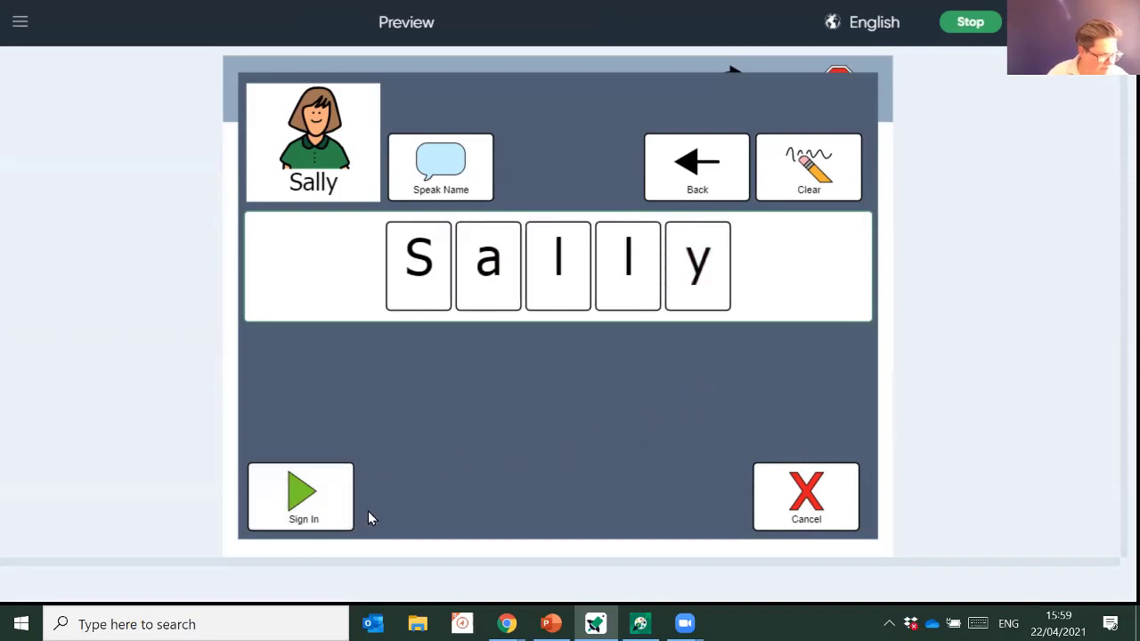
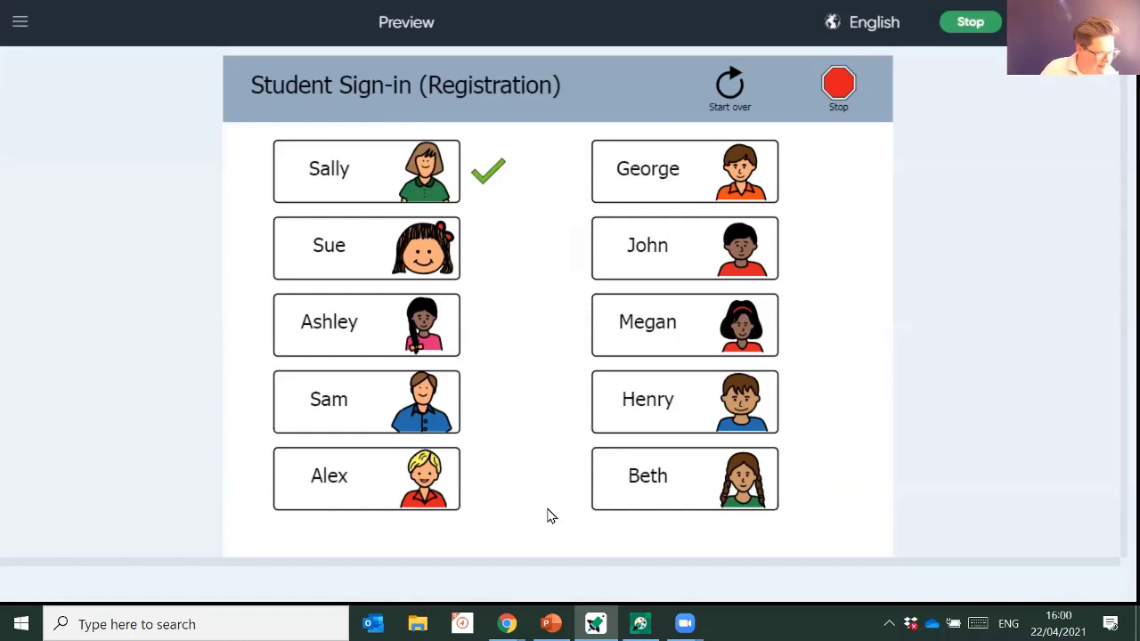
# - Stop the sign-in preview to return to Activity Settings showing Max # of Errors 2
pyautogui.click(981, 25)
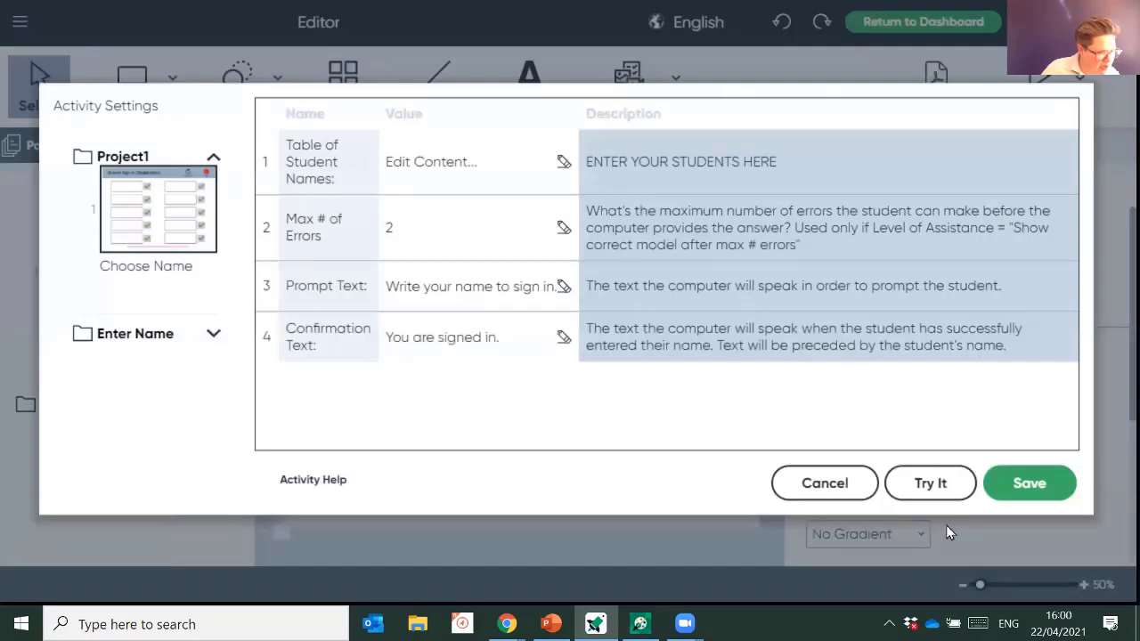
# - Save the settings, then reopen Project1's activity settings and edit the Table of Student Names
pyautogui.click(1030, 482)
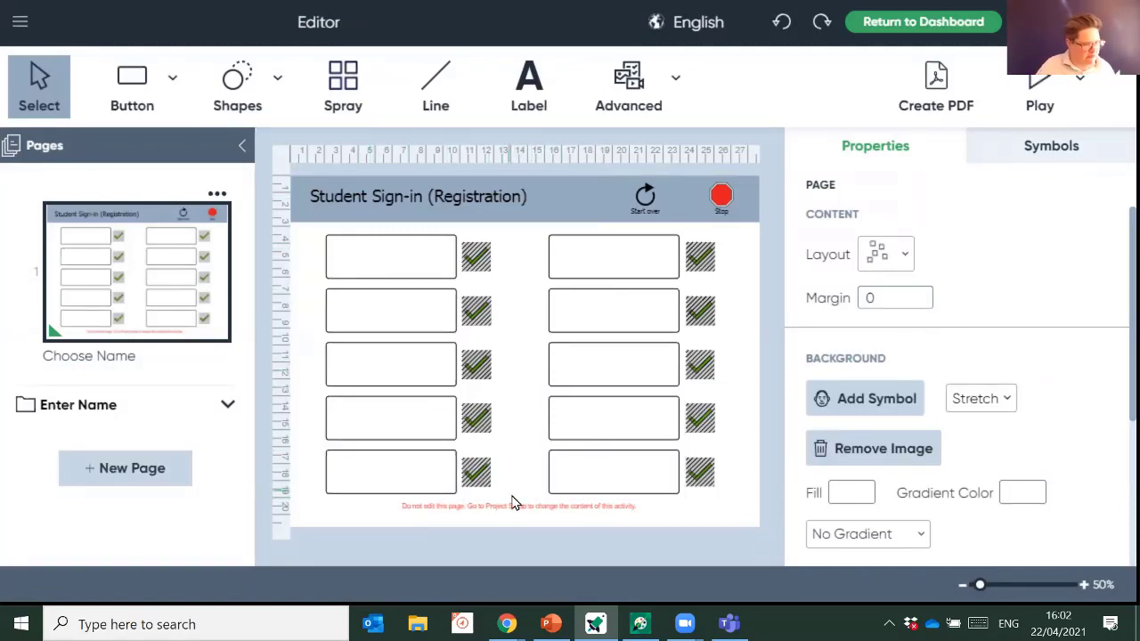
pyautogui.click(20, 21)
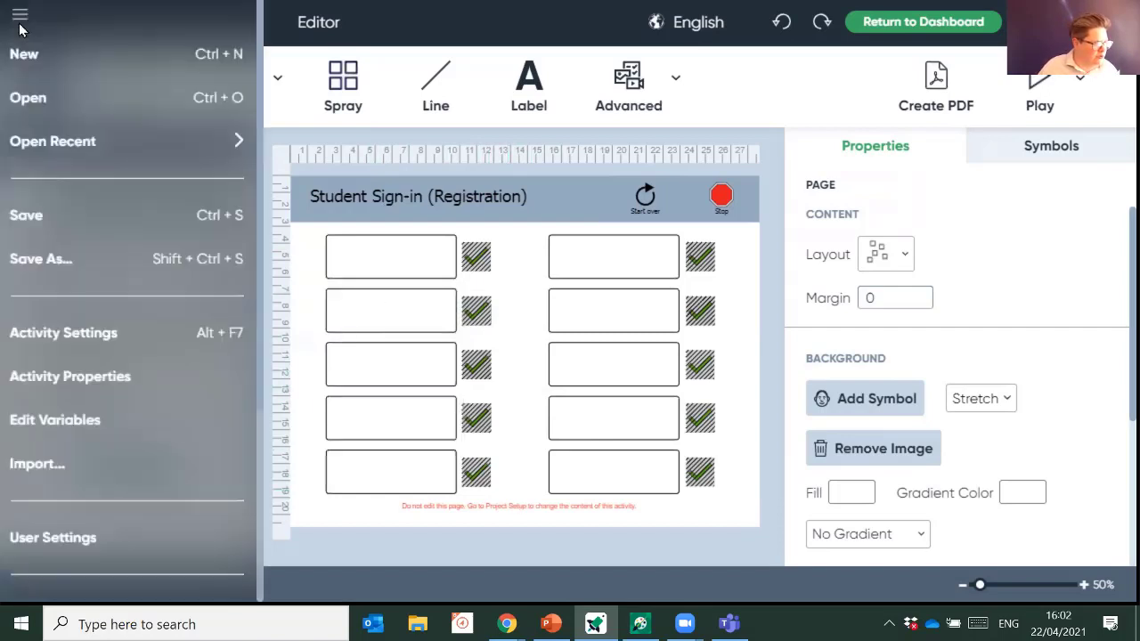
pyautogui.click(165, 343)
pyautogui.click(163, 204)
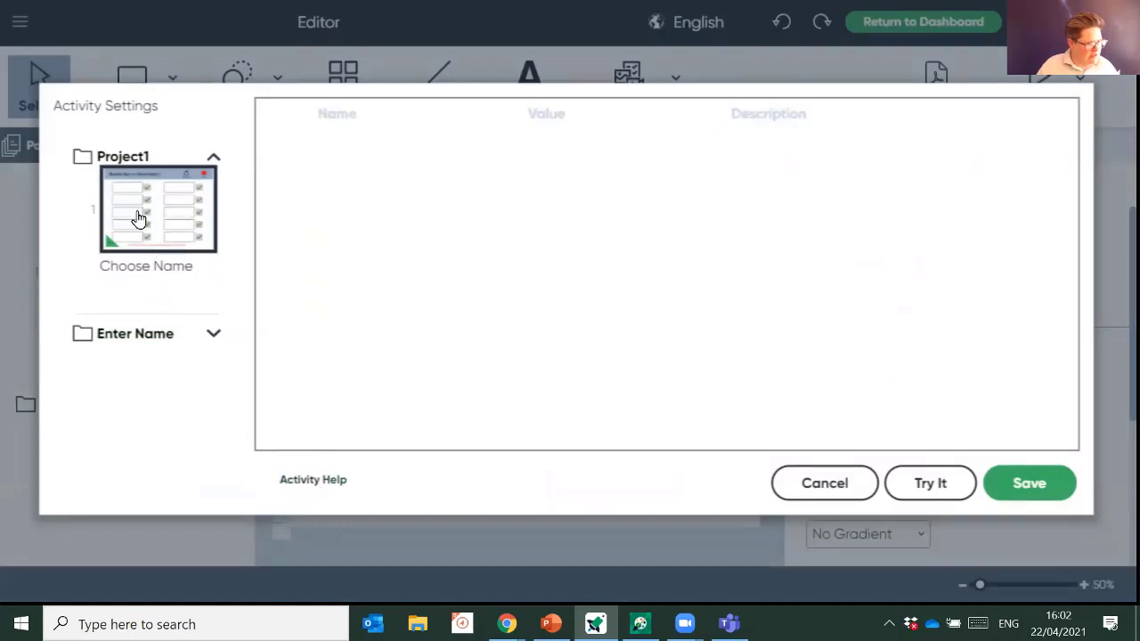
pyautogui.click(136, 156)
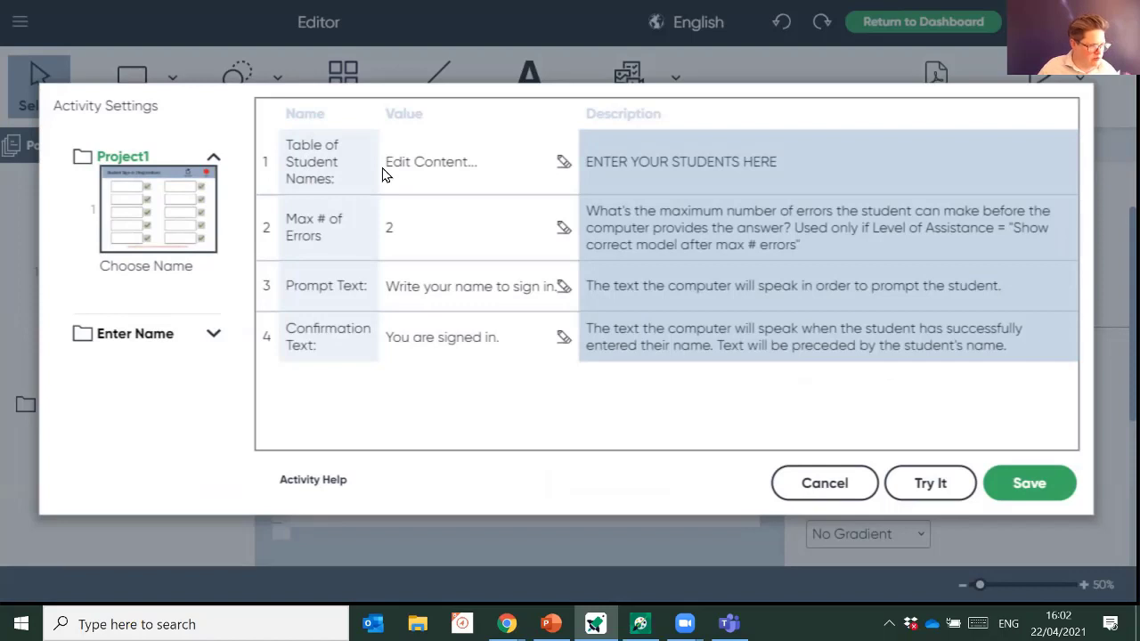
pyautogui.click(564, 165)
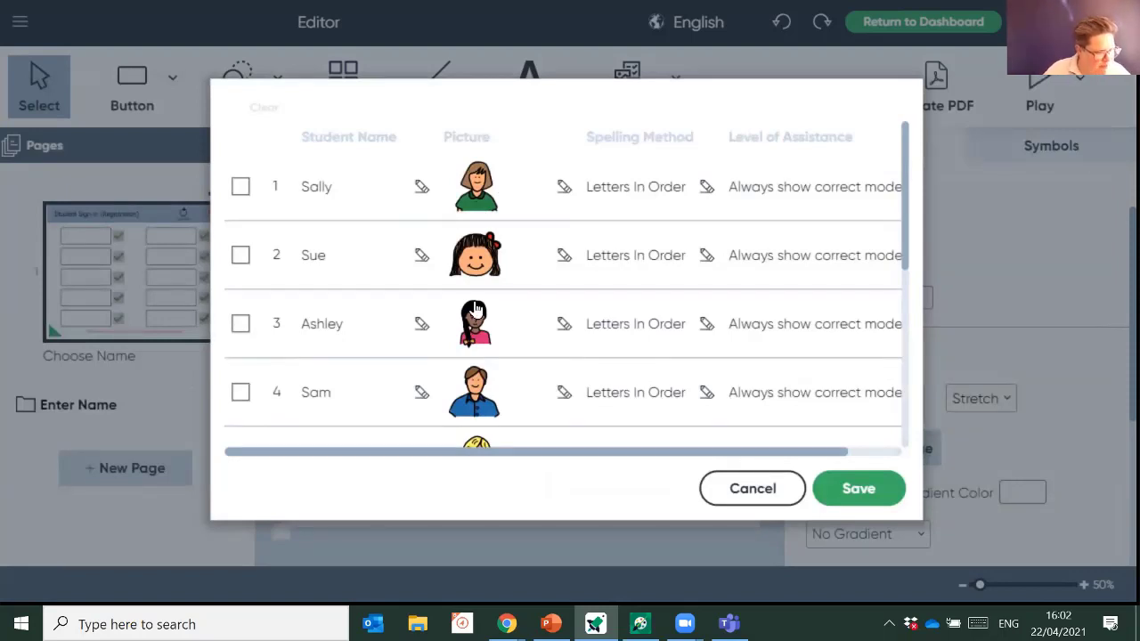
pyautogui.scroll(-5, 485, 312)
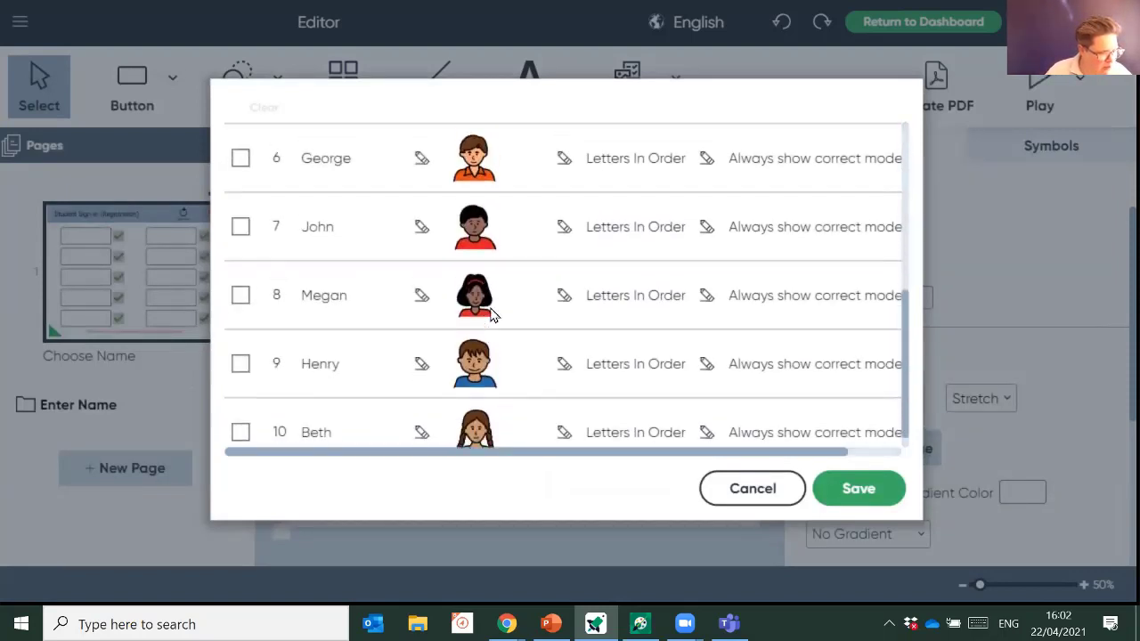
pyautogui.scroll(5, 493, 315)
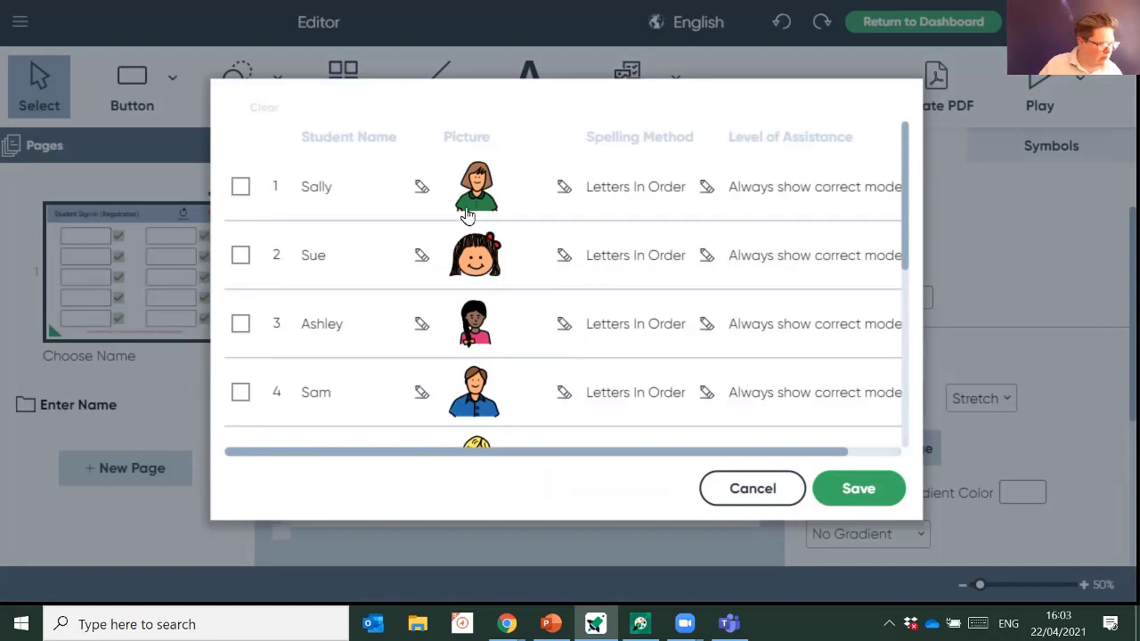
# - Rename the first student Sally to 'Go' and give it the green arrow symbol
pyautogui.click(421, 188)
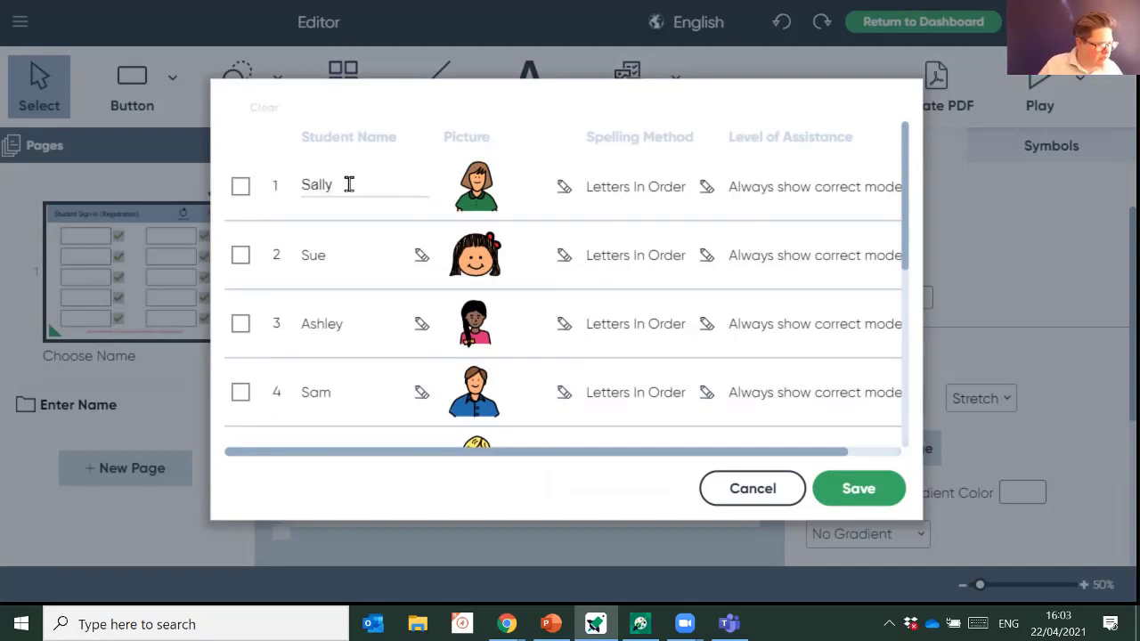
pyautogui.moveTo(348, 183); pyautogui.dragTo(287, 188)
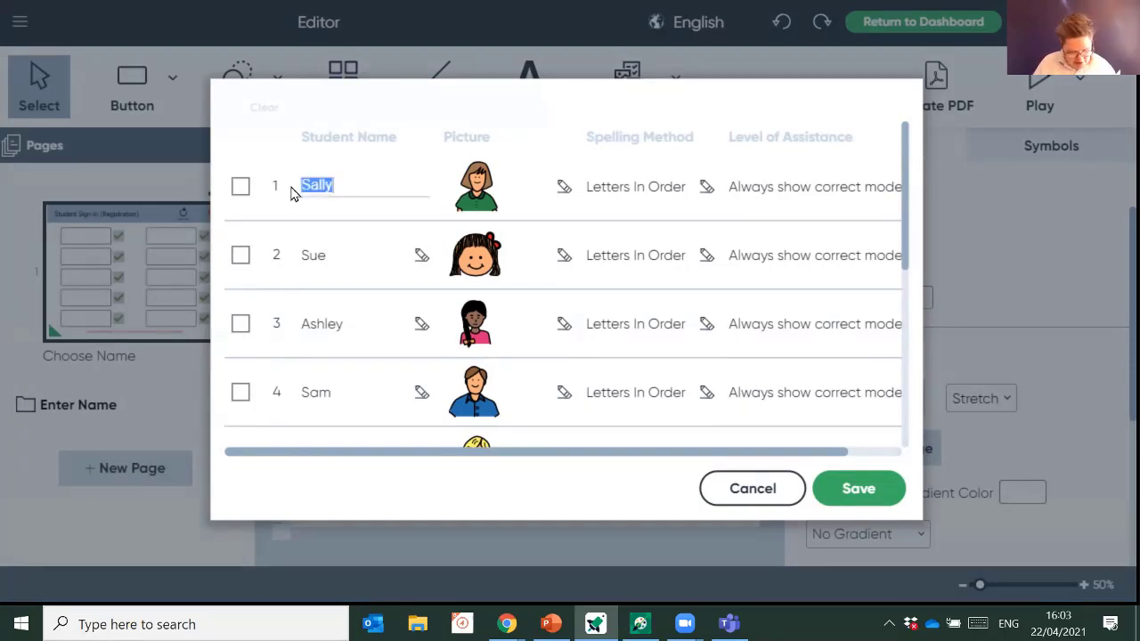
pyautogui.write('Go')
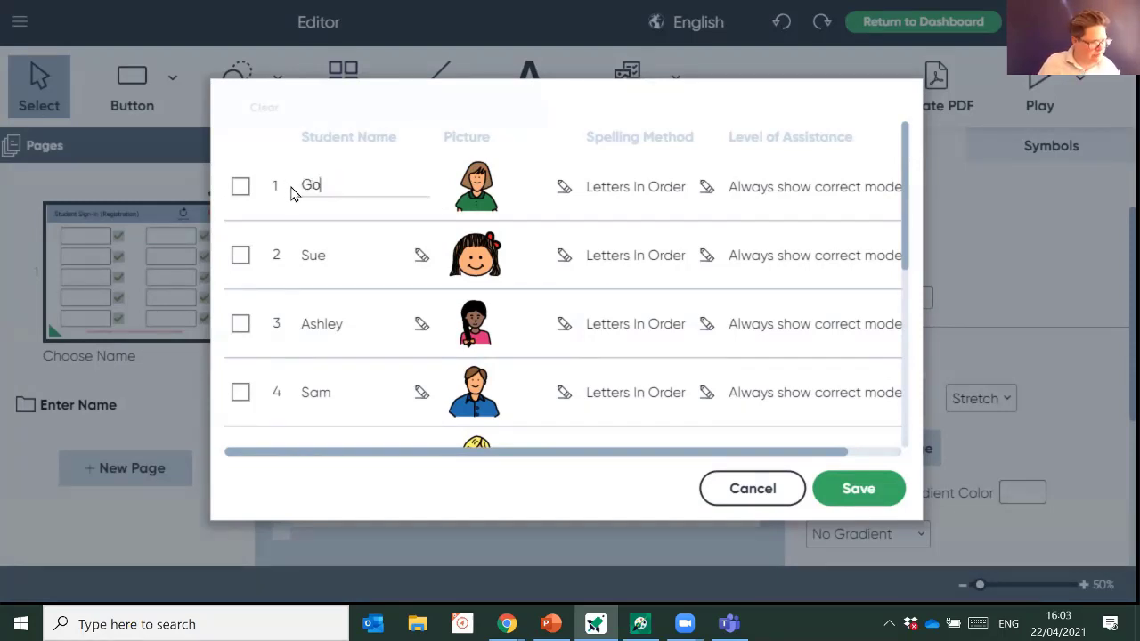
pyautogui.click(496, 193)
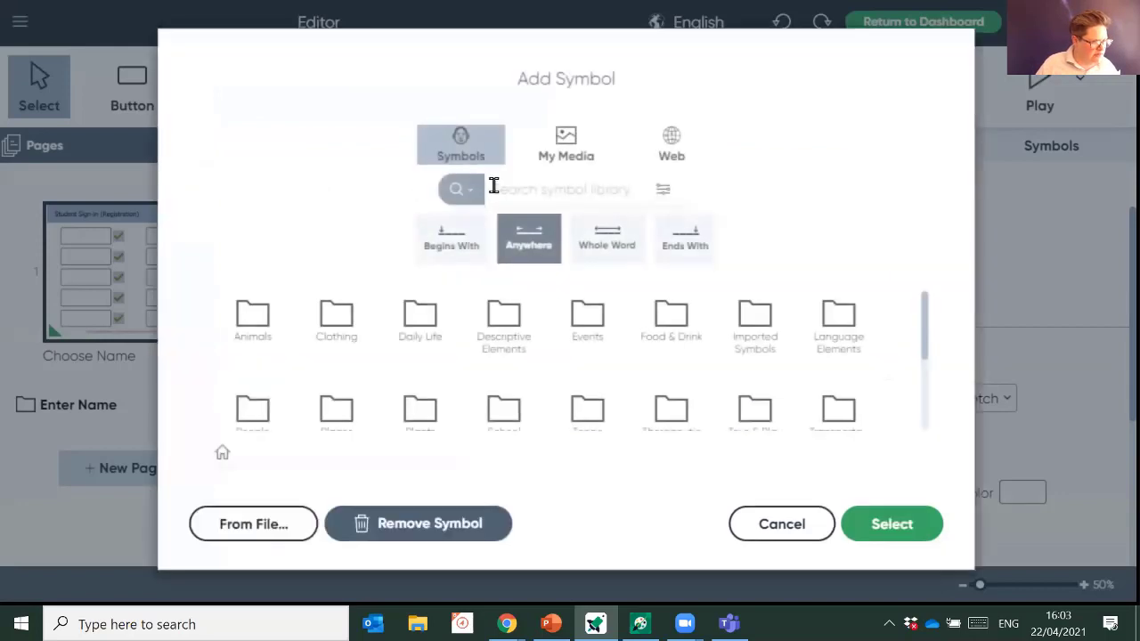
pyautogui.click(545, 194)
pyautogui.write('go')
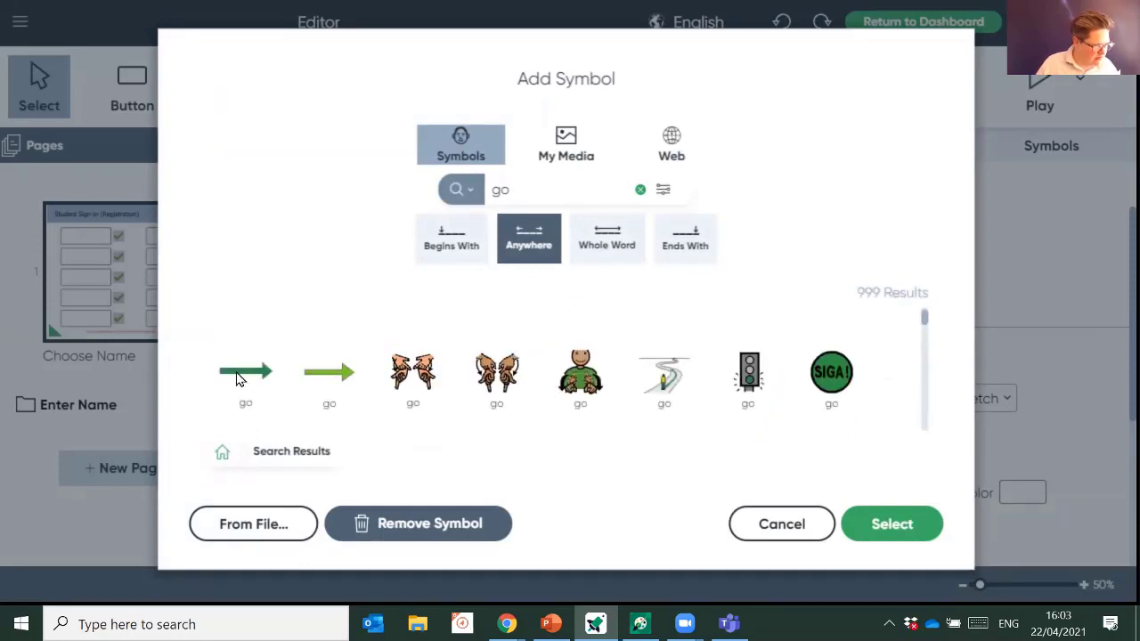
pyautogui.click(237, 372)
pyautogui.click(891, 527)
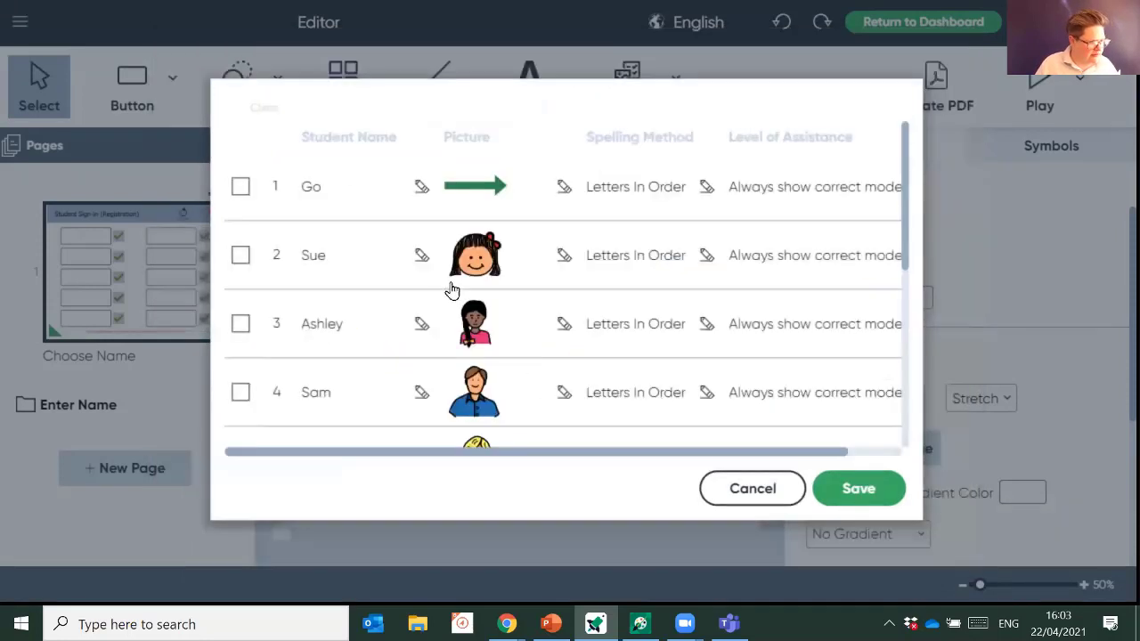
# - Replace Sue with 'more' and give it the red berries 'more' symbol
pyautogui.click(342, 256)
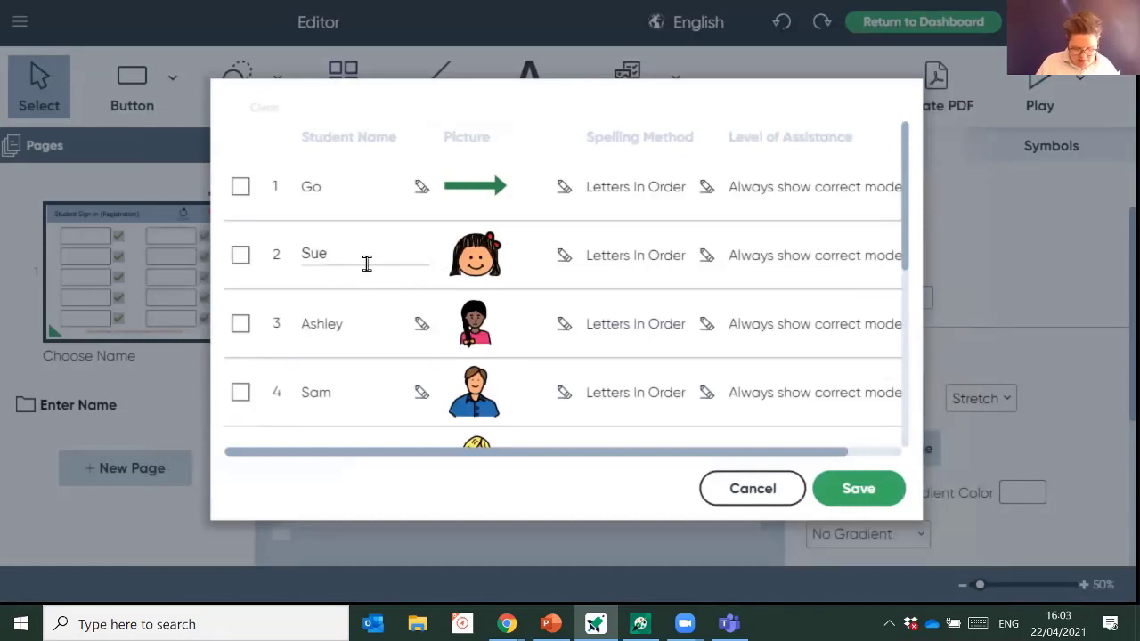
pyautogui.press('BackSpace')
pyautogui.press('BackSpace')
pyautogui.press('BackSpace')
pyautogui.write('more')
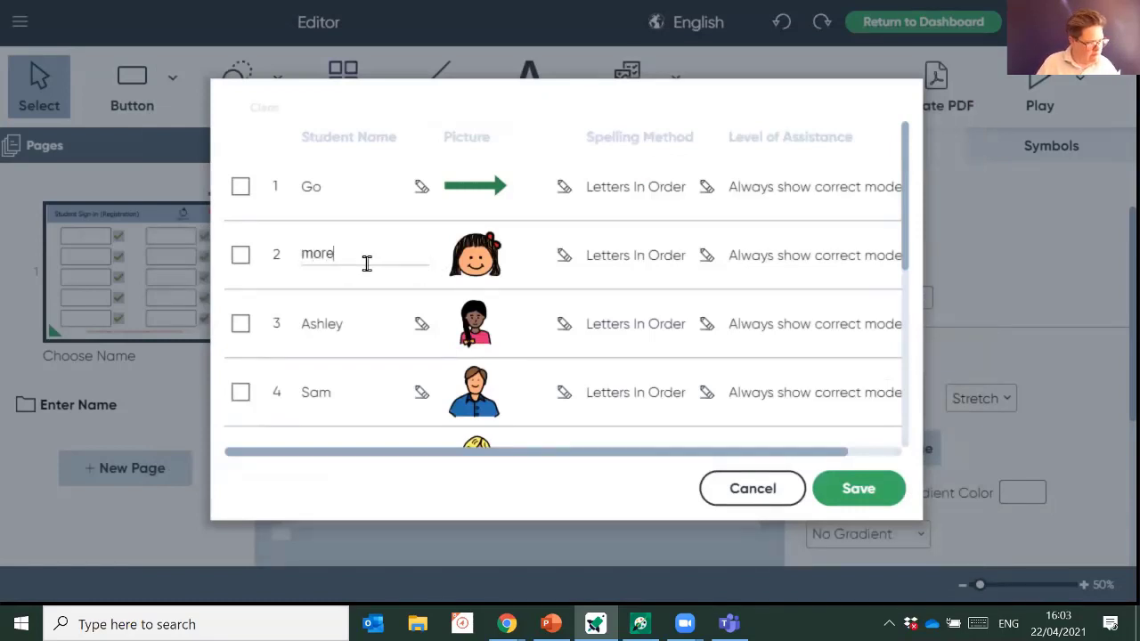
pyautogui.click(482, 258)
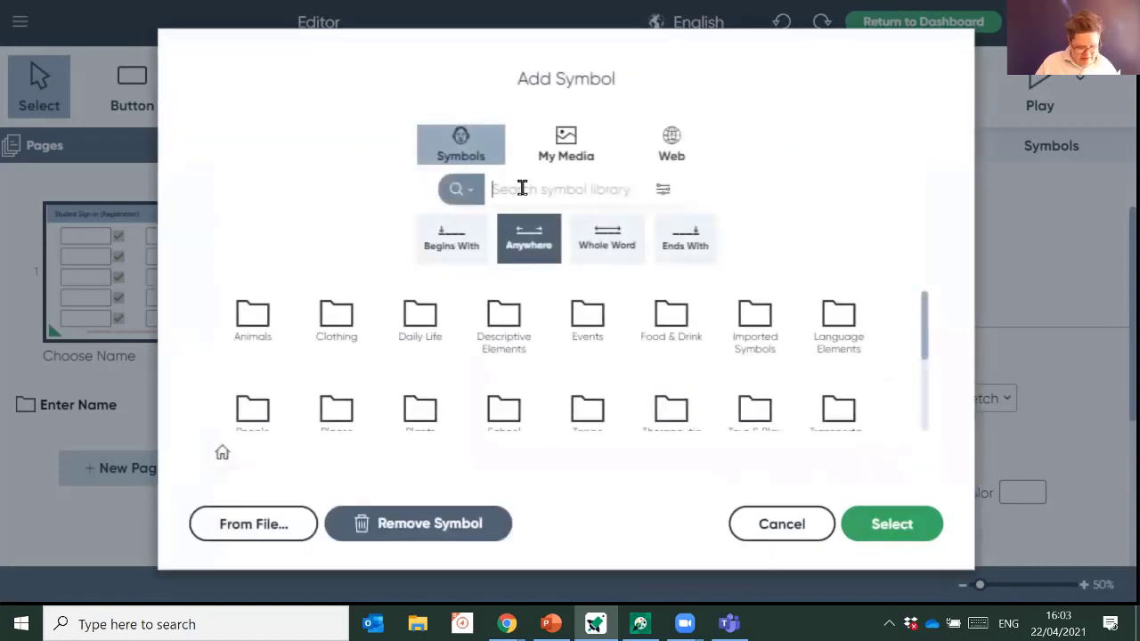
pyautogui.write('more')
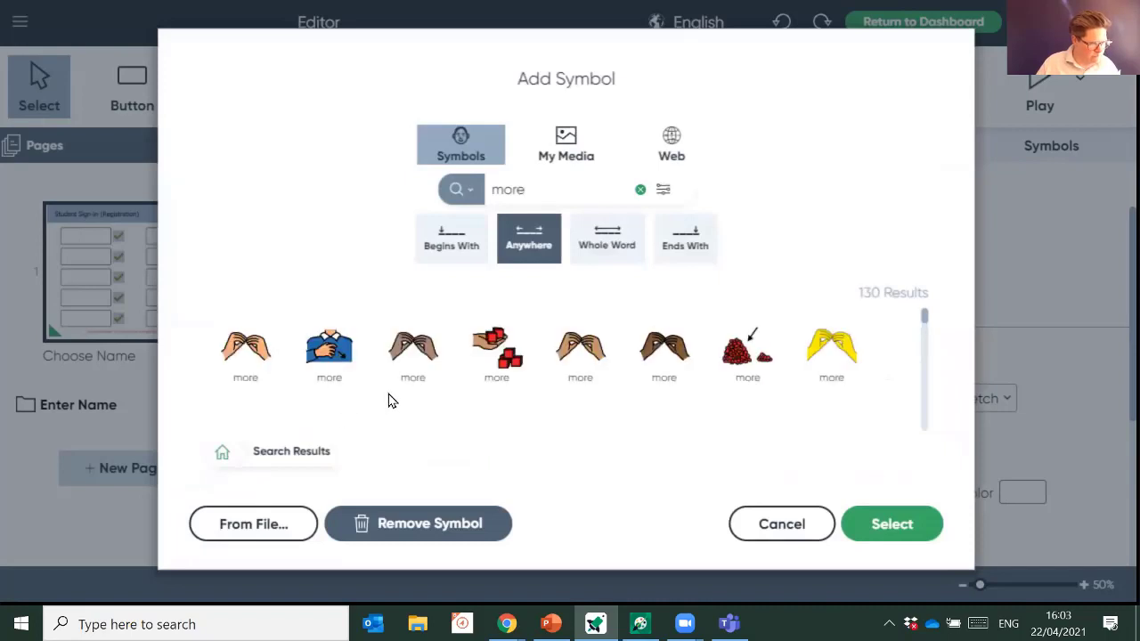
pyautogui.click(744, 358)
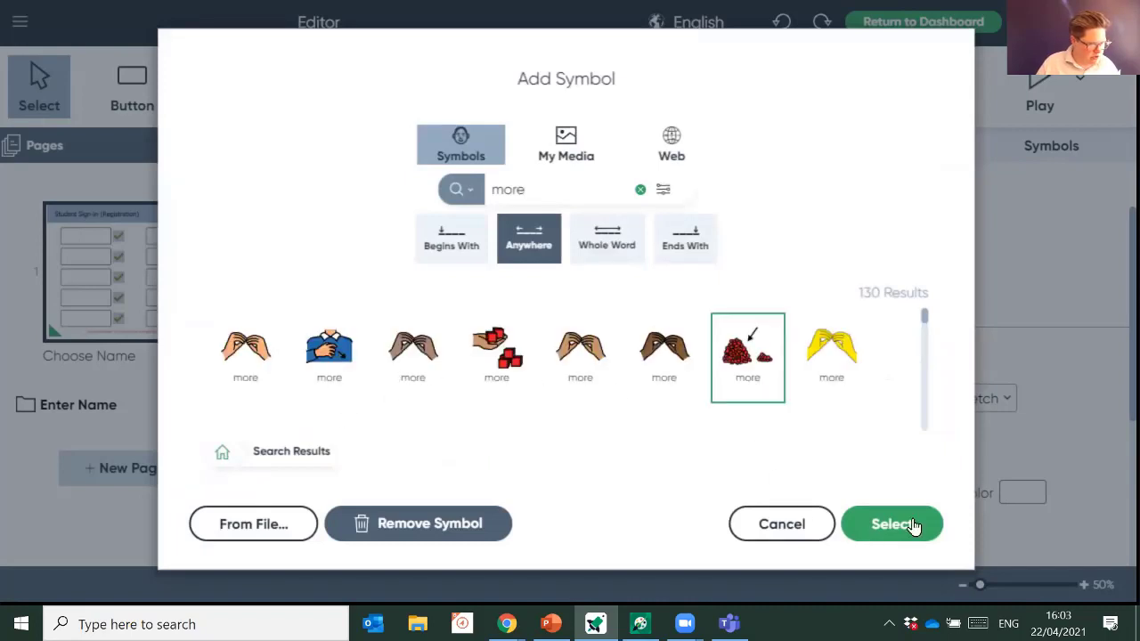
pyautogui.click(892, 523)
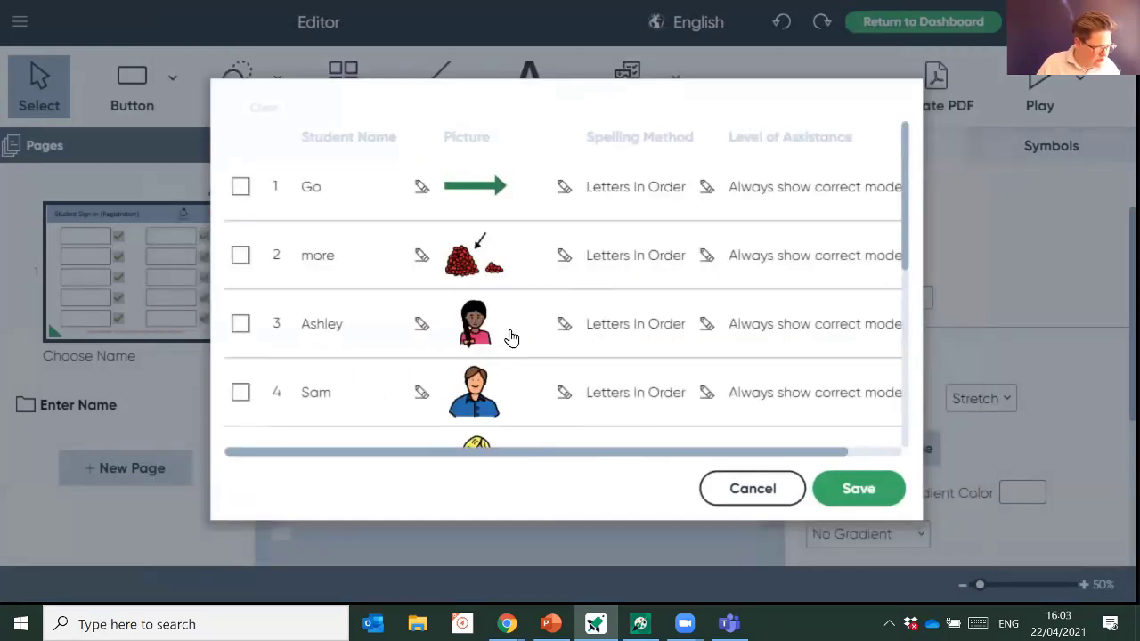
# - Replace Ashley with 'want' and give it the first 'want' symbol
pyautogui.click(421, 326)
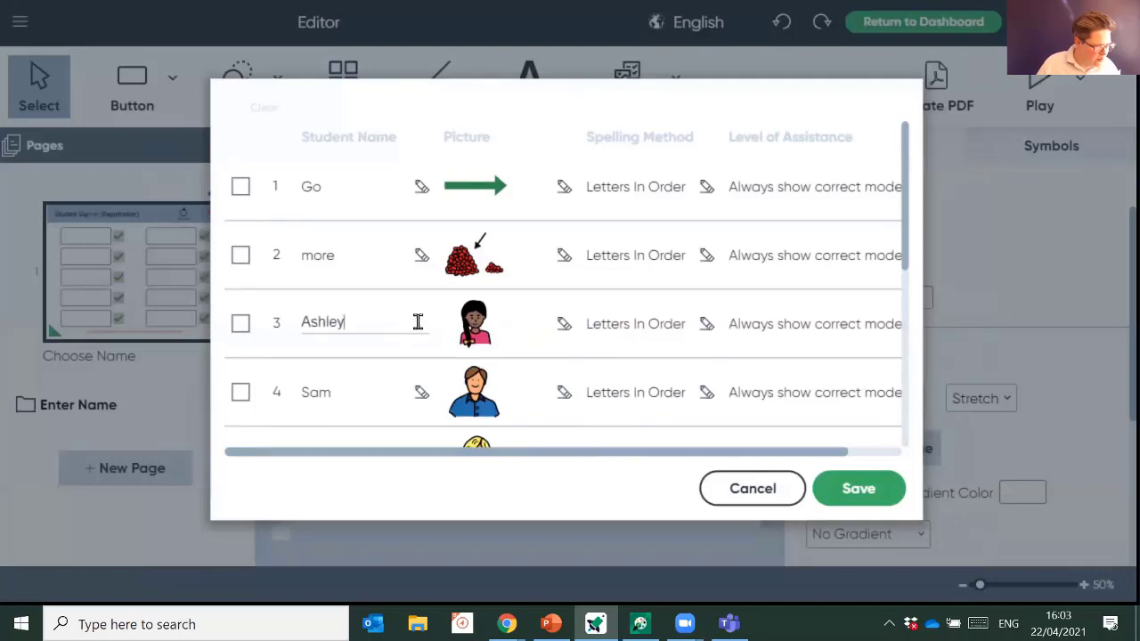
pyautogui.hotkey('ctrl', 'a')
pyautogui.write('want')
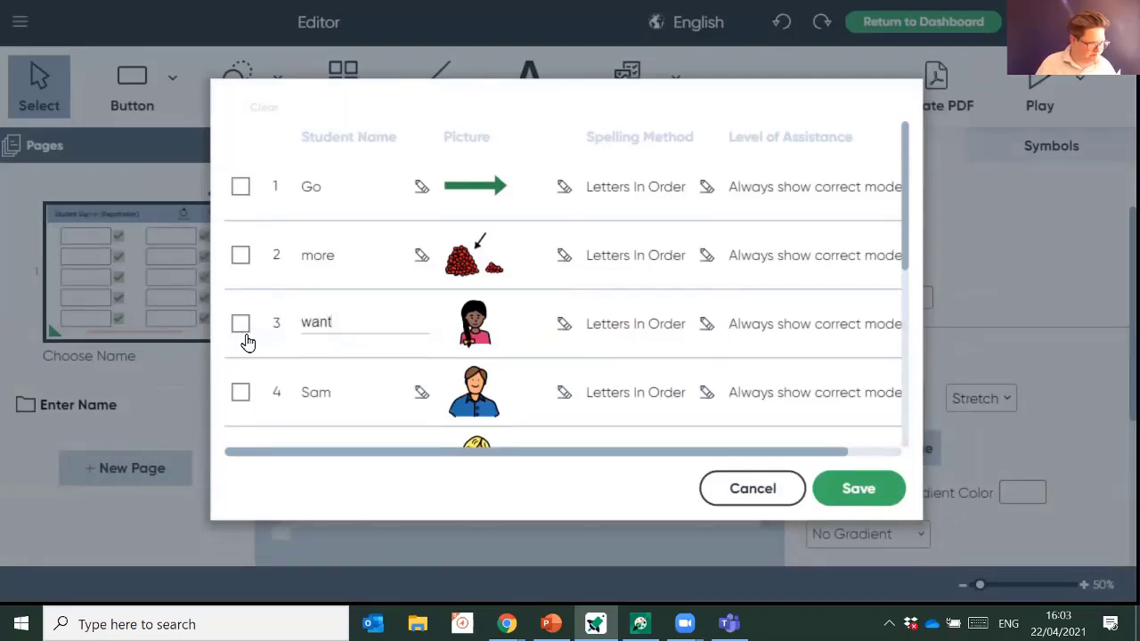
pyautogui.click(481, 331)
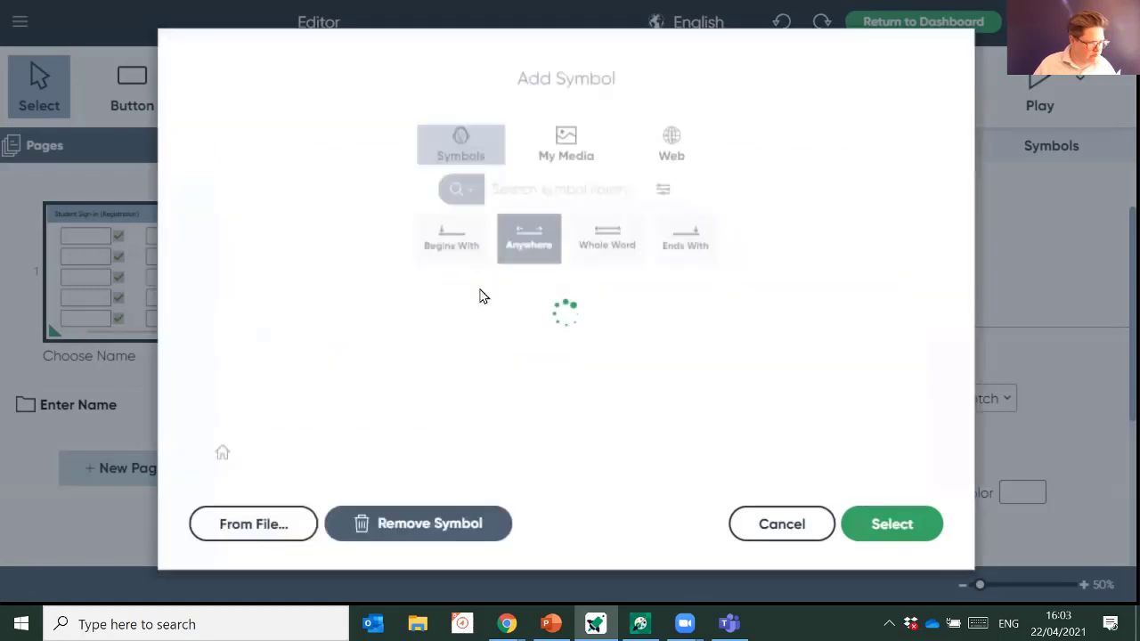
pyautogui.write('want')
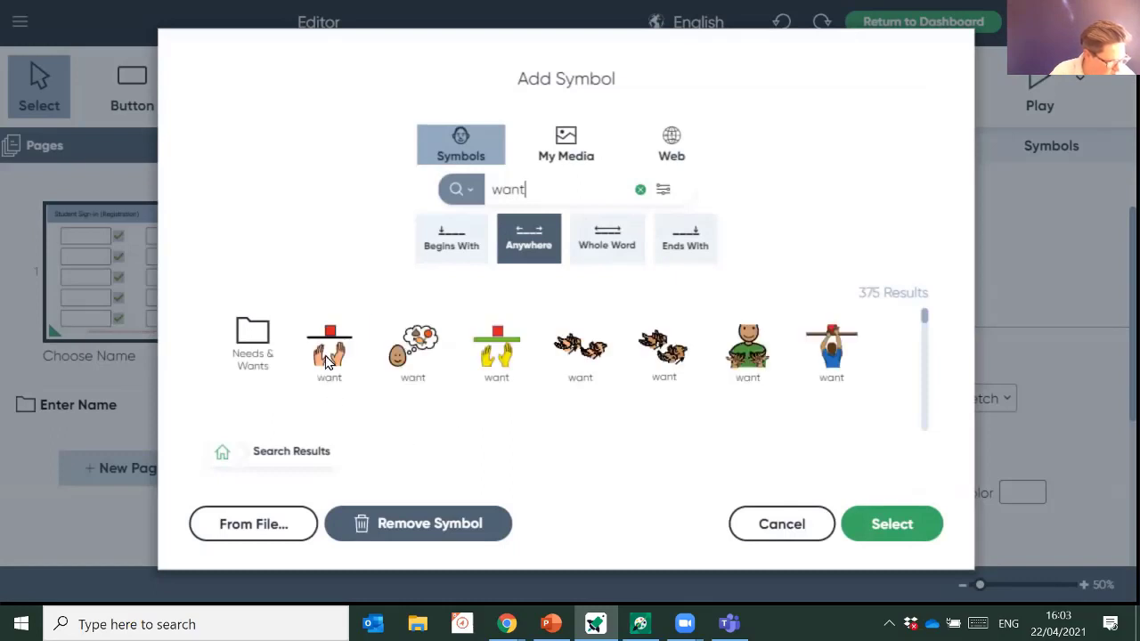
pyautogui.click(330, 361)
pyautogui.click(886, 525)
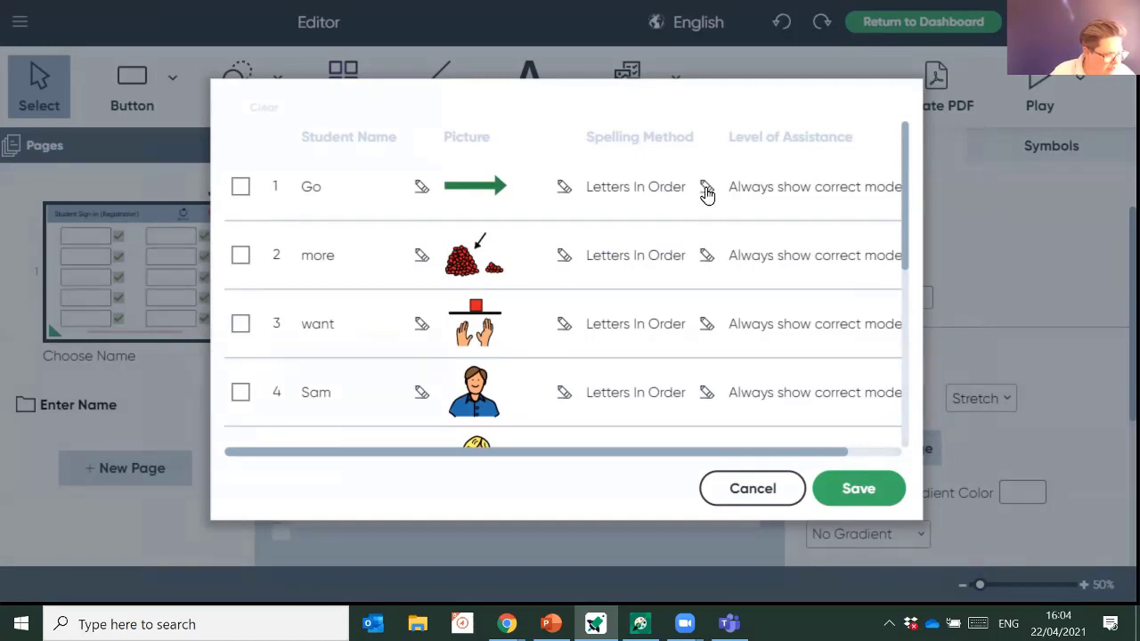
# - Set Go's spelling method to Keyboard and more's to Letter Scramble
pyautogui.click(705, 194)
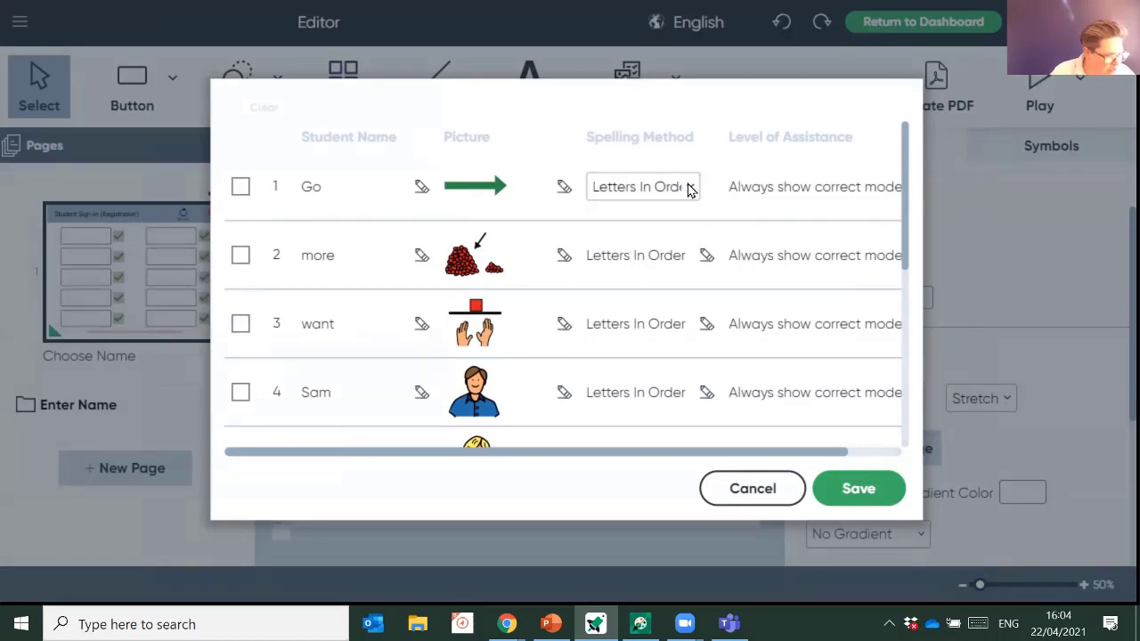
pyautogui.click(688, 188)
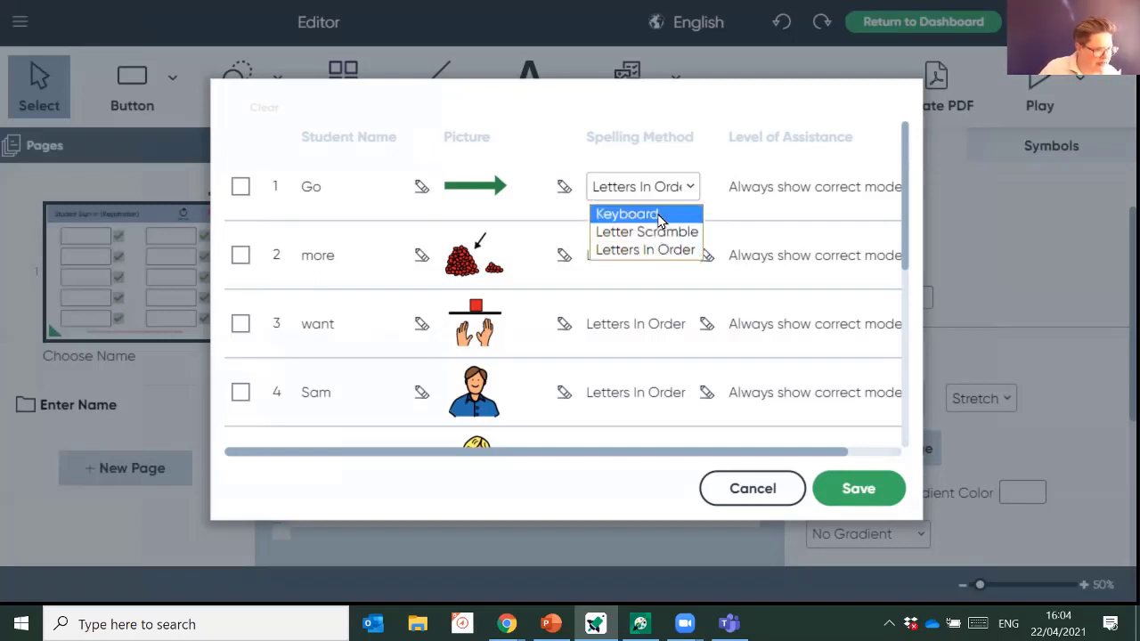
pyautogui.click(658, 216)
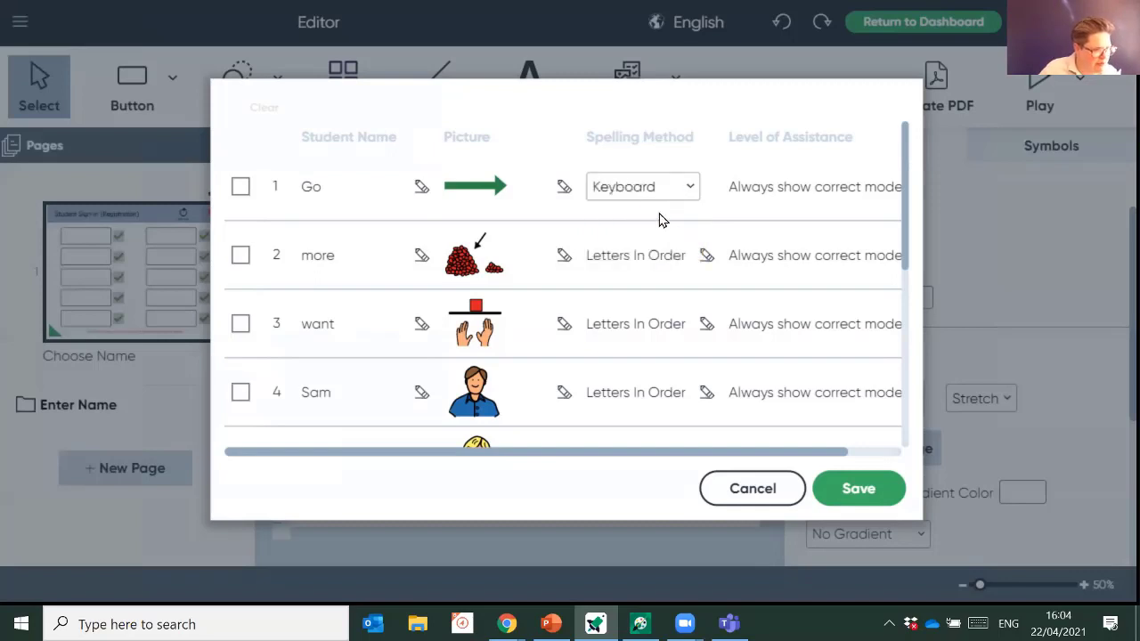
pyautogui.click(708, 258)
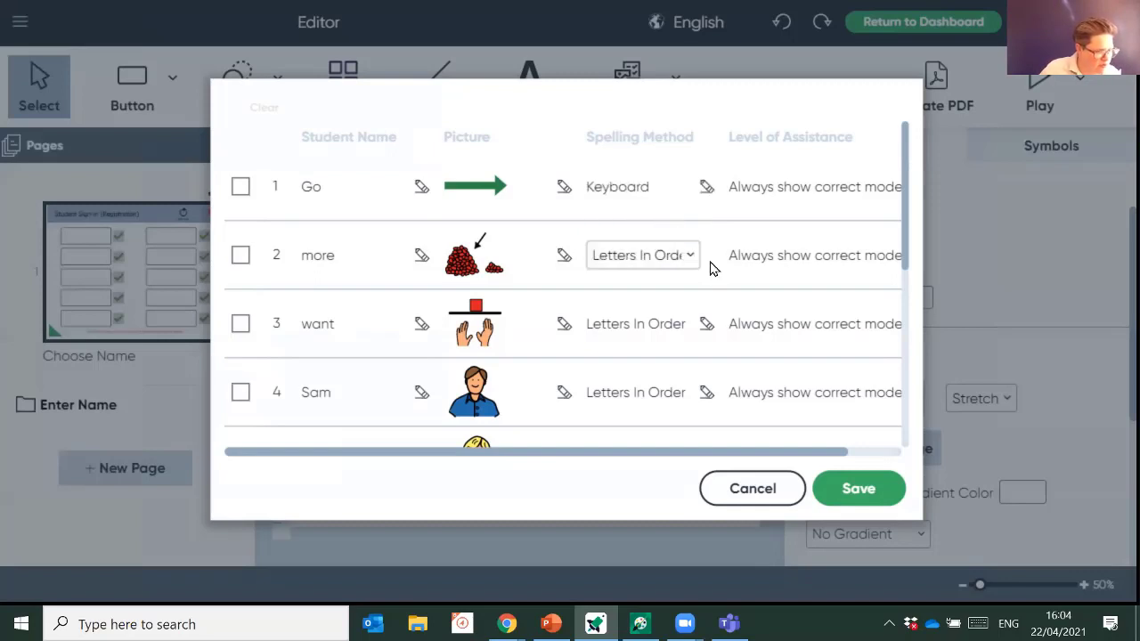
pyautogui.click(684, 256)
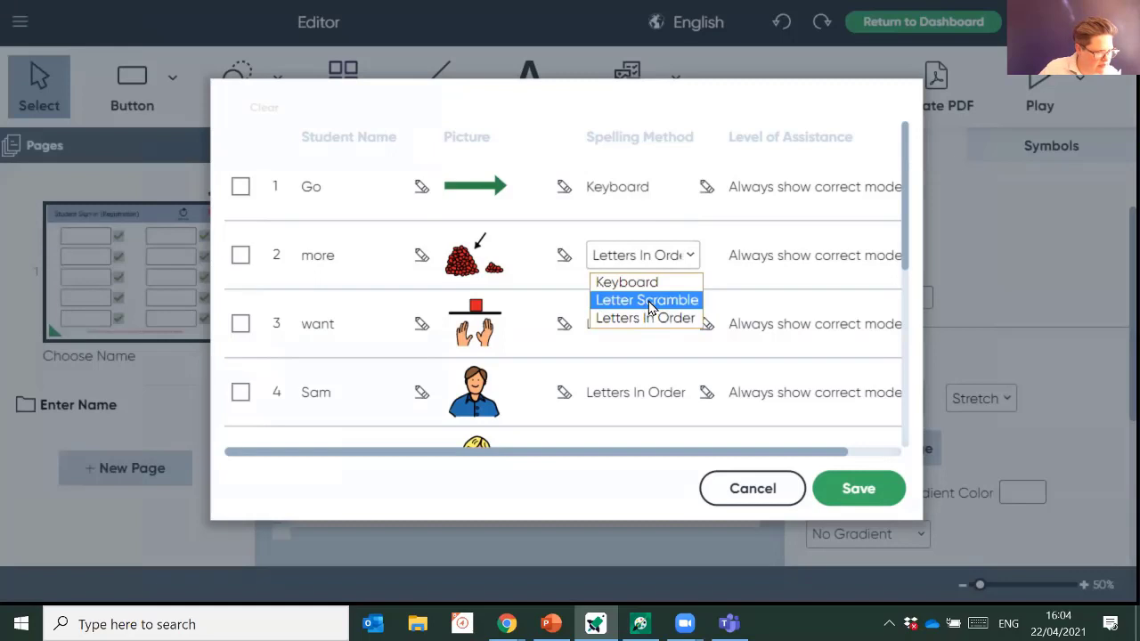
pyautogui.click(650, 304)
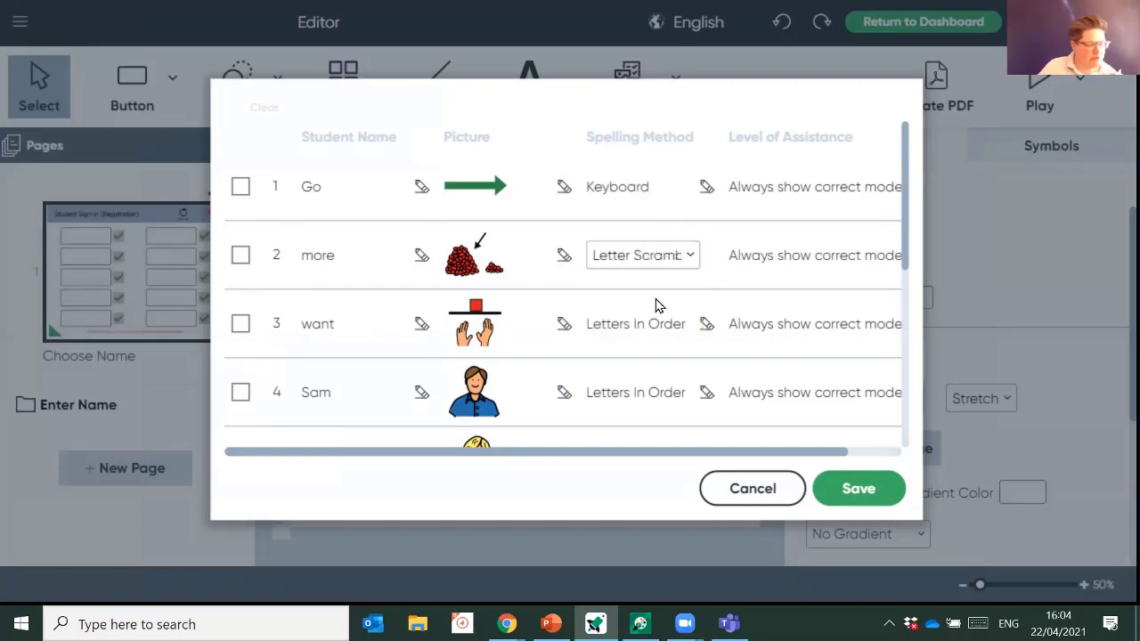
pyautogui.click(712, 329)
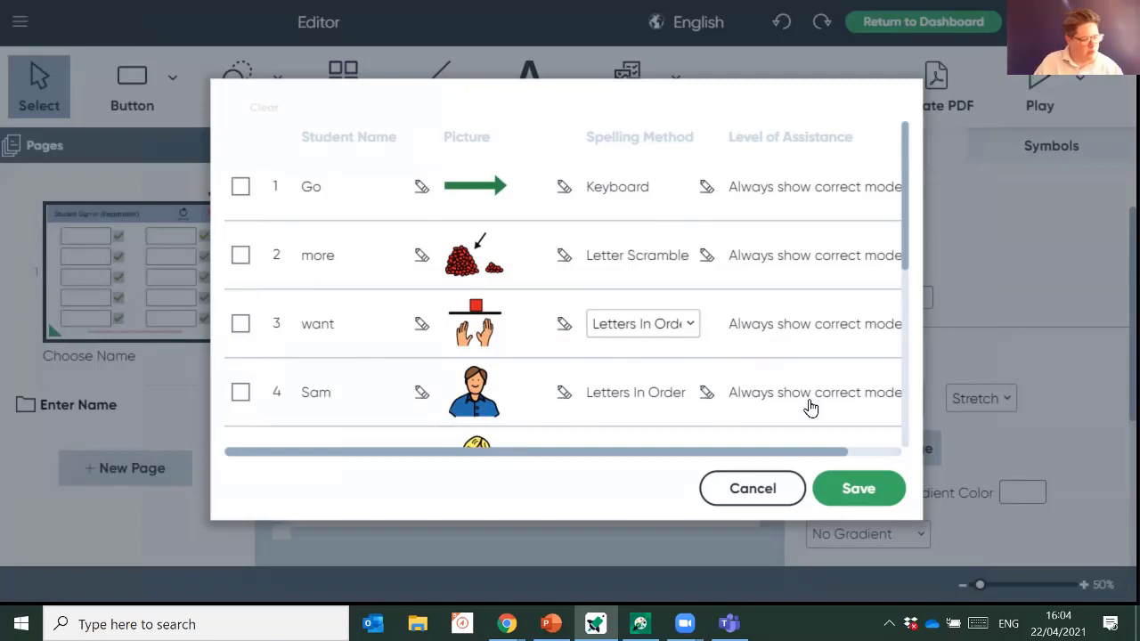
# - Set Go's assistance to Never show correct model and more's to Show after max # errors
pyautogui.click(796, 190)
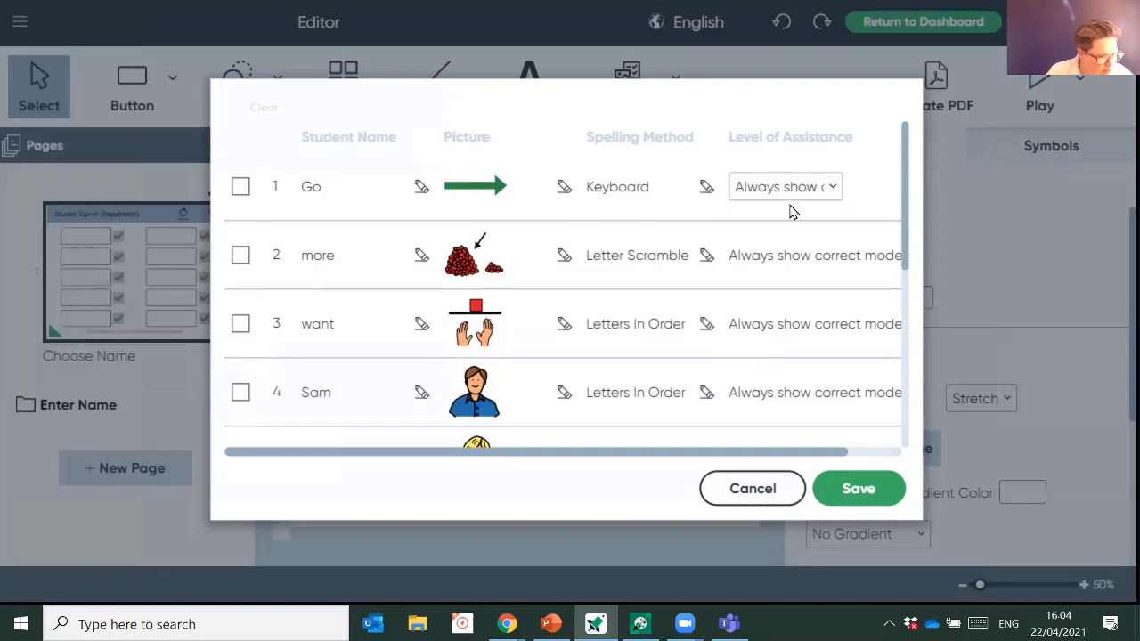
pyautogui.click(829, 188)
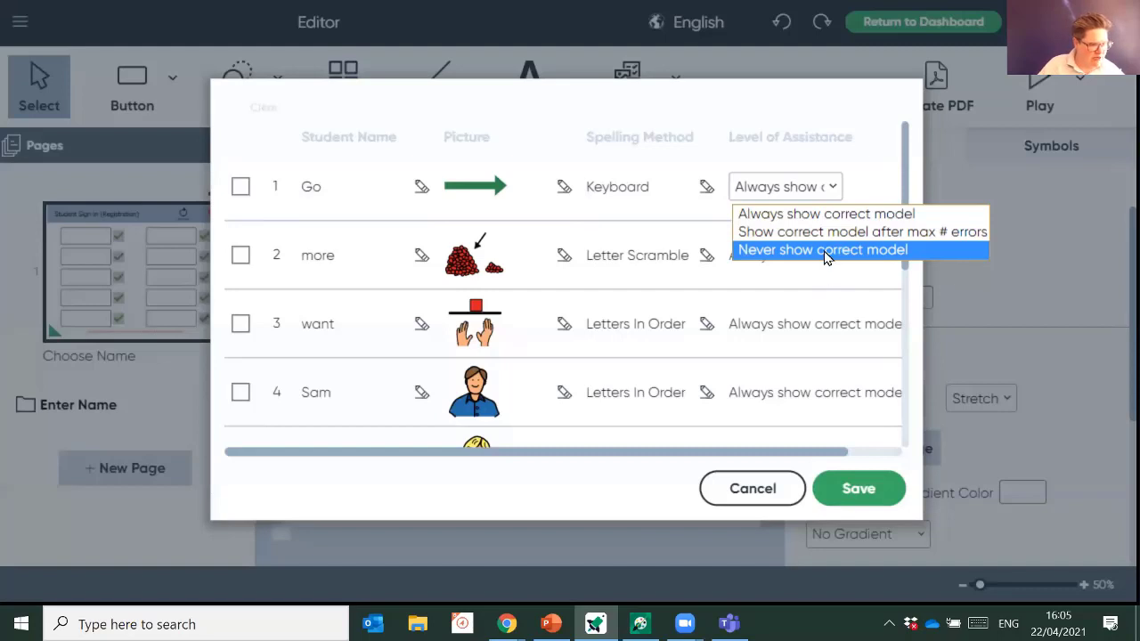
pyautogui.click(824, 252)
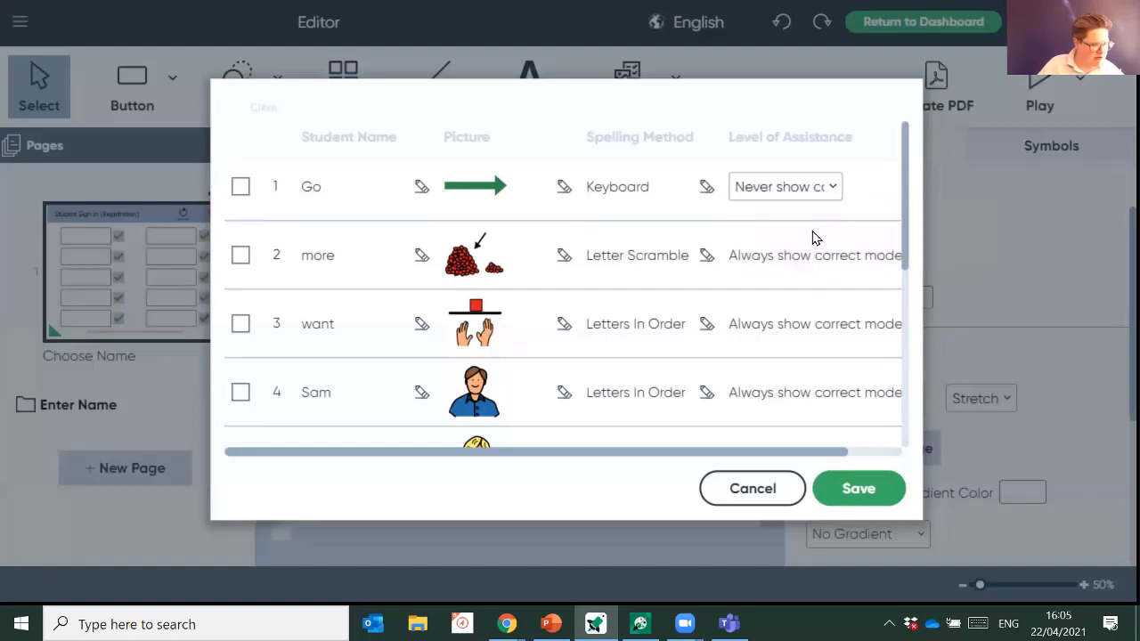
pyautogui.click(755, 261)
pyautogui.click(755, 258)
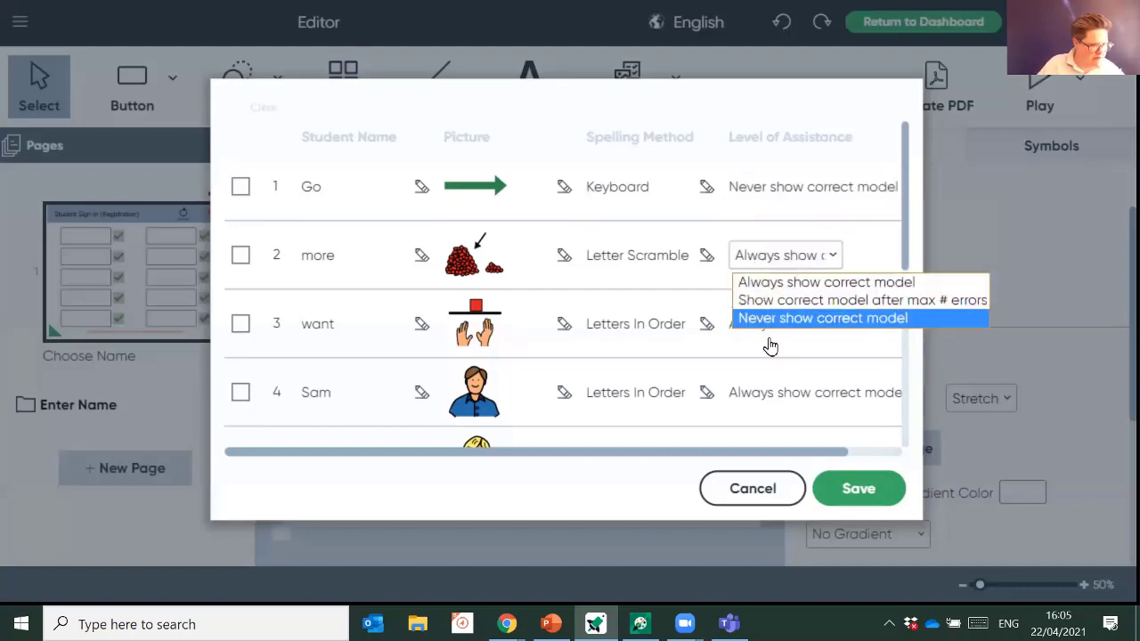
pyautogui.click(787, 300)
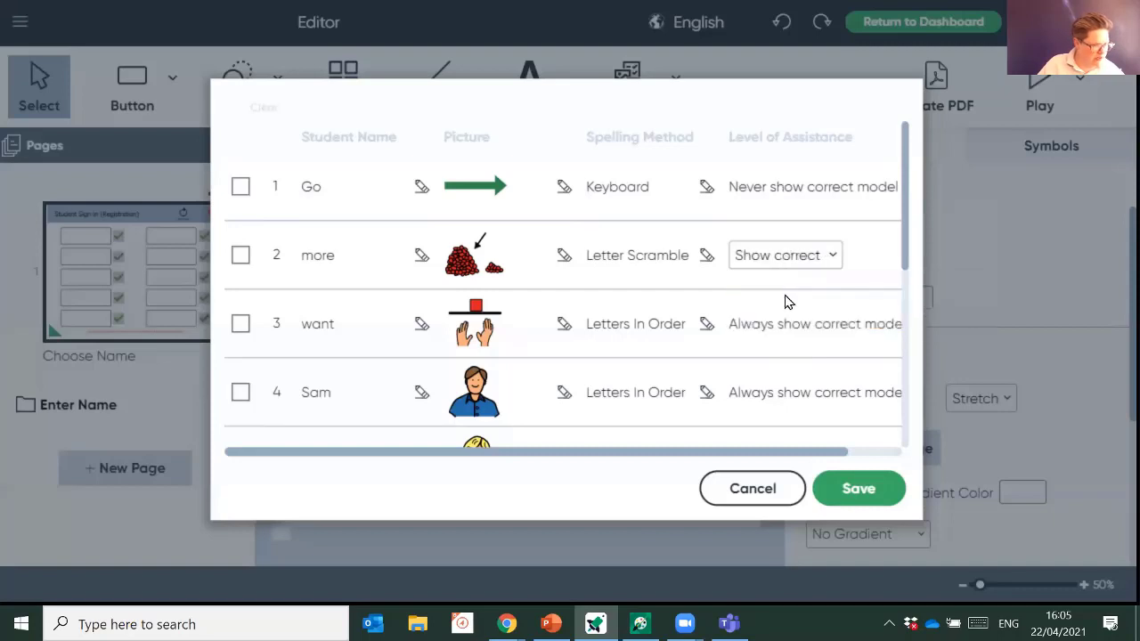
pyautogui.click(816, 265)
pyautogui.click(823, 301)
pyautogui.moveTo(766, 453); pyautogui.dragTo(892, 480)
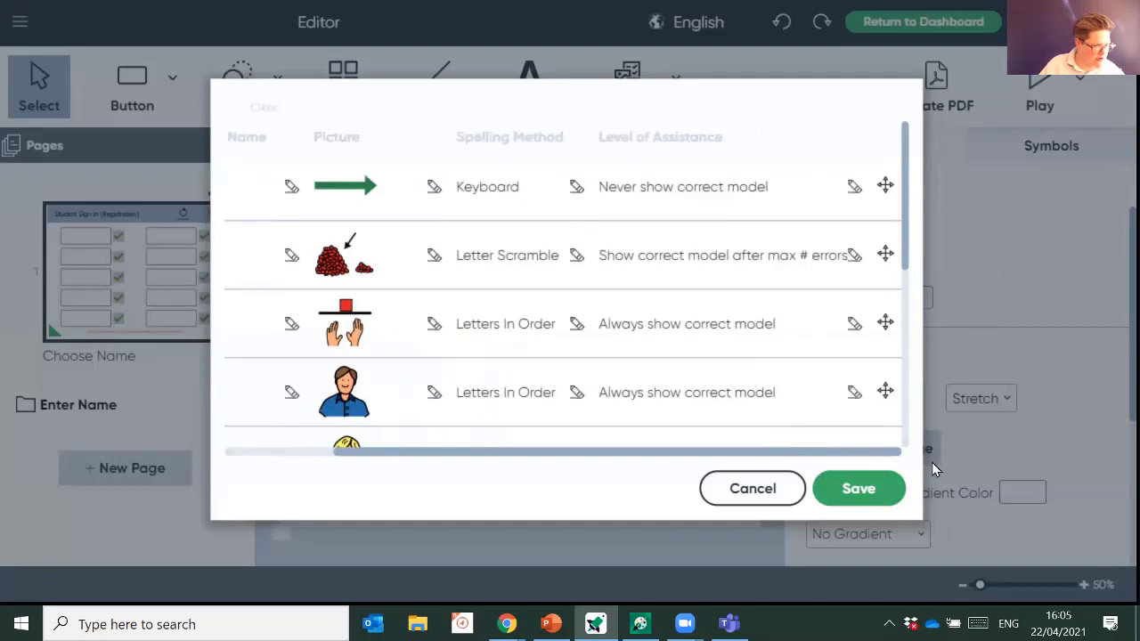
# - Set want's assistance to Never show correct model and save the student names table
pyautogui.click(752, 324)
pyautogui.click(704, 324)
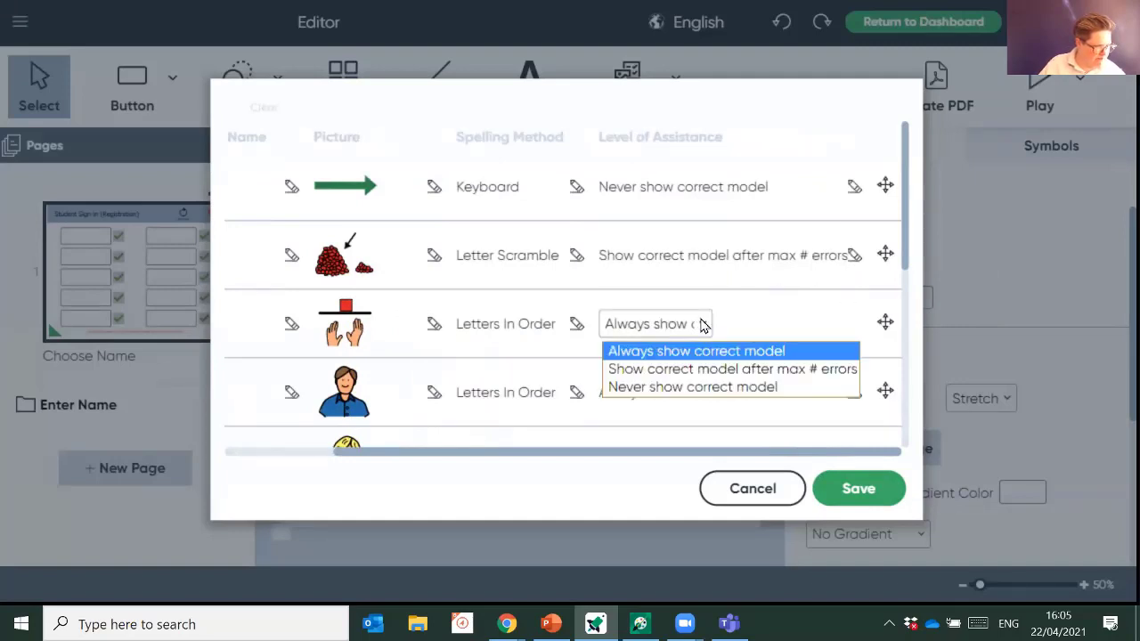
pyautogui.click(686, 388)
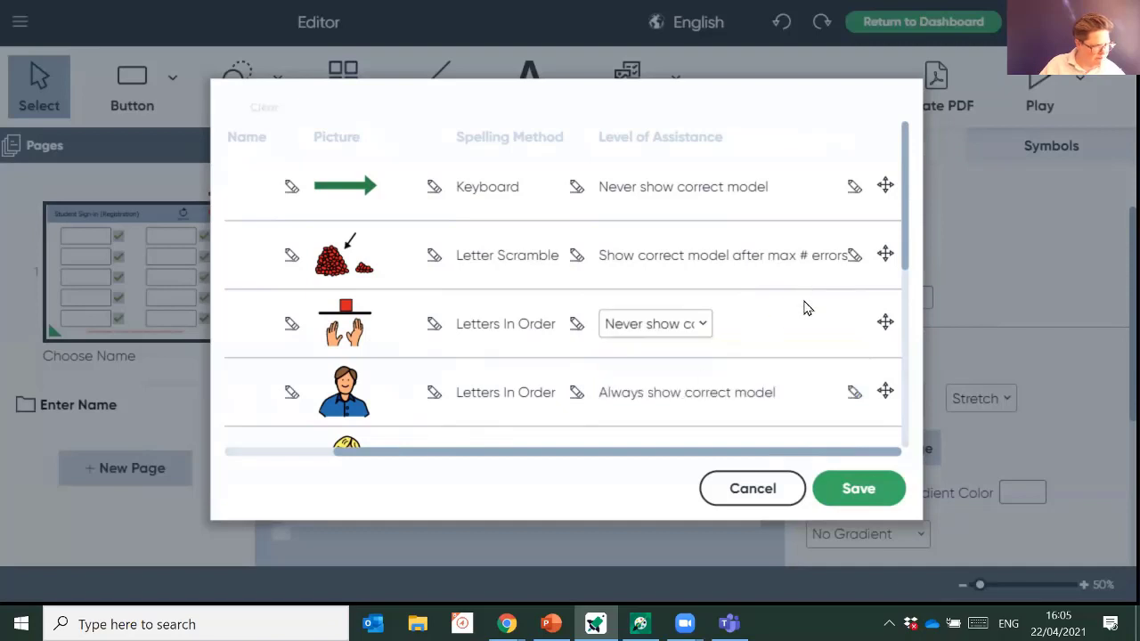
pyautogui.click(851, 497)
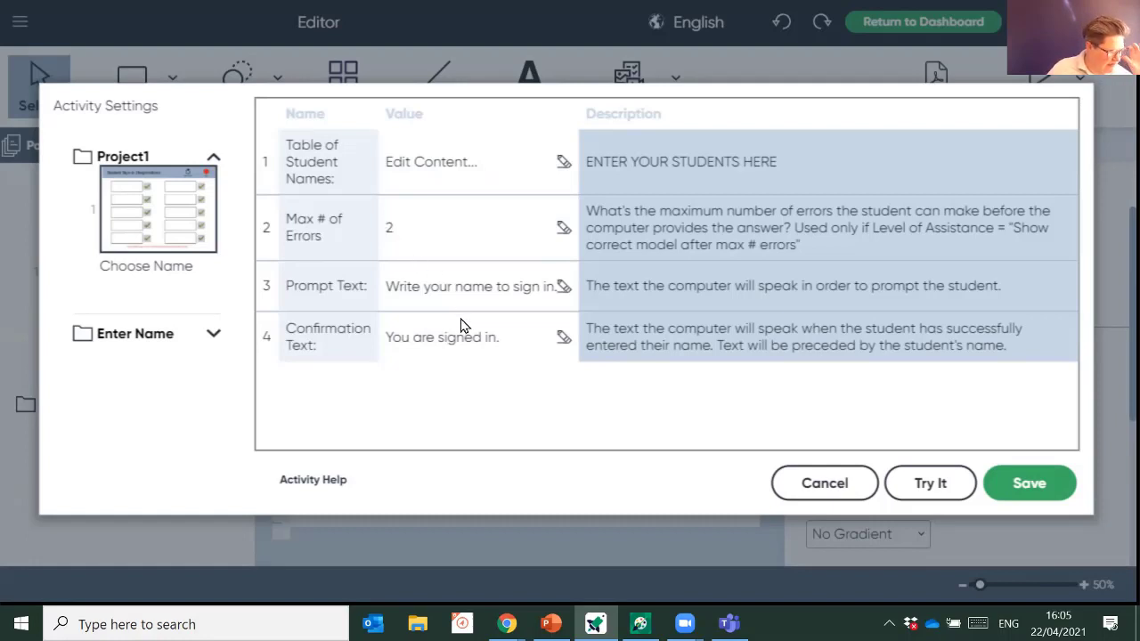
# - Change the Prompt Text to 'Spell the coore word'
pyautogui.click(426, 289)
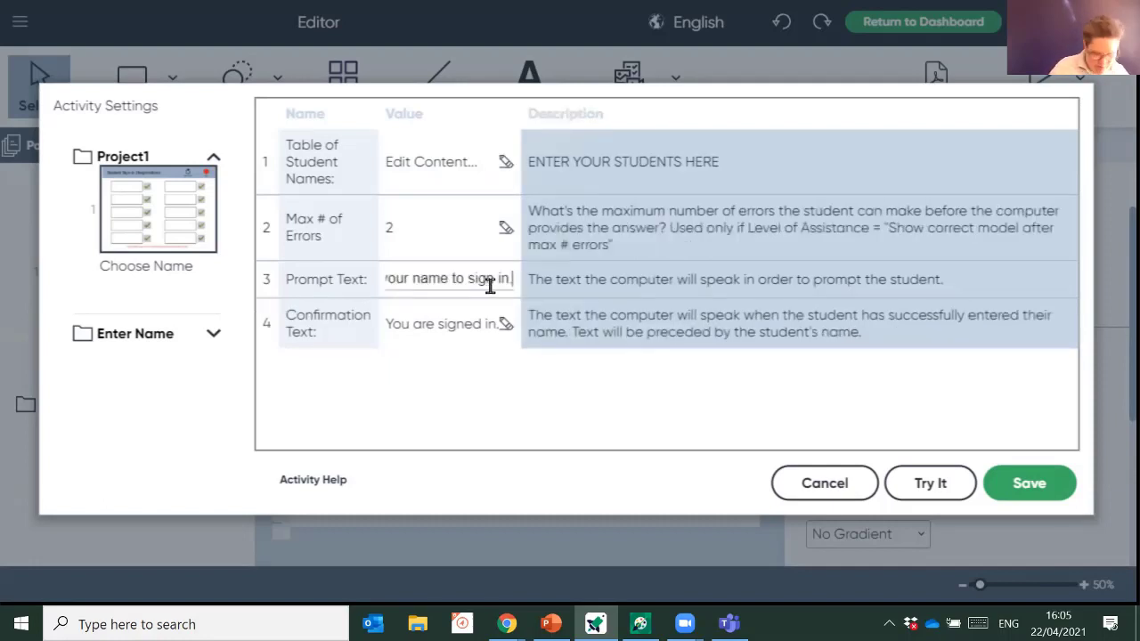
pyautogui.press('BackSpace')
pyautogui.press('BackSpace')
pyautogui.press('BackSpace')
pyautogui.press('BackSpace')
pyautogui.press('BackSpace')
pyautogui.press('BackSpace')
pyautogui.press('BackSpace')
pyautogui.press('BackSpace')
pyautogui.press('BackSpace')
pyautogui.press('BackSpace')
pyautogui.press('BackSpace')
pyautogui.press('BackSpace')
pyautogui.press('BackSpace')
pyautogui.press('BackSpace')
pyautogui.press('BackSpace')
pyautogui.press('BackSpace')
pyautogui.press('BackSpace')
pyautogui.press('BackSpace')
pyautogui.press('BackSpace')
pyautogui.press('BackSpace')
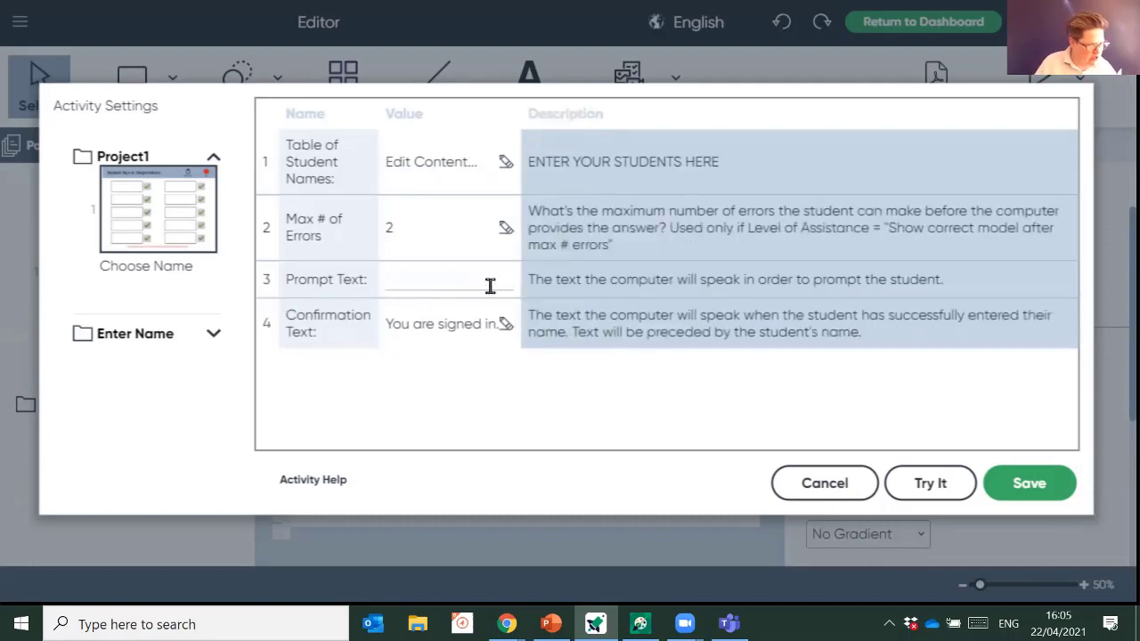
pyautogui.write('Sp')
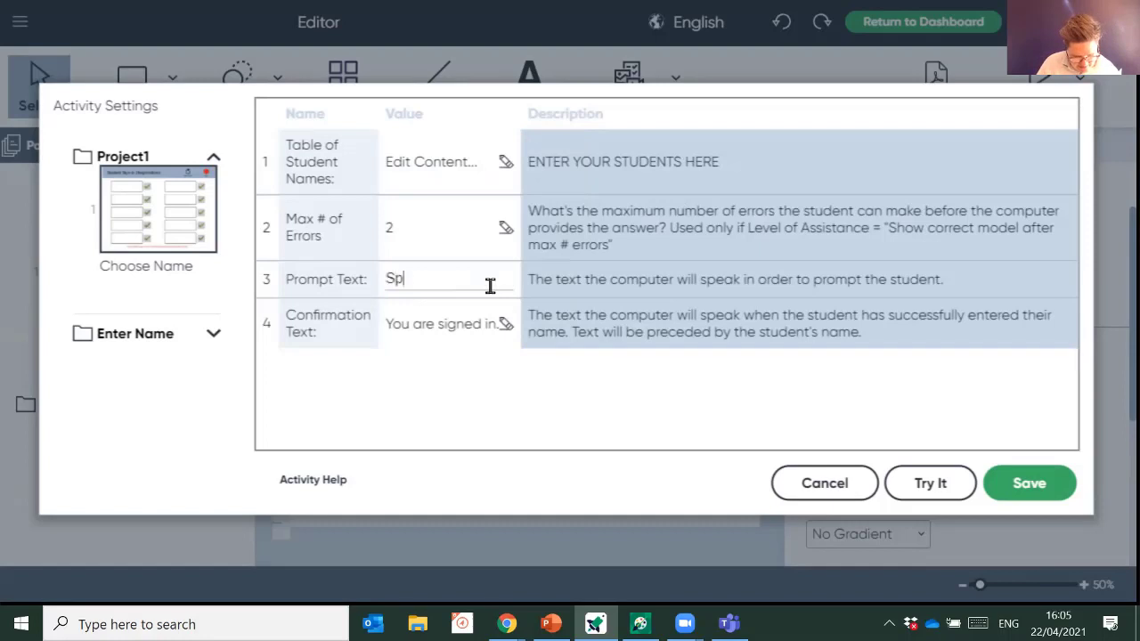
pyautogui.write('ell the copre')
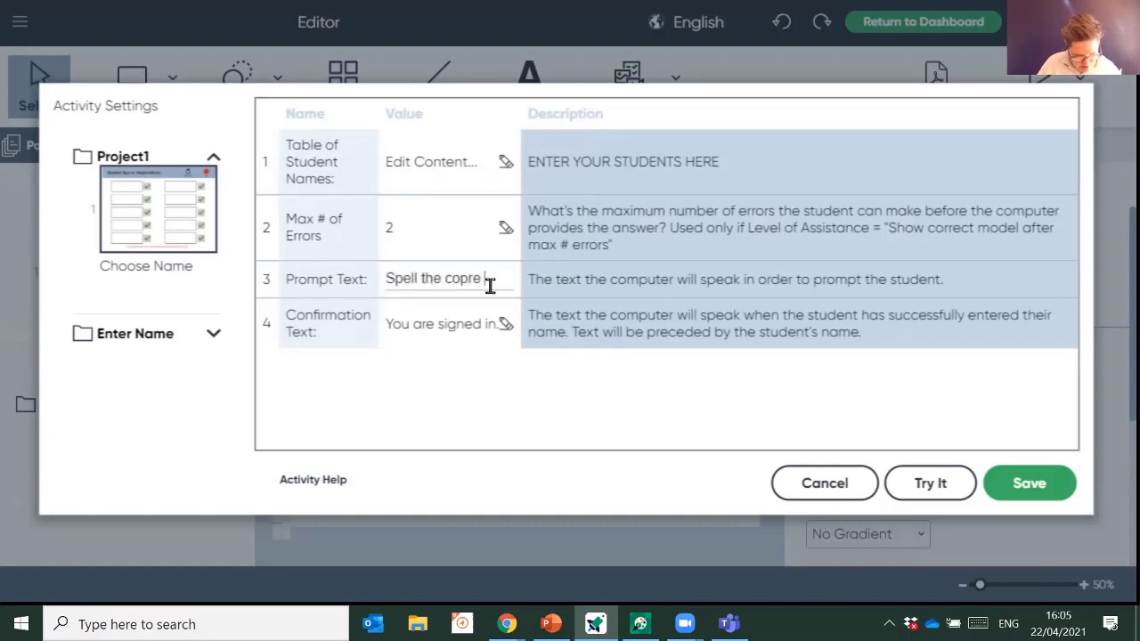
pyautogui.write(' word')
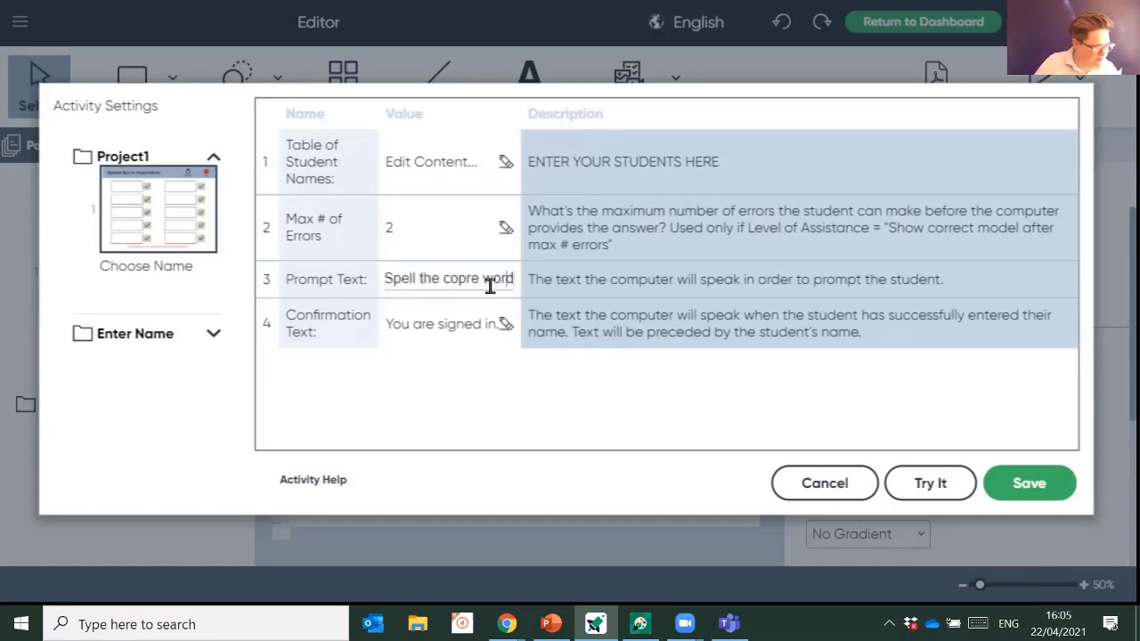
pyautogui.press('BackSpace')
pyautogui.write('o')
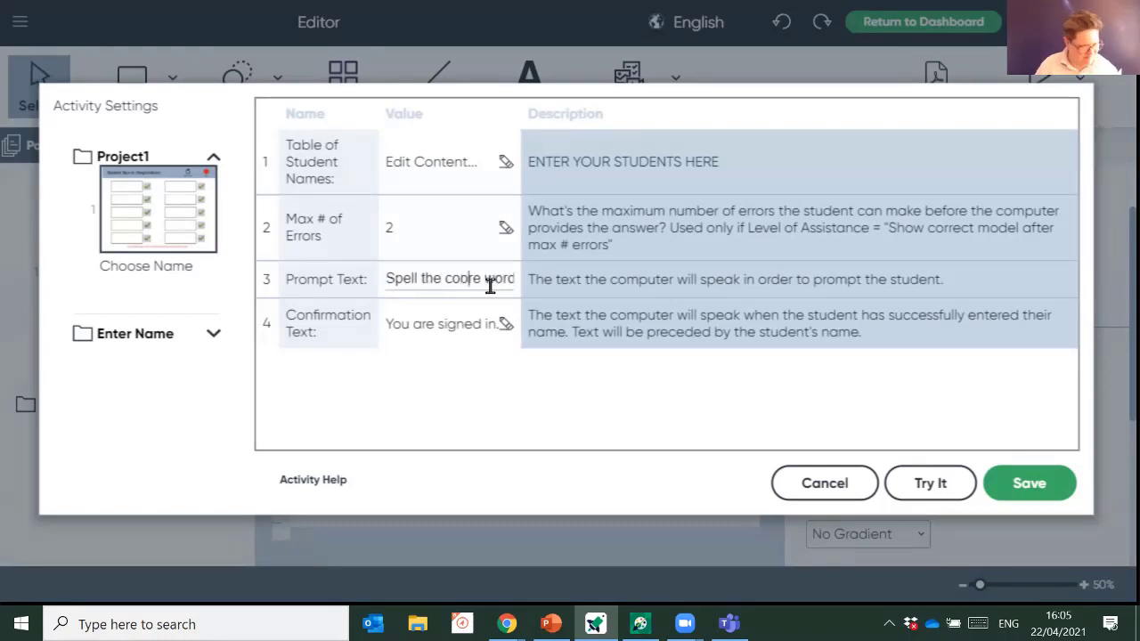
pyautogui.click(504, 328)
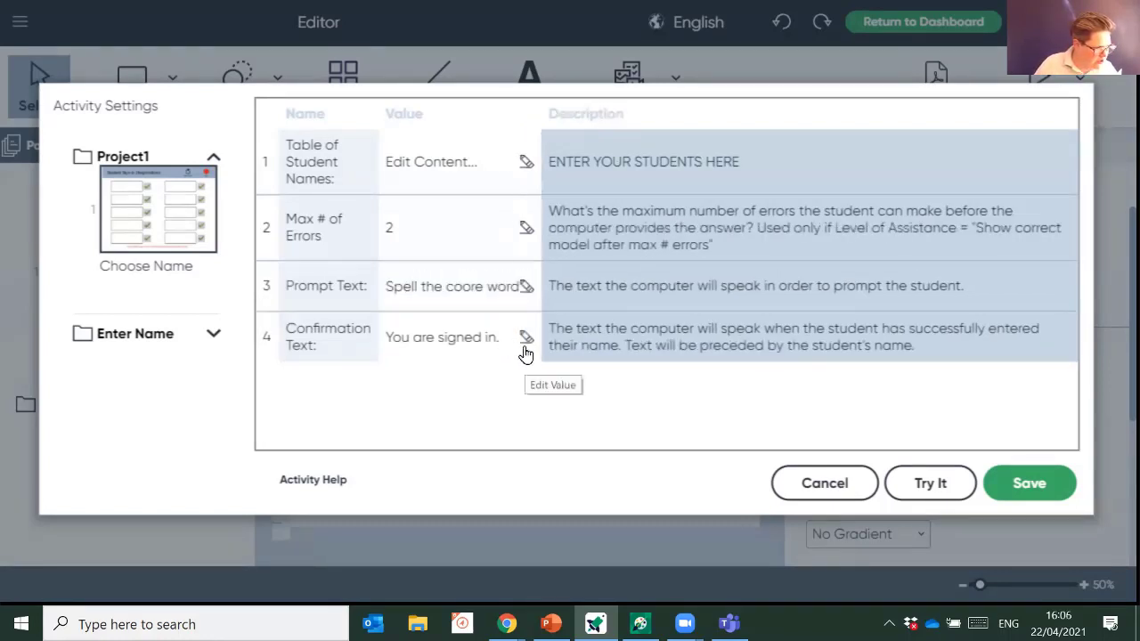
# - Change the Confirmation Text to 'You spelt the word' and save the activity settings
pyautogui.click(523, 339)
pyautogui.moveTo(510, 334); pyautogui.dragTo(390, 344)
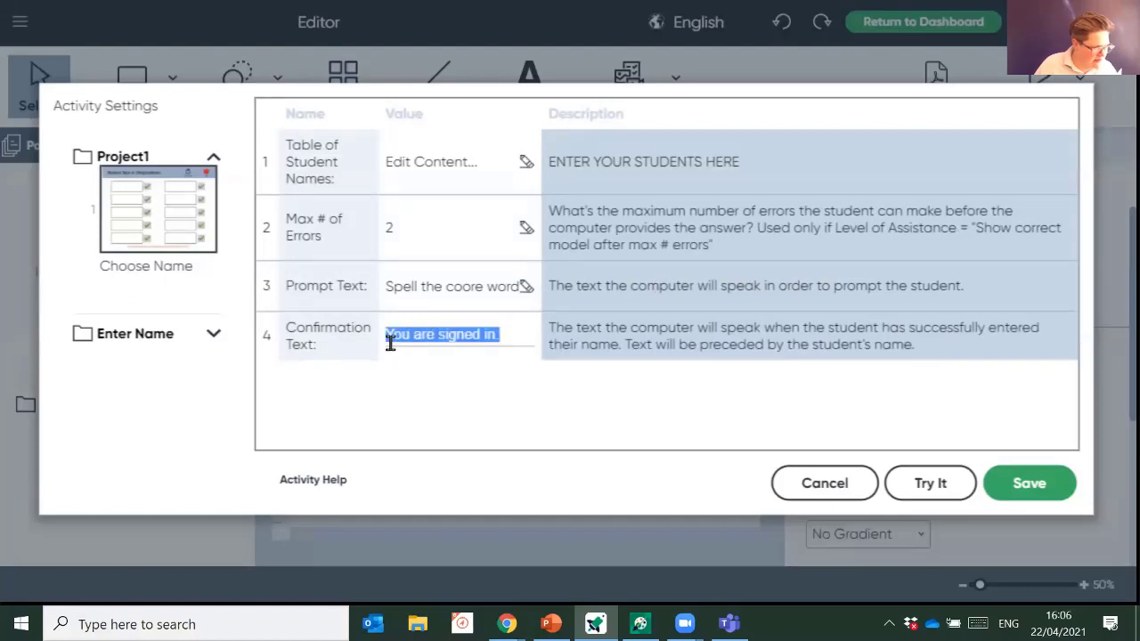
pyautogui.write('You spe')
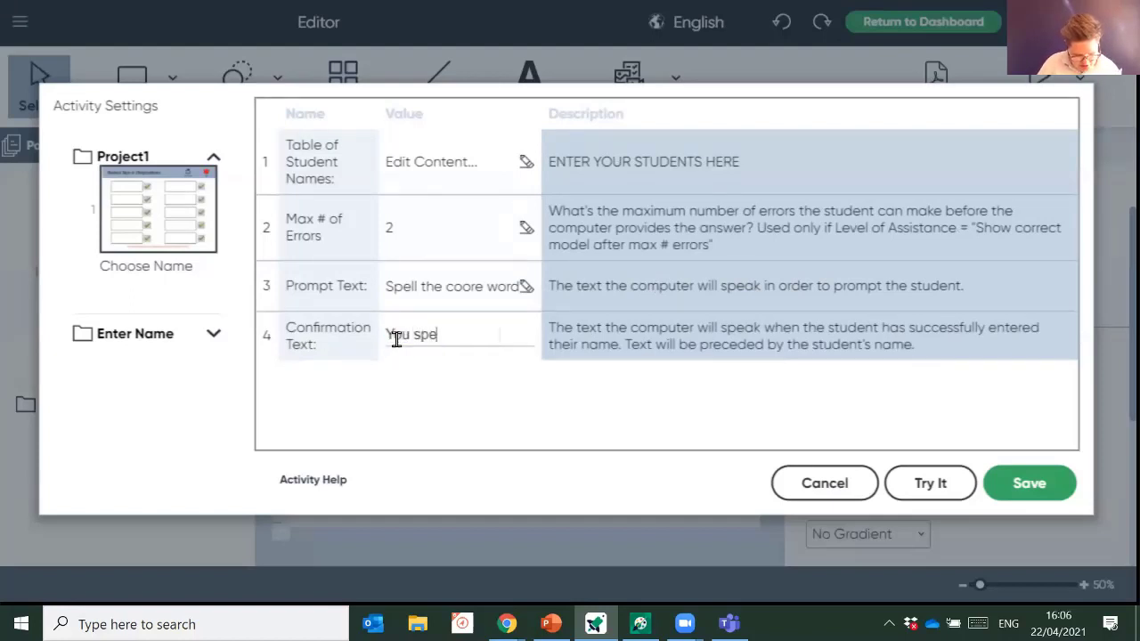
pyautogui.write('lt the wor')
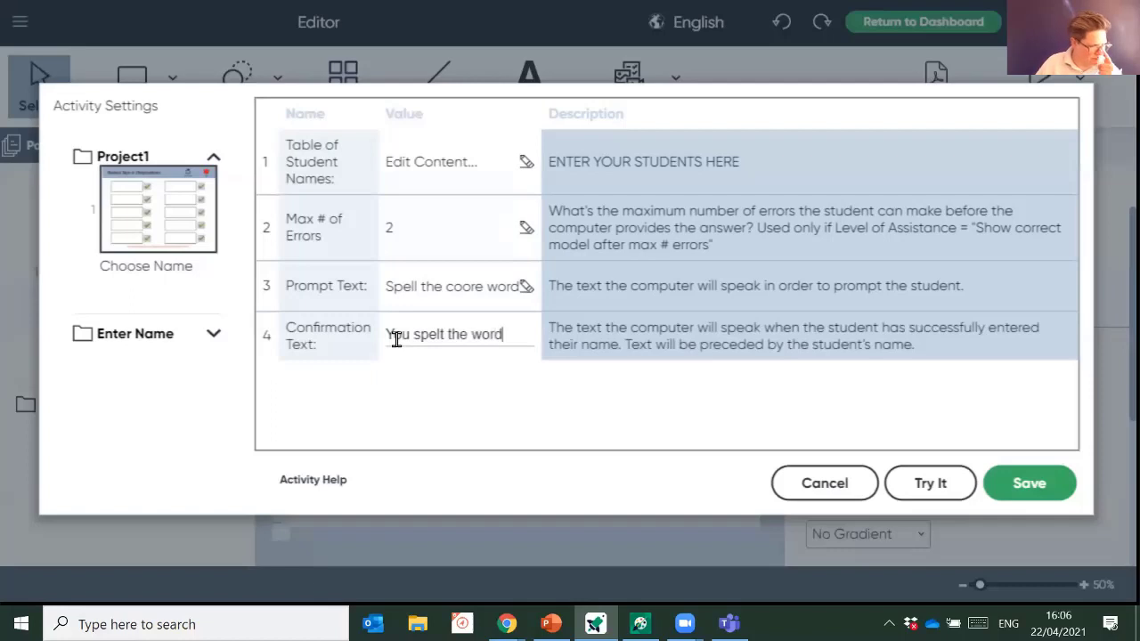
pyautogui.write('d')
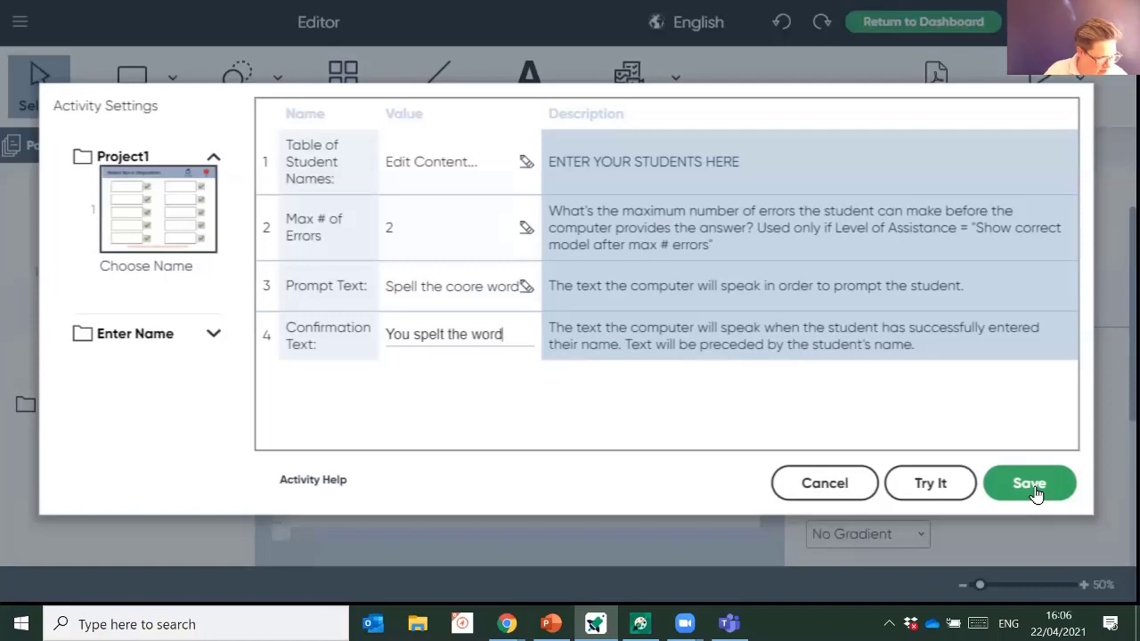
pyautogui.click(1032, 484)
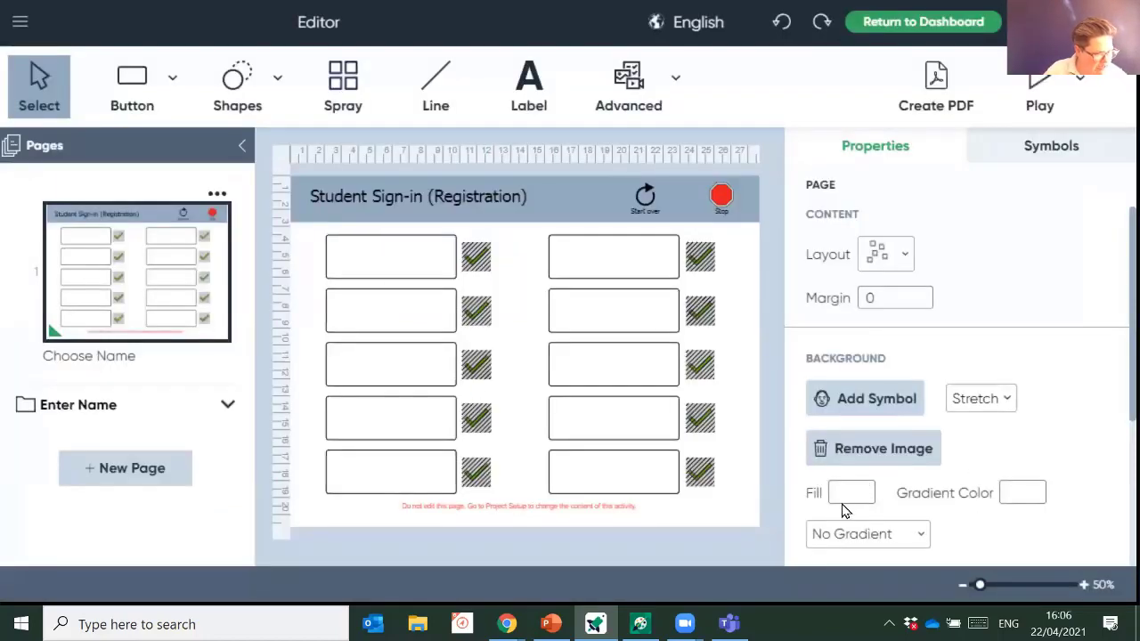
# - Preview the activity, spell 'go' on the keyboard for the Go prompt, and sign in
pyautogui.click(1038, 99)
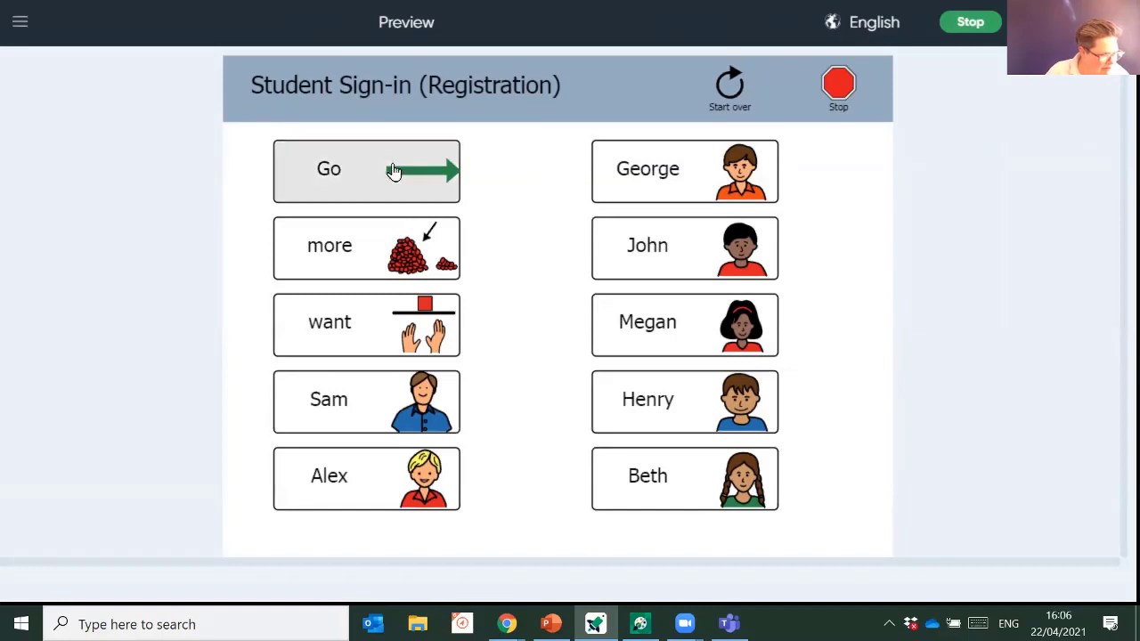
pyautogui.click(324, 193)
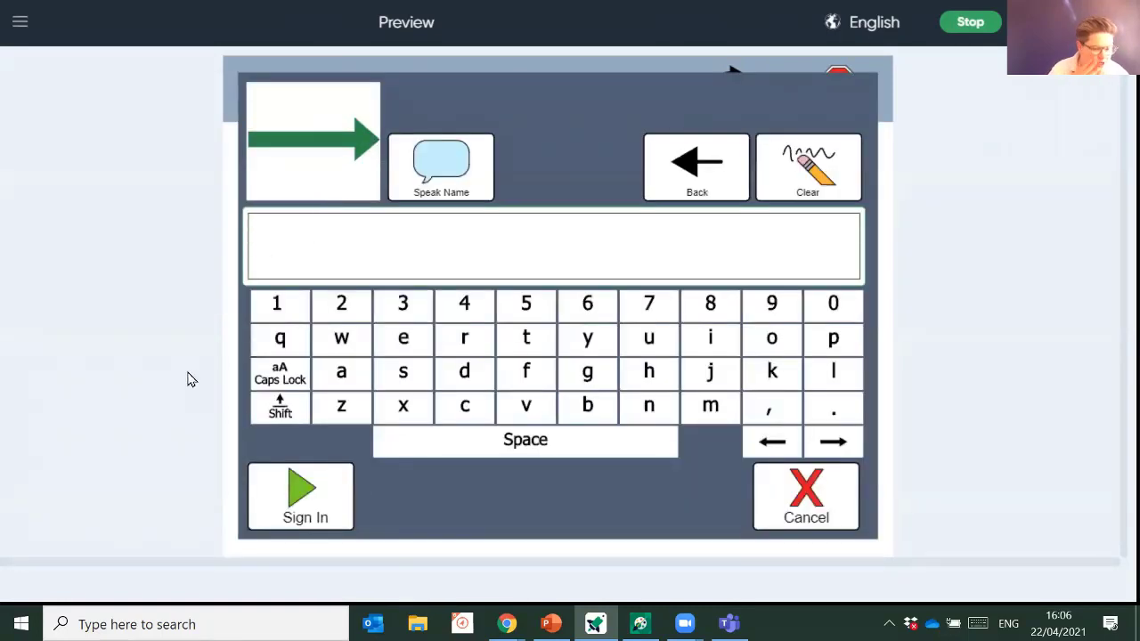
pyautogui.click(583, 374)
pyautogui.click(773, 337)
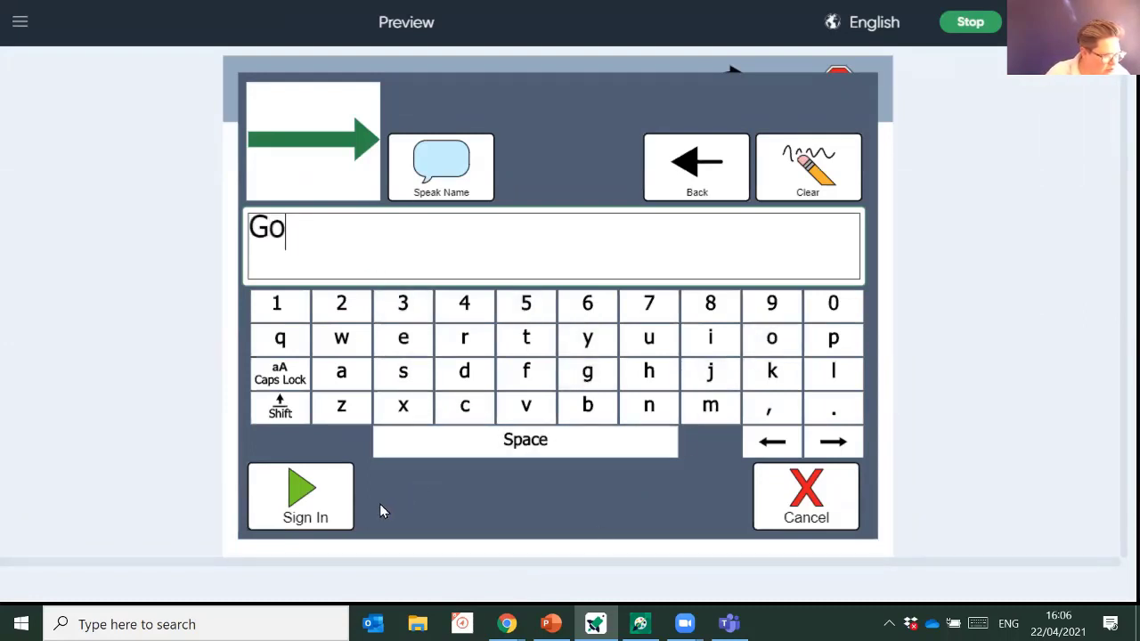
pyautogui.click(421, 192)
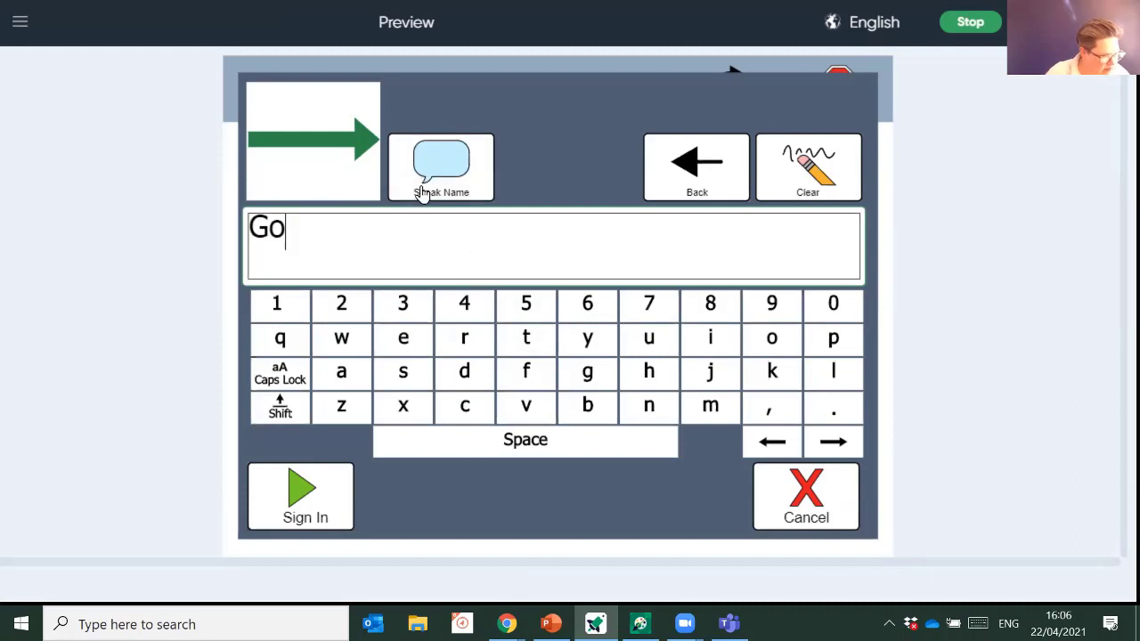
pyautogui.click(298, 509)
pyautogui.click(321, 497)
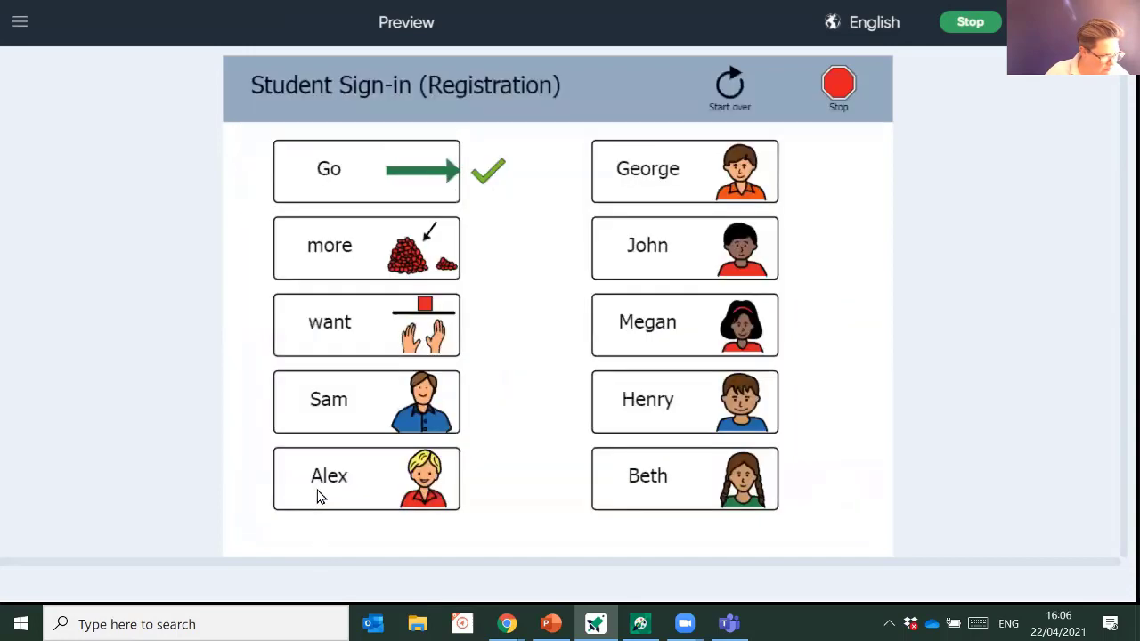
# - Spell 'more' from the letter tiles m-o-r-e and sign in
pyautogui.click(345, 267)
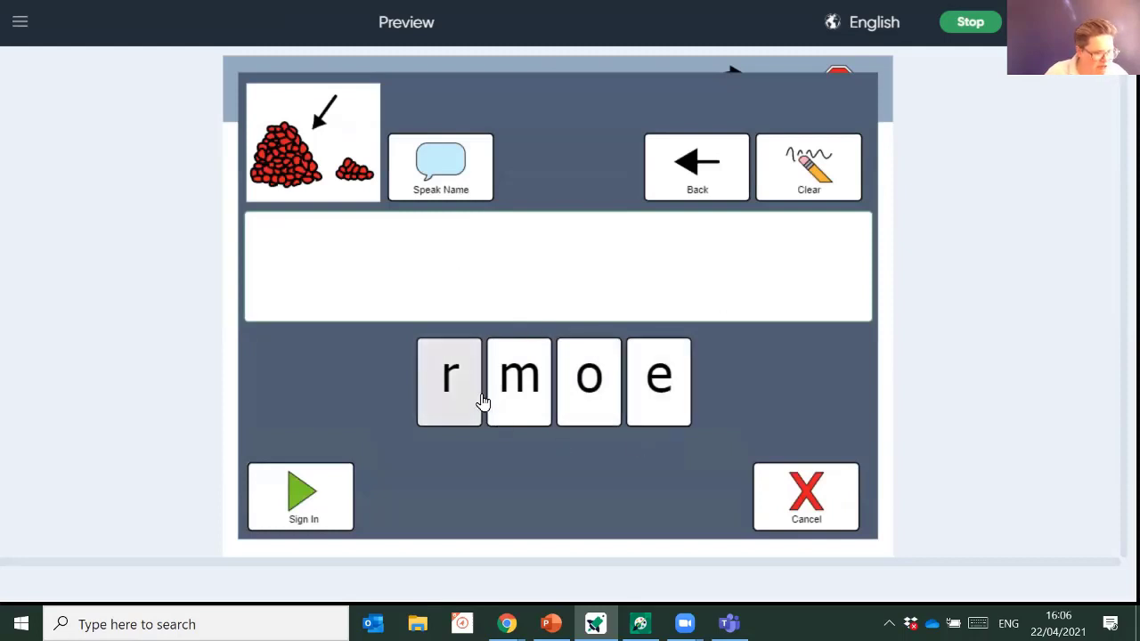
pyautogui.click(537, 385)
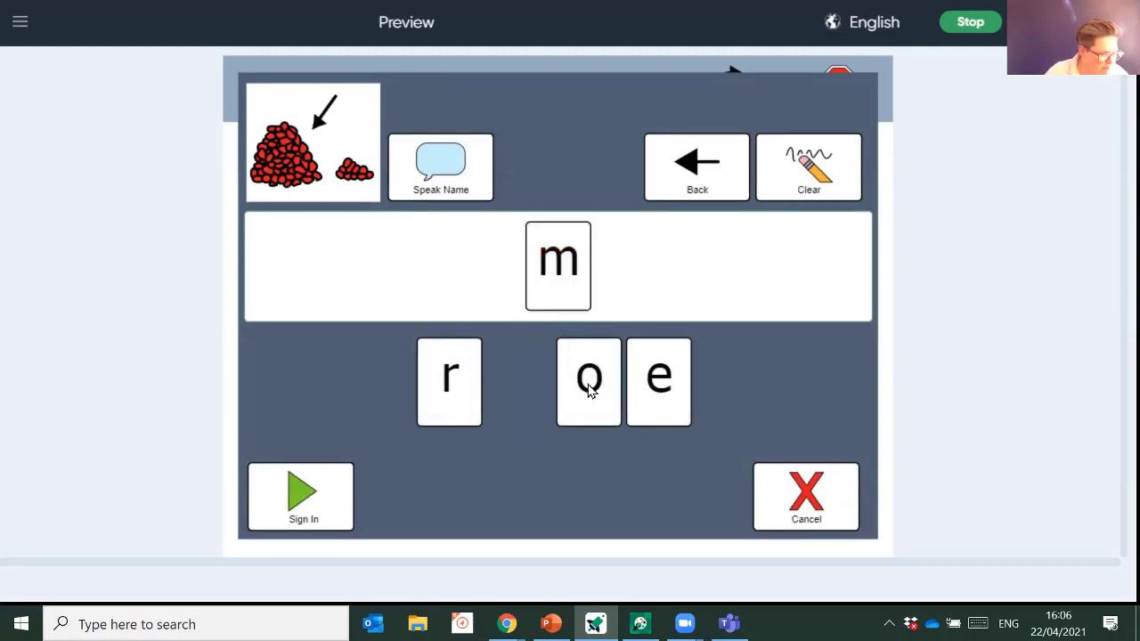
pyautogui.click(589, 390)
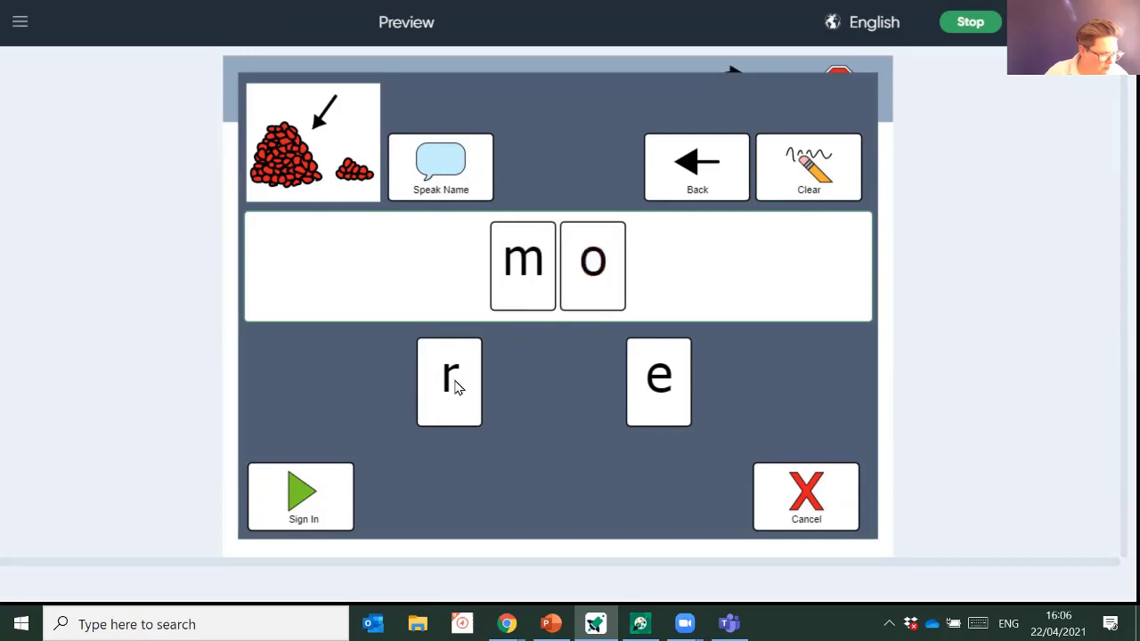
pyautogui.click(454, 386)
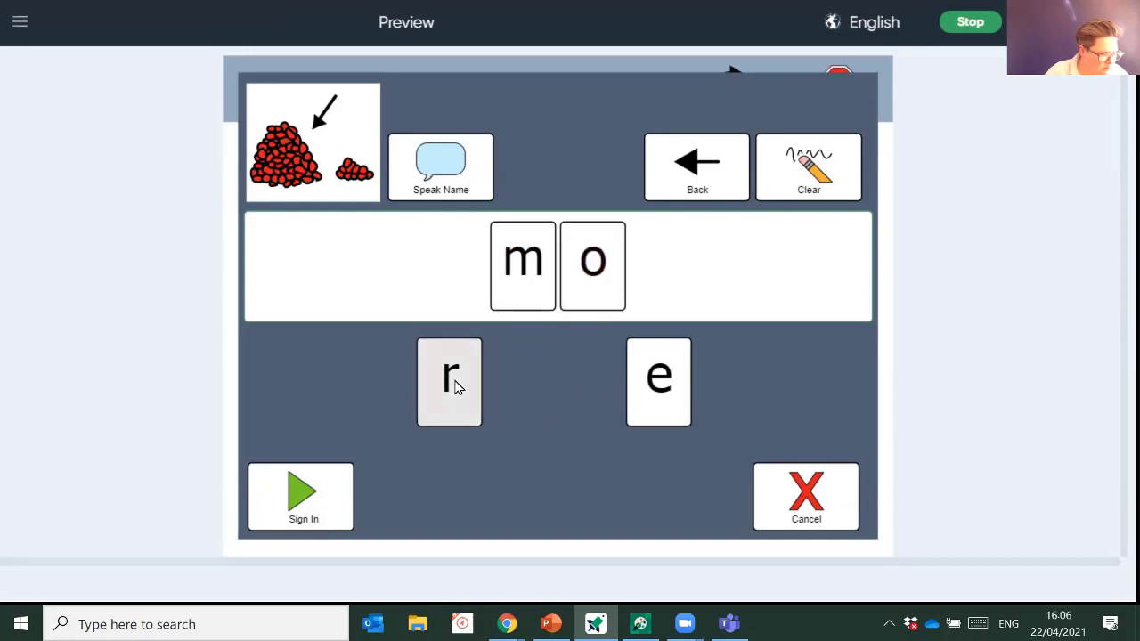
pyautogui.click(659, 383)
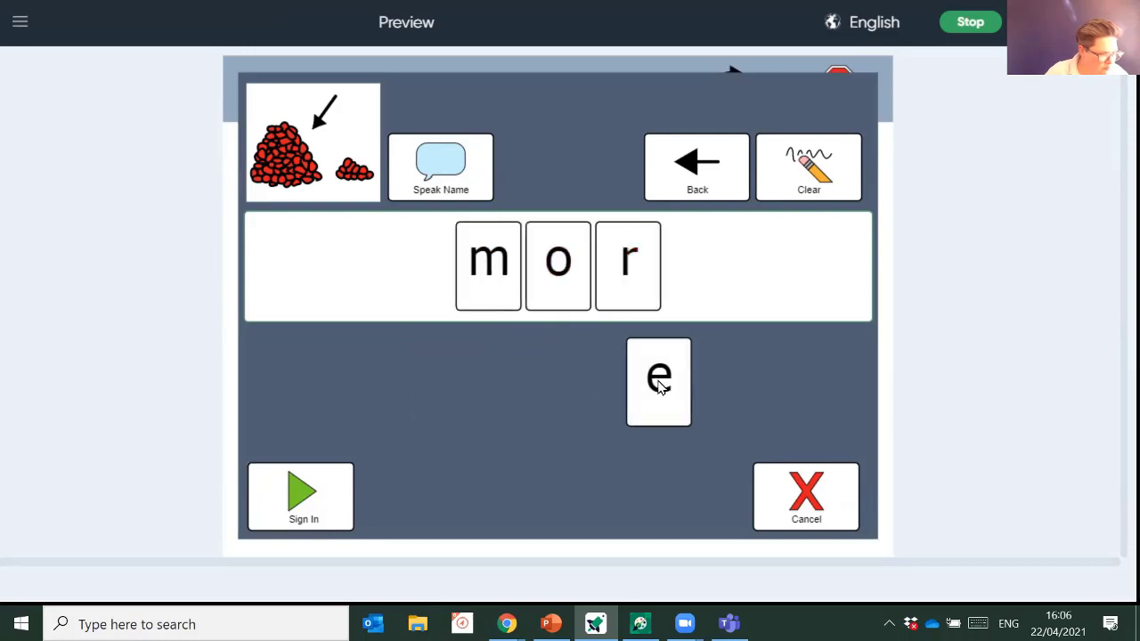
pyautogui.click(311, 515)
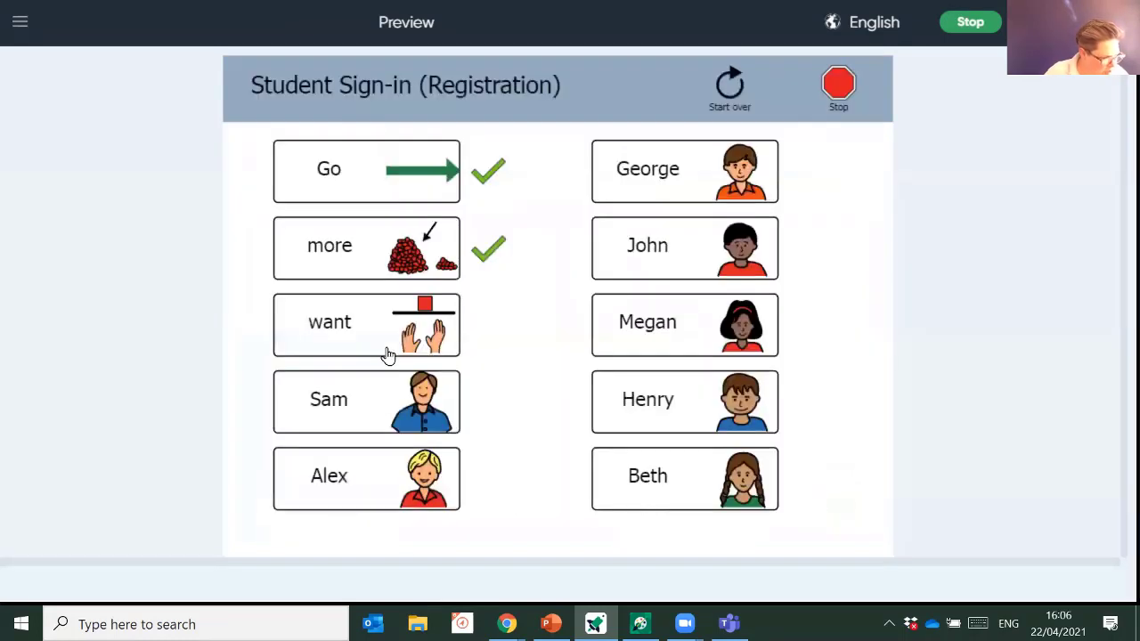
# - Spell w-a-n-t for 'want', cancel without signing in, and end the preview
pyautogui.click(385, 330)
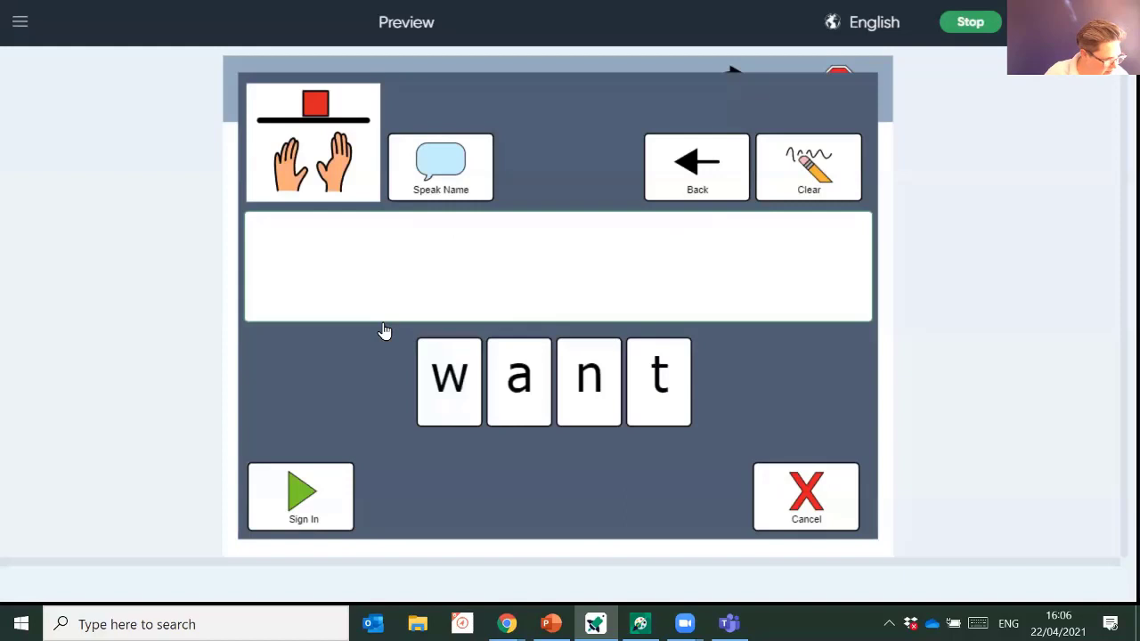
pyautogui.click(469, 406)
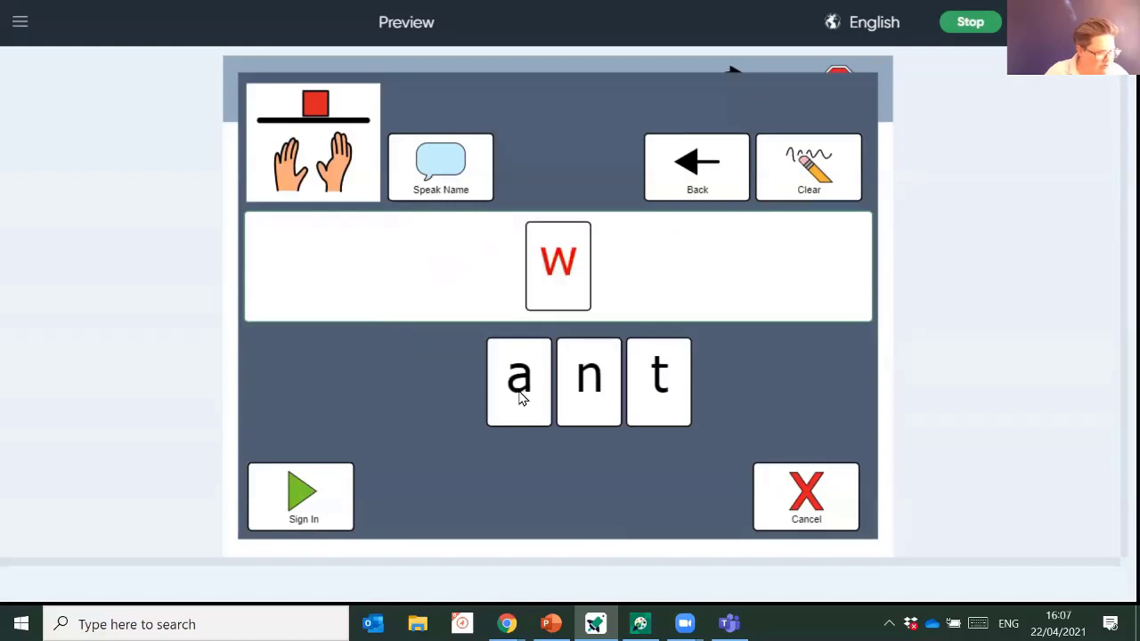
pyautogui.click(521, 398)
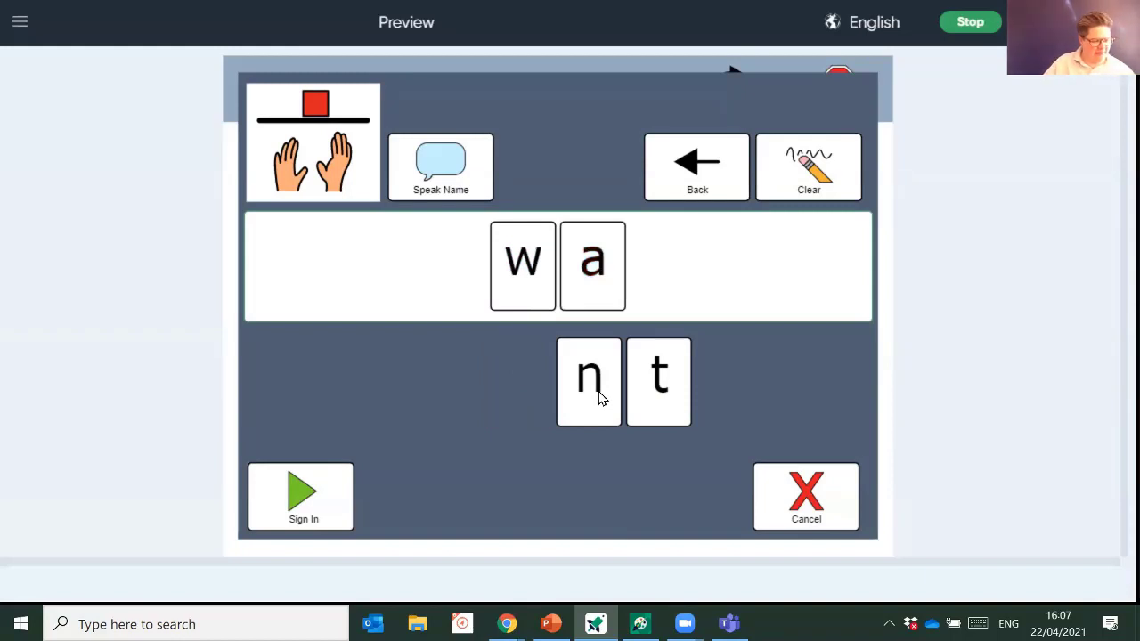
pyautogui.click(598, 397)
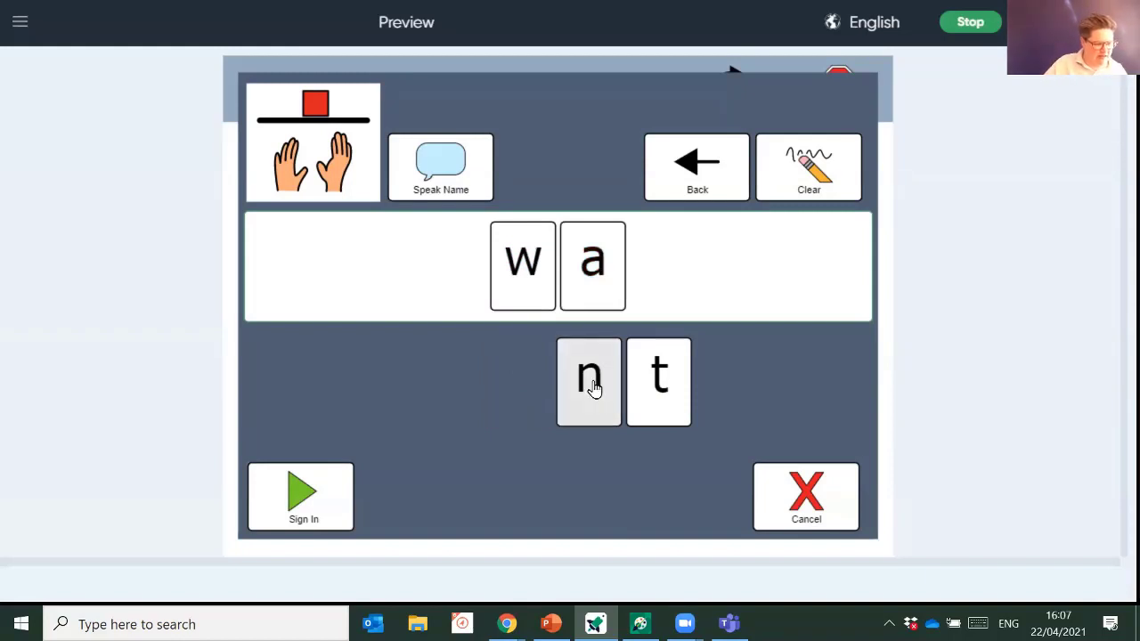
pyautogui.click(673, 382)
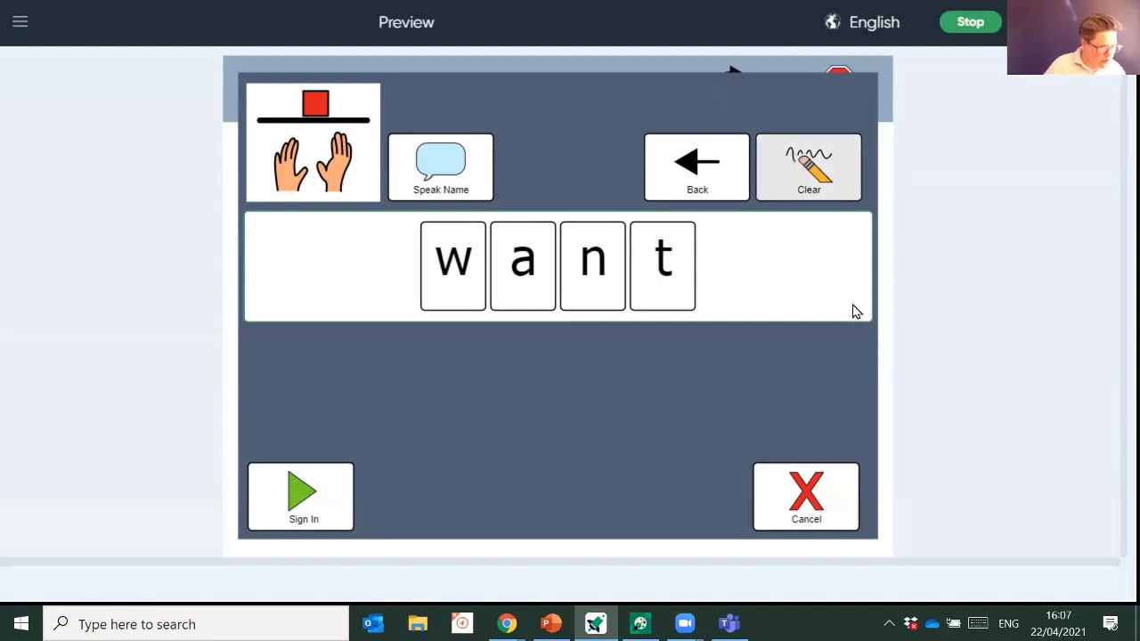
pyautogui.click(823, 501)
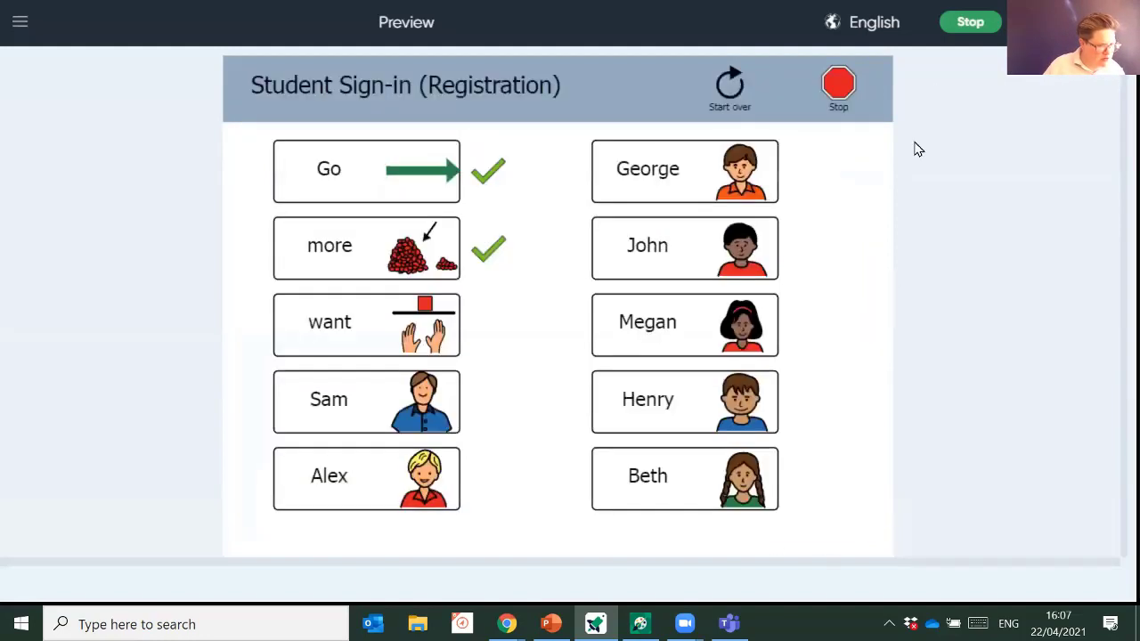
pyautogui.click(982, 30)
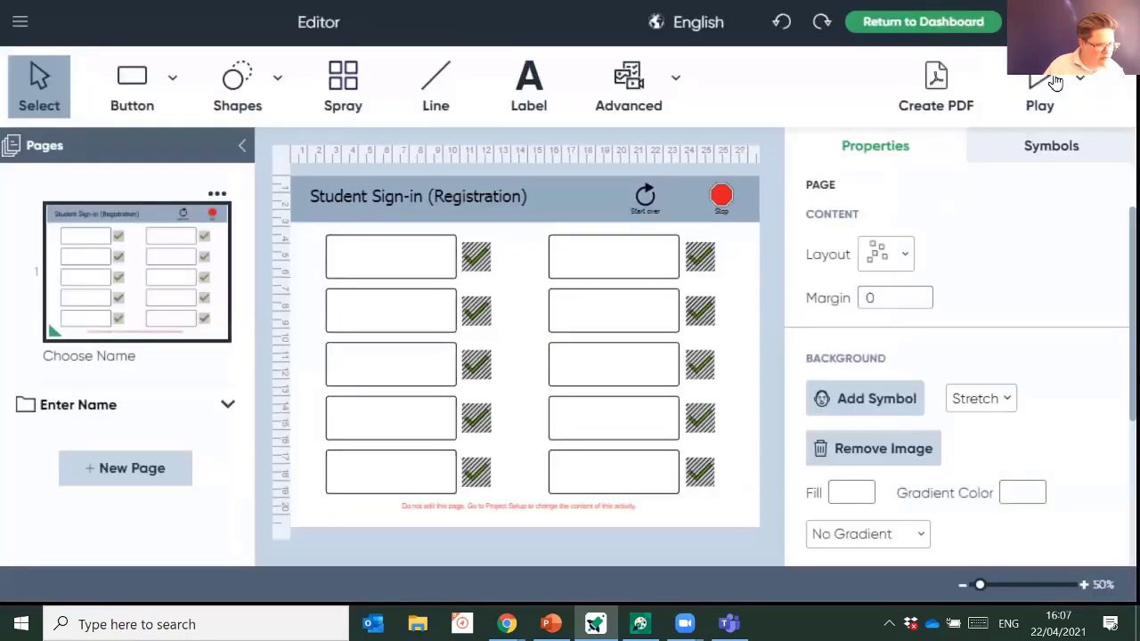
# - Save the activity as 'core word spelling' while returning to the dashboard, then go to PowerPoint
pyautogui.click(921, 25)
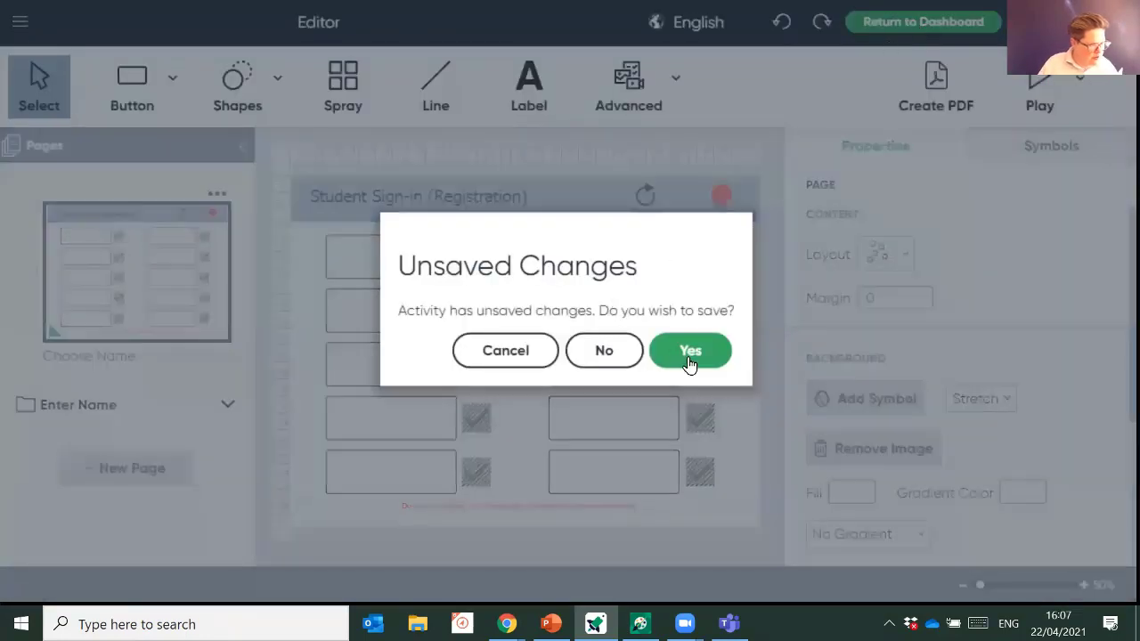
pyautogui.click(688, 360)
pyautogui.write('co')
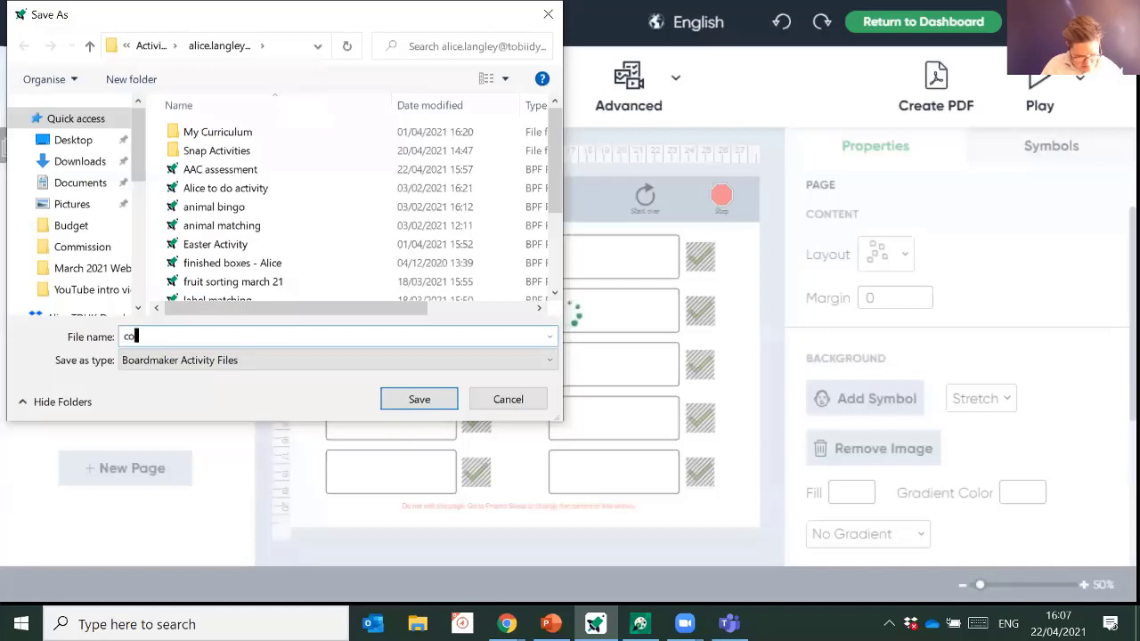
pyautogui.write('re word spelling')
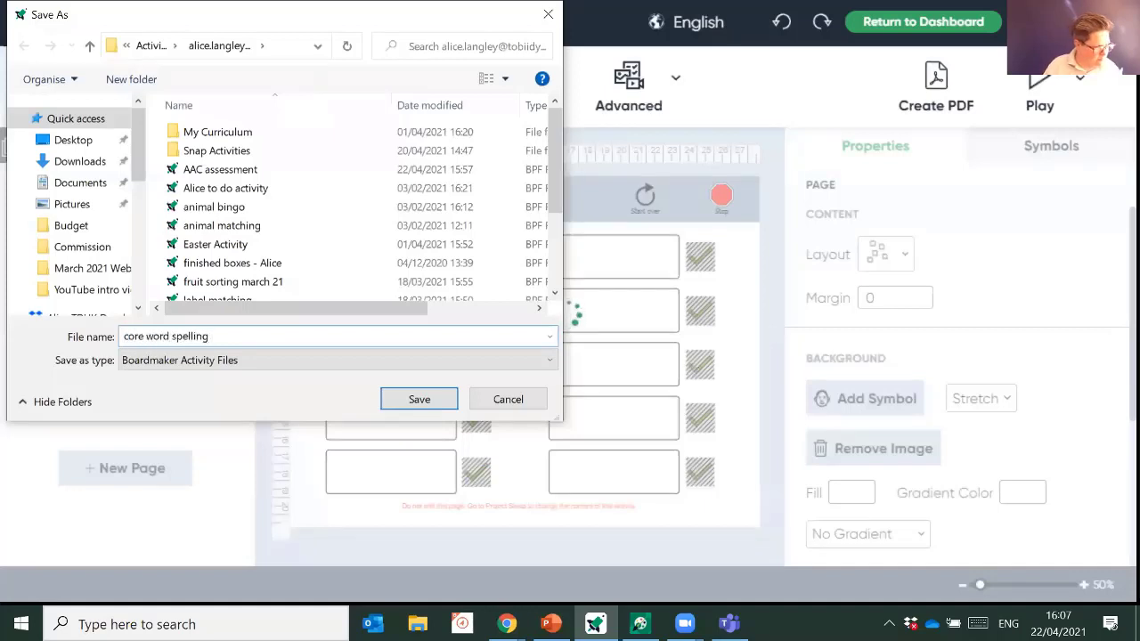
pyautogui.press('Return')
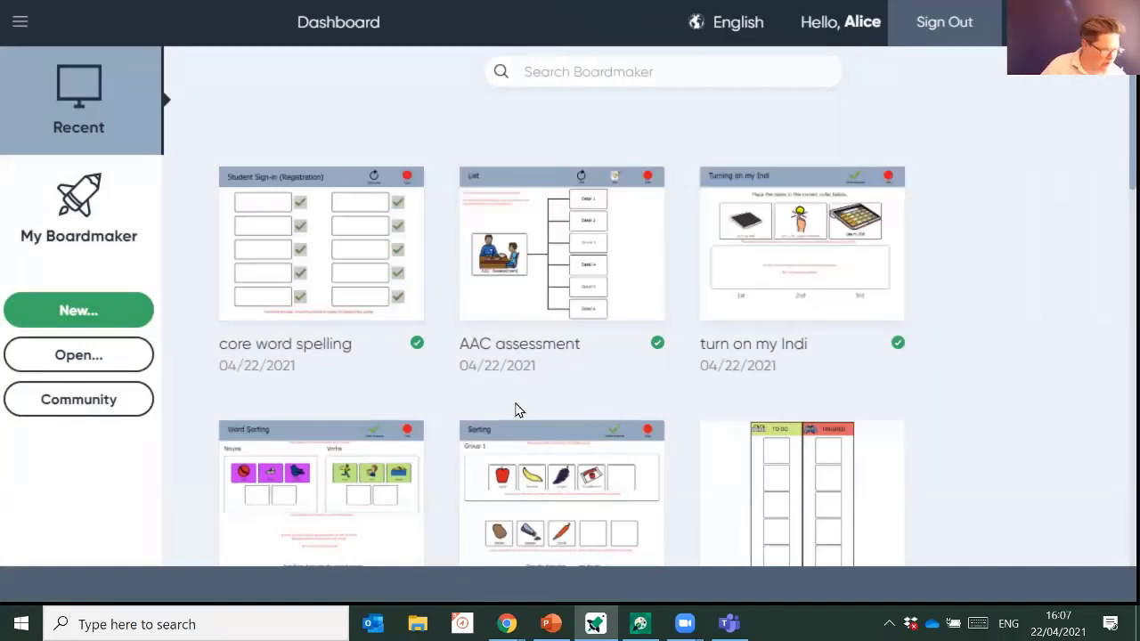
pyautogui.click(550, 623)
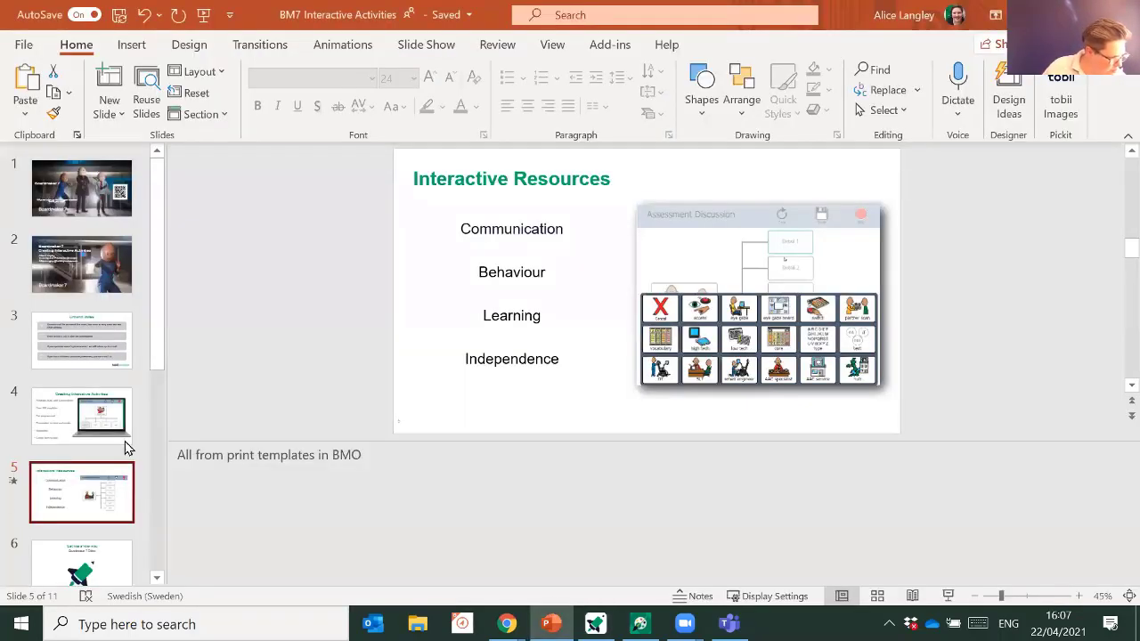
# - Run the slide show full screen from slide 8, 'Student Center', swapping out presenter view
pyautogui.scroll(-3, 127, 445)
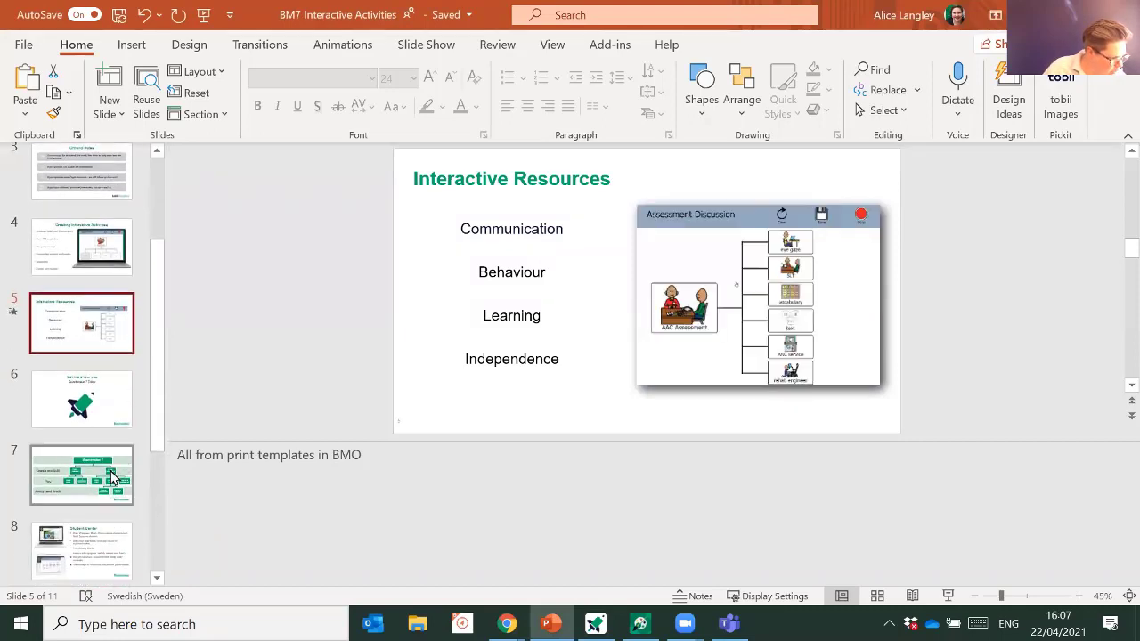
pyautogui.scroll(-1, 120, 463)
pyautogui.click(115, 475)
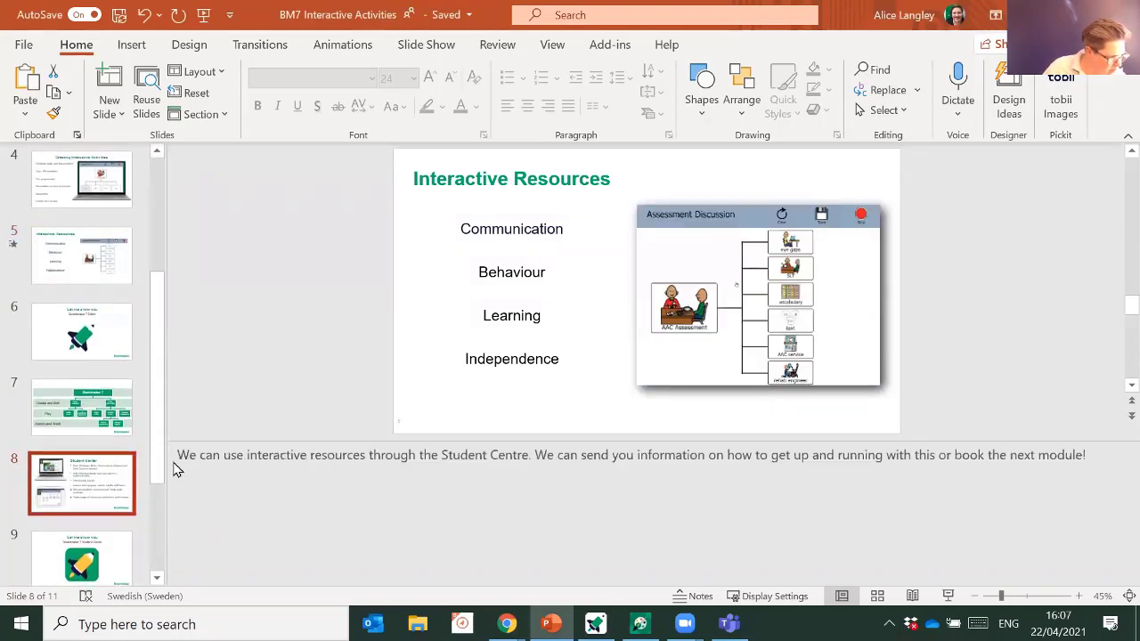
pyautogui.click(947, 595)
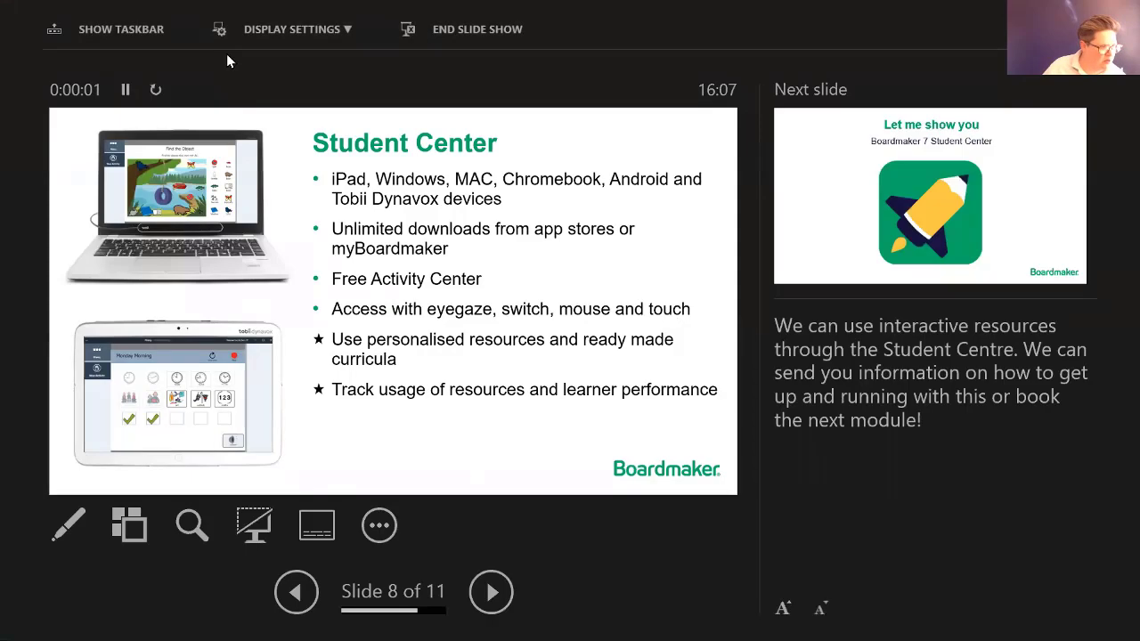
pyautogui.click(275, 33)
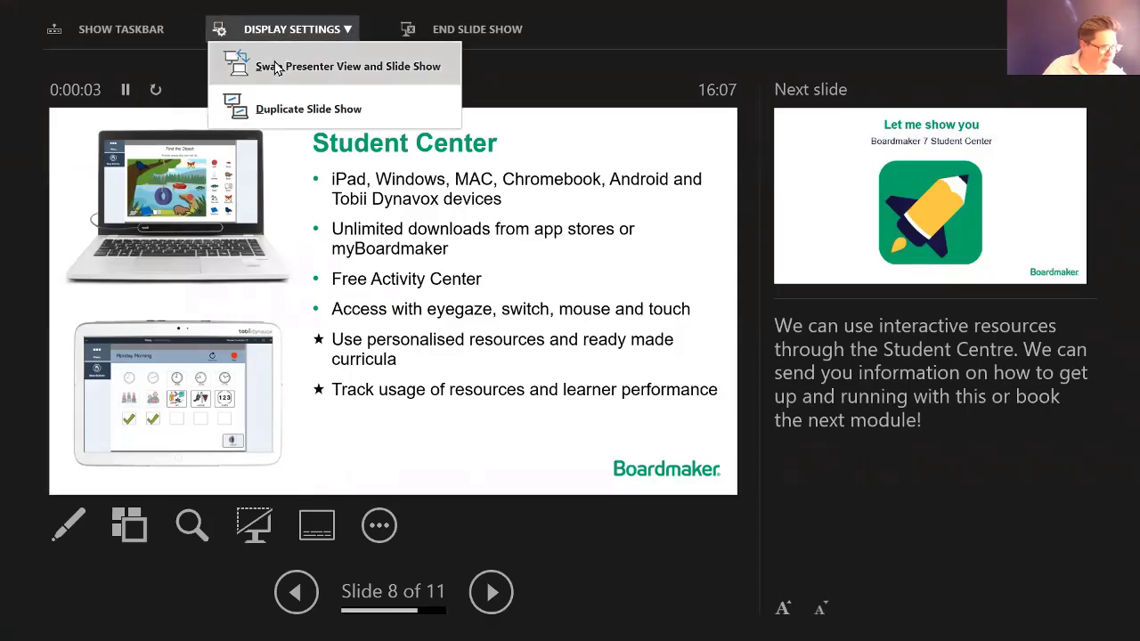
pyautogui.click(273, 72)
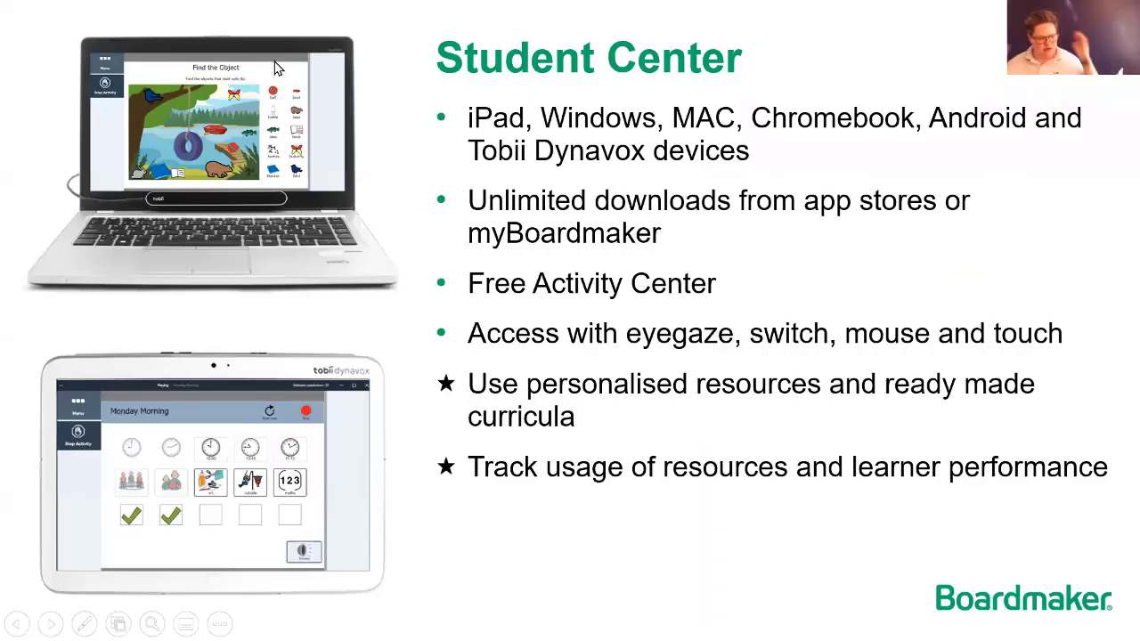
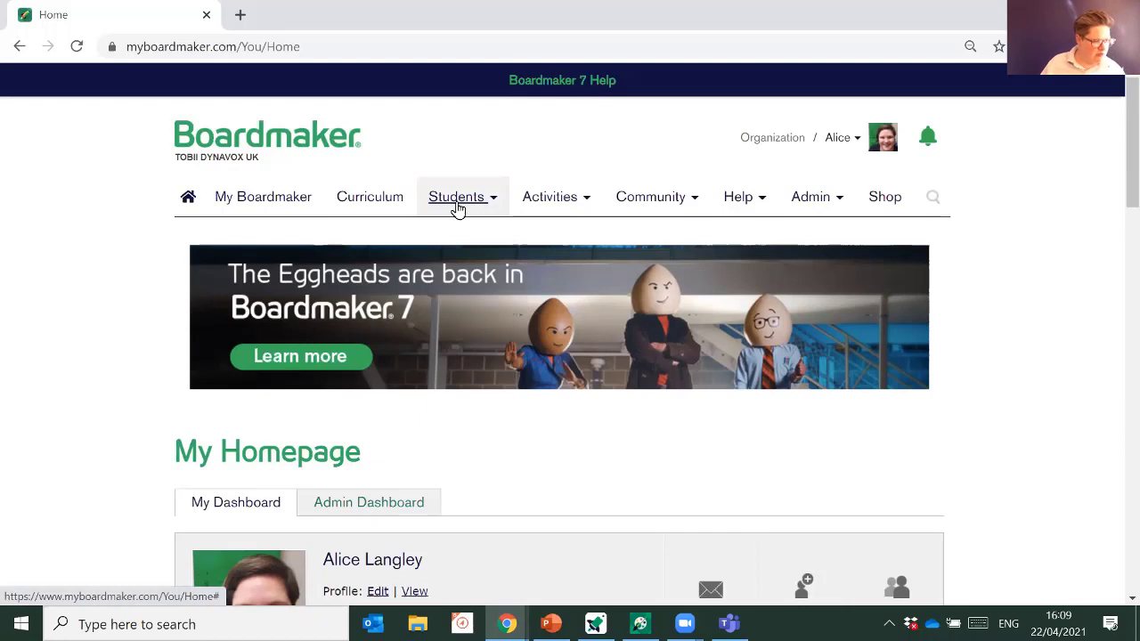
# - Open the first student's profile from Student Management and review its login details and 'fruit sorting march 21' assignment
pyautogui.click(457, 207)
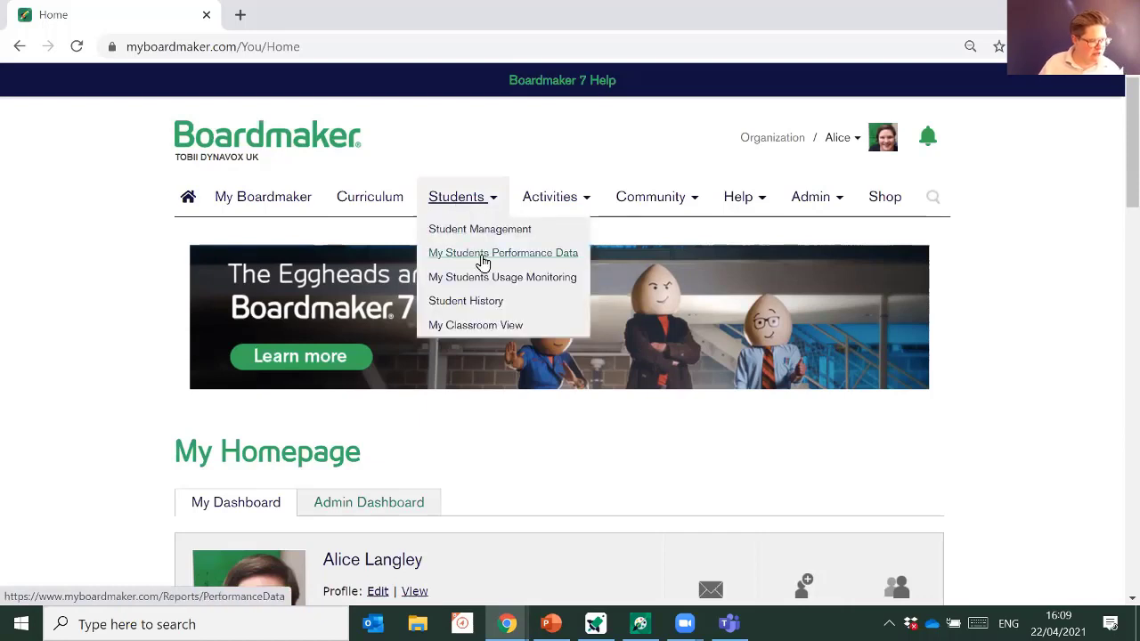
pyautogui.click(496, 240)
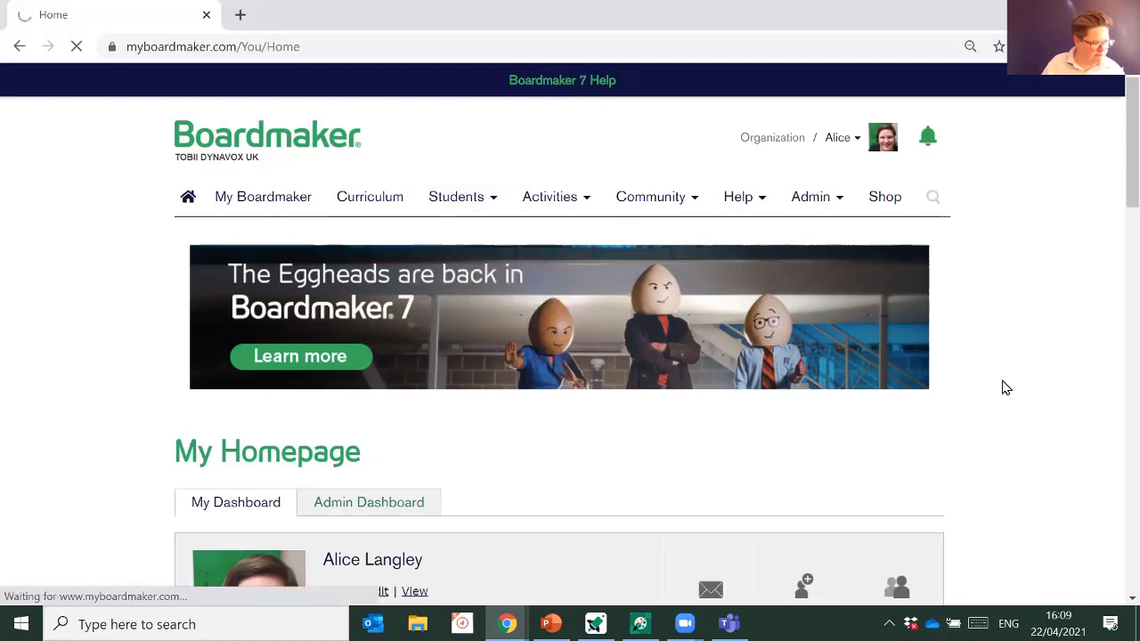
pyautogui.scroll(-2, 999, 383)
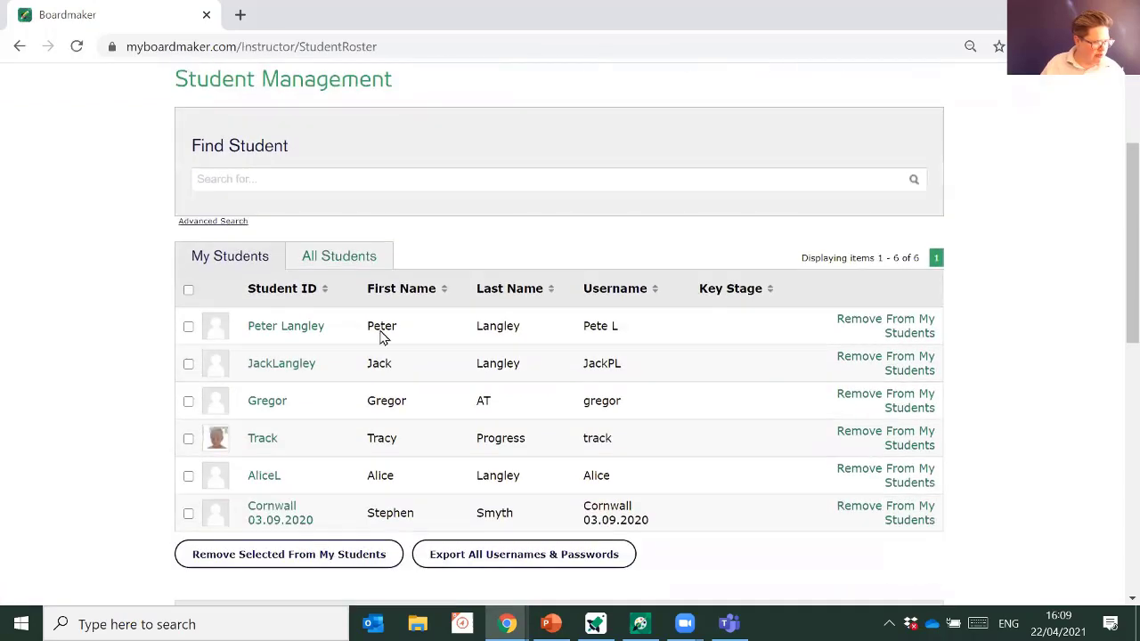
pyautogui.click(286, 327)
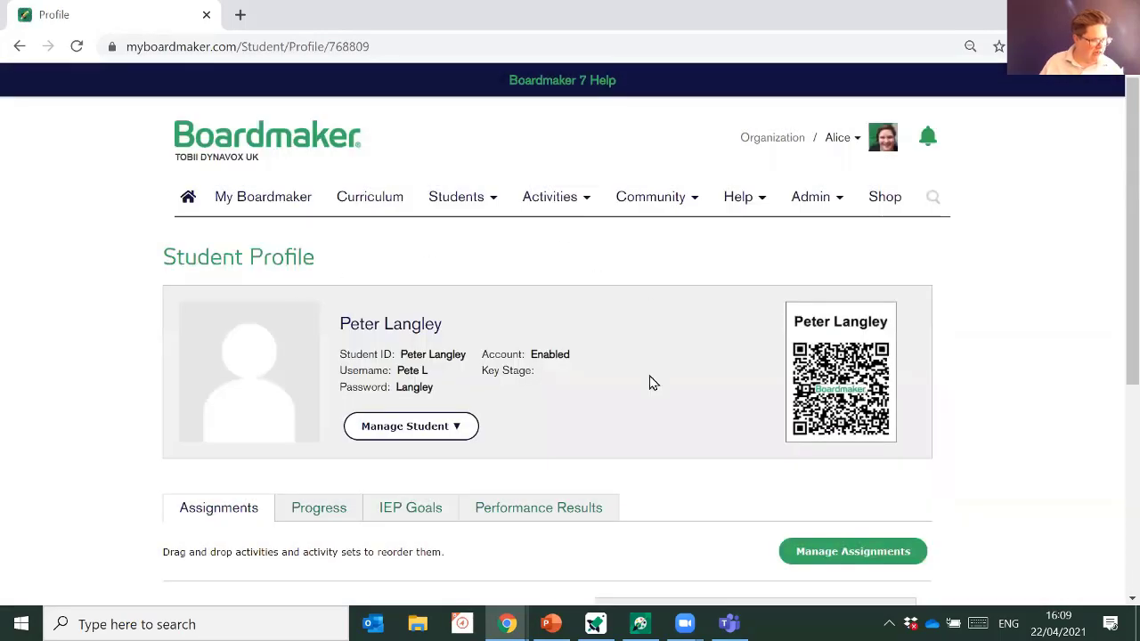
pyautogui.scroll(-2, 650, 383)
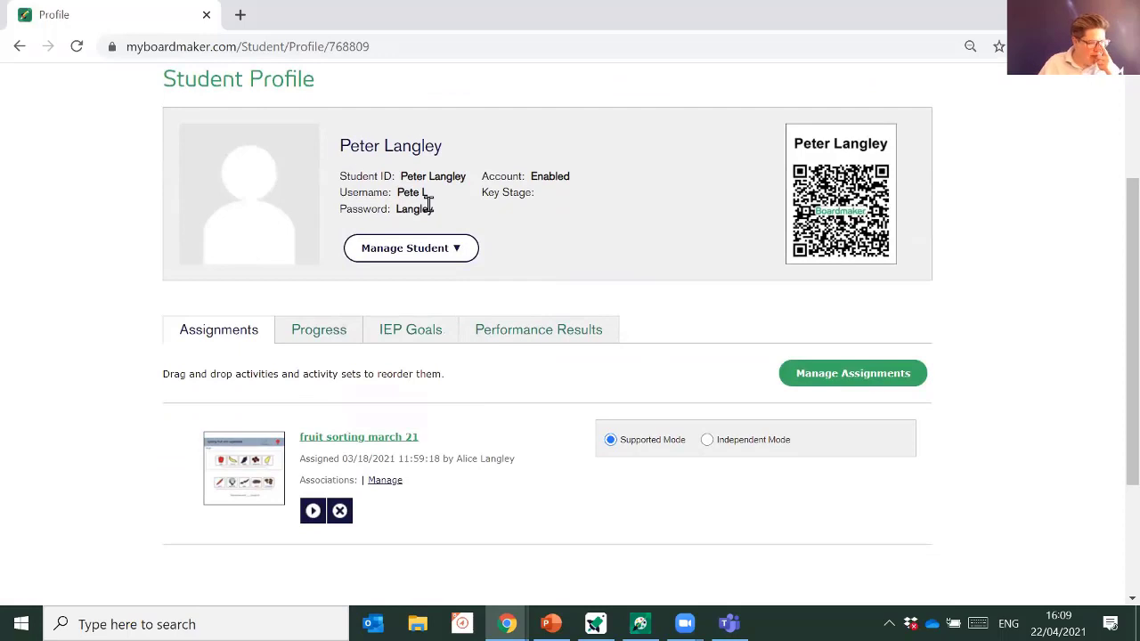
pyautogui.scroll(-2, 429, 205)
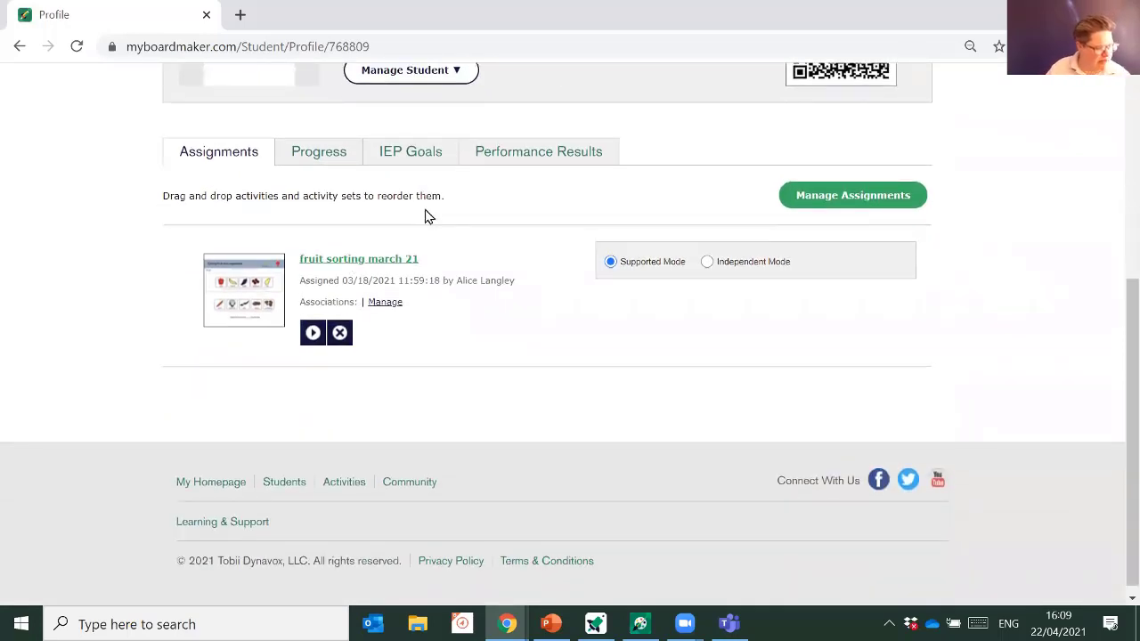
pyautogui.scroll(2, 483, 276)
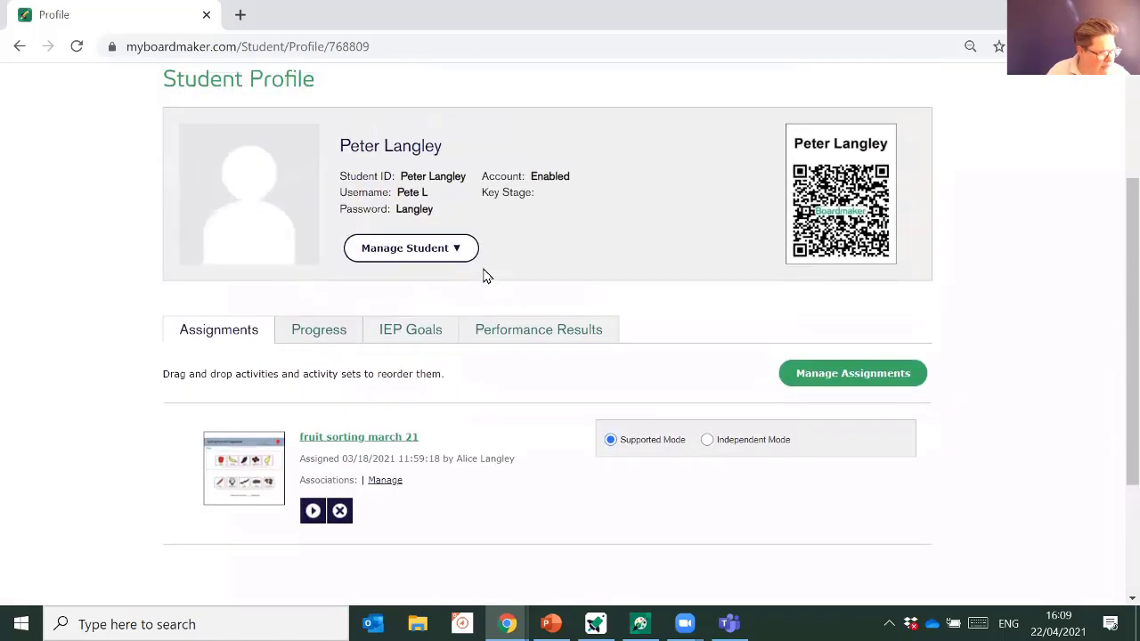
pyautogui.scroll(-1, 485, 274)
pyautogui.scroll(1, 483, 276)
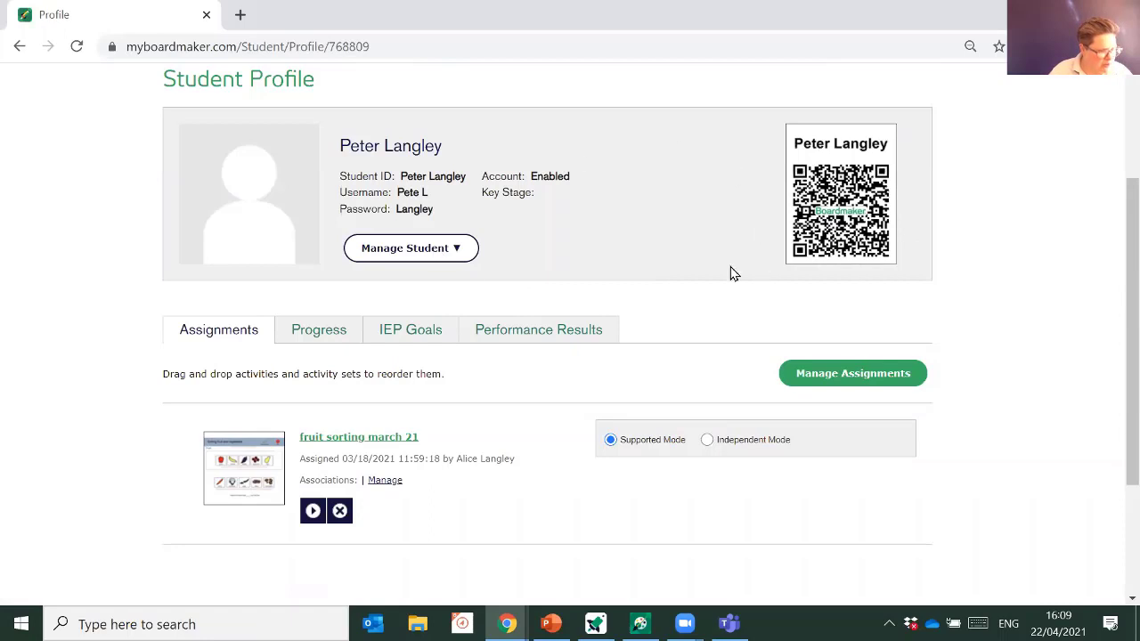
pyautogui.scroll(2, 574, 257)
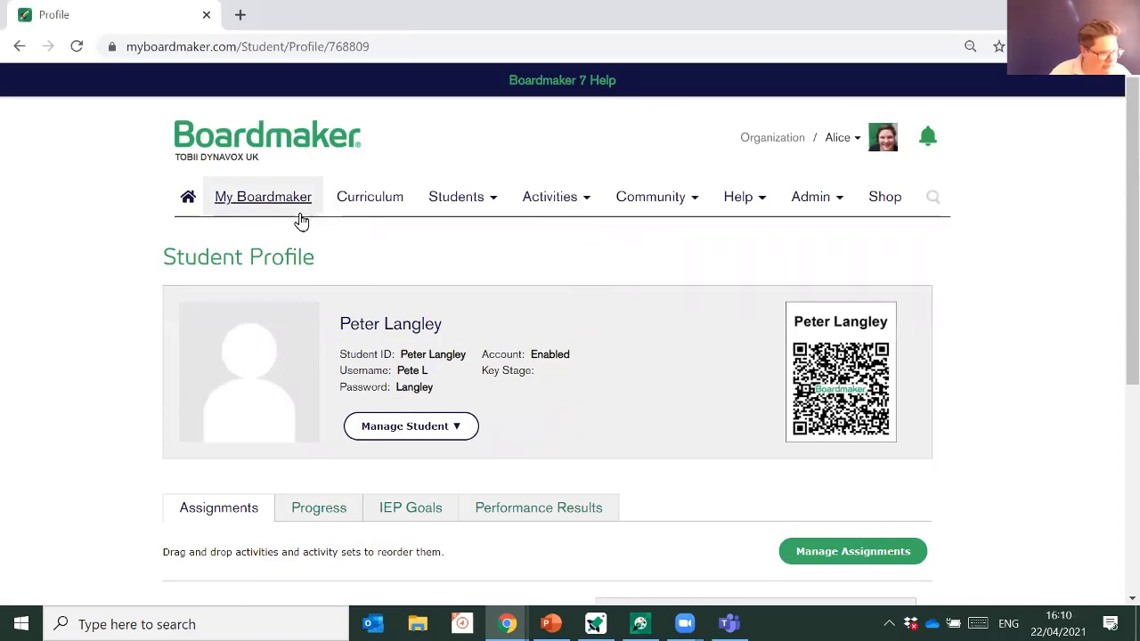
# - From My Boardmaker, assign the word sorting and turn on my Indi activities to the student
pyautogui.click(260, 211)
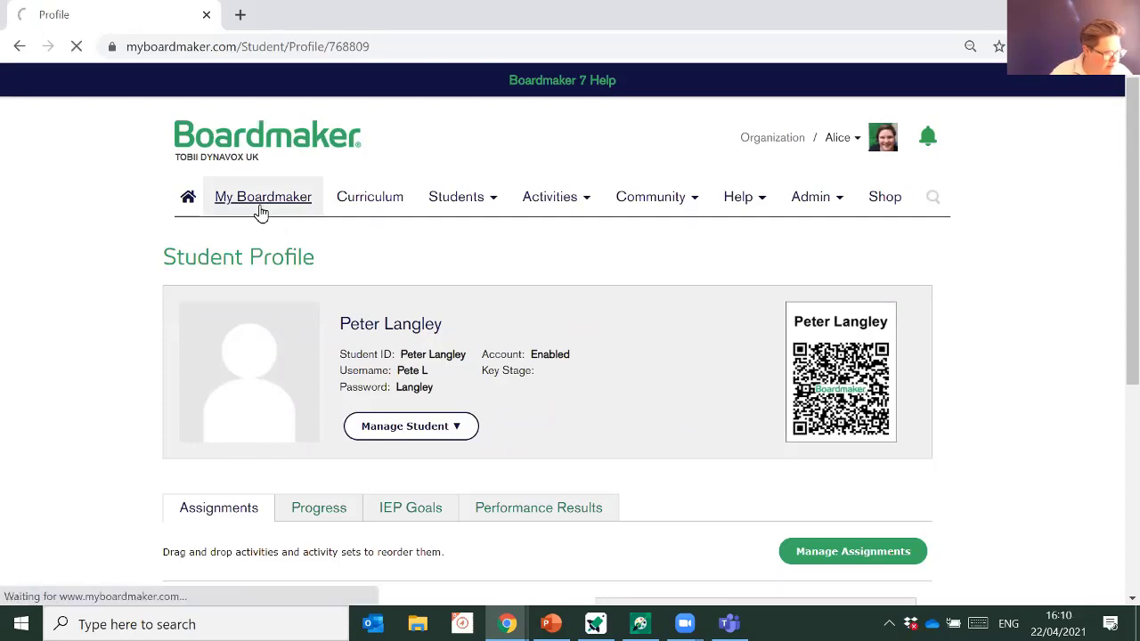
pyautogui.scroll(-1, 1059, 376)
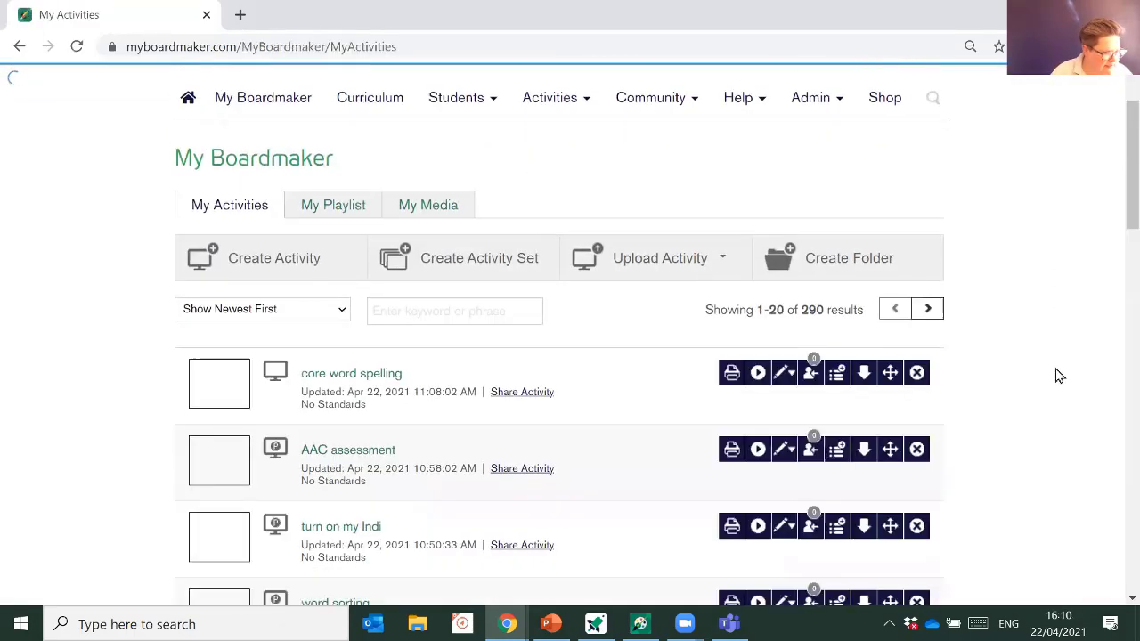
pyautogui.scroll(-2, 1059, 376)
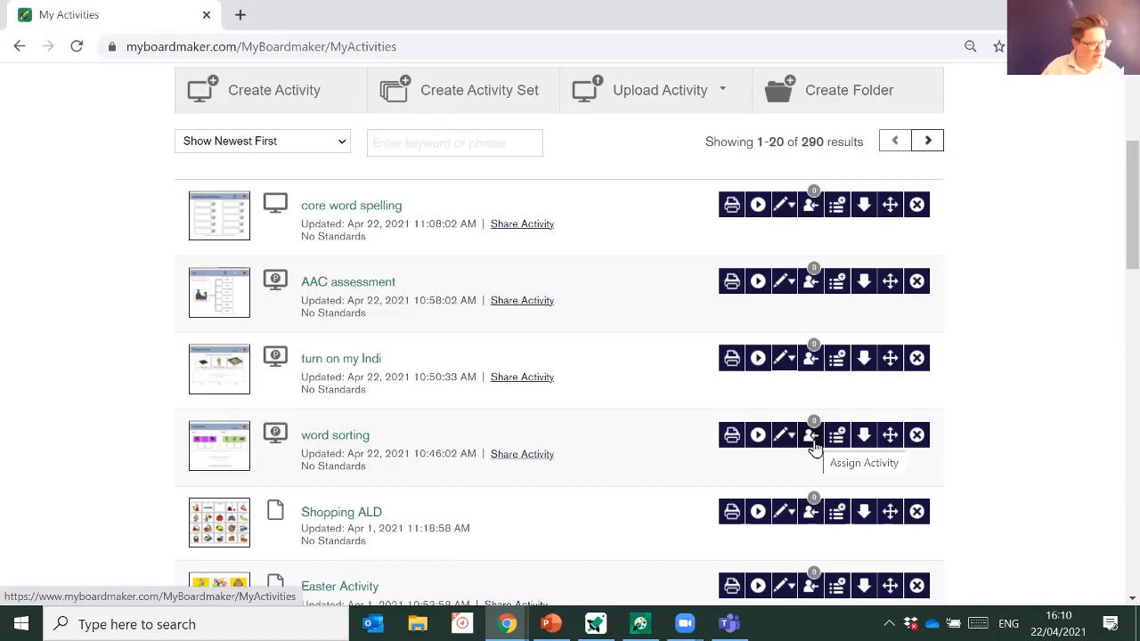
pyautogui.click(812, 436)
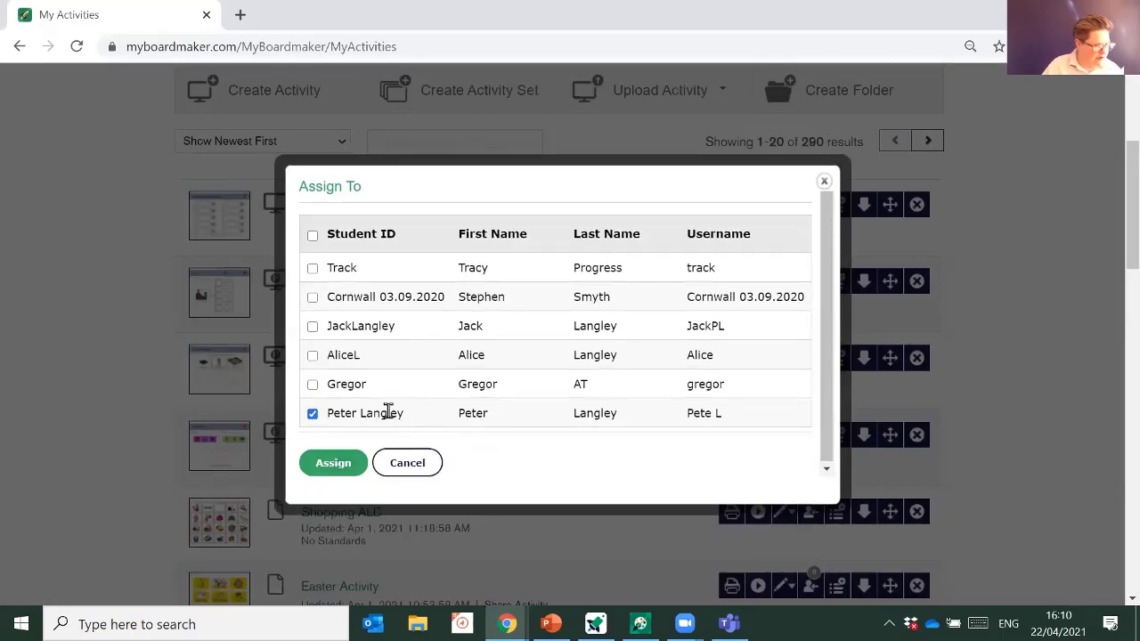
pyautogui.click(346, 464)
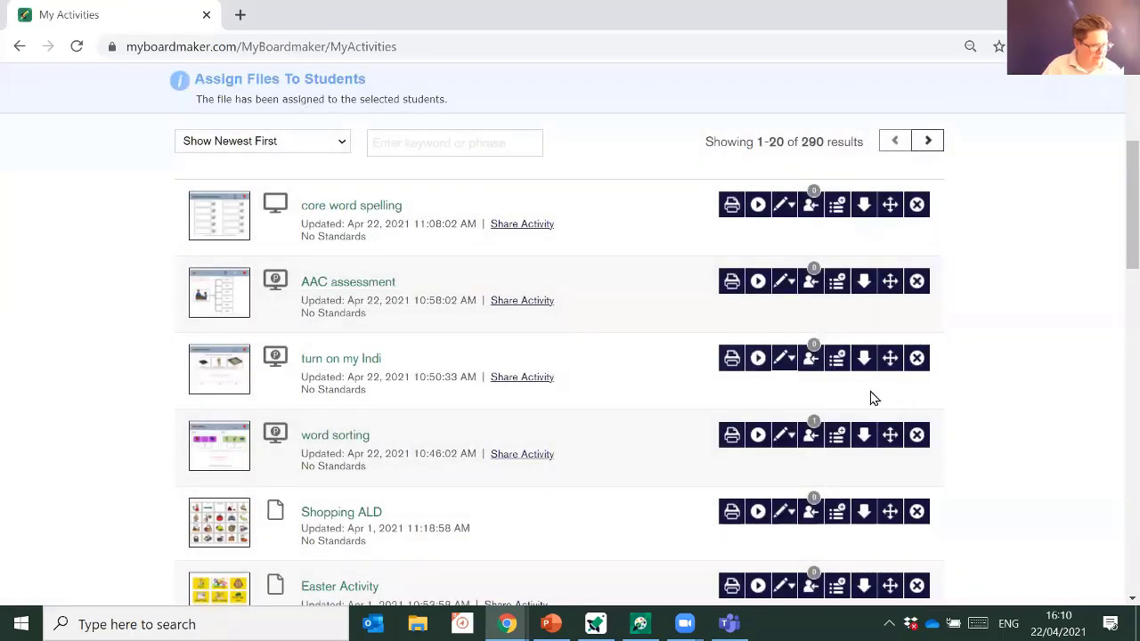
pyautogui.click(812, 358)
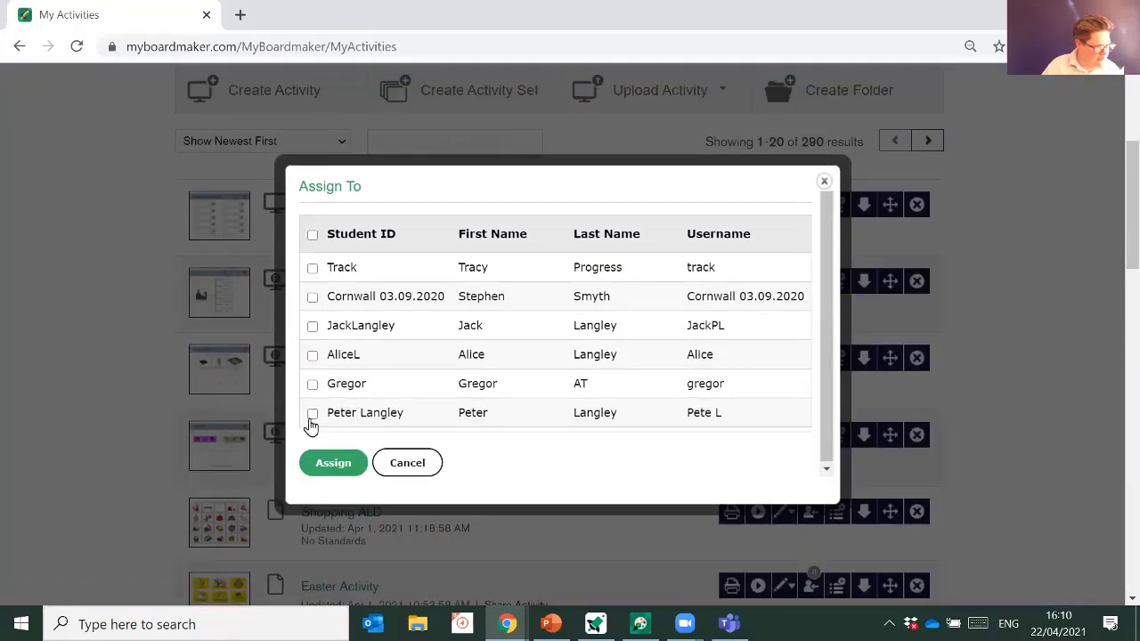
pyautogui.click(312, 414)
pyautogui.click(322, 464)
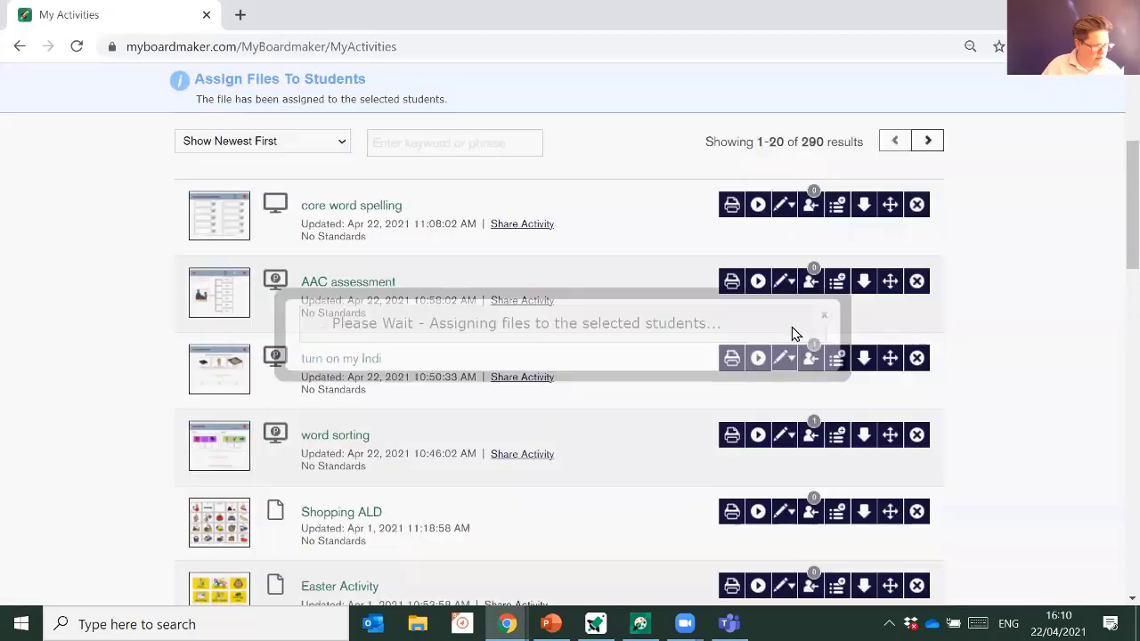
# - Assign the AAC assessment and core word spelling activities to the same student
pyautogui.click(810, 286)
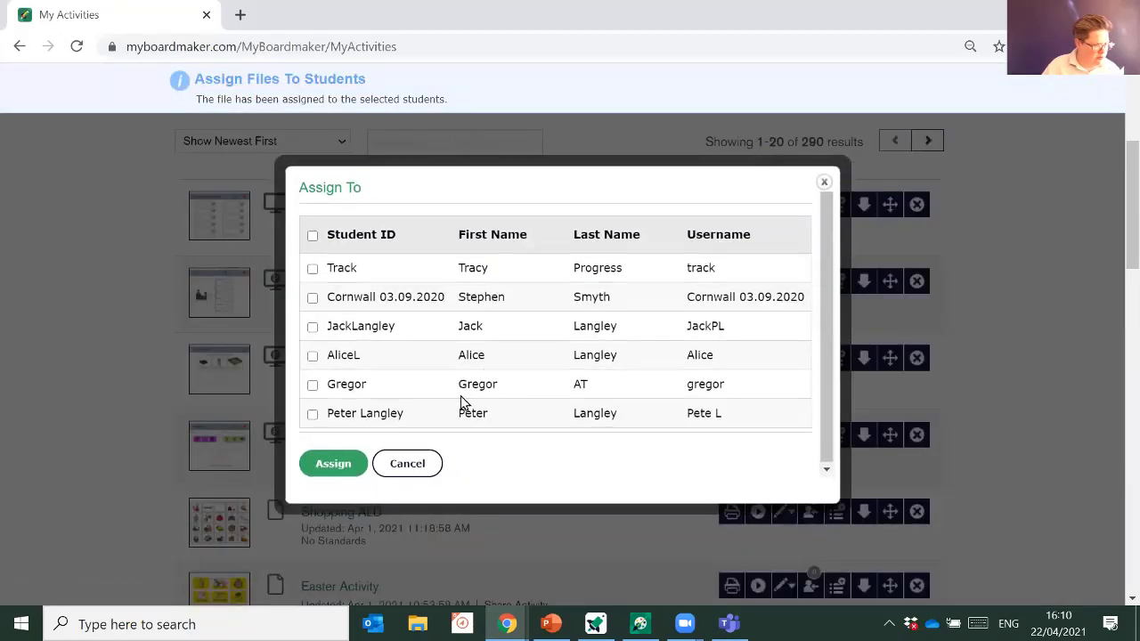
pyautogui.click(312, 414)
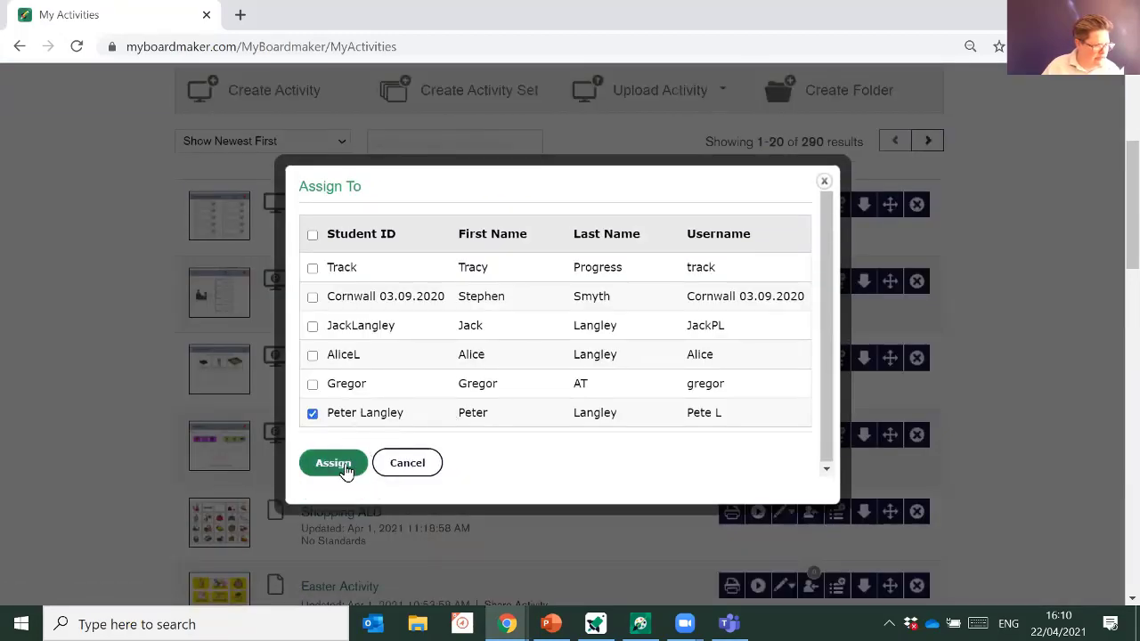
pyautogui.click(319, 466)
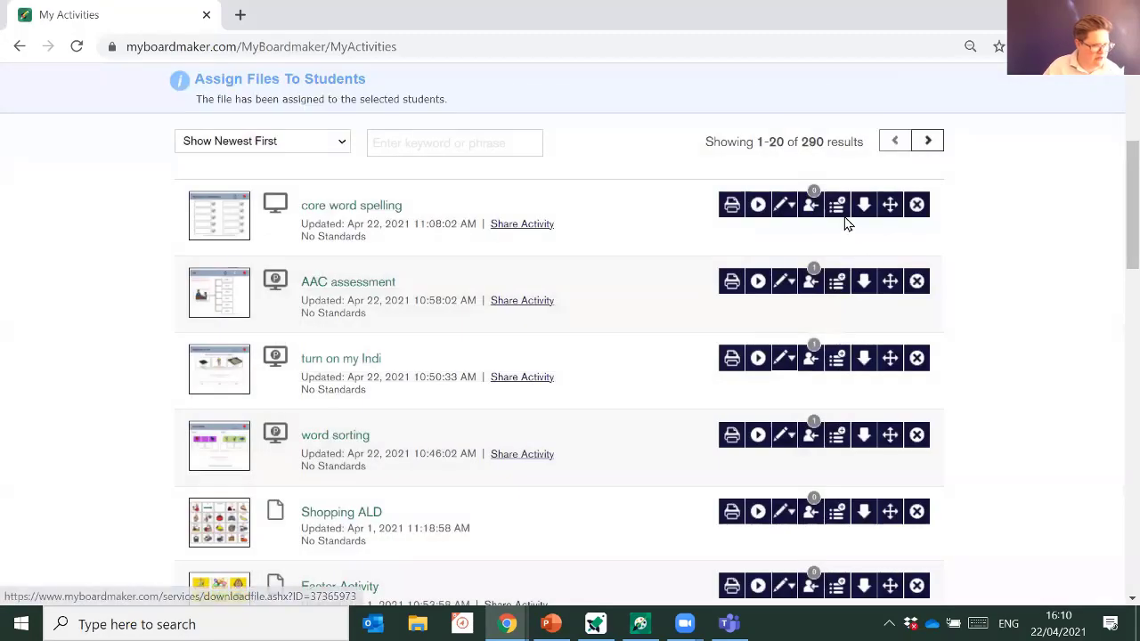
pyautogui.click(810, 205)
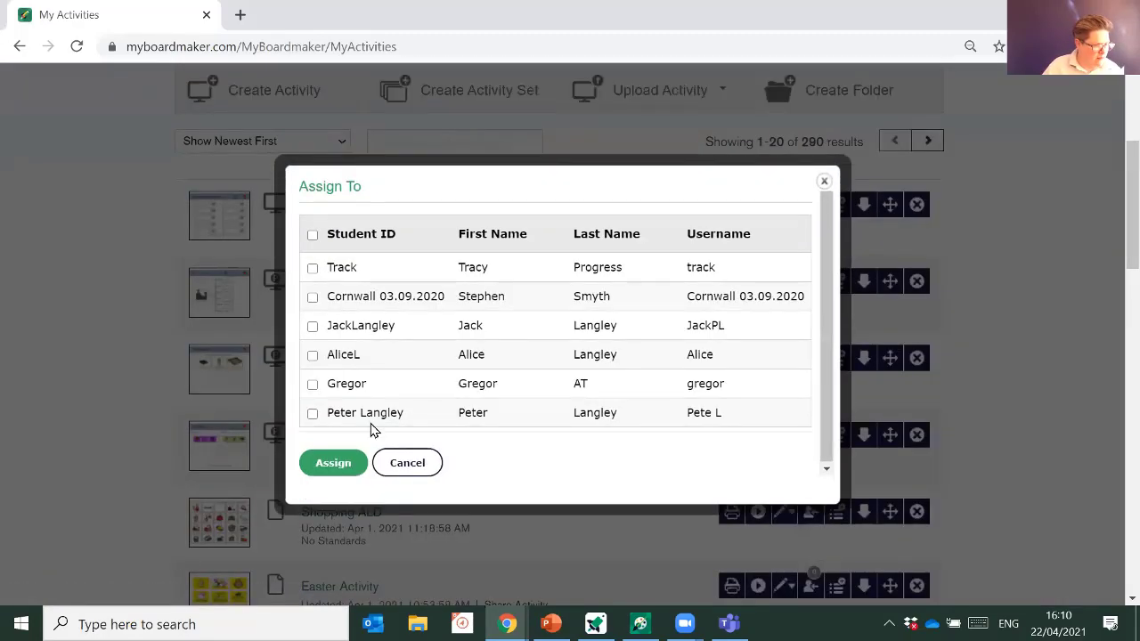
pyautogui.click(313, 413)
pyautogui.click(333, 463)
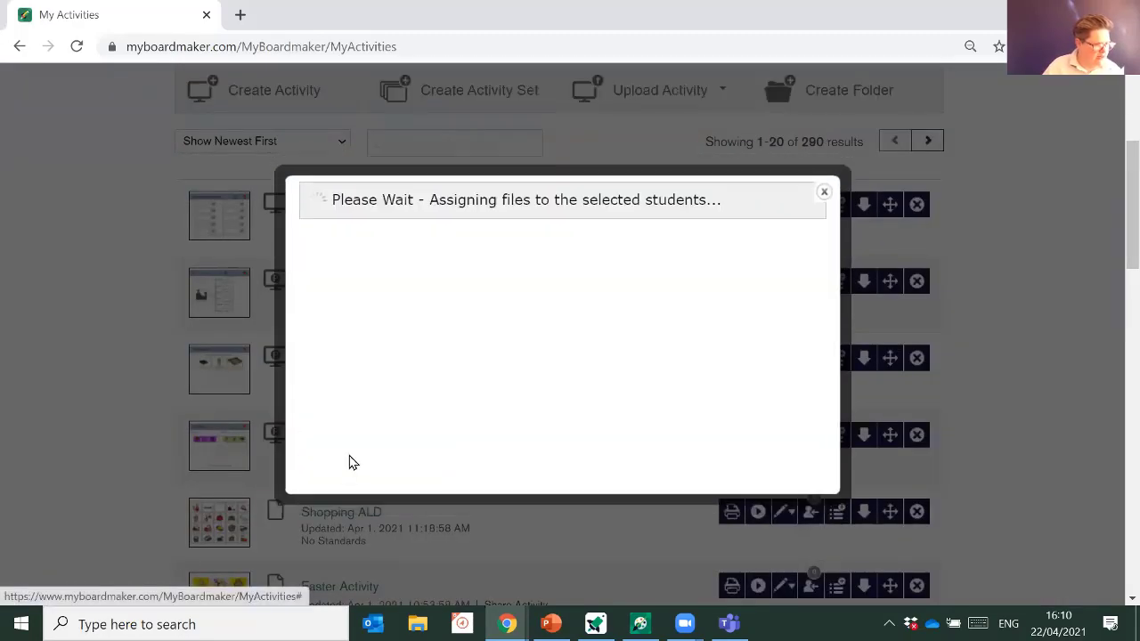
pyautogui.scroll(3, 525, 415)
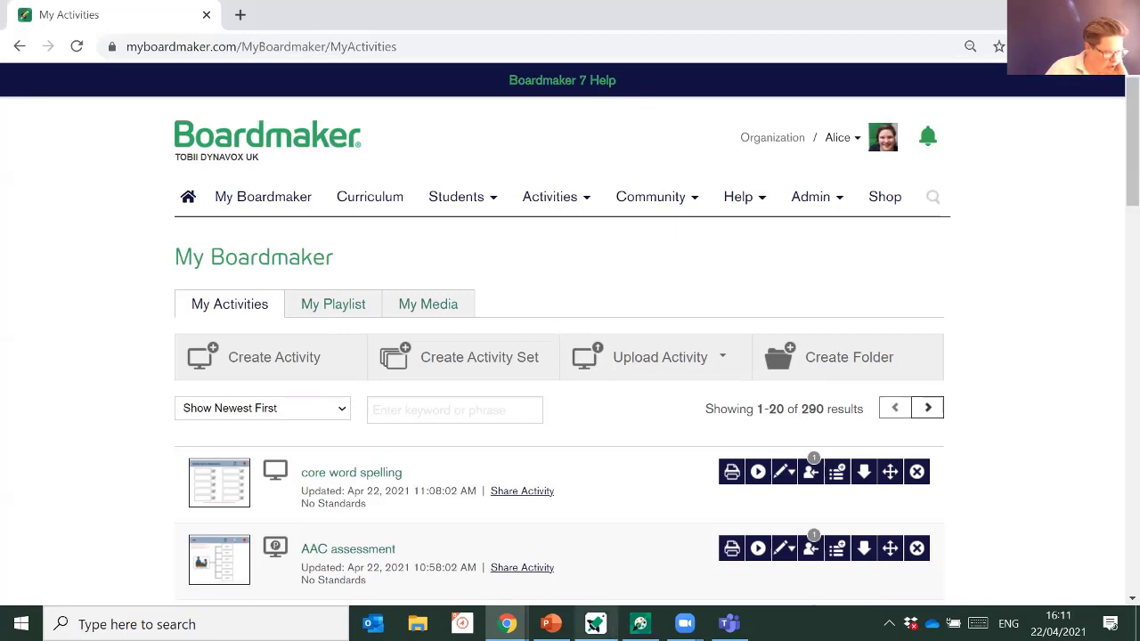
# - Switch to Boardmaker 7 Student Center and open the Dashboard's Activity Center
pyautogui.click(596, 623)
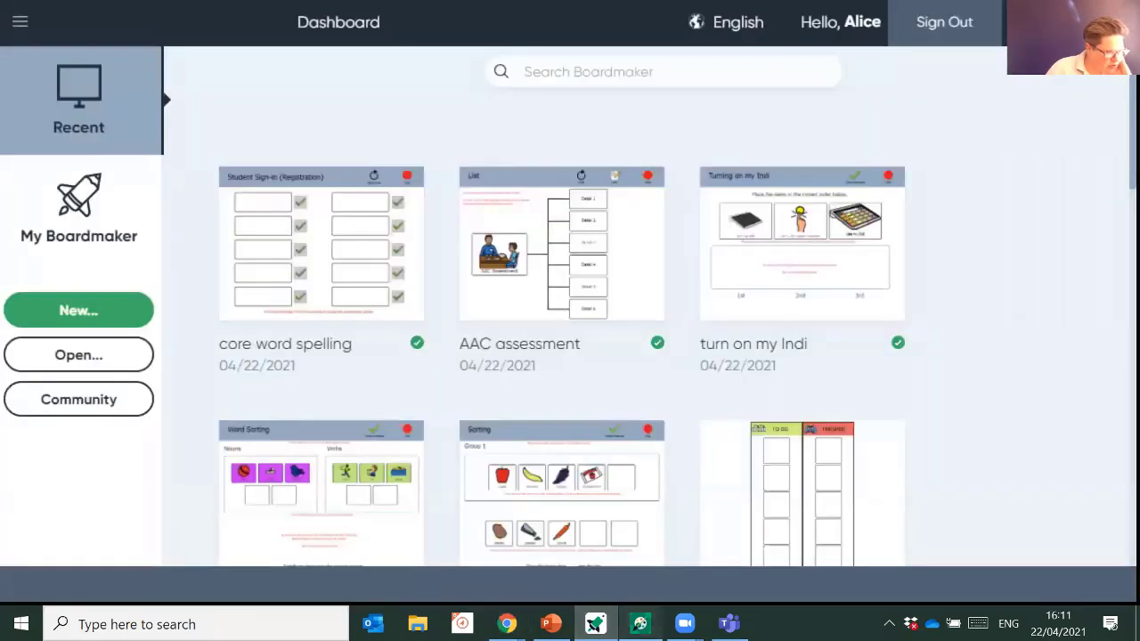
pyautogui.click(640, 623)
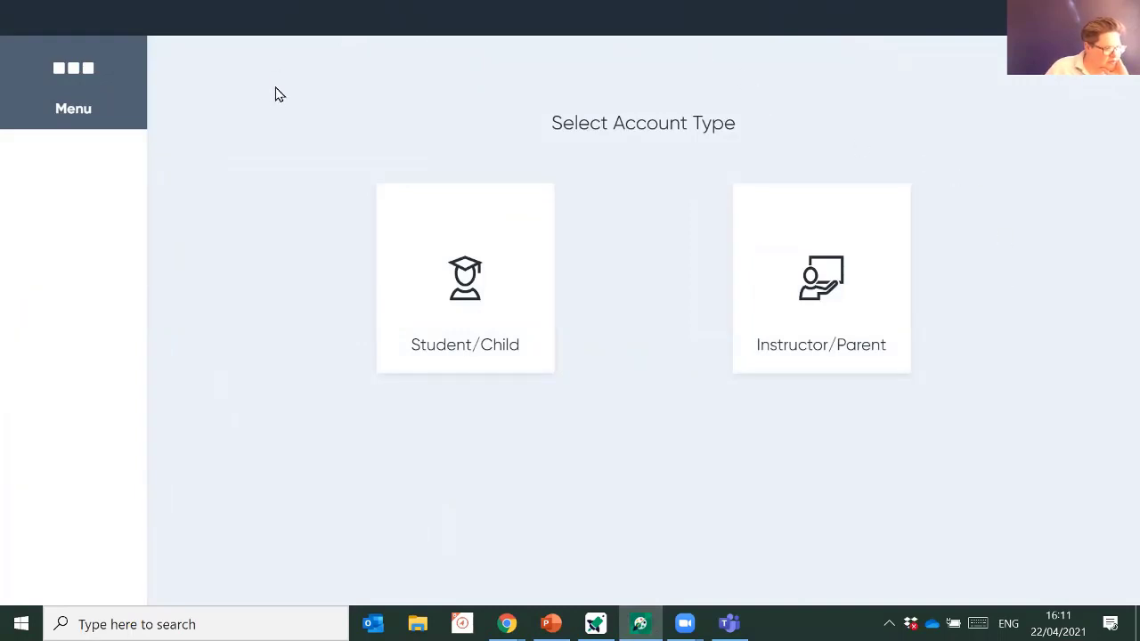
pyautogui.click(74, 98)
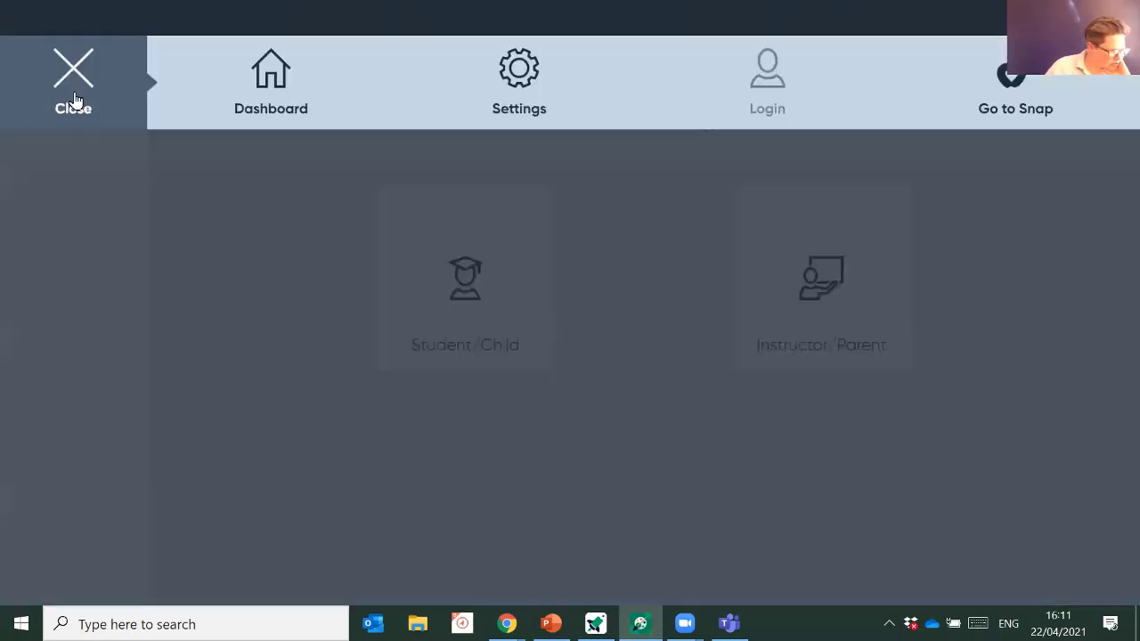
pyautogui.click(282, 93)
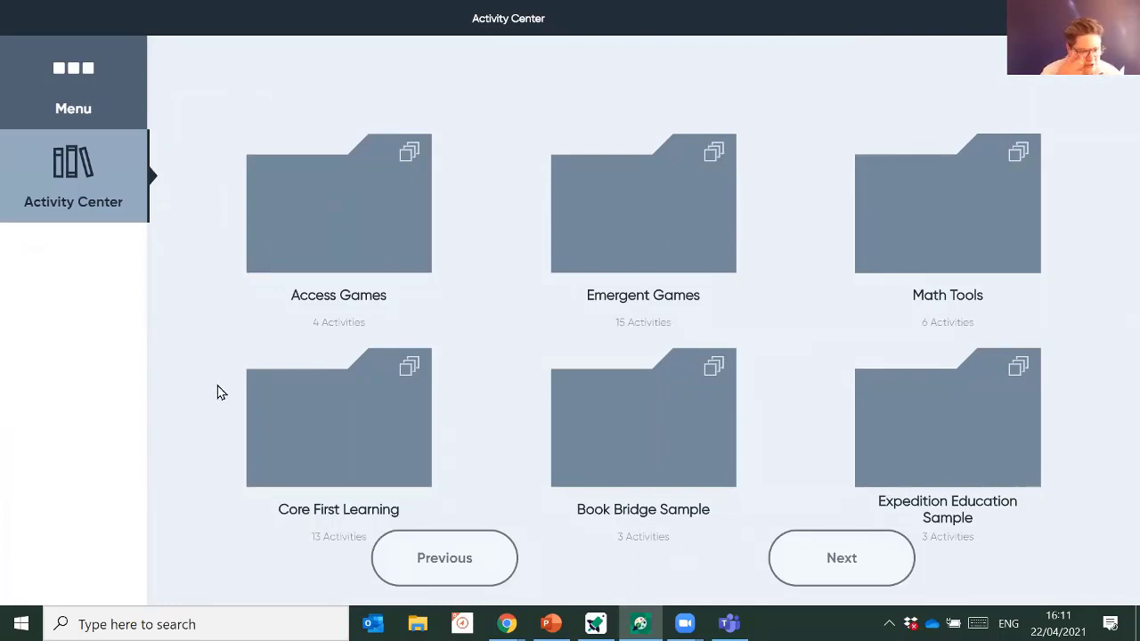
# - Go to Login from the menu and choose the Student/Child account to reach the QR-code login
pyautogui.click(78, 85)
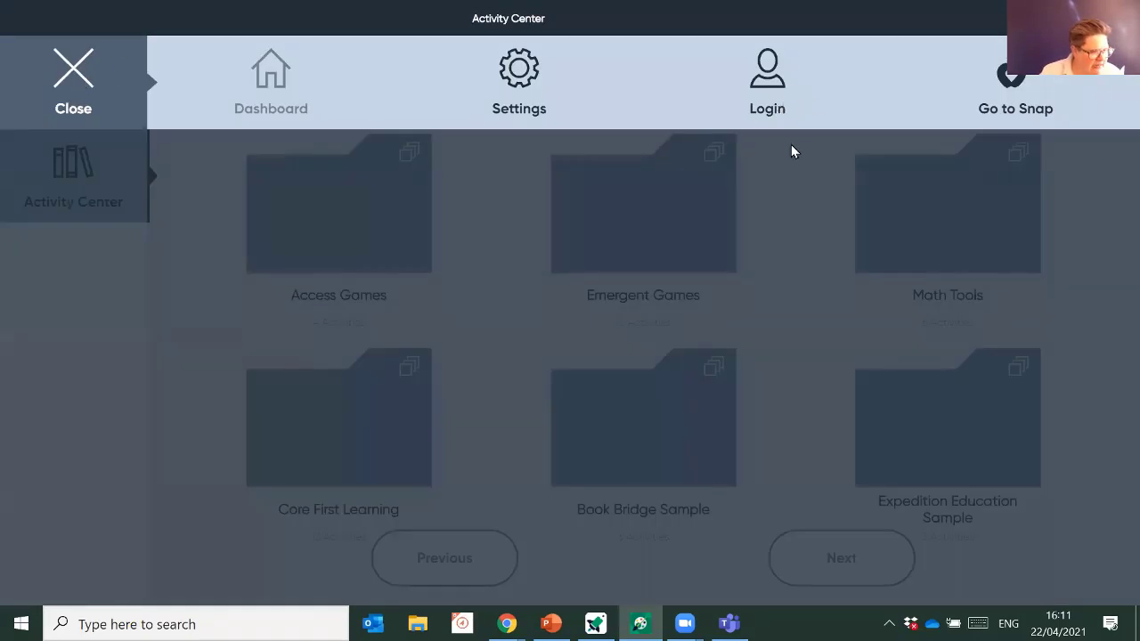
pyautogui.click(774, 98)
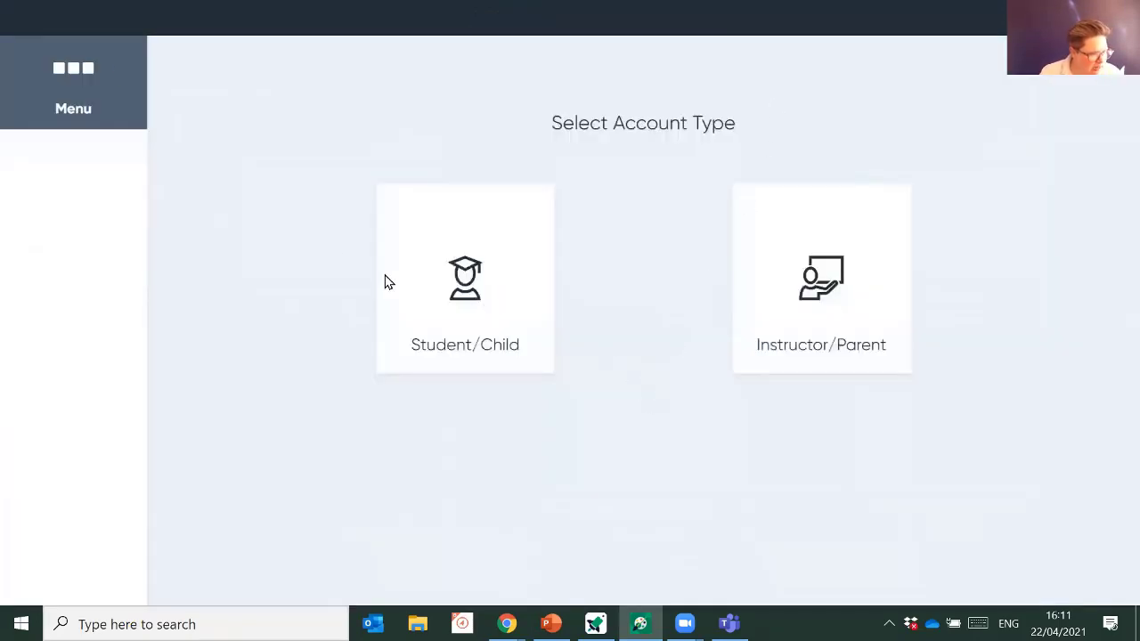
pyautogui.click(477, 297)
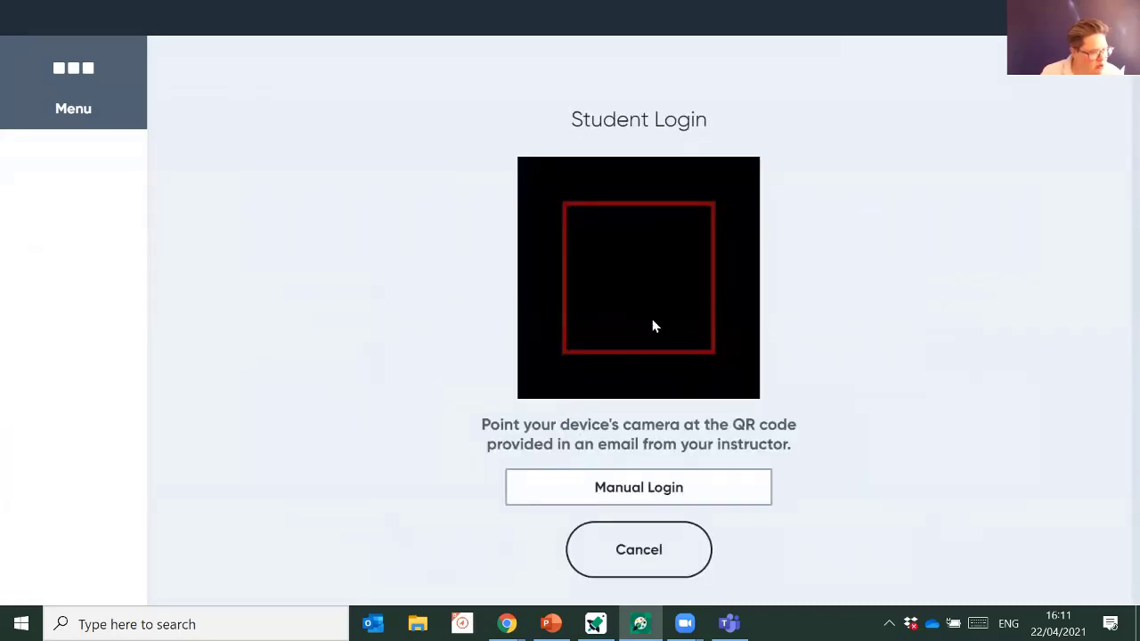
# - Log in manually with the student's username, Institution ID and password
pyautogui.click(725, 502)
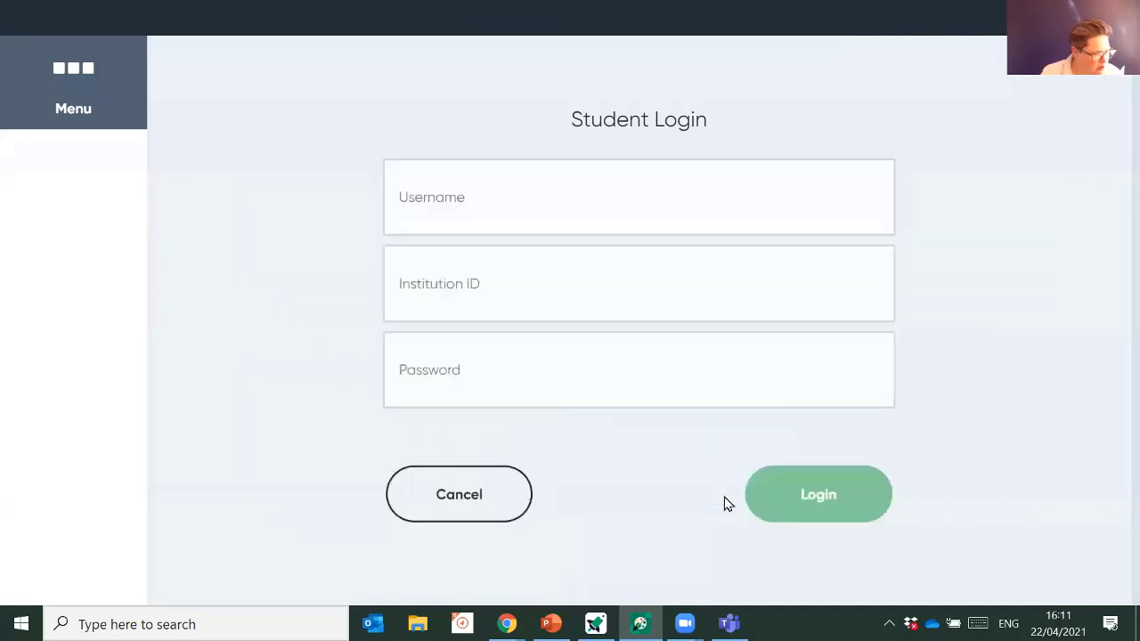
pyautogui.click(464, 199)
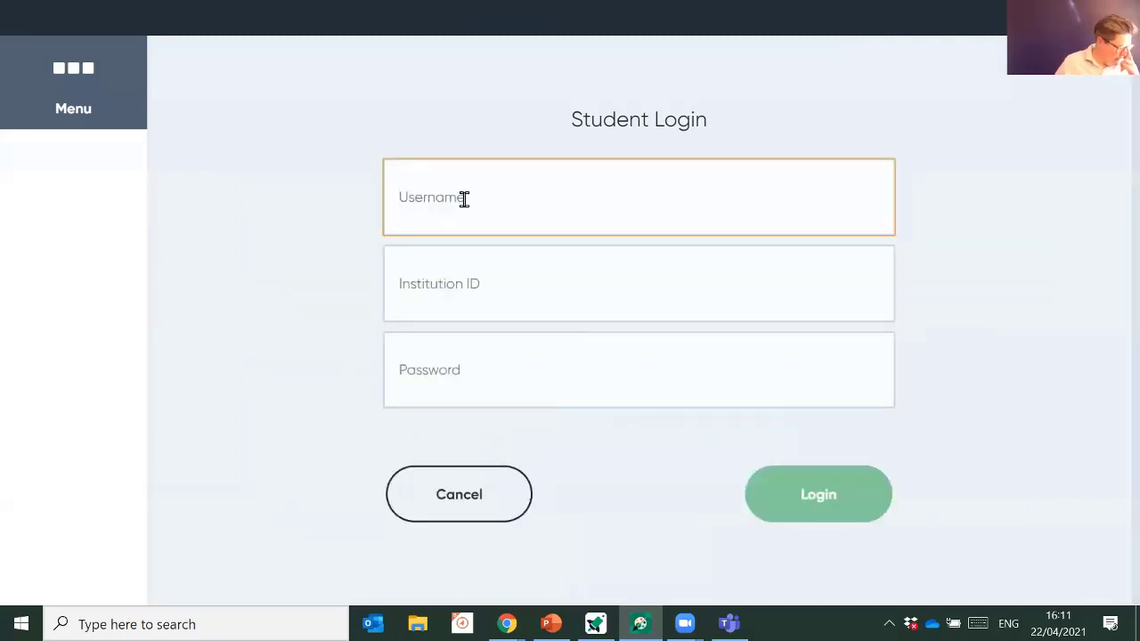
pyautogui.write('Pete L')
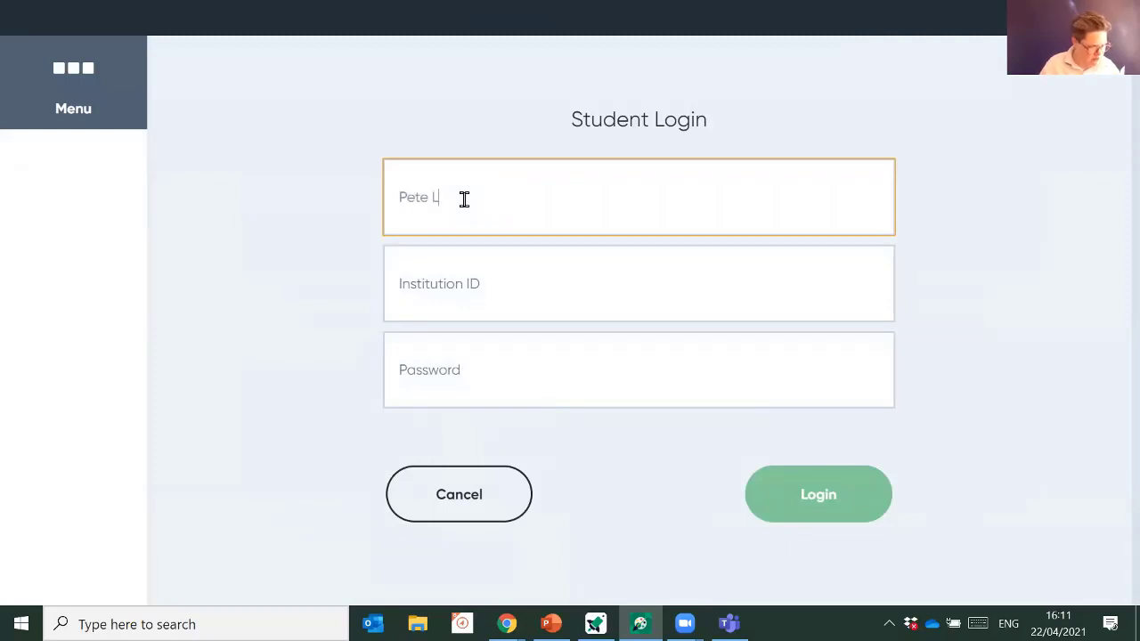
pyautogui.press('Tab')
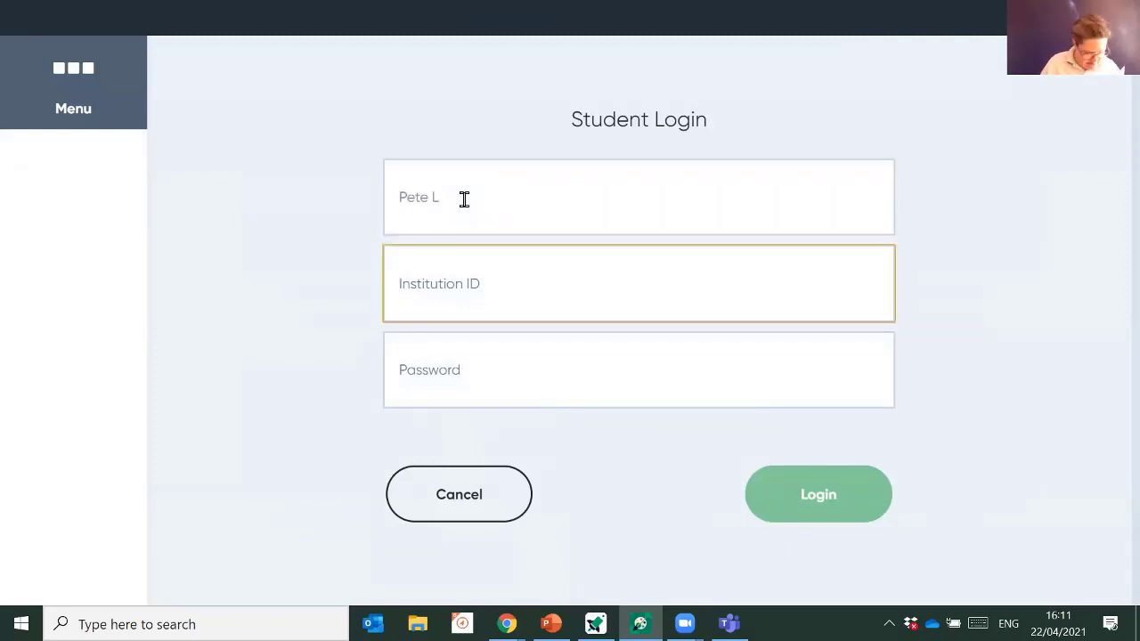
pyautogui.write('EM3GFB5N')
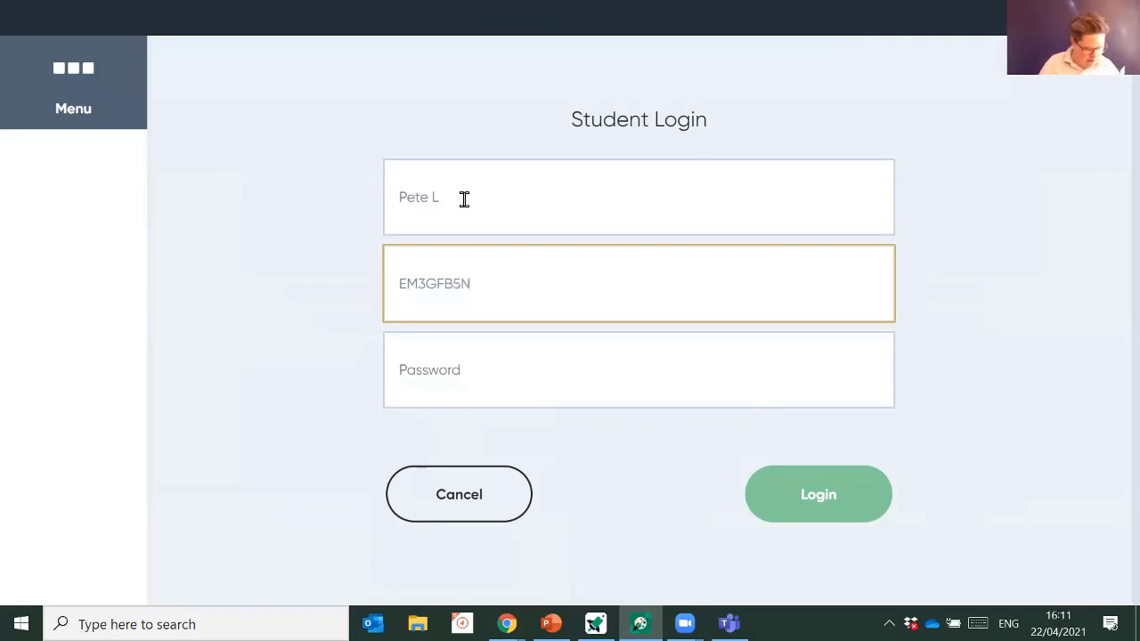
pyautogui.press('Tab')
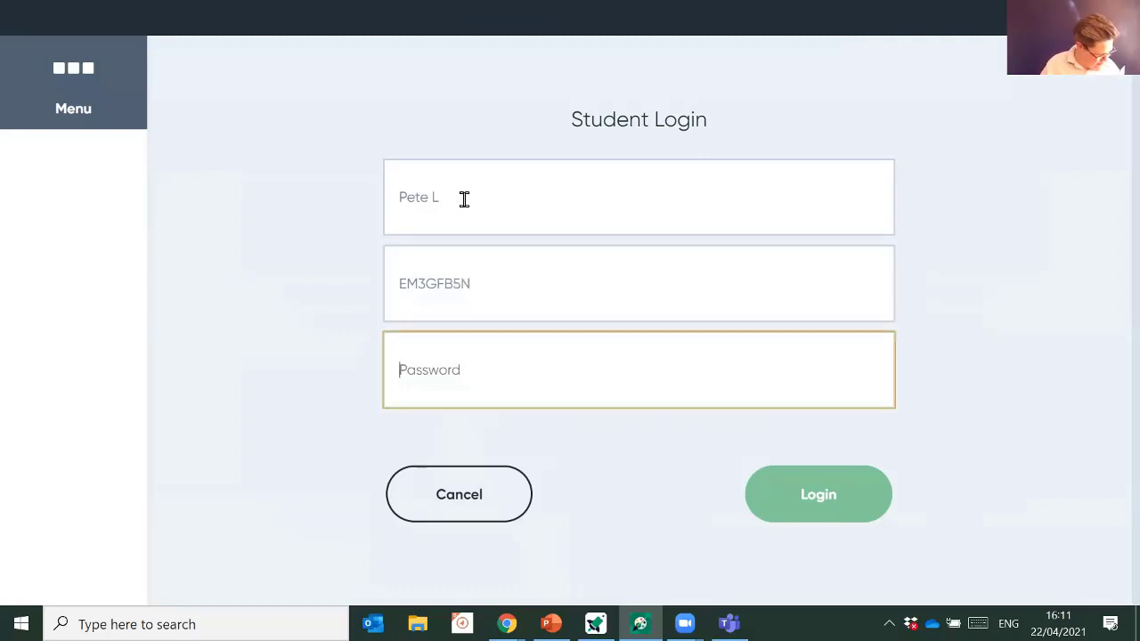
pyautogui.write('****')
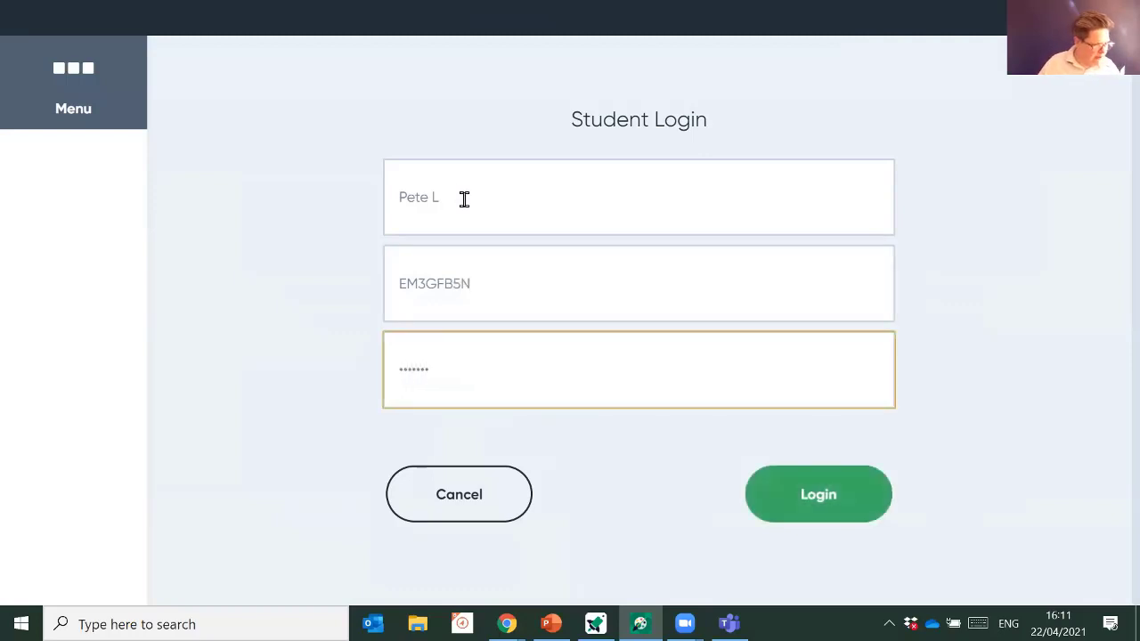
pyautogui.click(791, 495)
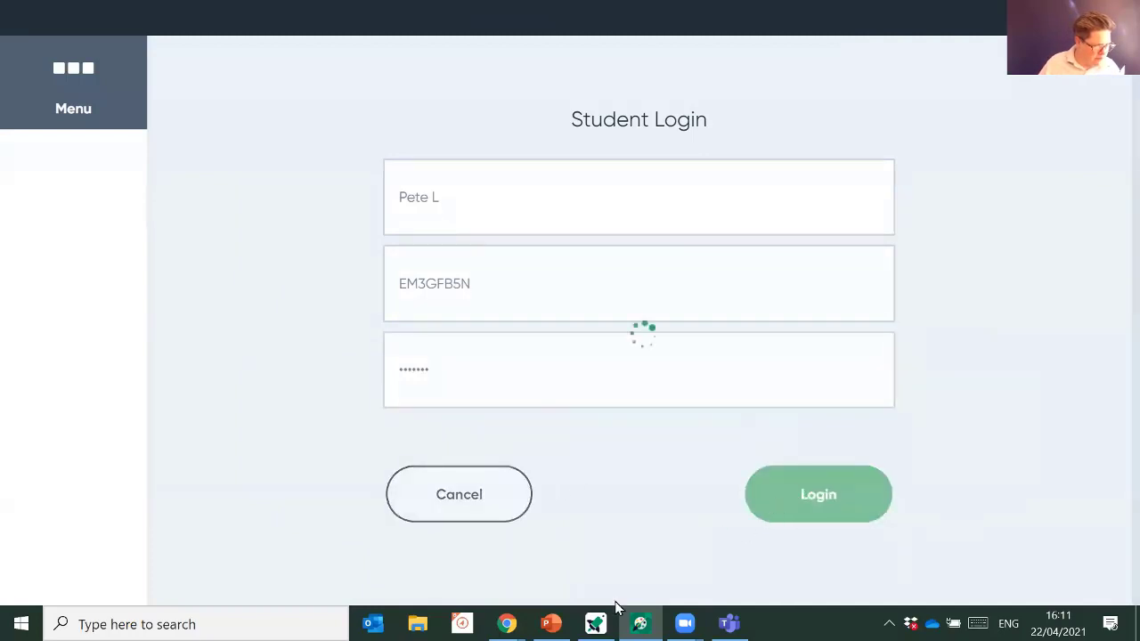
# - Check the Institution ID on the Boardmaker Online homepage profile card, then return to Student Center assignments
pyautogui.moveTo(506, 624)
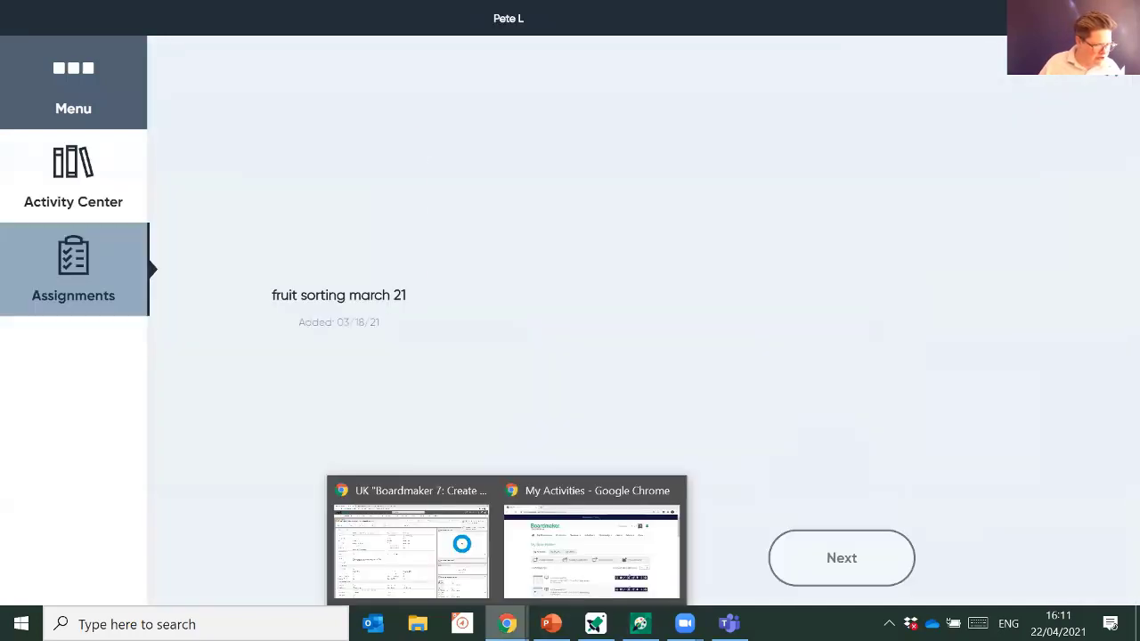
pyautogui.click(550, 574)
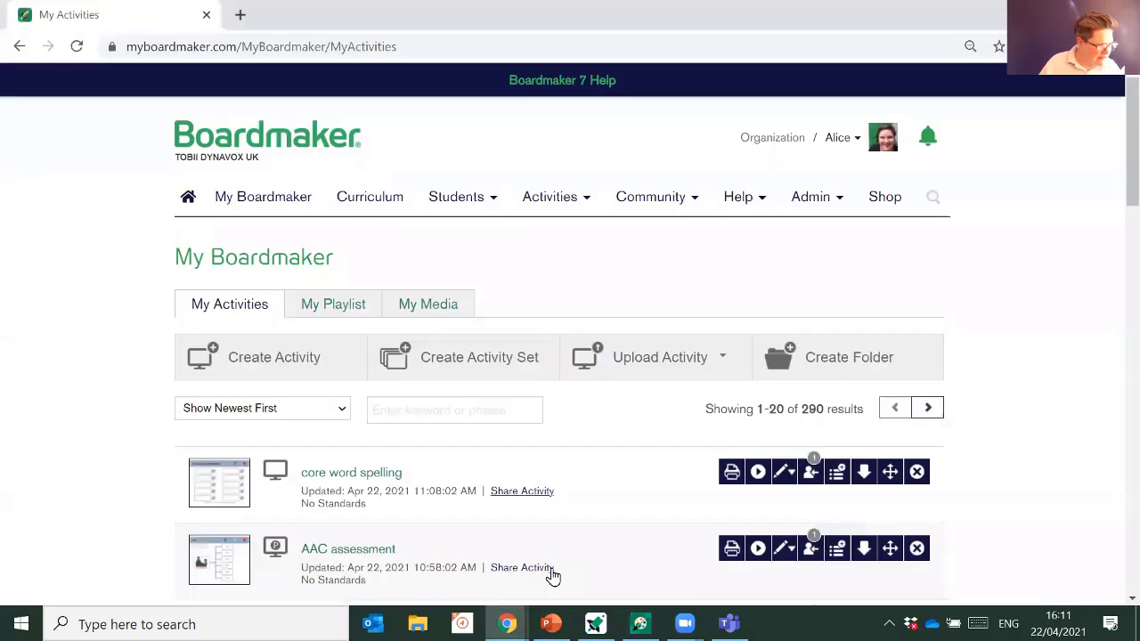
pyautogui.click(186, 204)
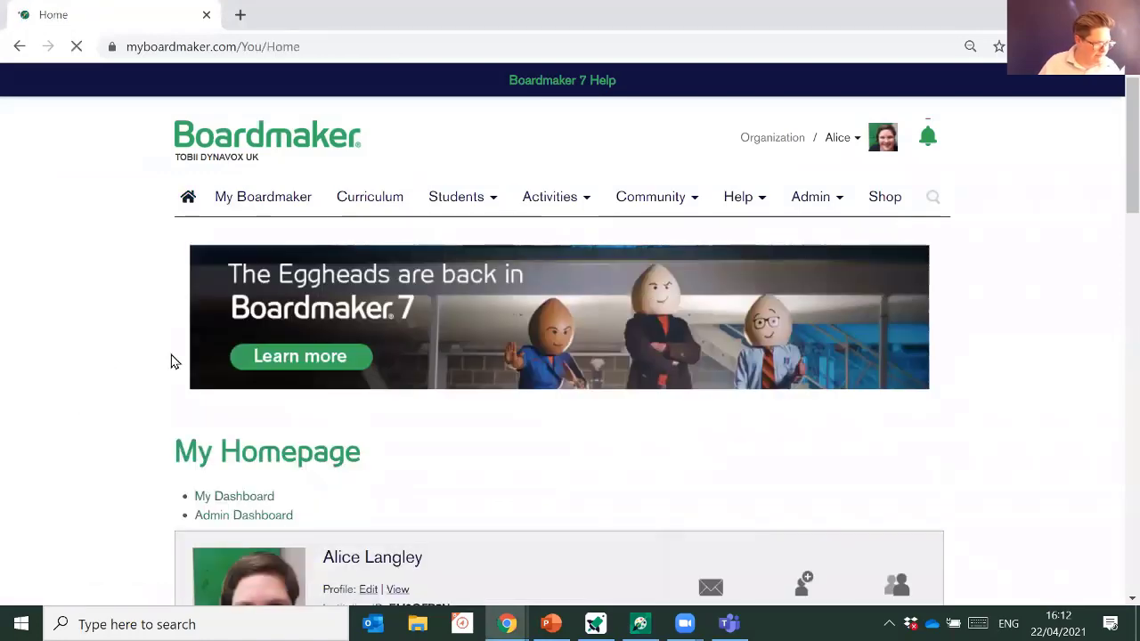
pyautogui.scroll(-3, 171, 361)
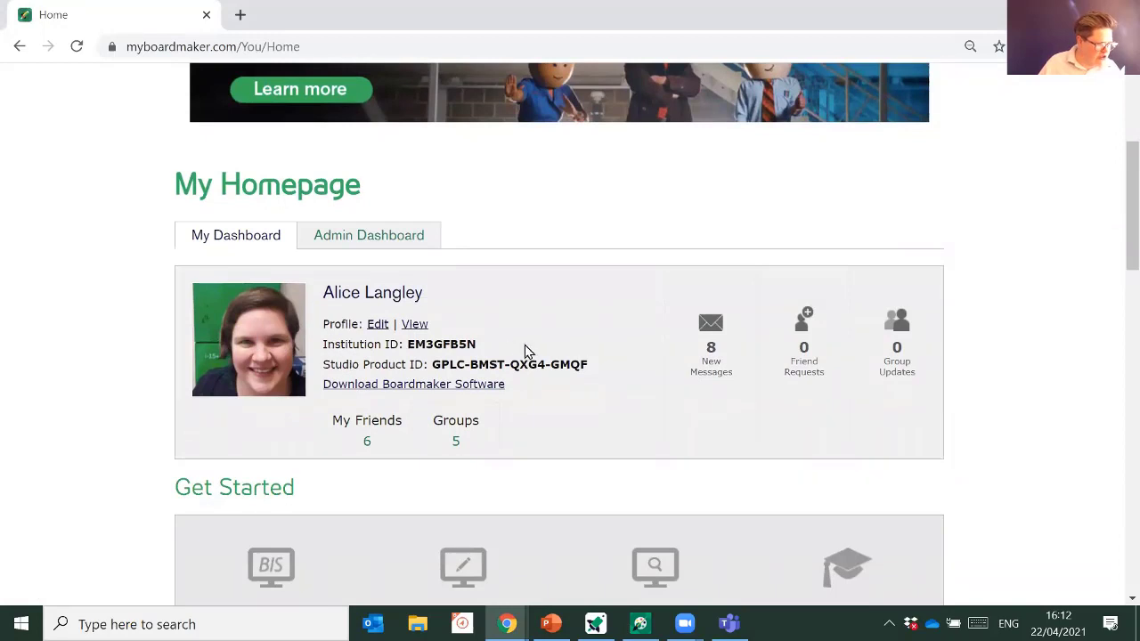
pyautogui.moveTo(490, 348); pyautogui.dragTo(323, 343)
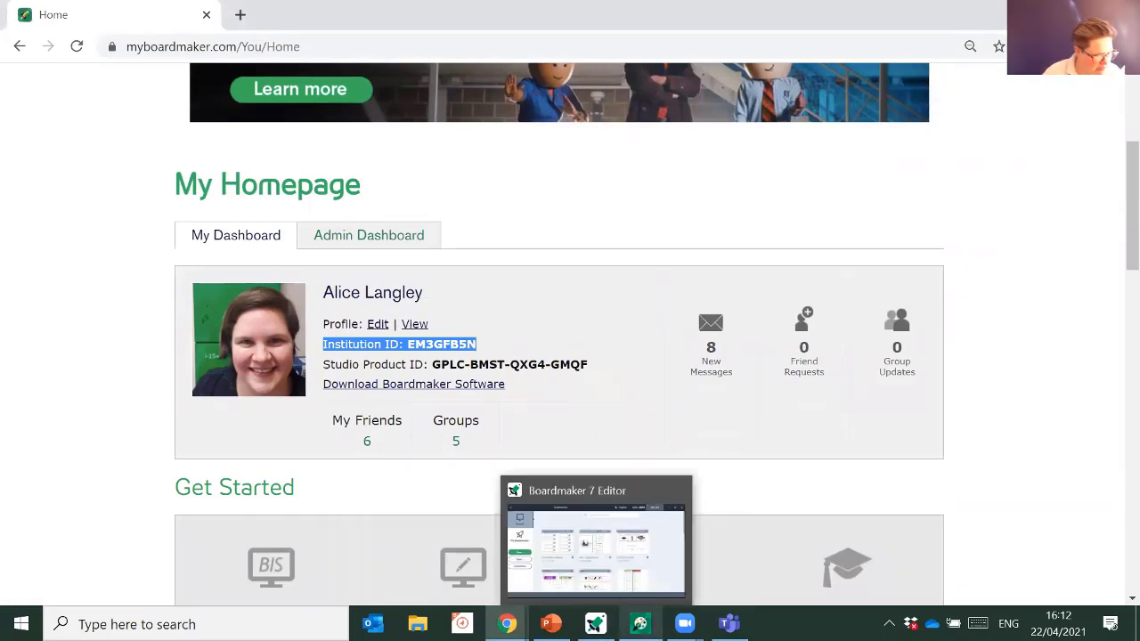
pyautogui.click(640, 623)
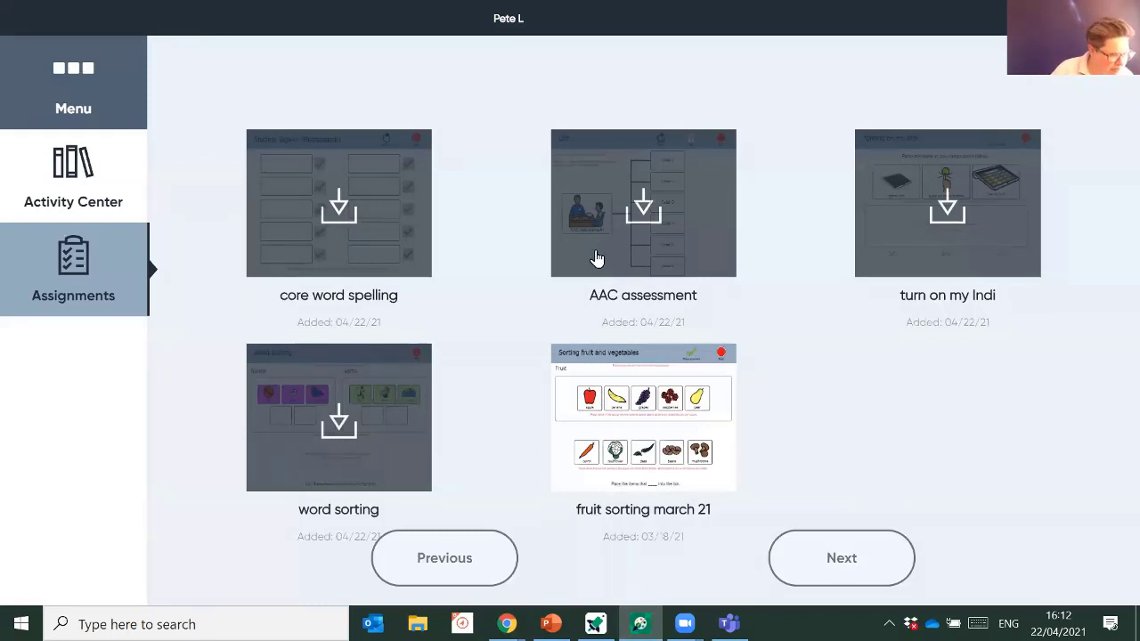
# - Download word sorting, core word spelling, AAC assessment and turn on my Indi, then play core word spelling
pyautogui.click(346, 413)
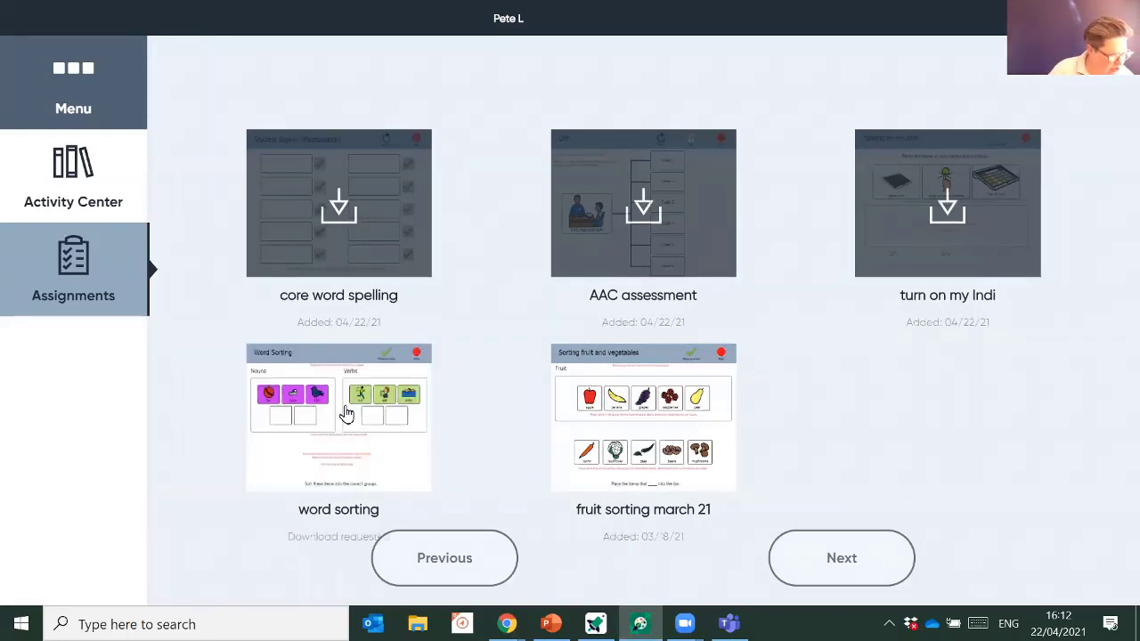
pyautogui.click(343, 222)
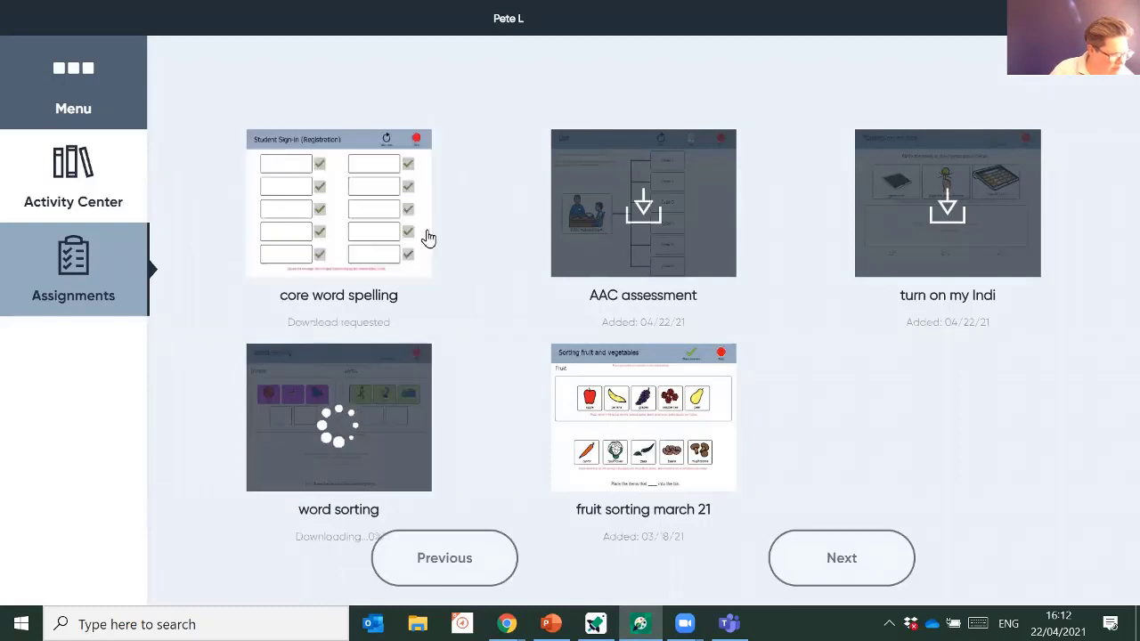
pyautogui.click(640, 211)
pyautogui.click(957, 222)
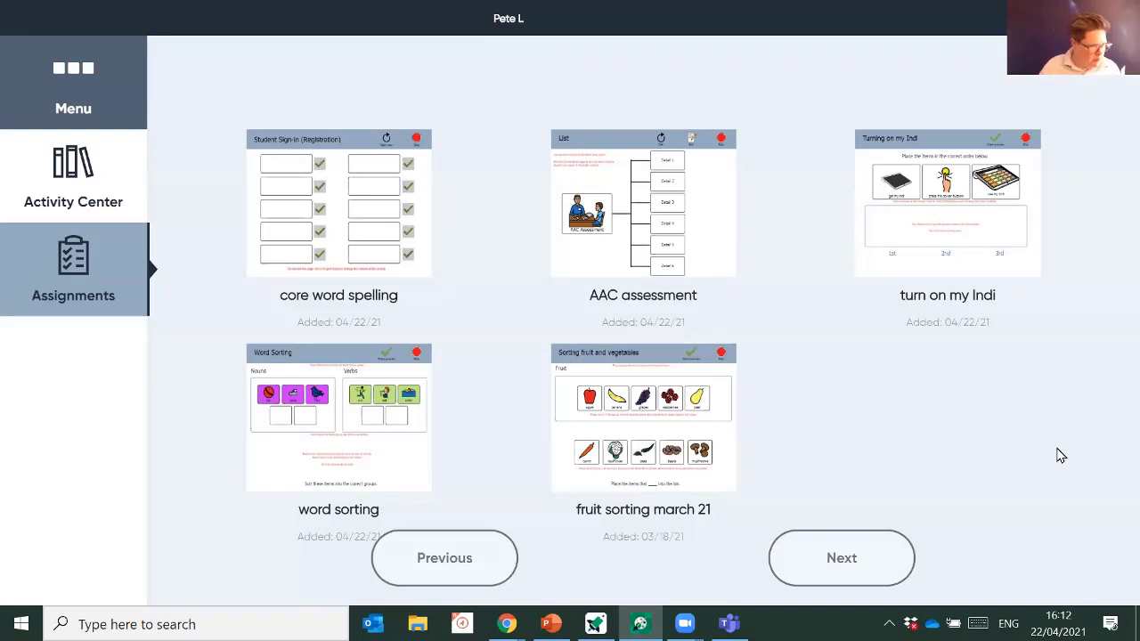
pyautogui.click(364, 222)
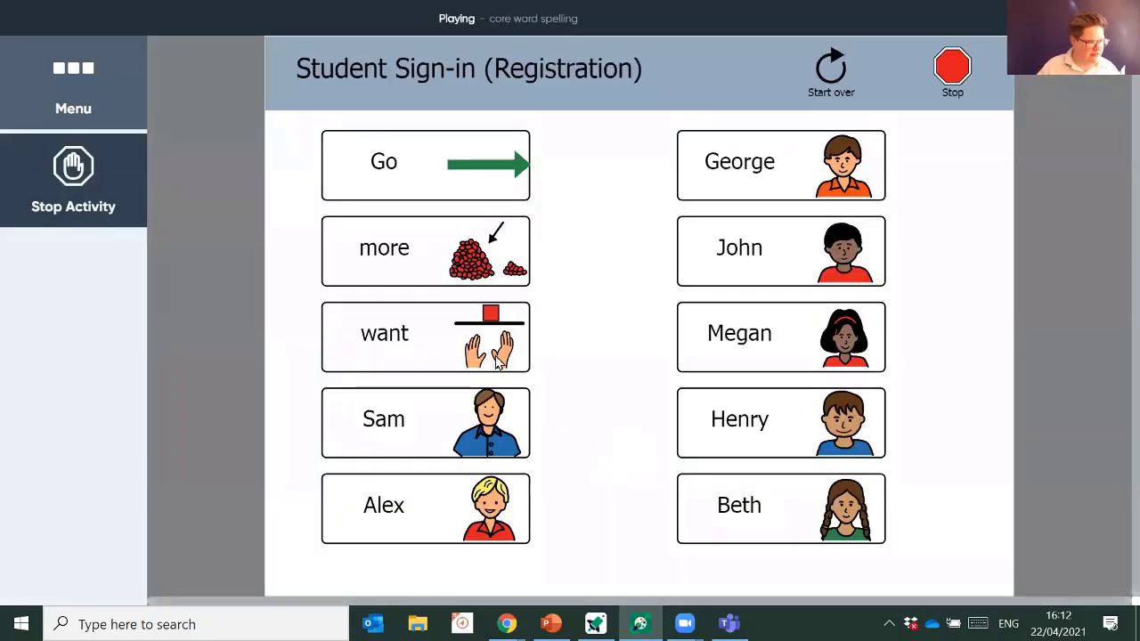
# - Open the Go card's spelling pad and spell g-o
pyautogui.click(440, 194)
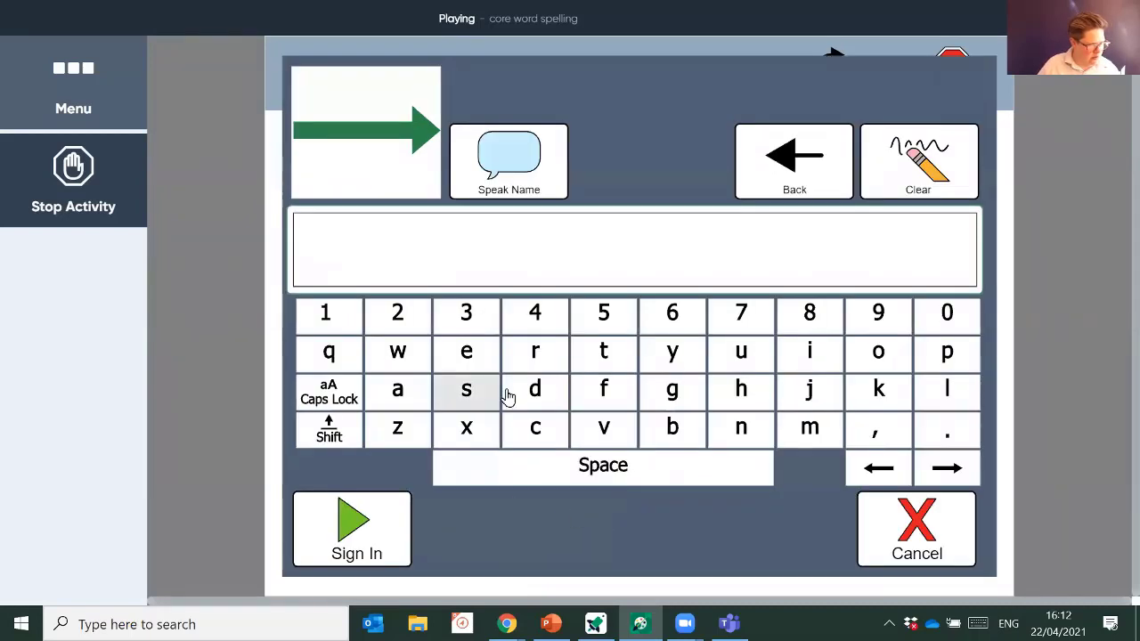
pyautogui.click(651, 395)
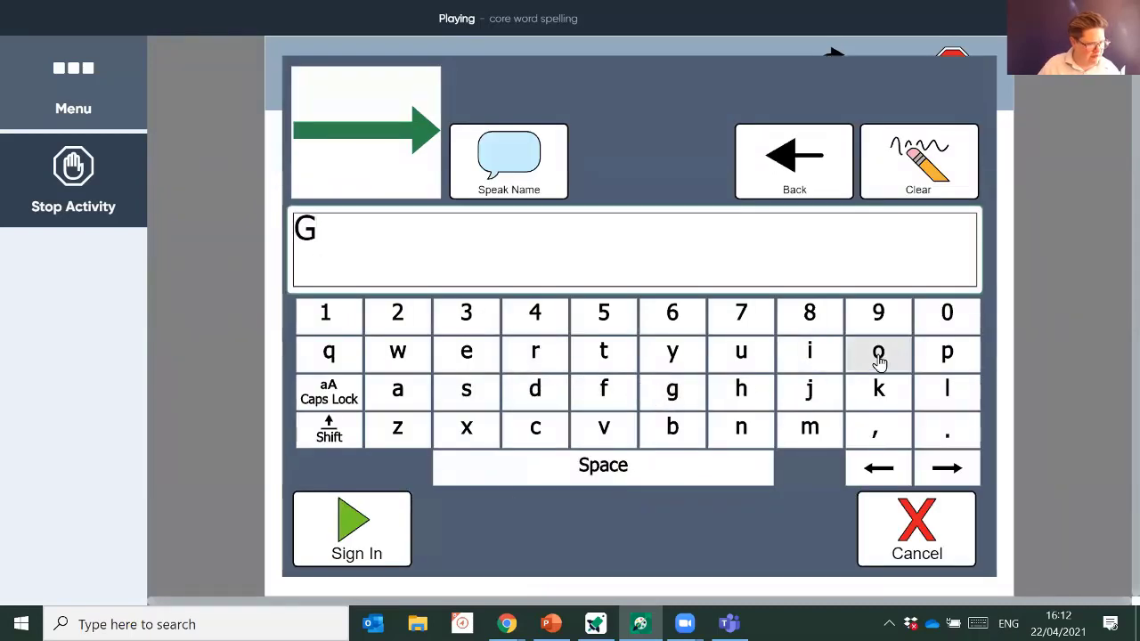
pyautogui.click(878, 356)
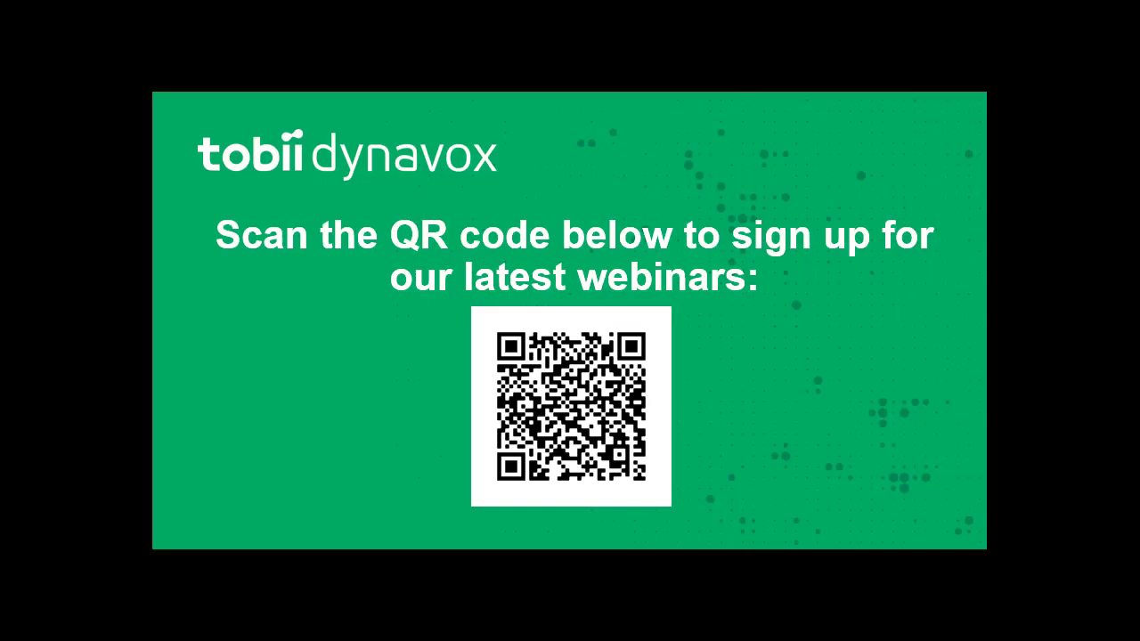